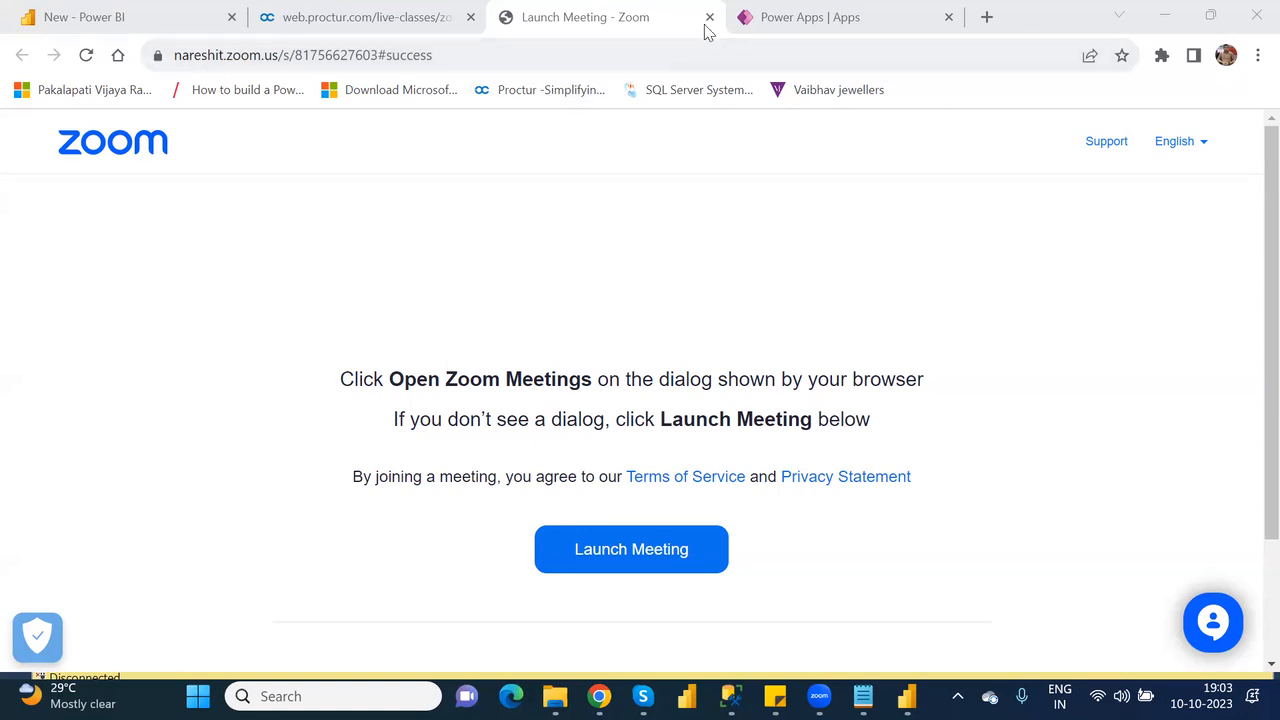
Open OtherElements_CanvasDefaultApp for editing in Power Apps, skip the welcome dialog and display BlankScreen_2.
click(760, 30)
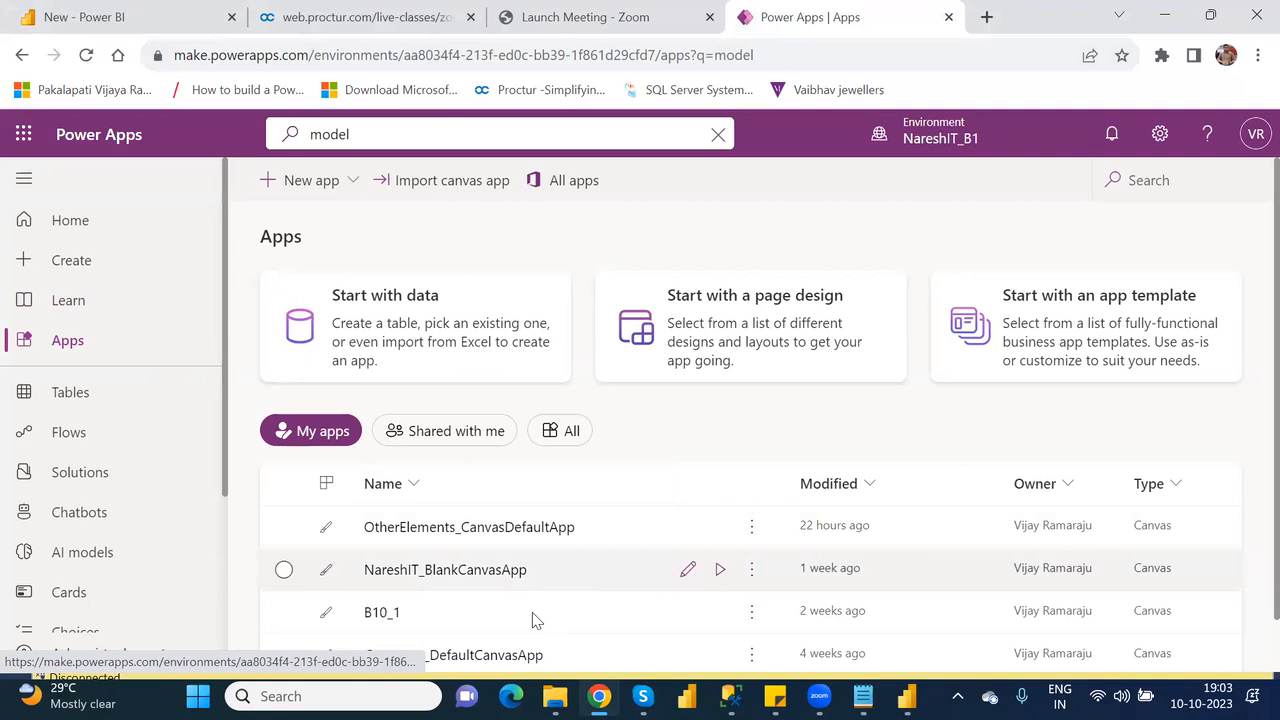
click(285, 527)
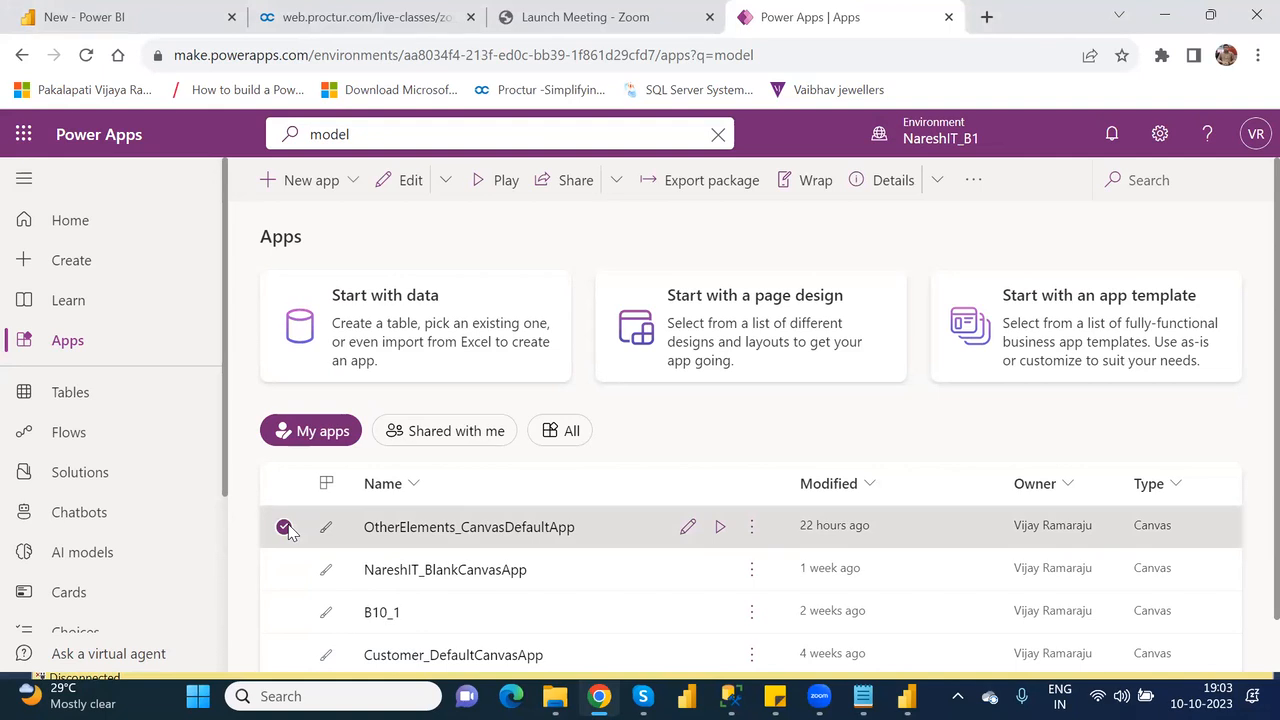
click(411, 183)
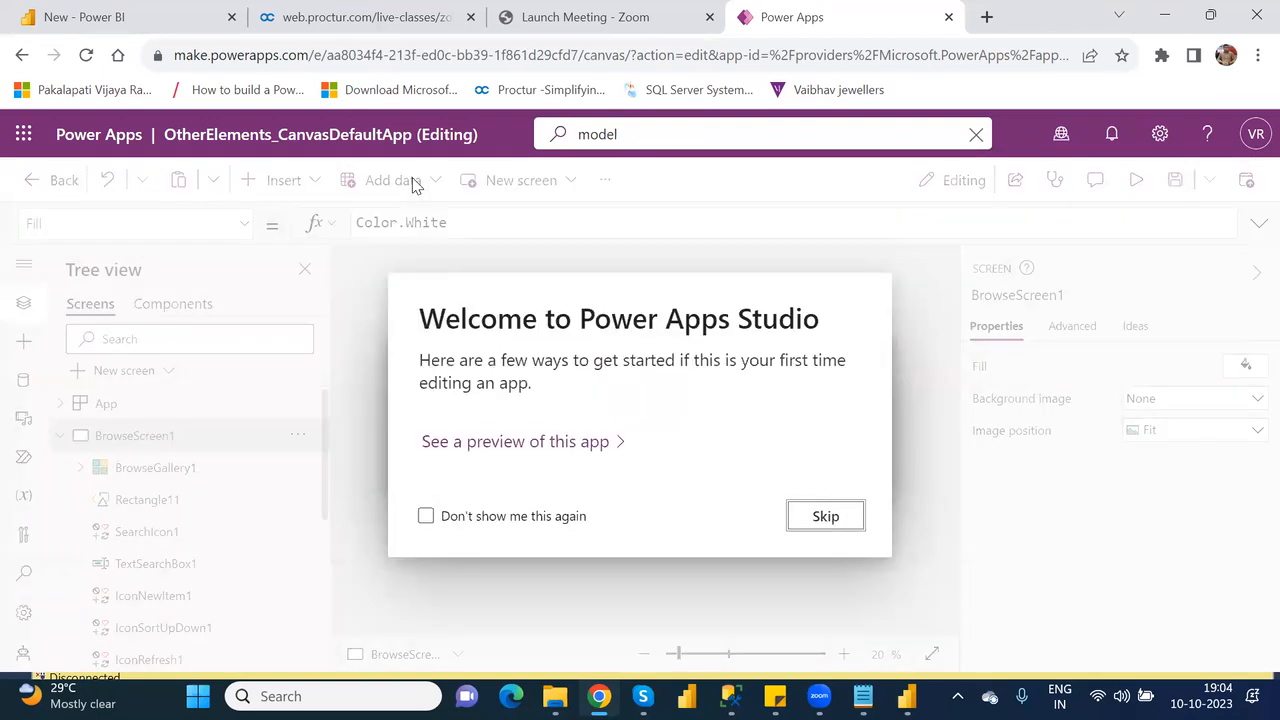
click(822, 517)
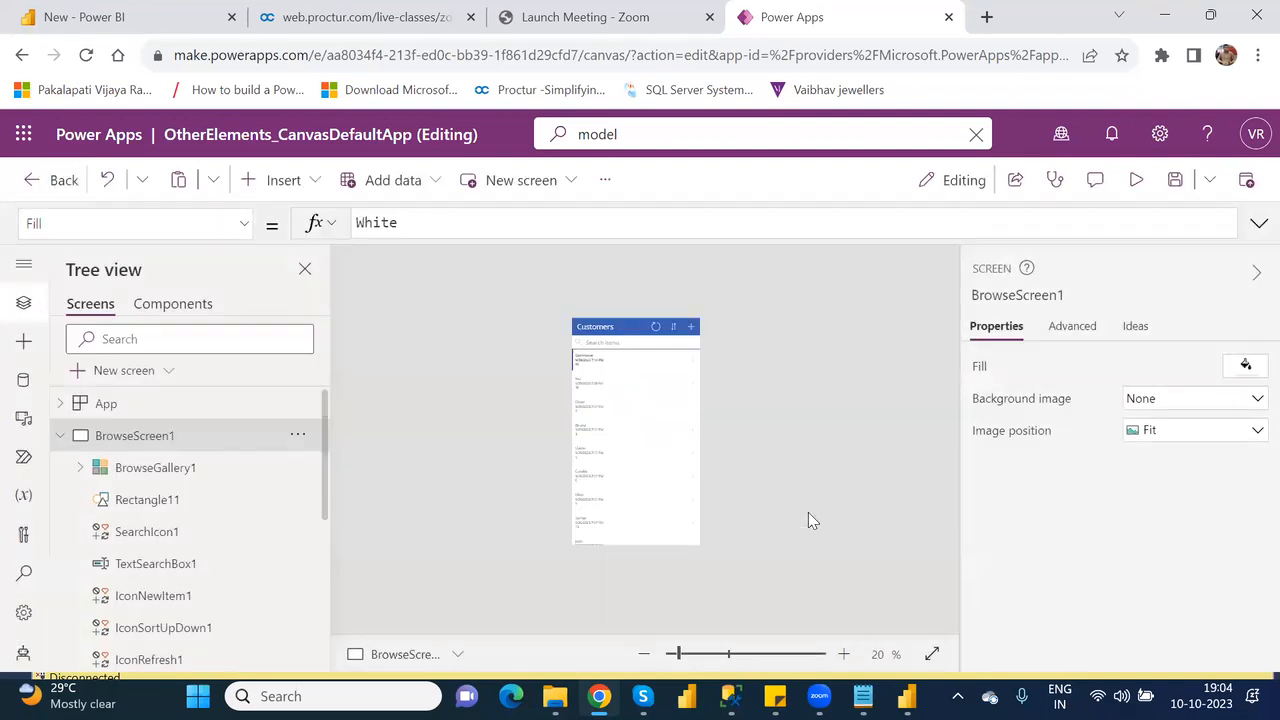
click(62, 436)
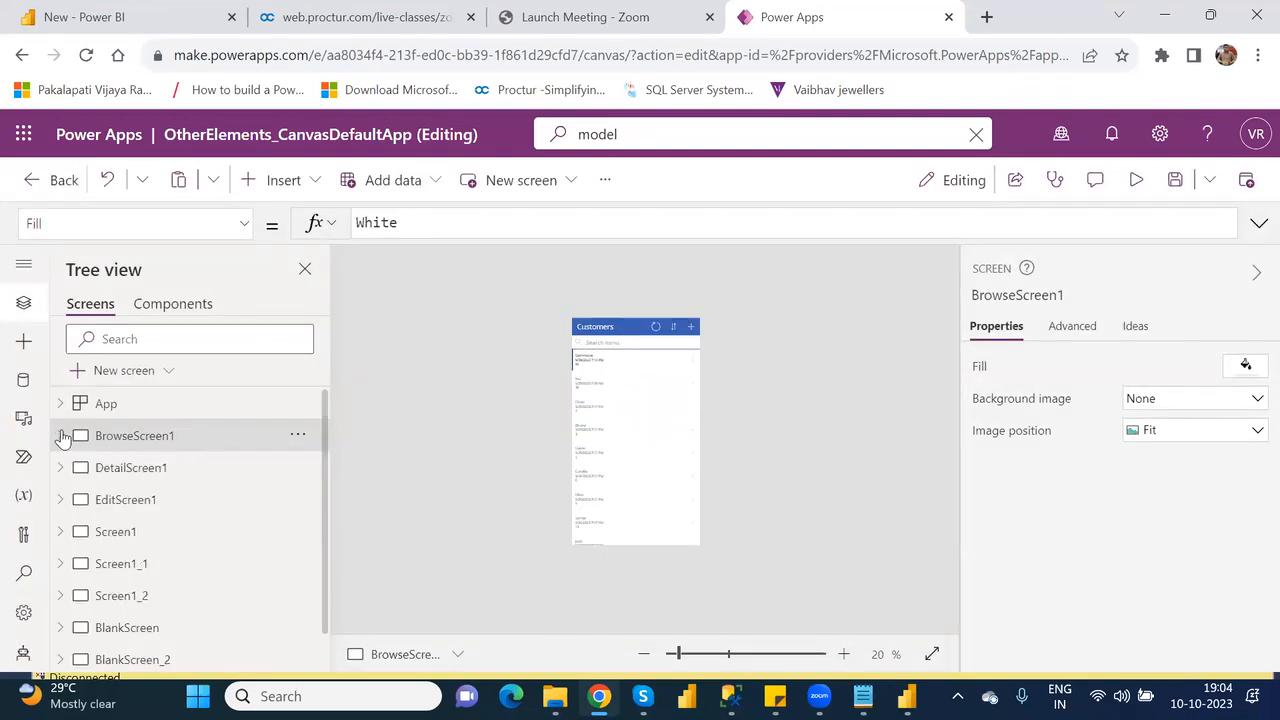
click(129, 662)
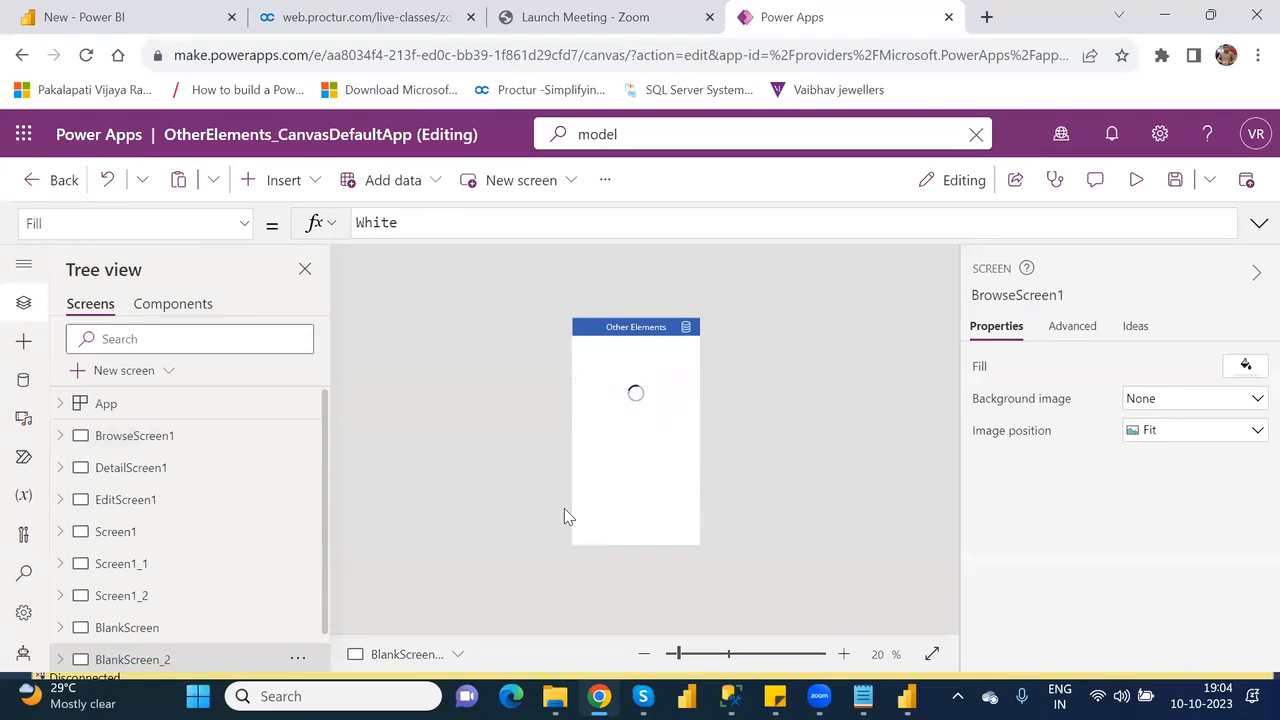
Insert a Power BI tile on BlankScreen_2 and place it below the Power Automate row at about X 2, Y 509.
click(281, 188)
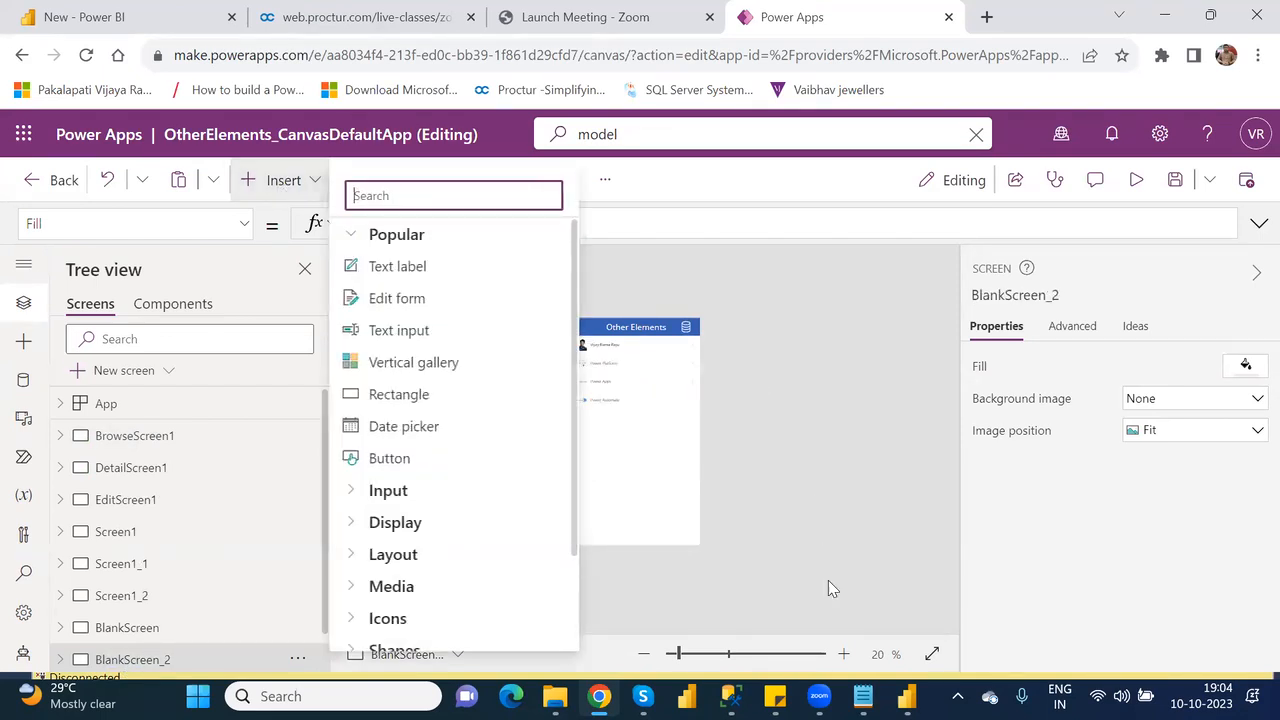
click(688, 662)
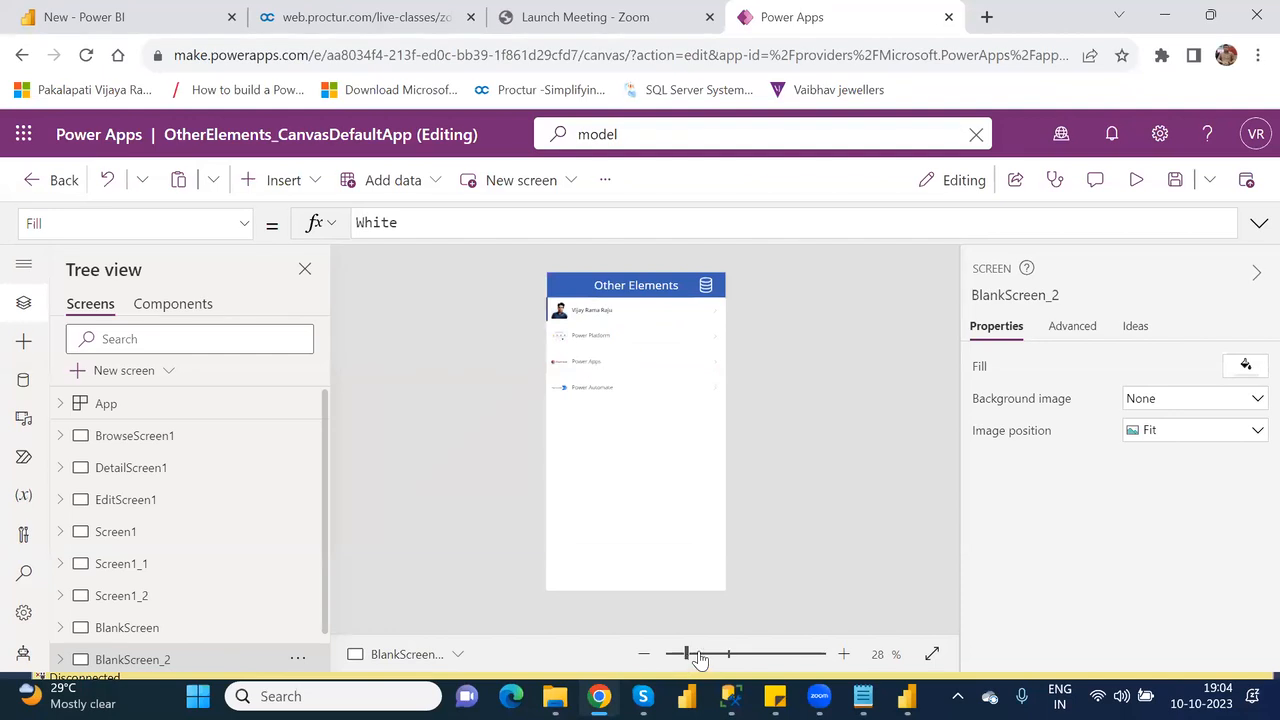
click(701, 657)
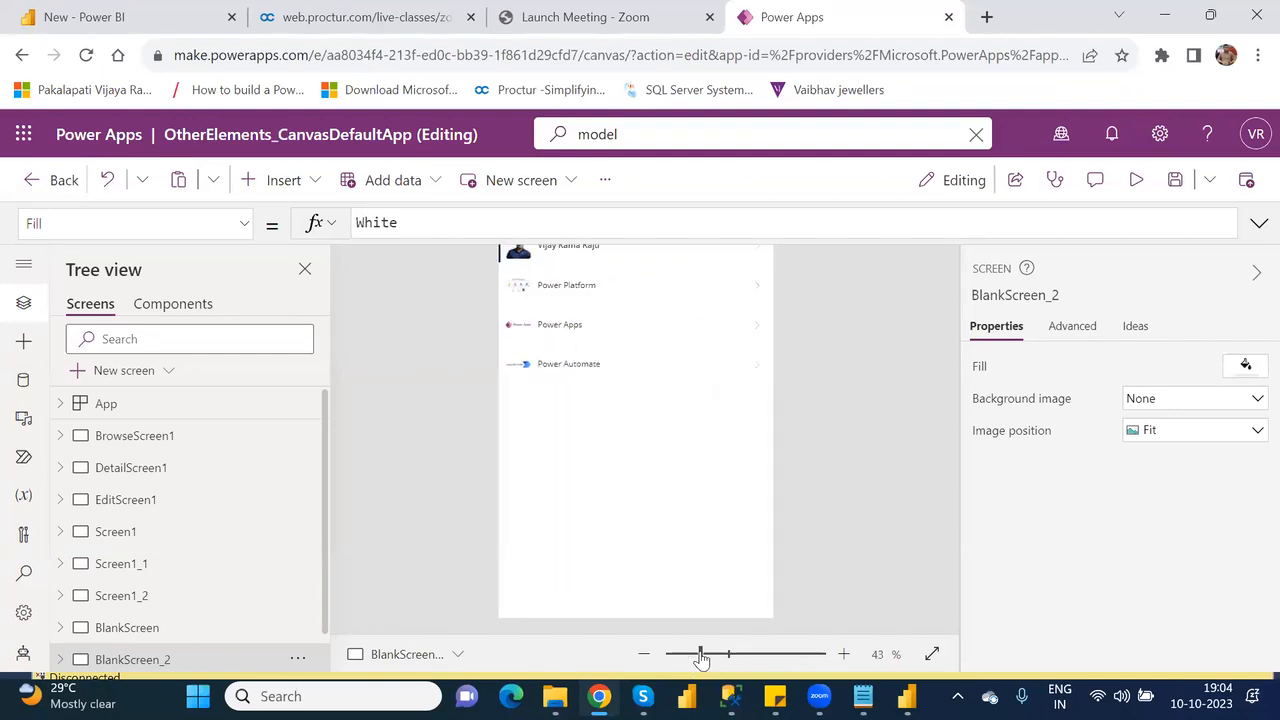
click(279, 190)
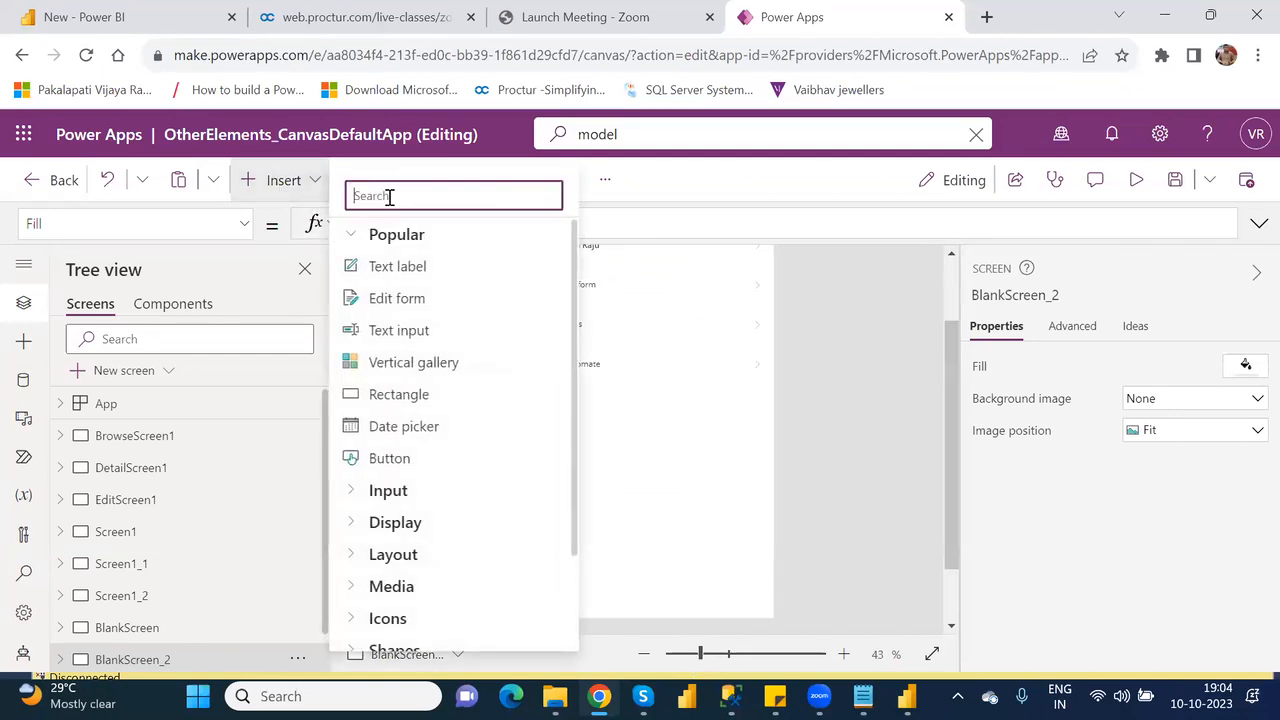
text(powe)
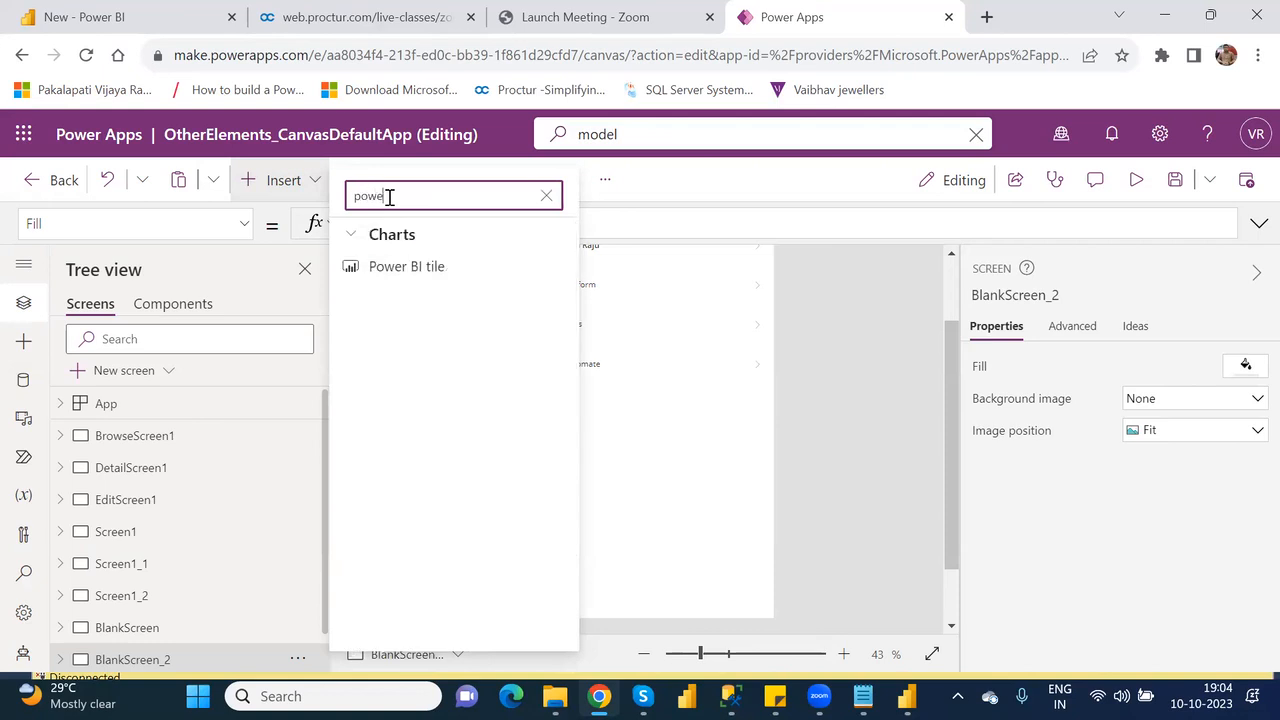
click(436, 267)
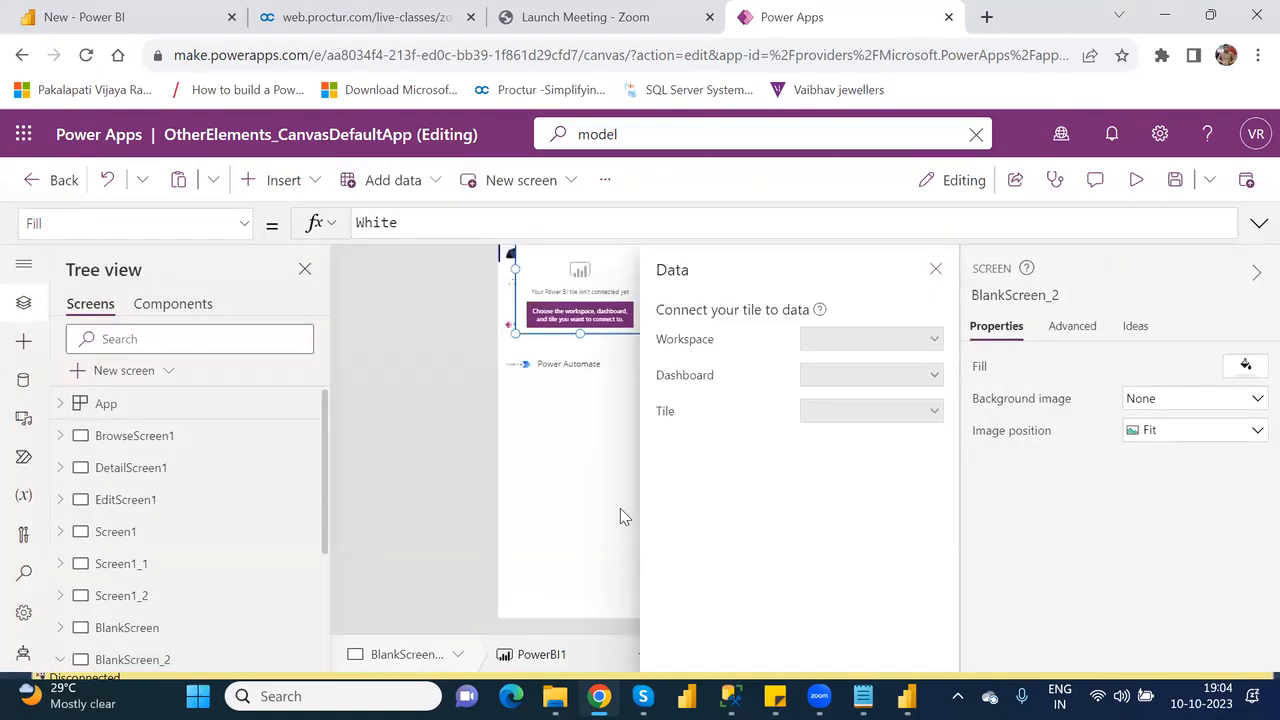
drag(578, 272, 563, 473)
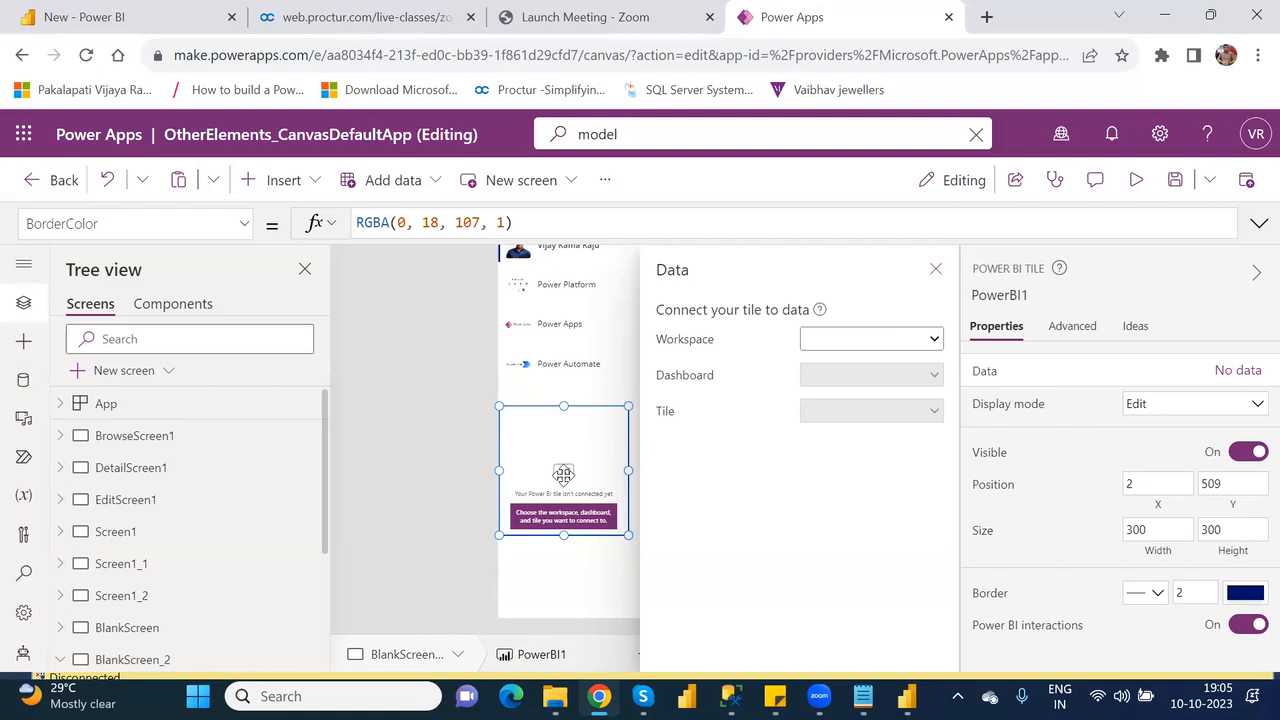
Switch to Power BI Desktop and publish the xyz report to Testing_Workspace, saving the changes and replacing the existing dataset.
mouse_move(819, 696)
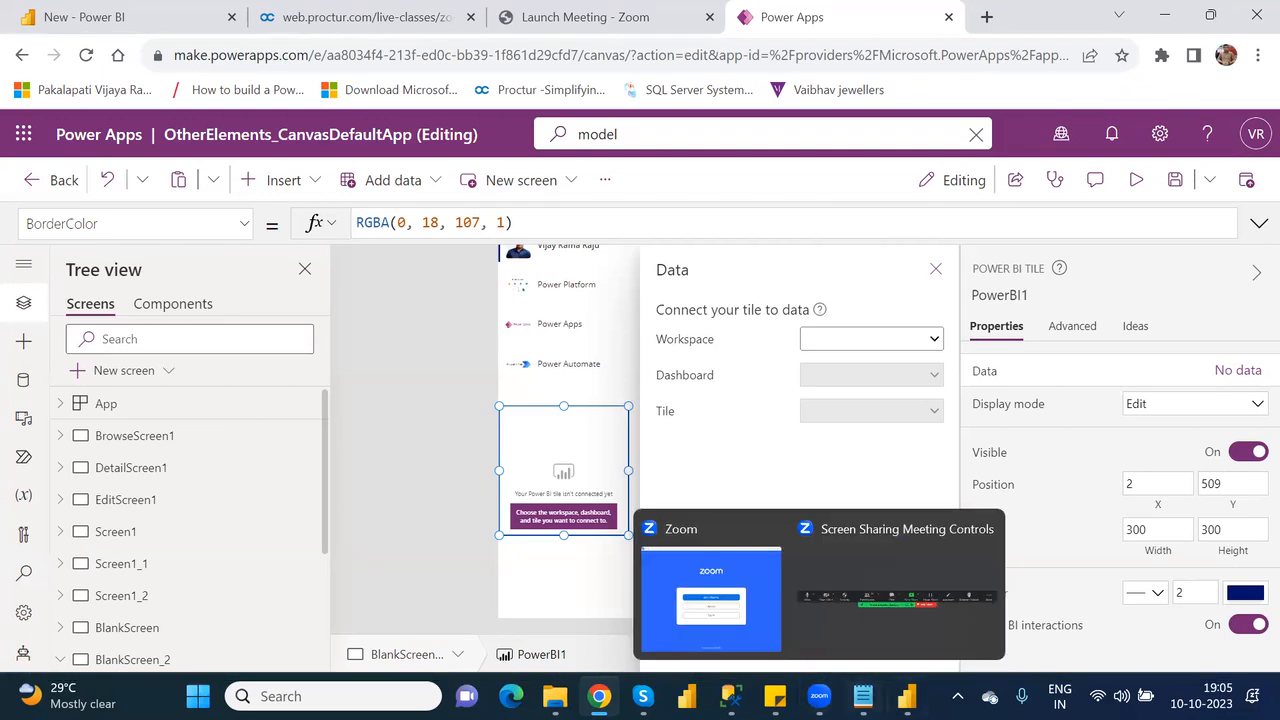
click(906, 696)
mouse_move(503, 376)
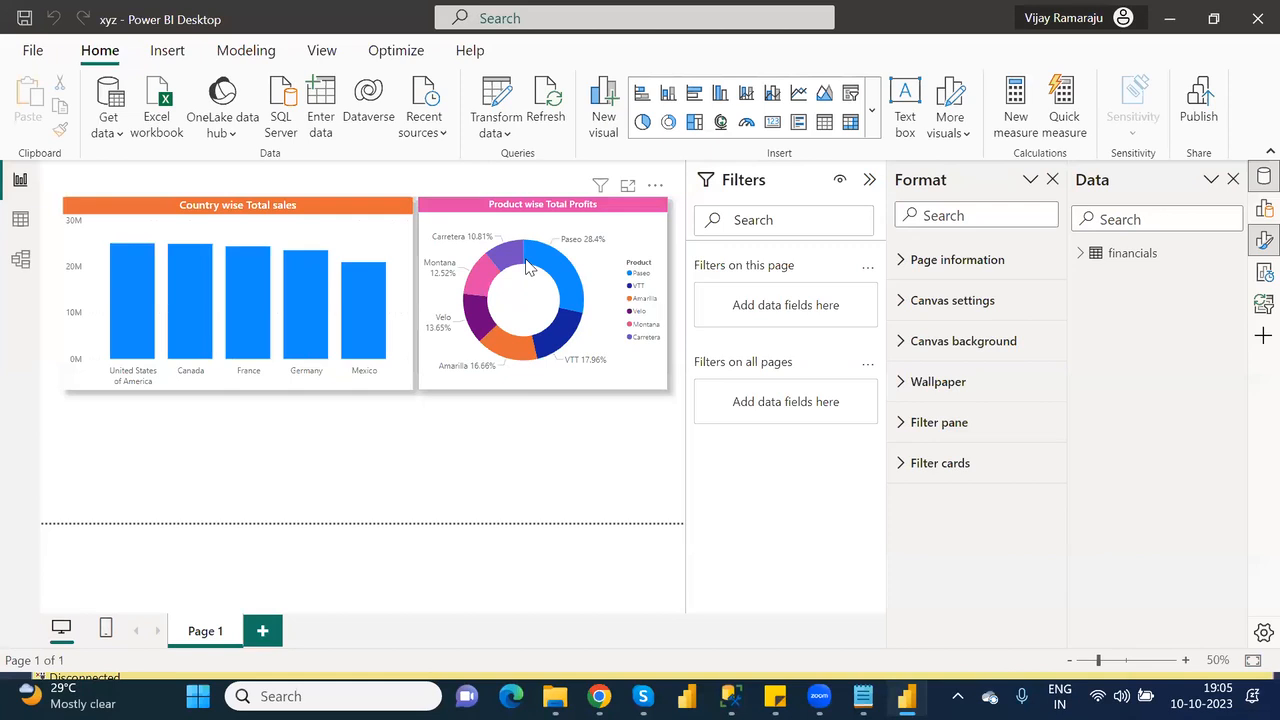
mouse_move(529, 268)
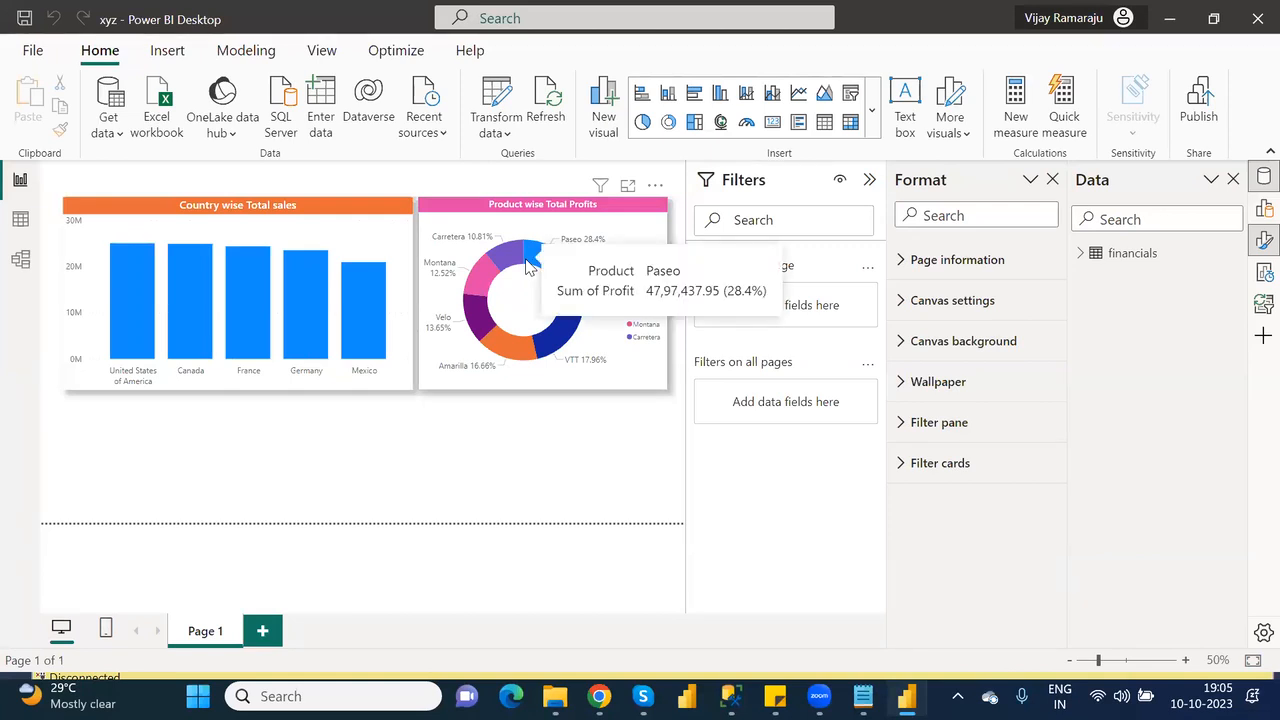
click(1200, 110)
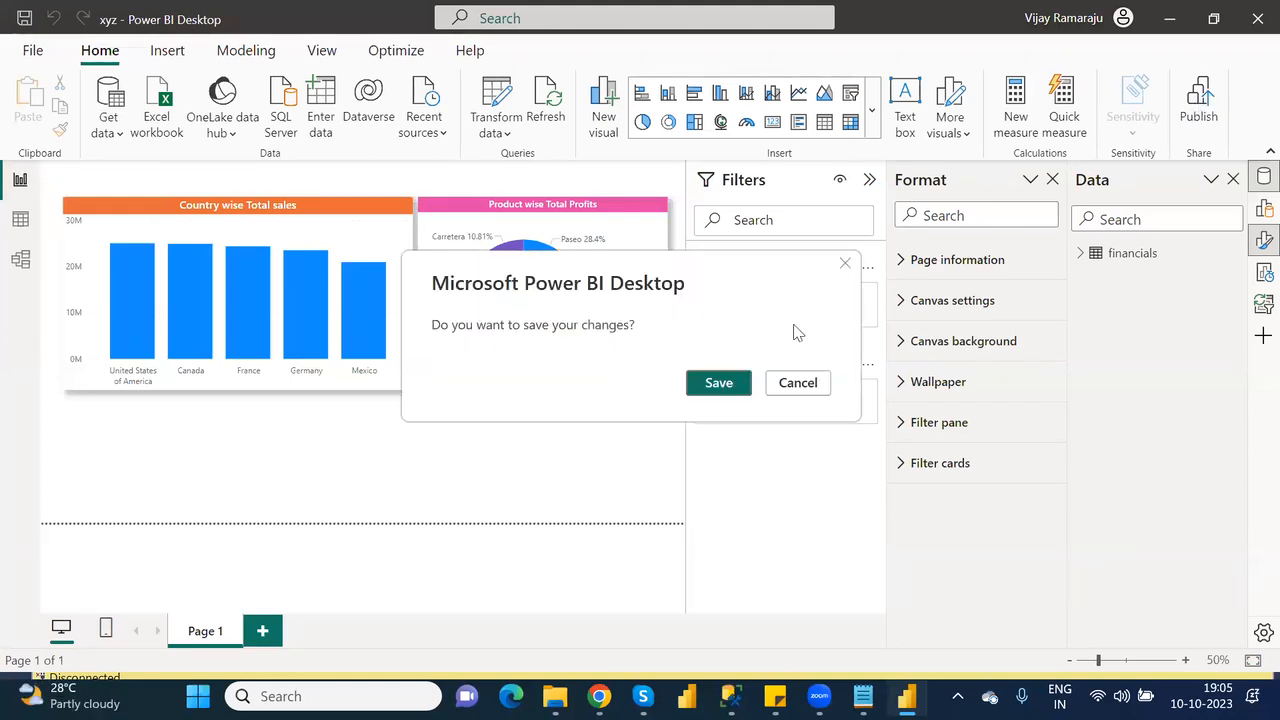
click(729, 383)
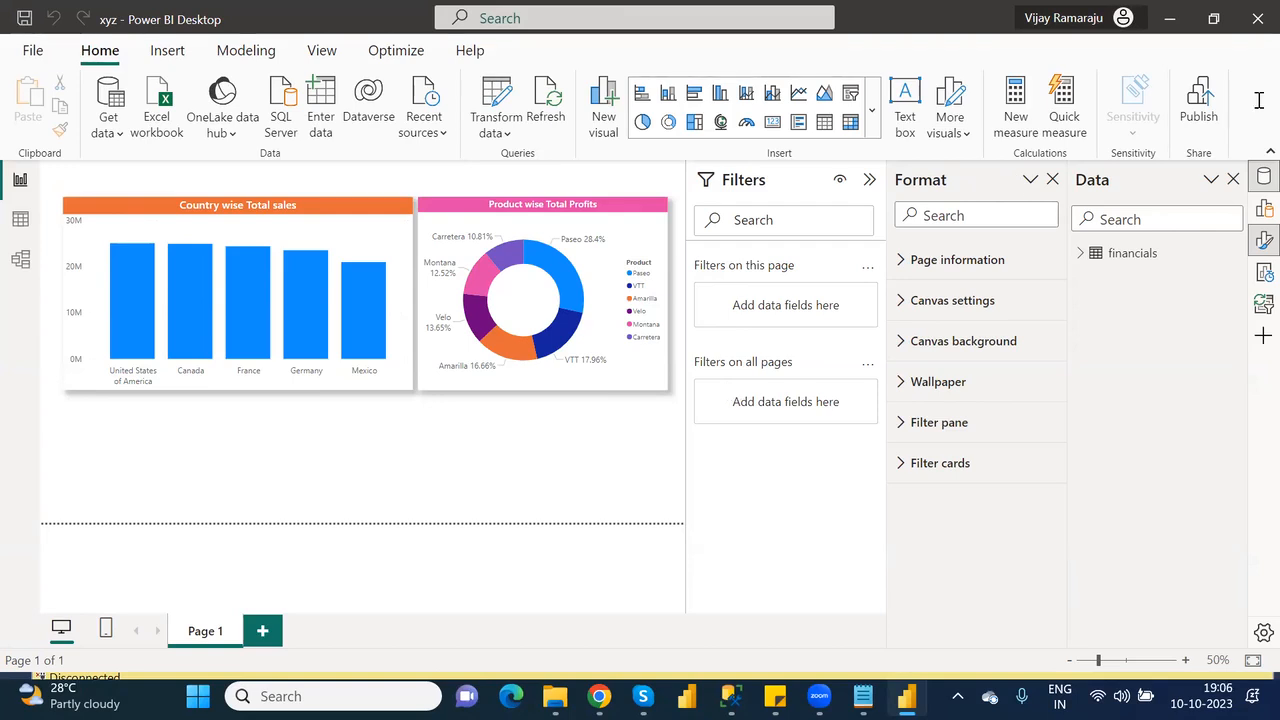
click(1196, 113)
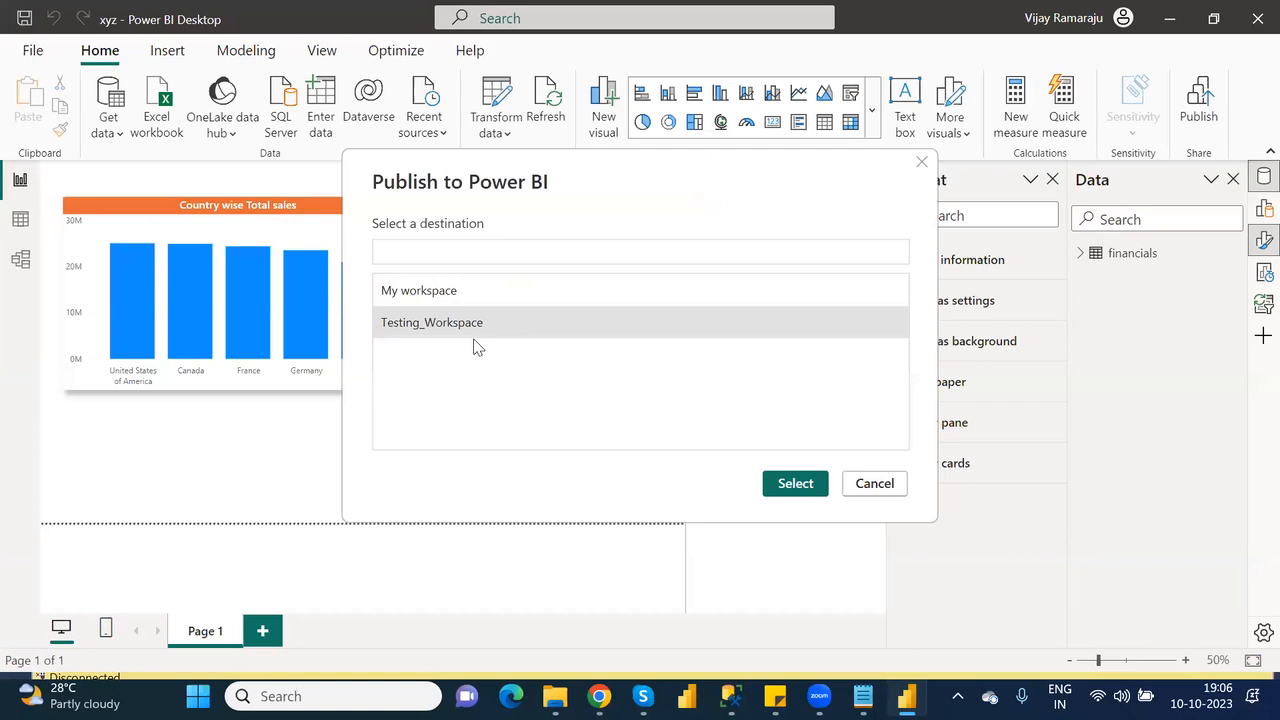
click(796, 485)
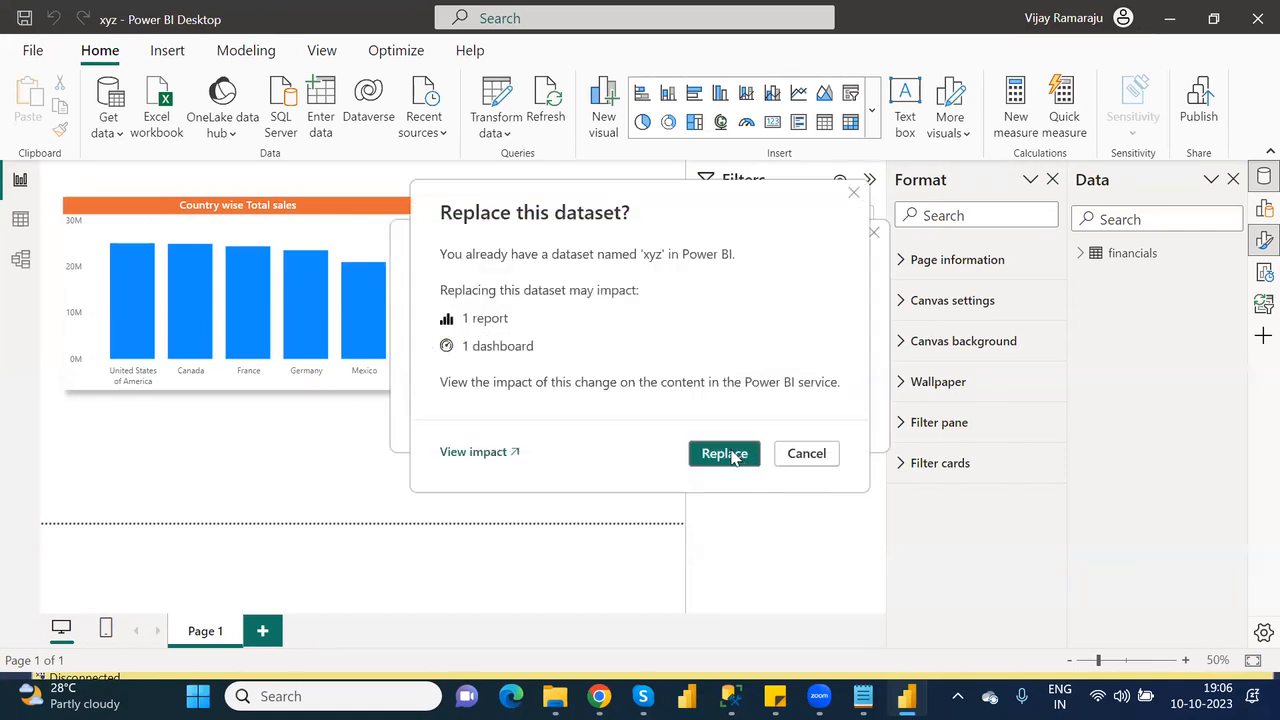
click(724, 453)
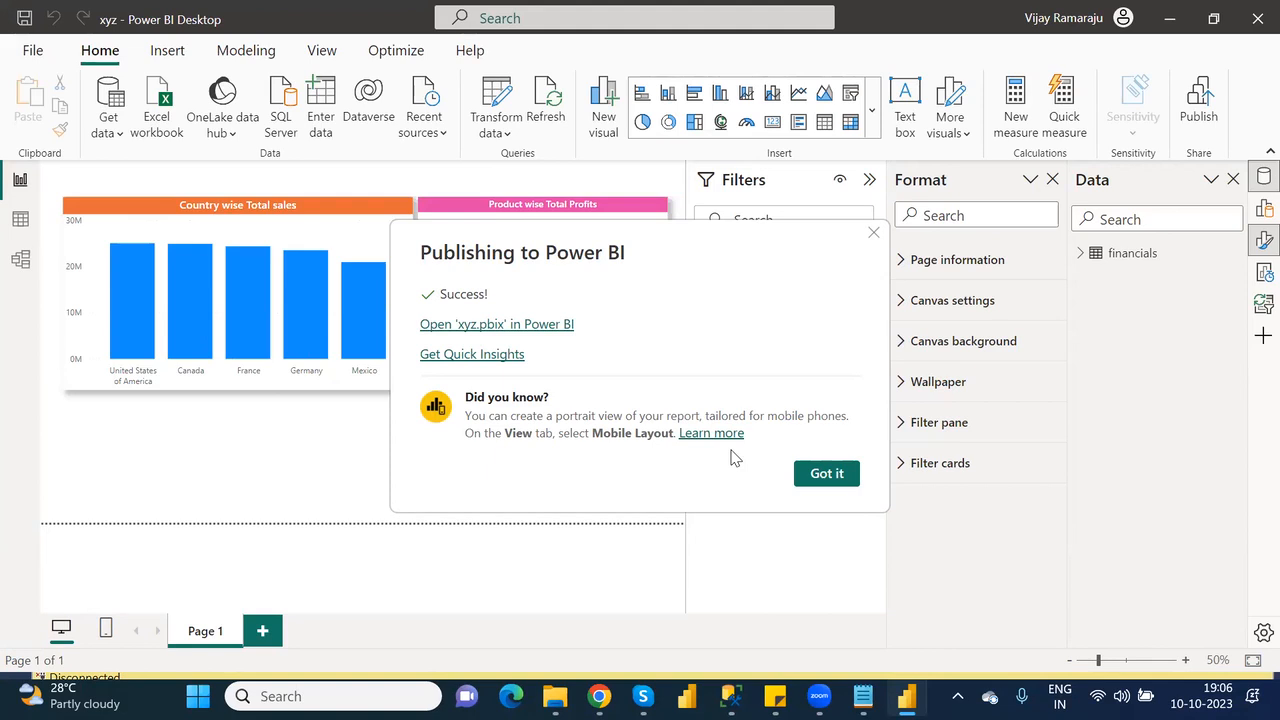
click(830, 475)
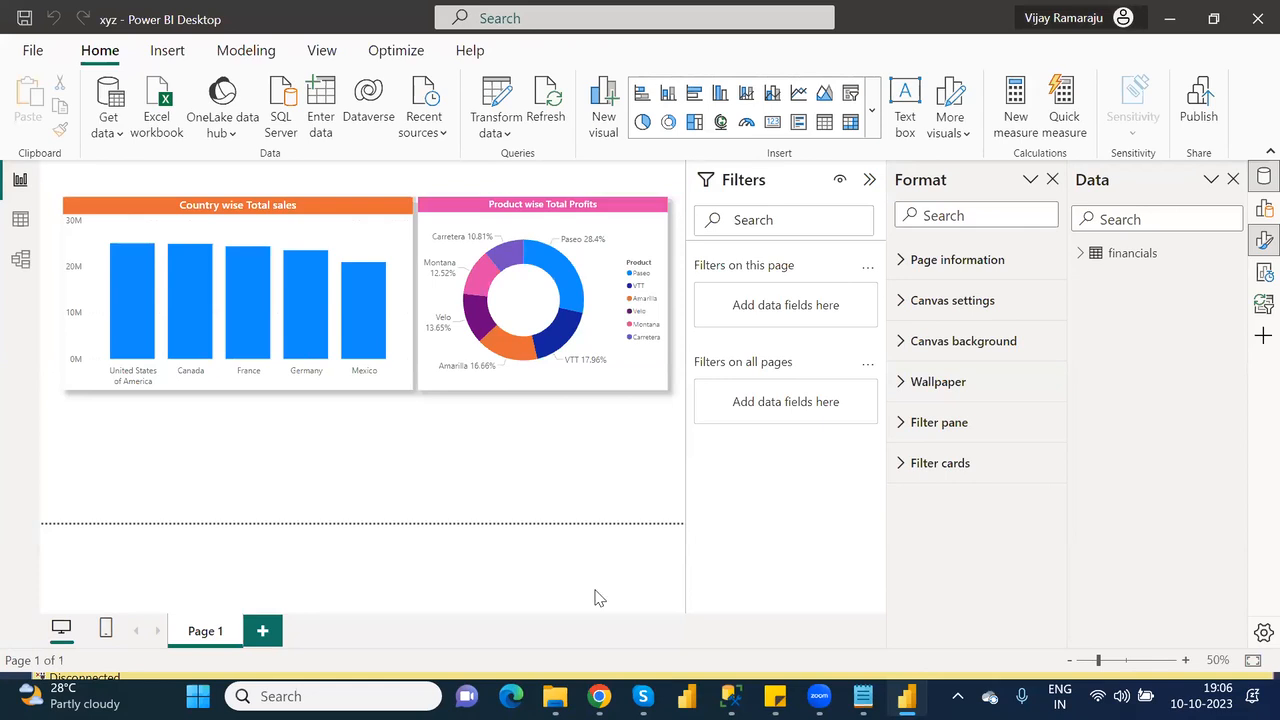
Switch to the Power BI service in the browser and view the xyz report and New dashboard of Testing_Workspace.
click(599, 696)
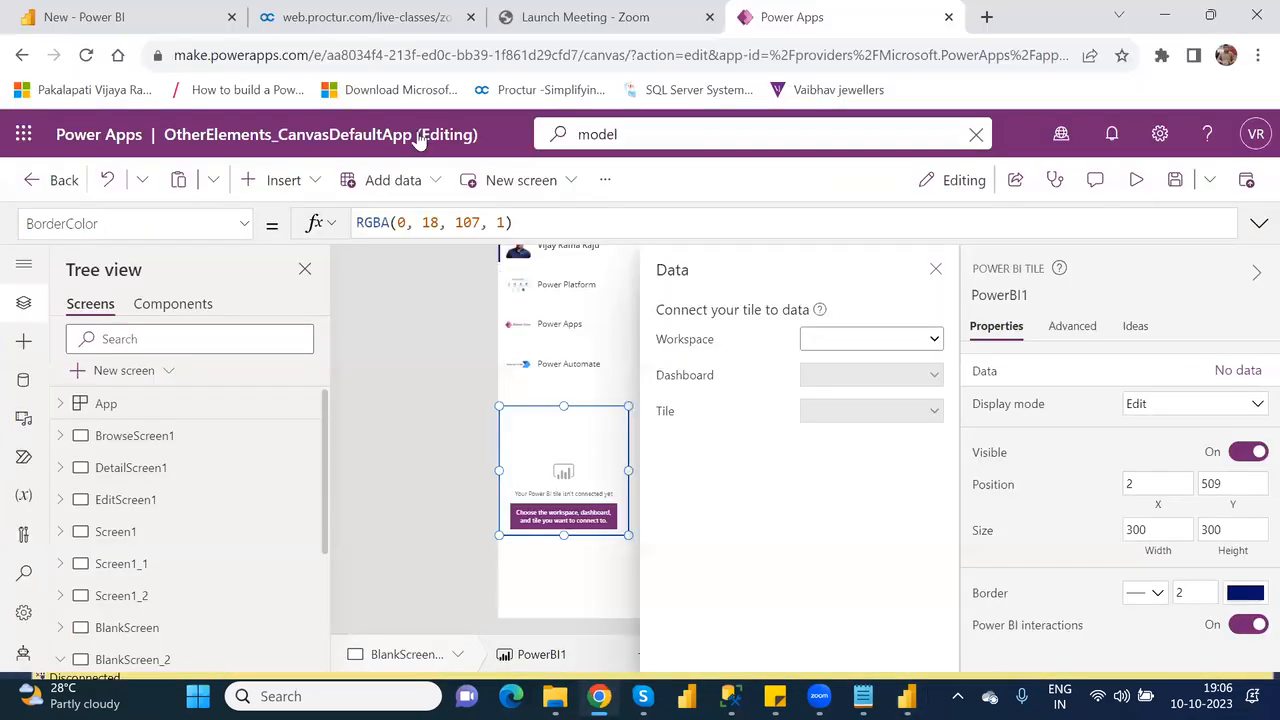
click(53, 20)
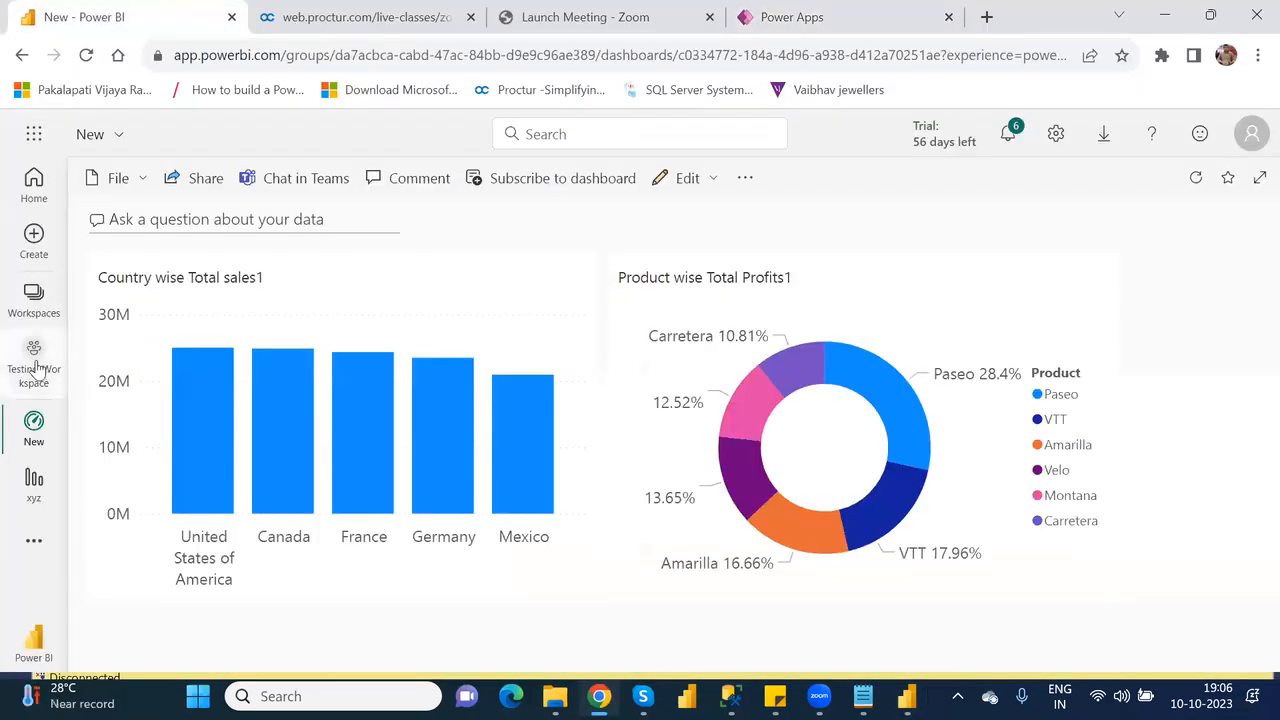
click(35, 368)
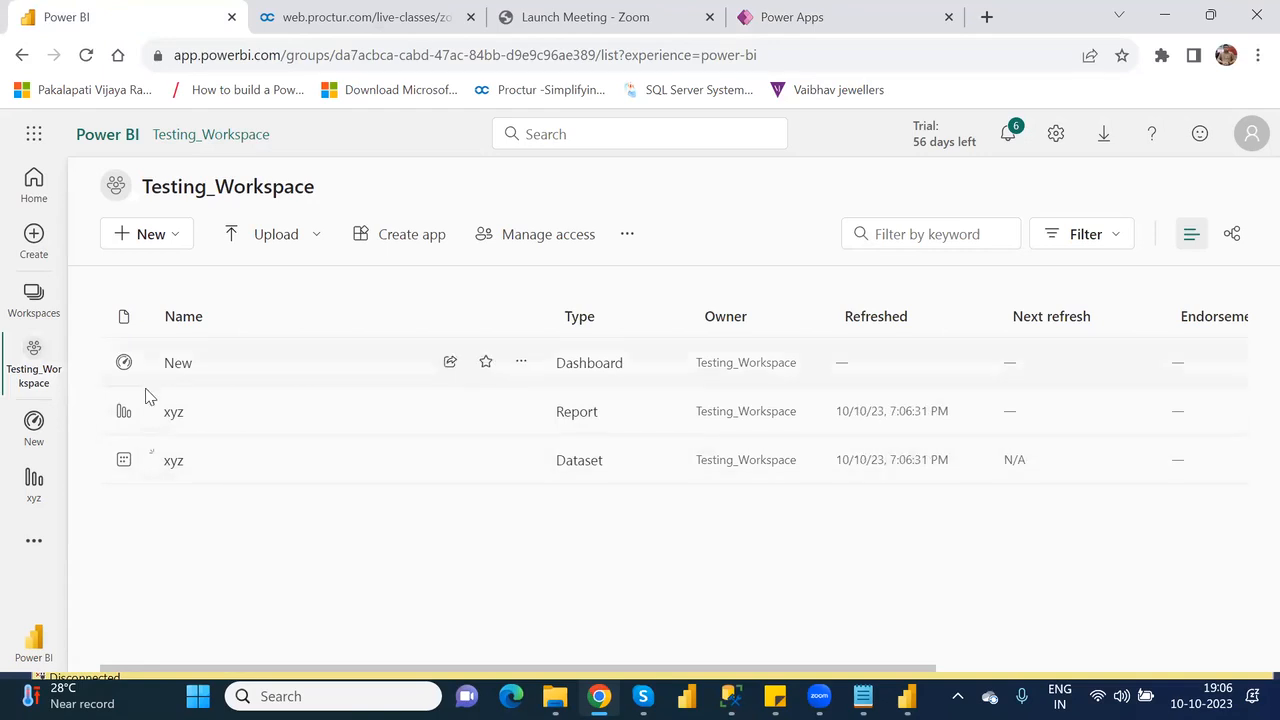
click(175, 416)
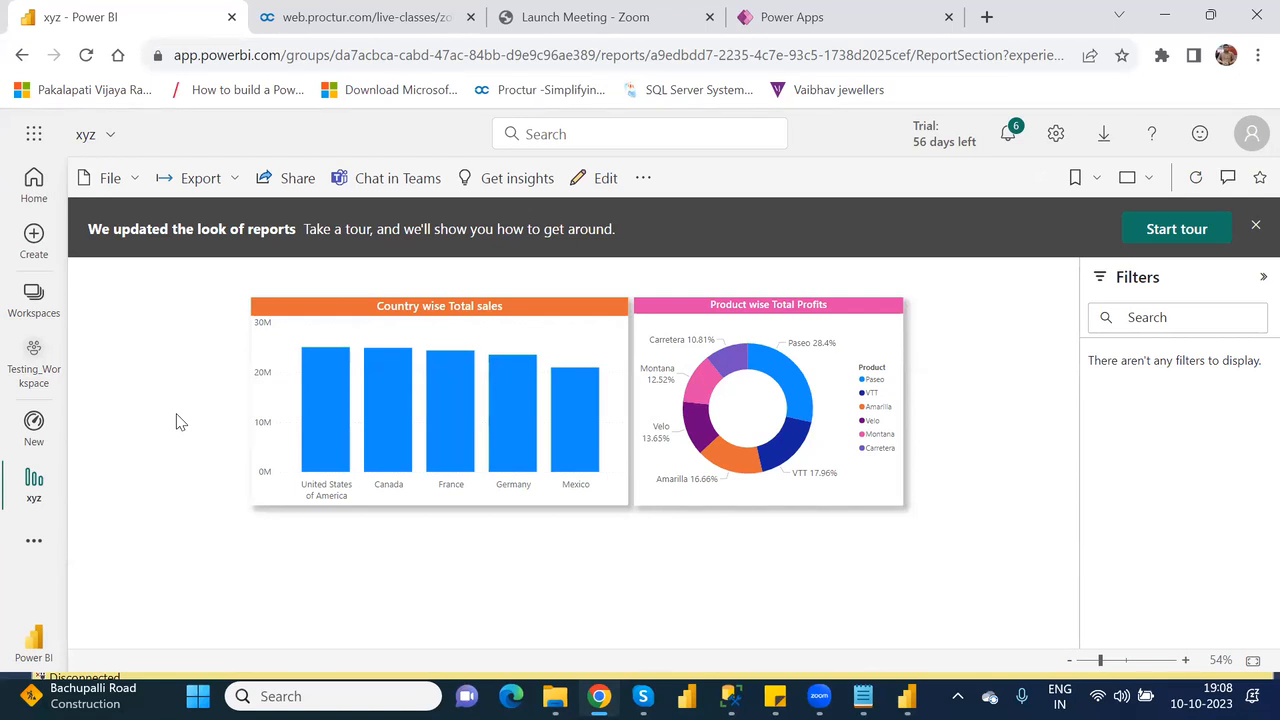
mouse_move(29, 477)
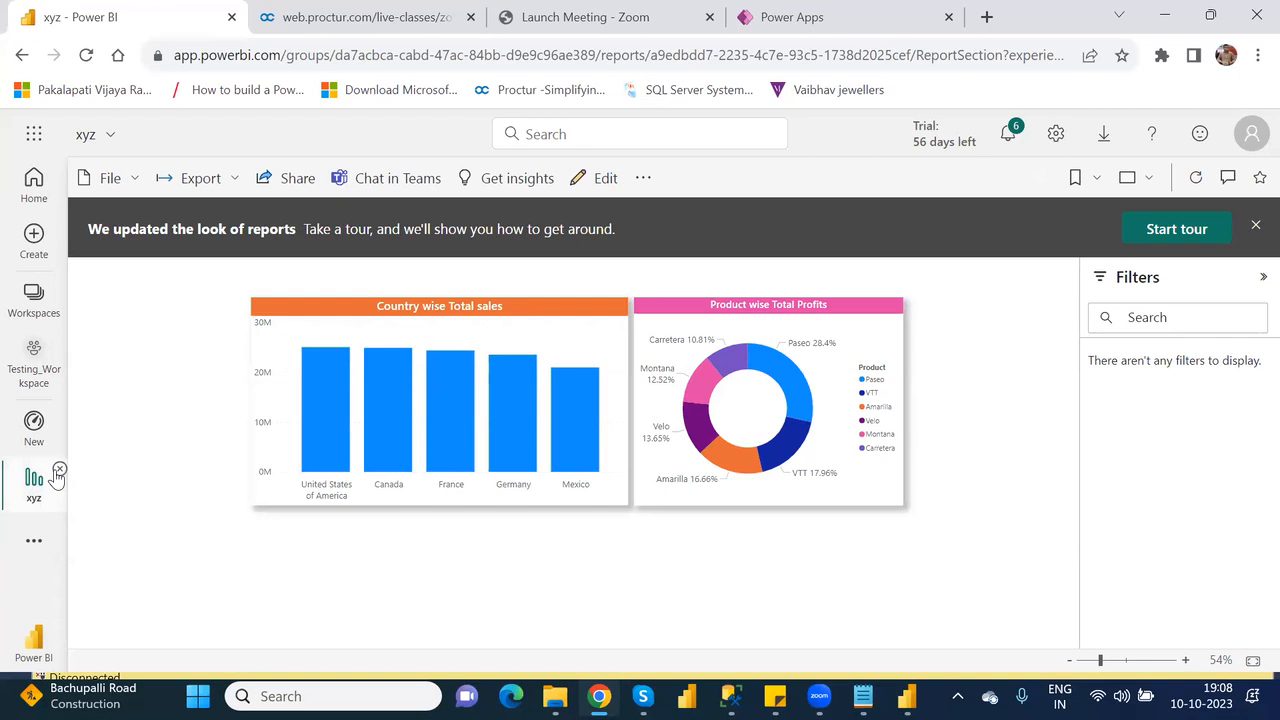
click(36, 428)
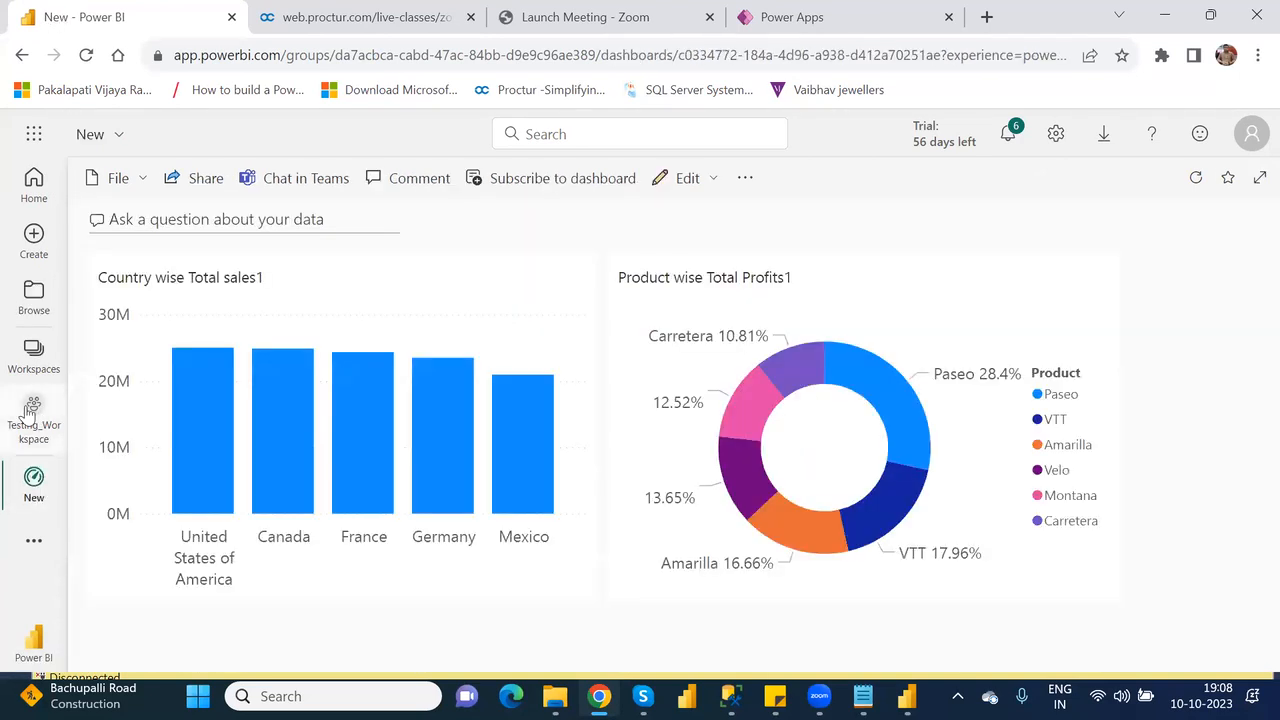
click(30, 412)
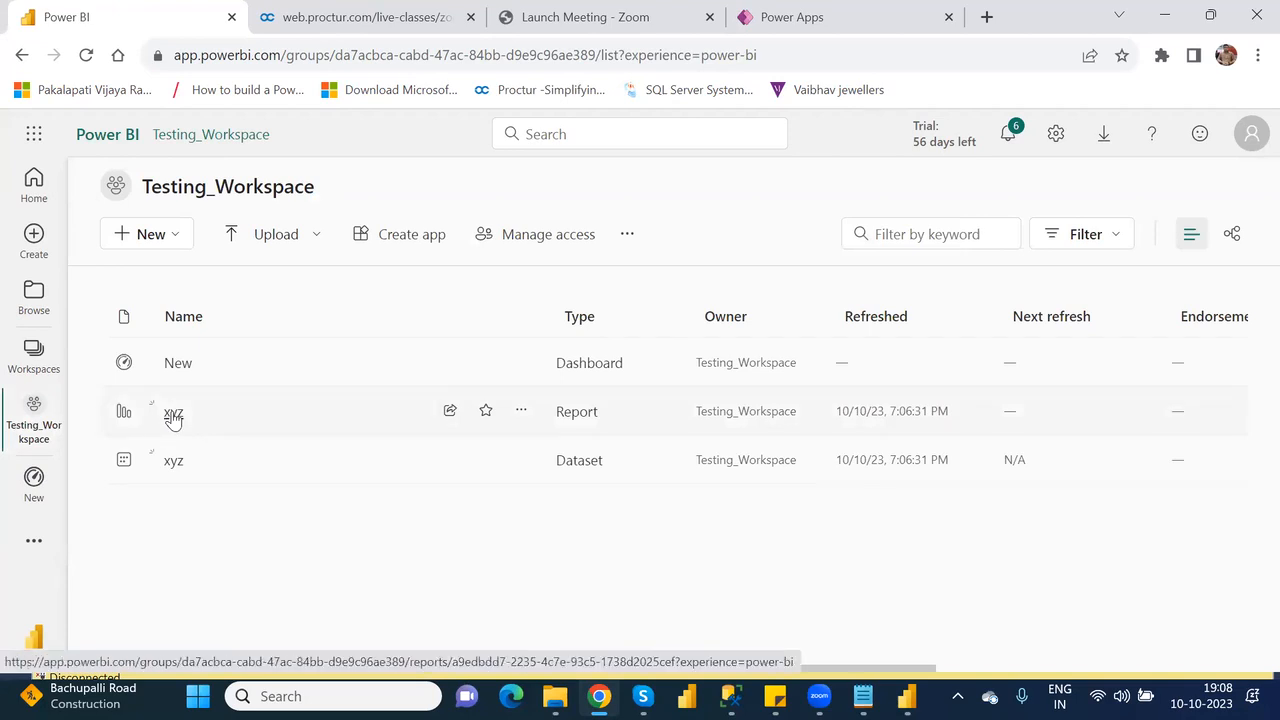
Pin the Product wise Total Profits donut chart from the xyz report to the existing dashboard New.
click(173, 414)
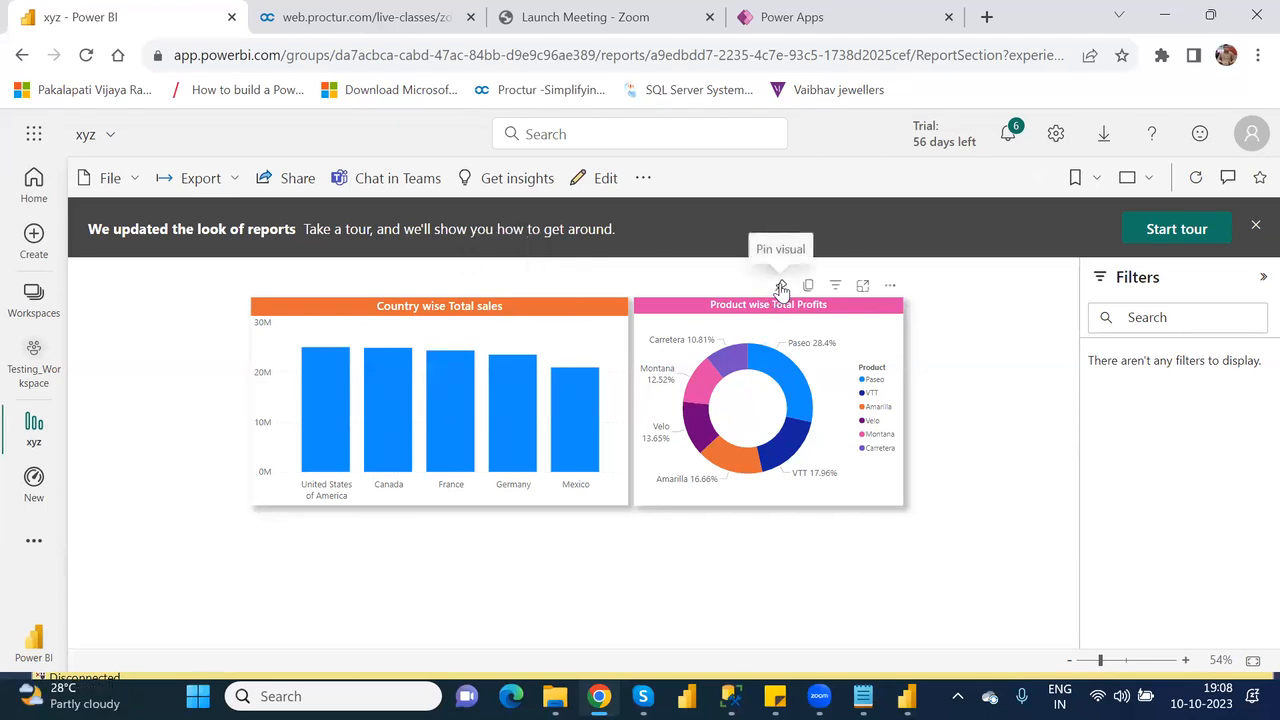
click(781, 286)
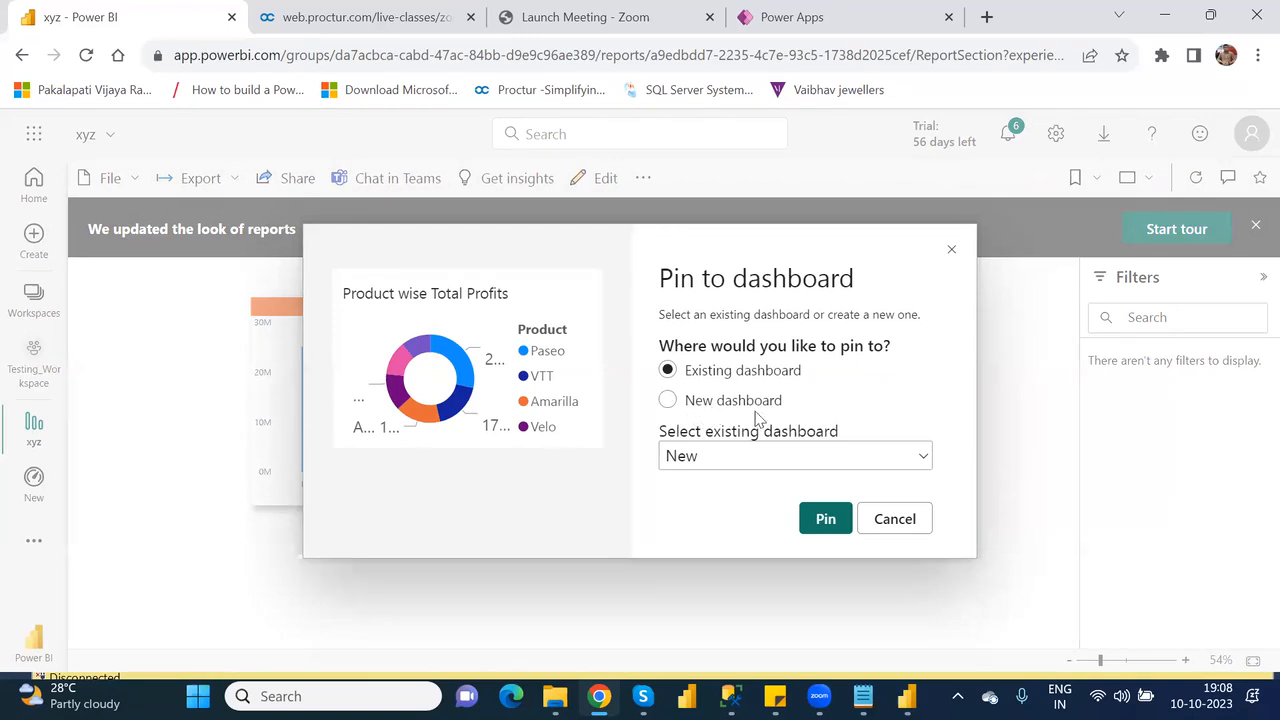
click(667, 399)
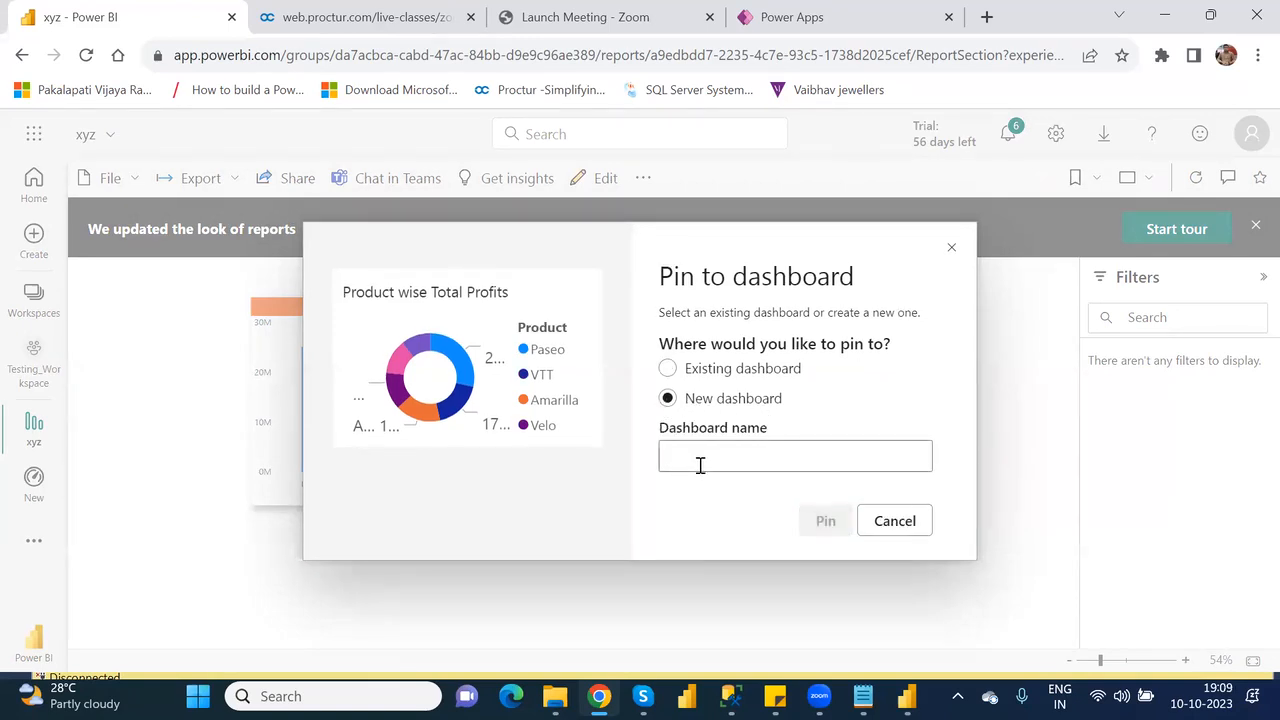
click(668, 369)
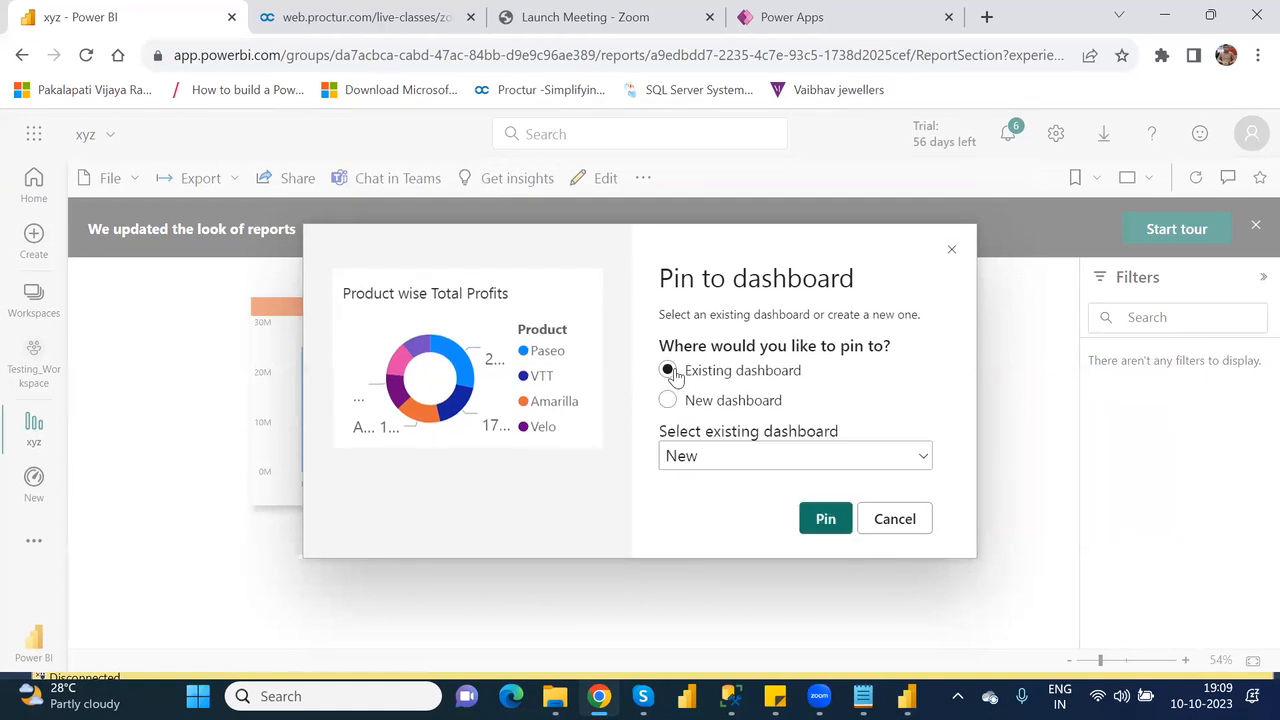
click(824, 519)
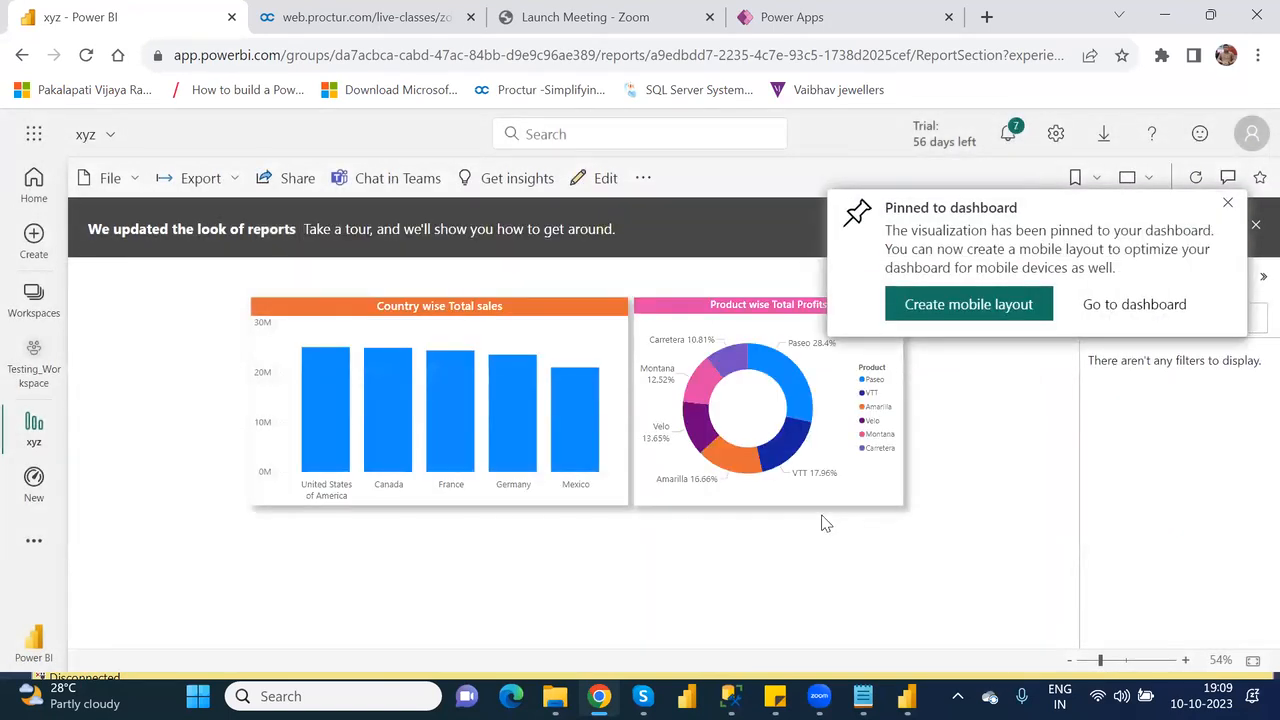
click(1231, 206)
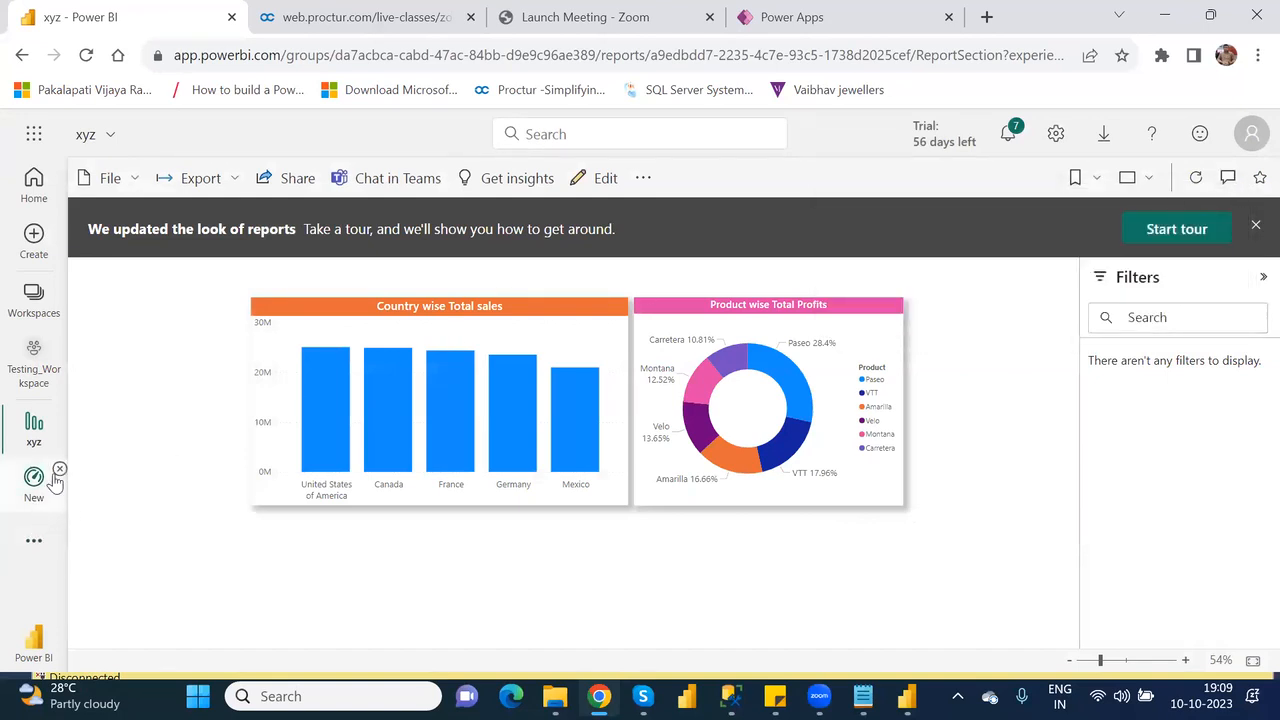
Open the New dashboard from Testing_Workspace and delete its Country wise Total sales1, Product wise Total Profits1 and Product wise Total Profits tiles.
click(60, 471)
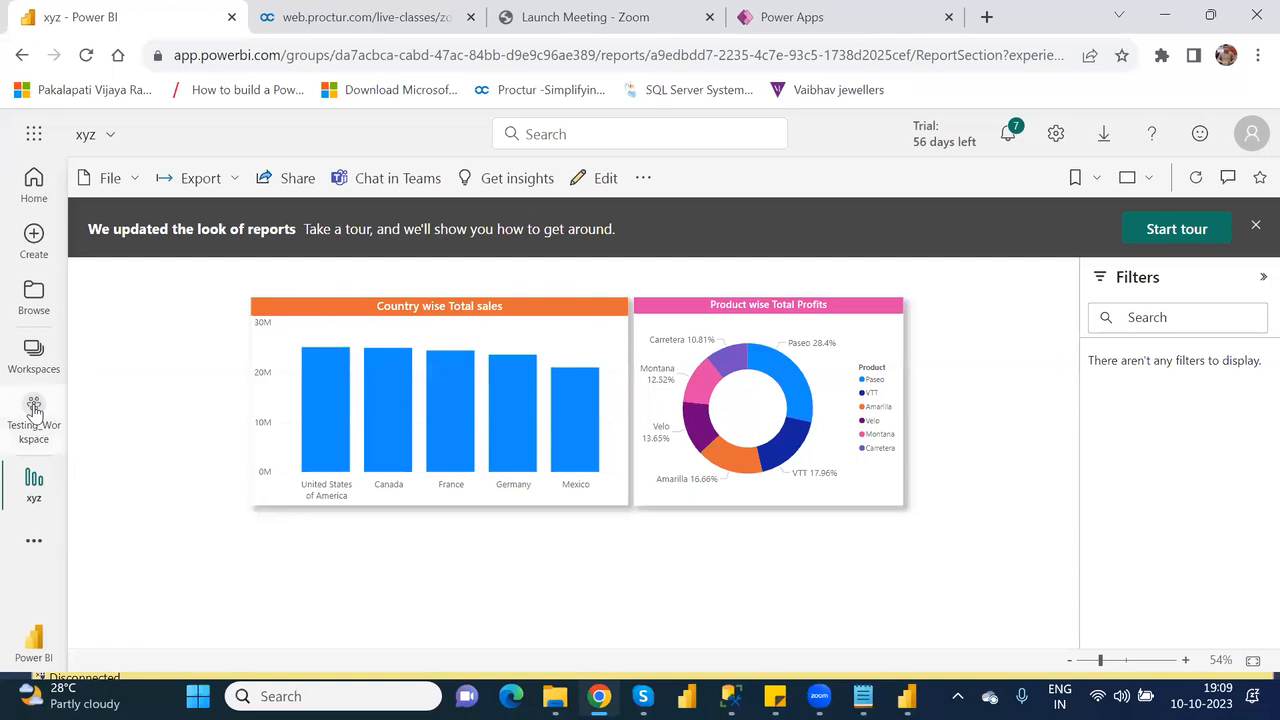
click(34, 410)
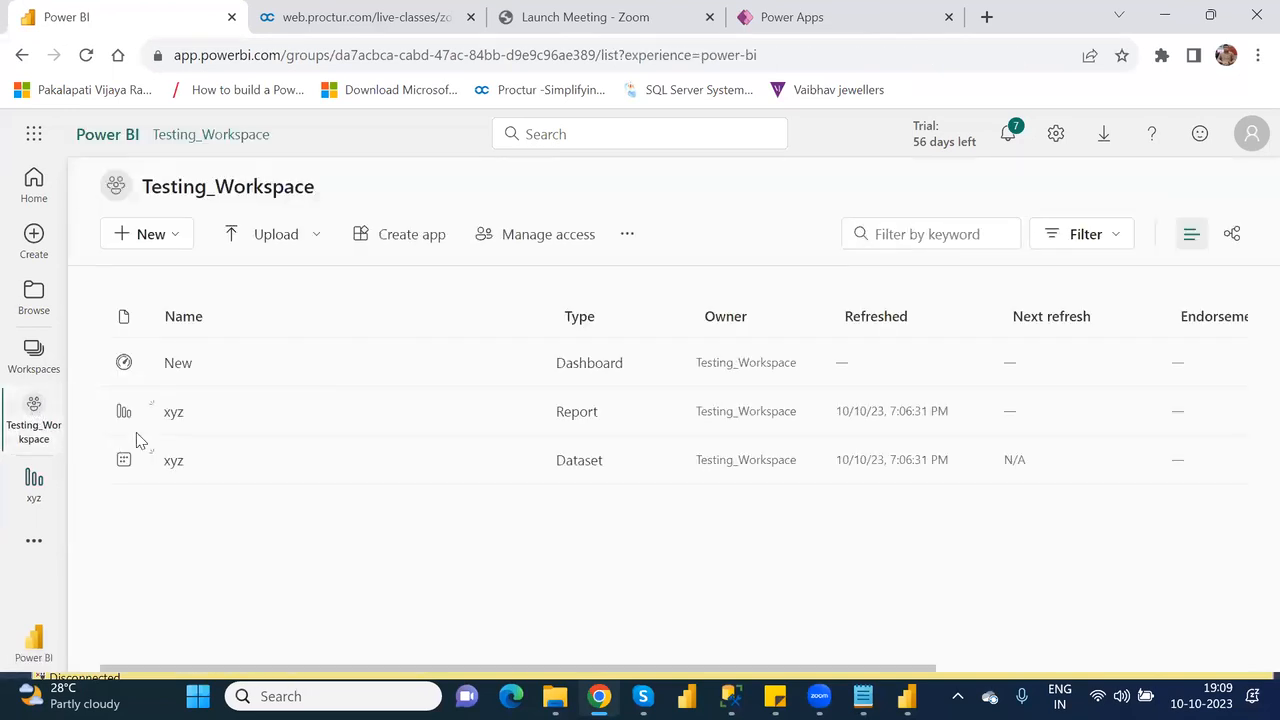
click(177, 366)
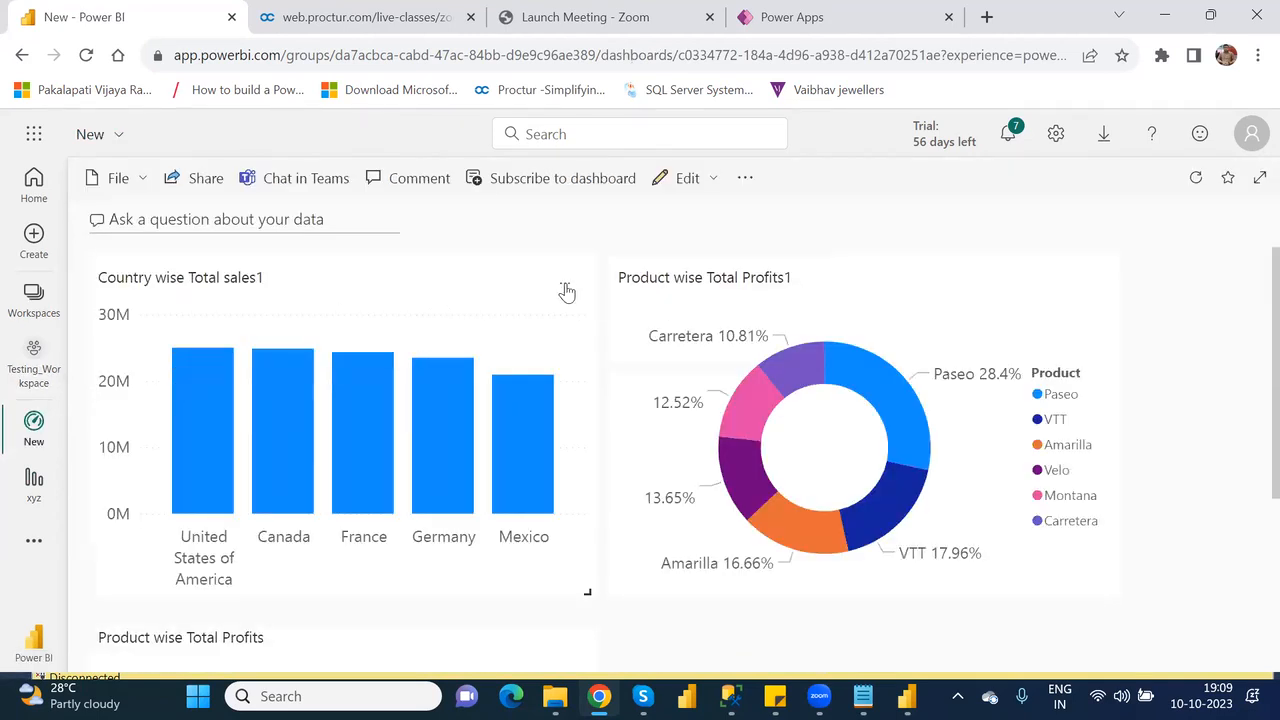
click(565, 288)
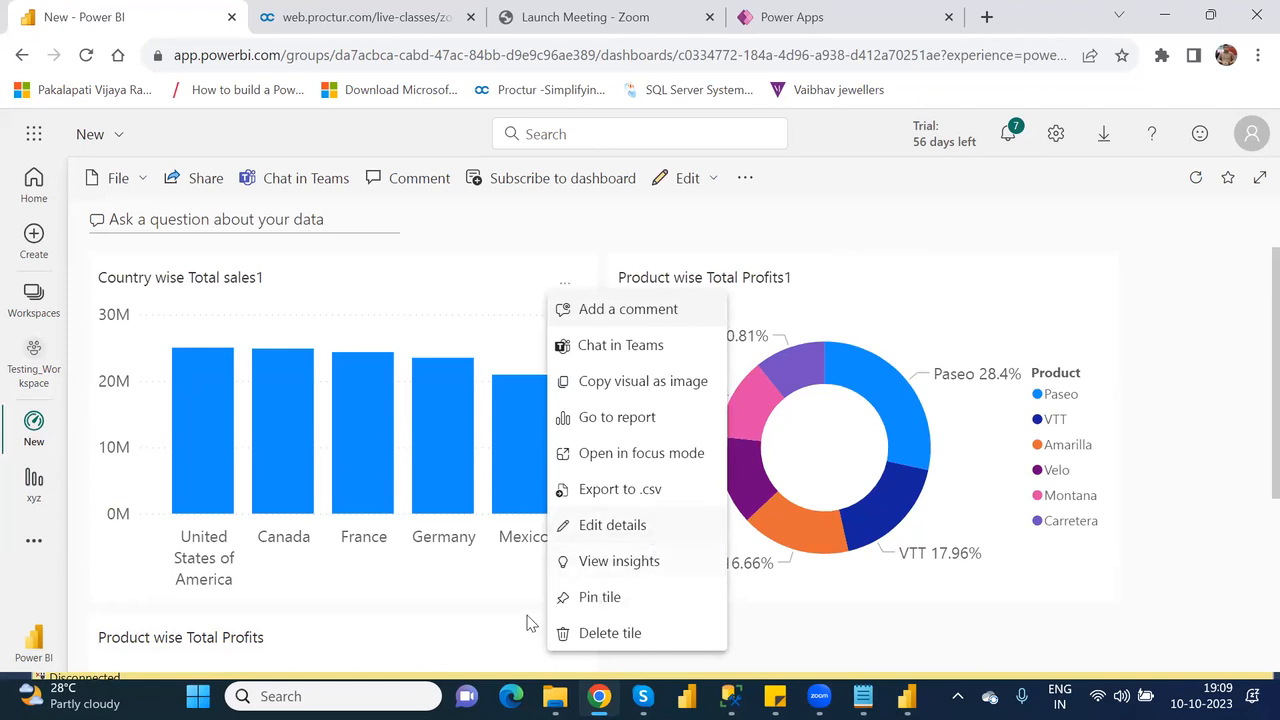
click(612, 634)
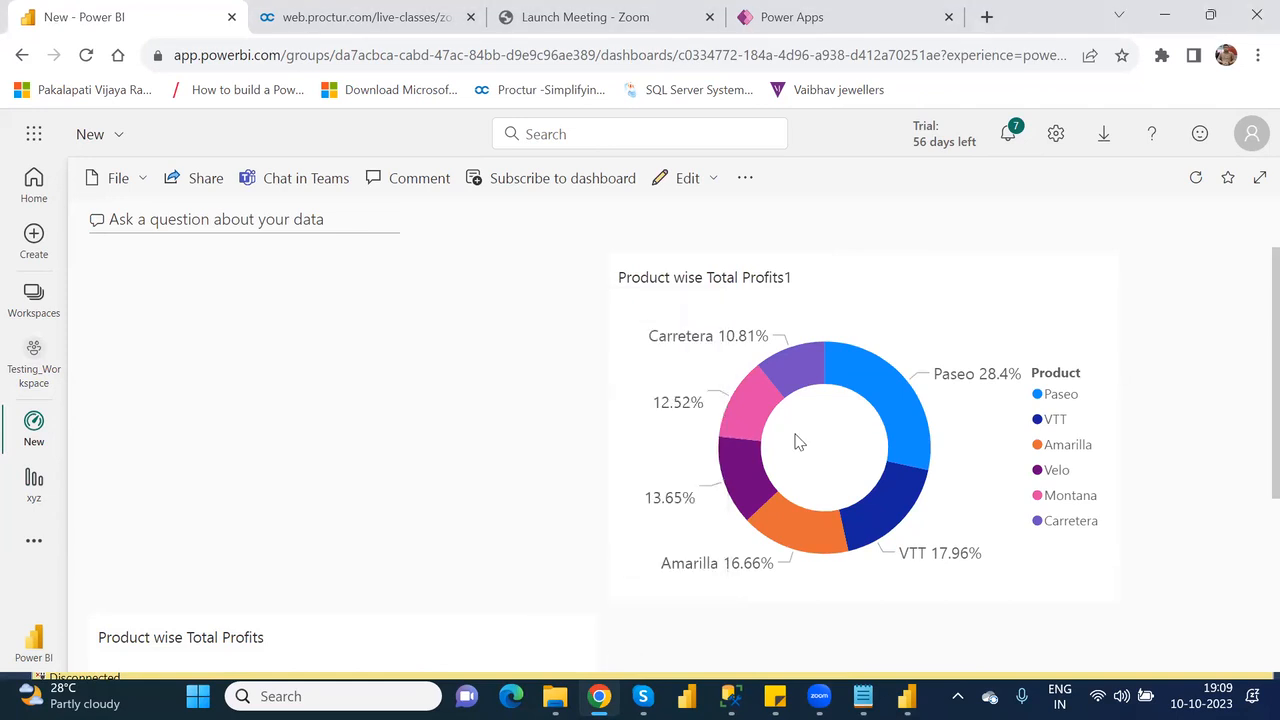
click(1084, 285)
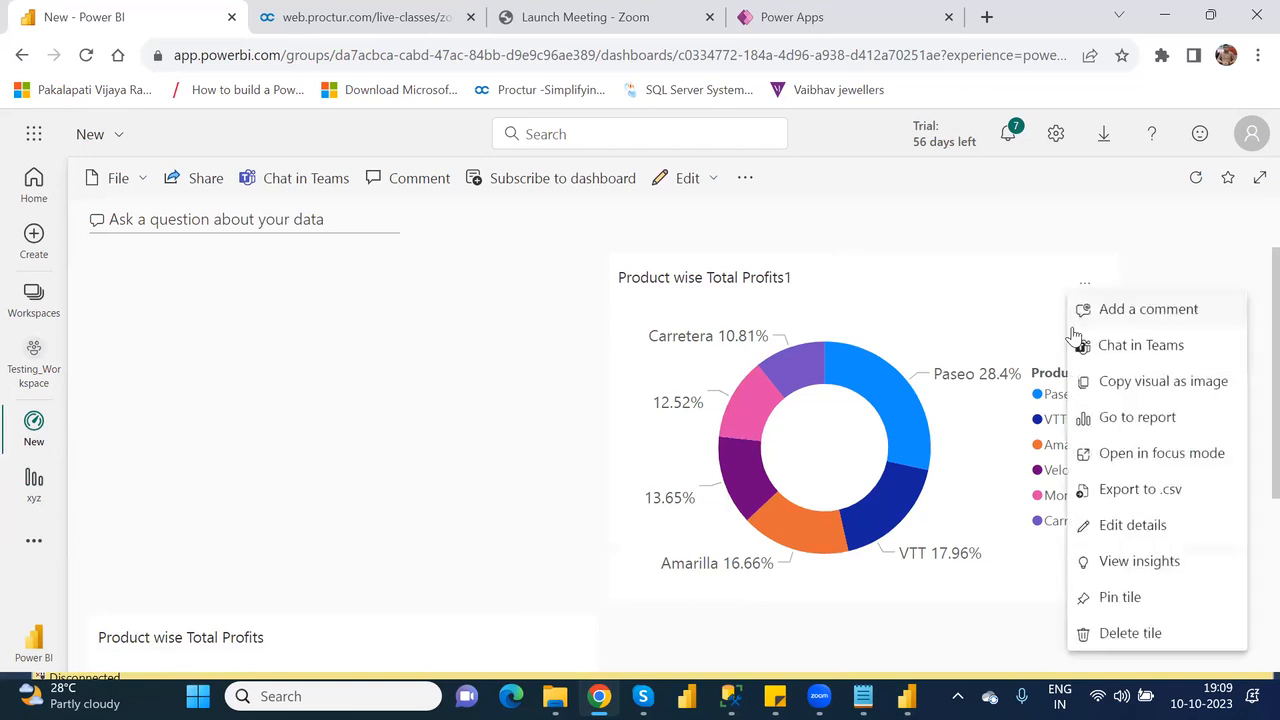
click(1117, 640)
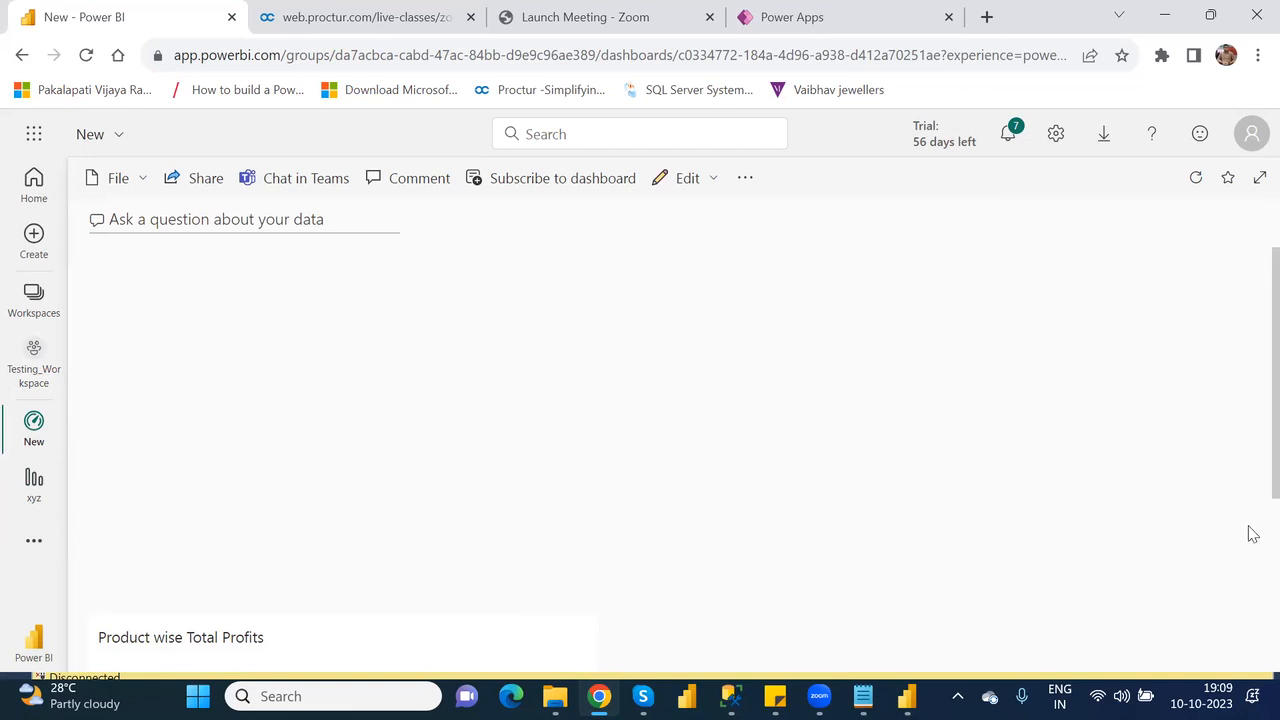
scroll(1250, 533, down, 3)
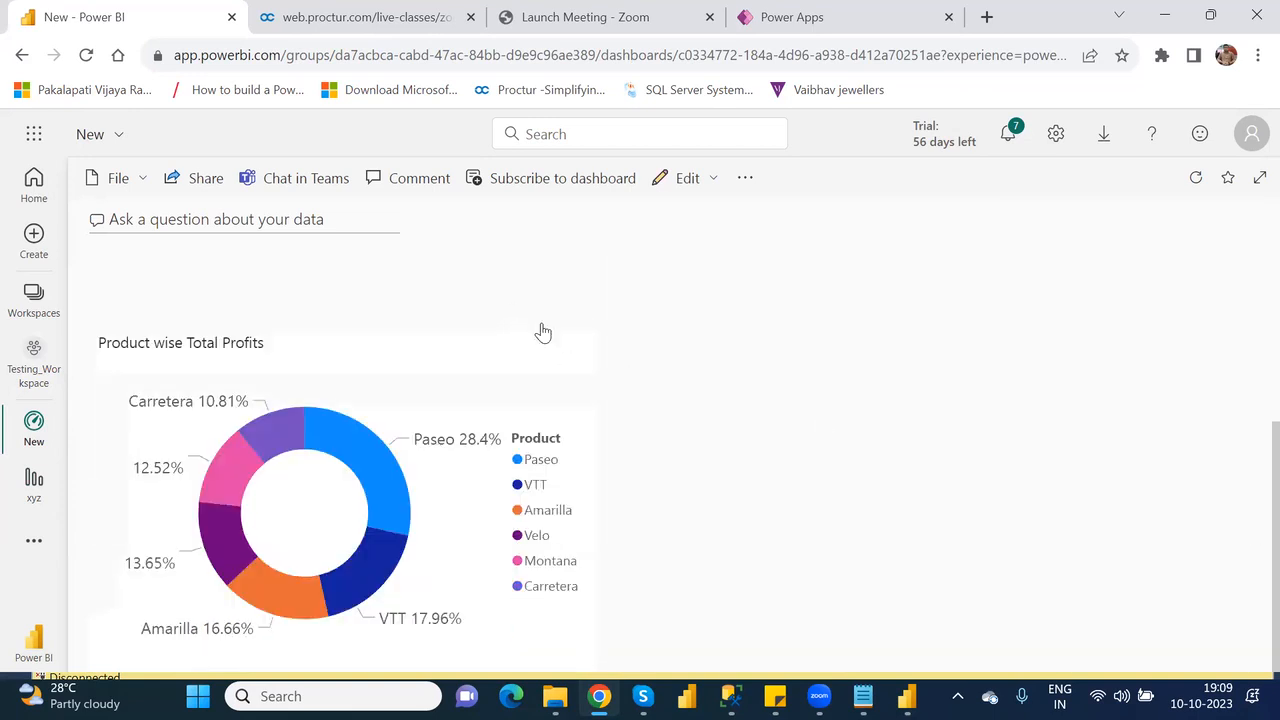
click(566, 357)
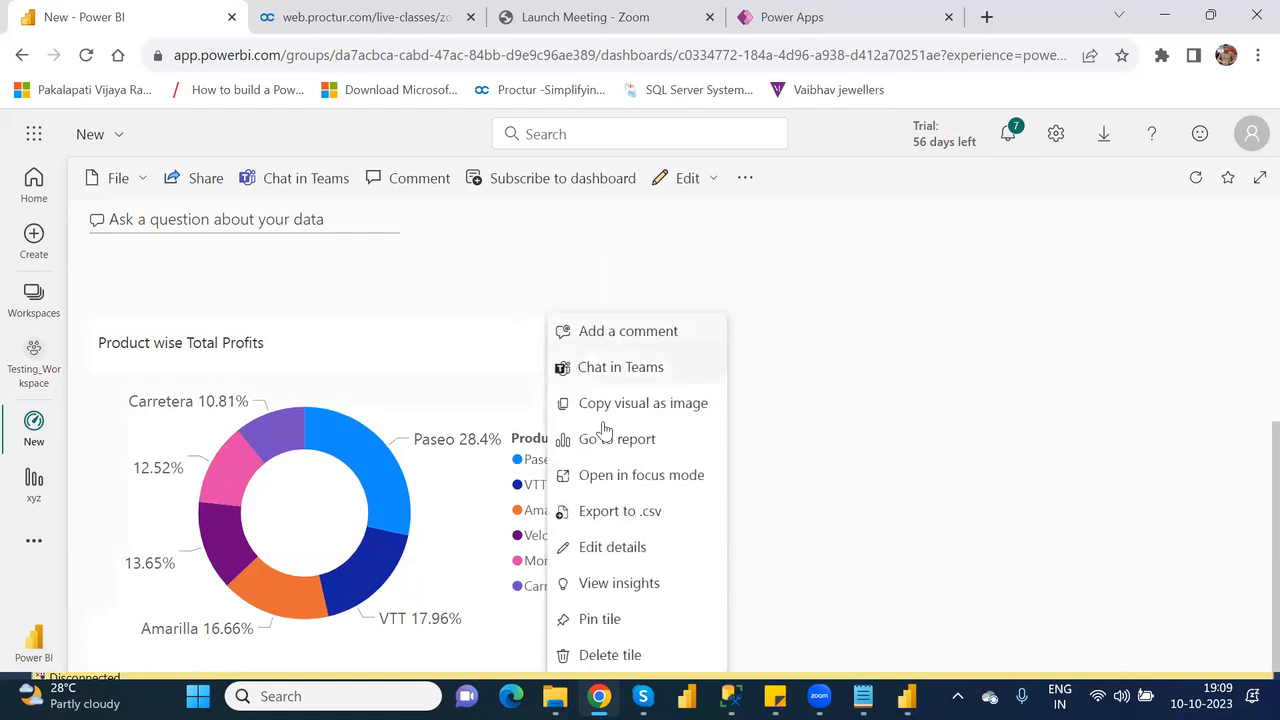
click(604, 655)
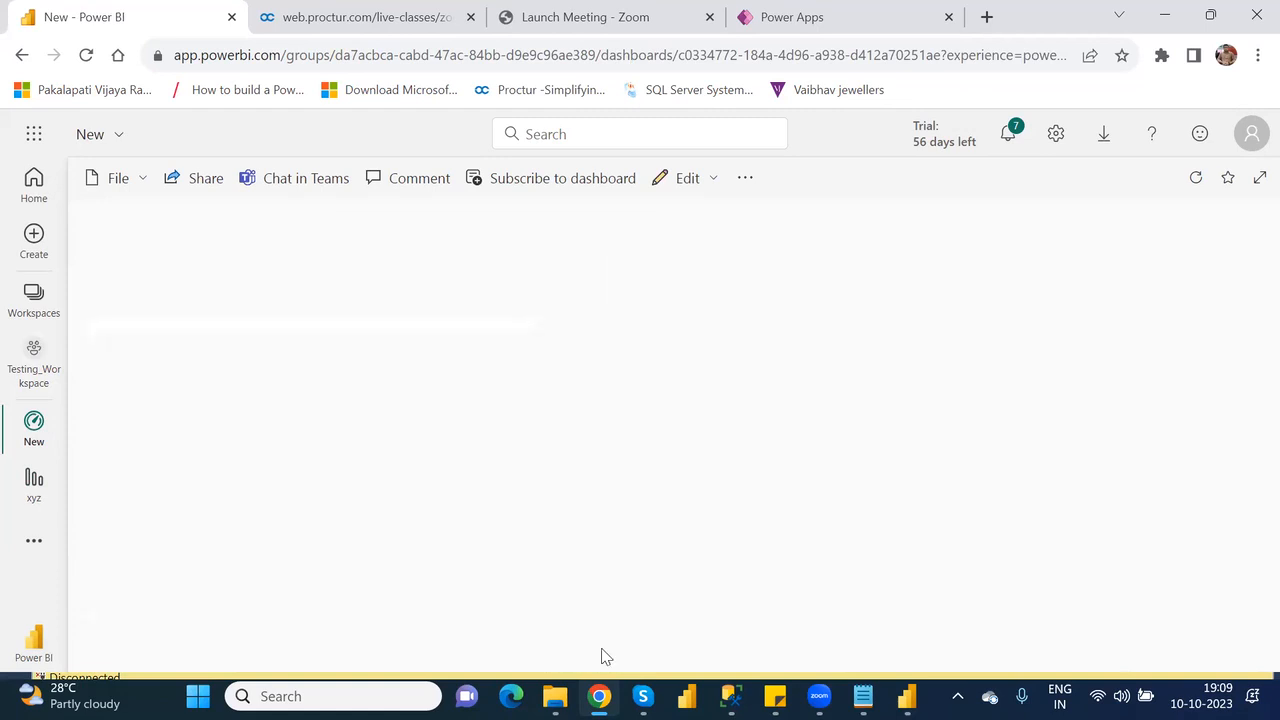
Pin the Product wise Total Profits donut chart from the xyz report to the existing dashboard New and open that dashboard from Testing_Workspace.
click(34, 485)
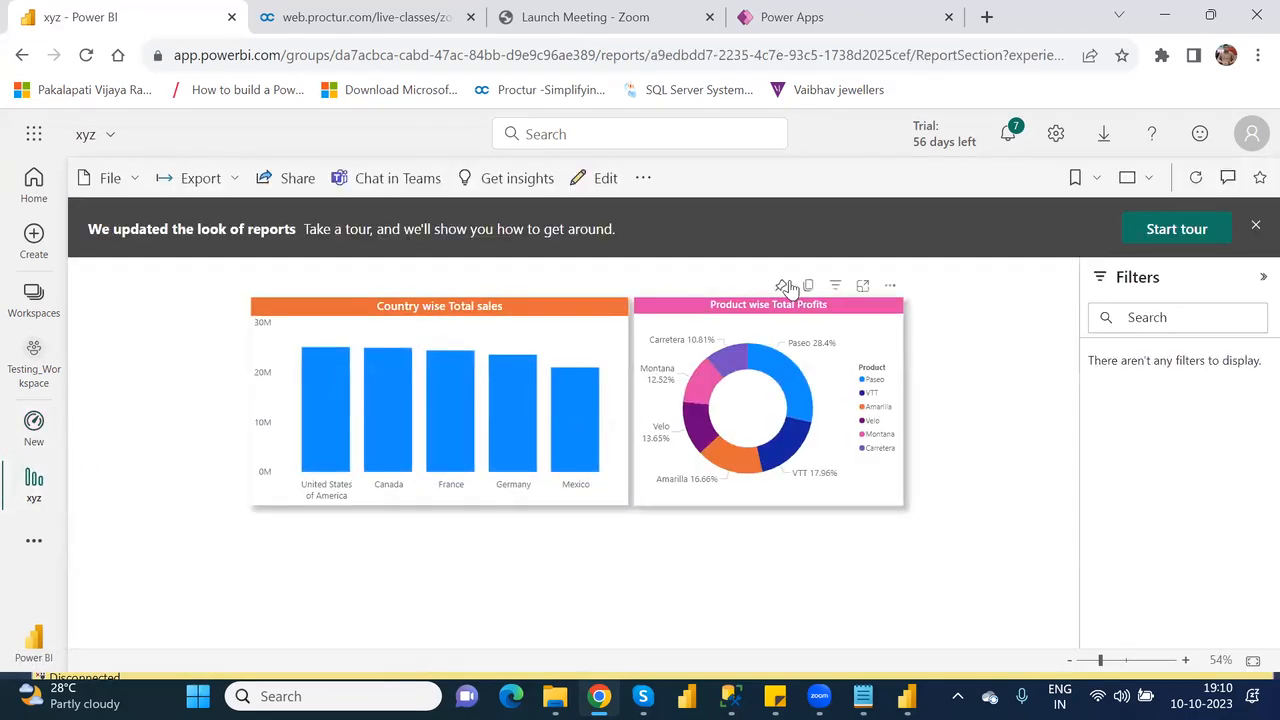
click(784, 287)
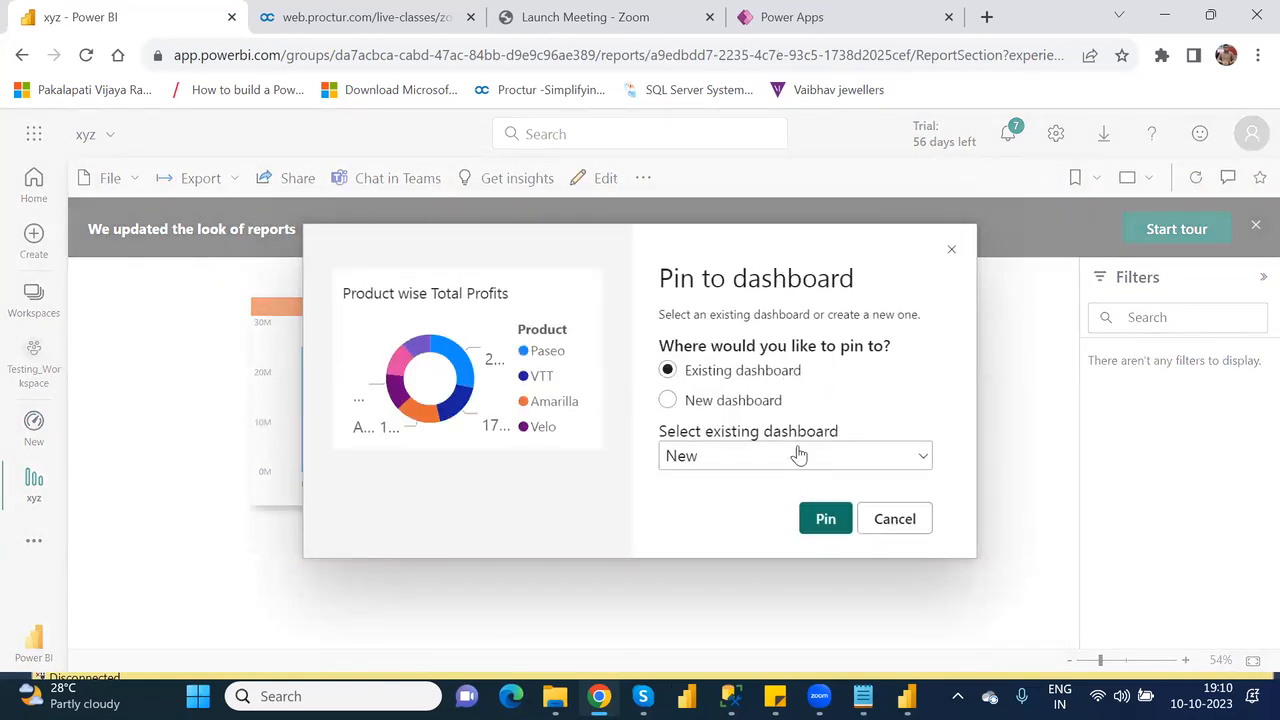
click(826, 520)
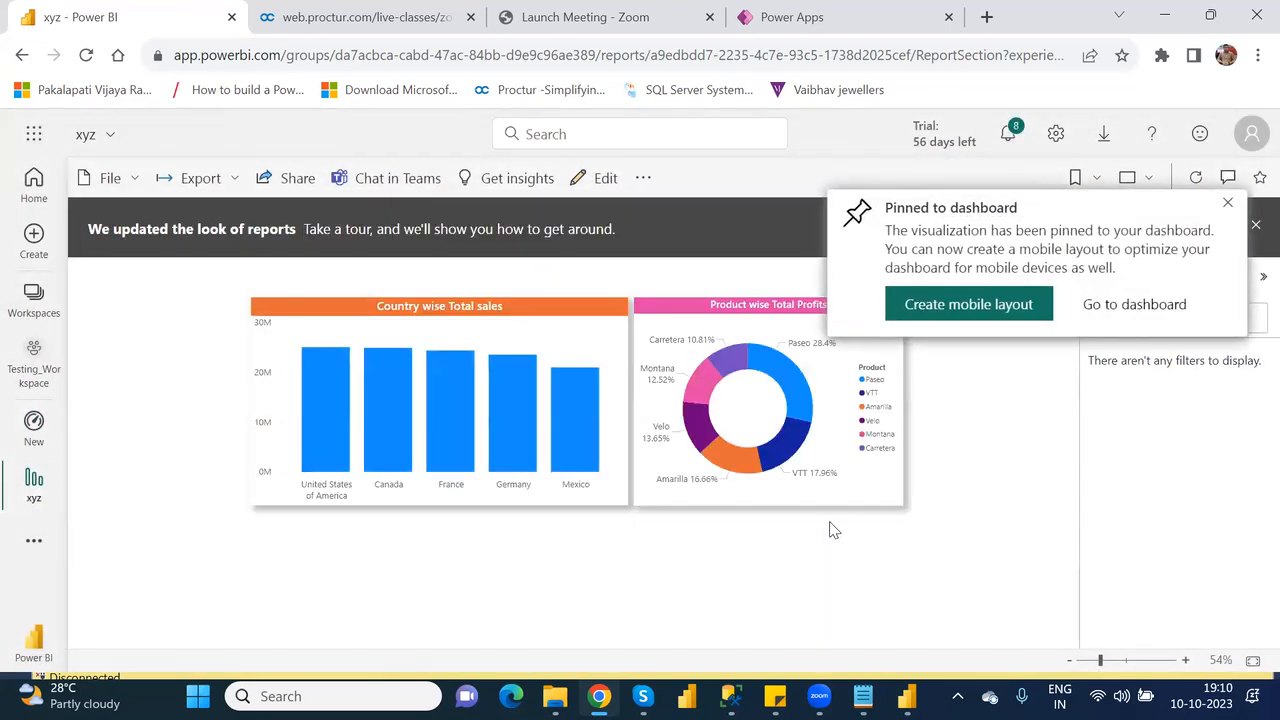
click(33, 373)
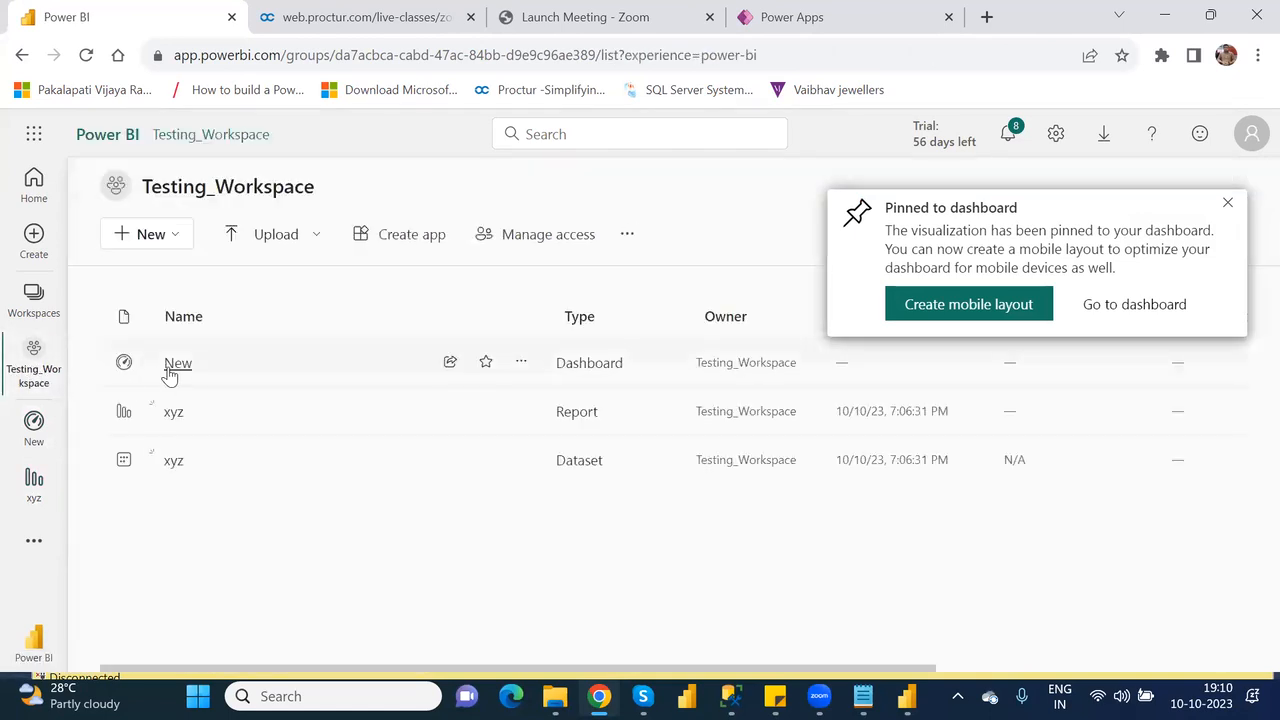
click(174, 366)
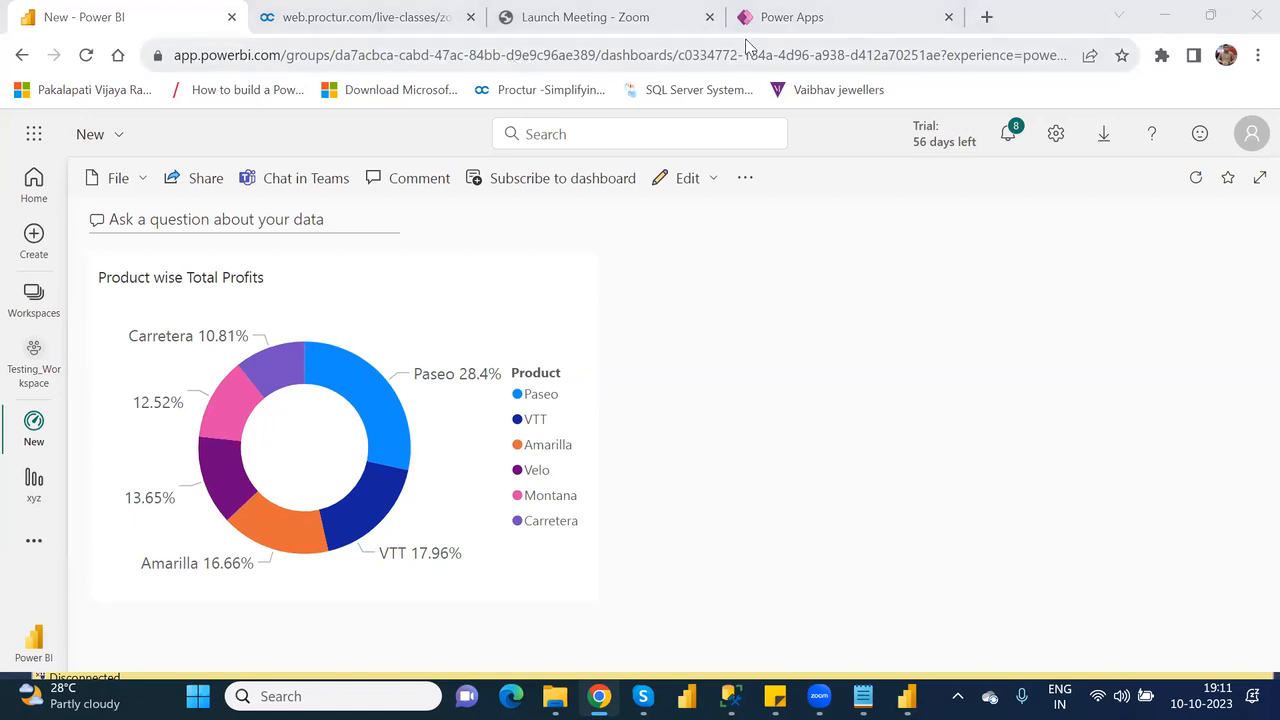
Switch to Power Apps and try to connect the Power BI tile to workspace Testing_Workspace and dashboard New.
click(806, 14)
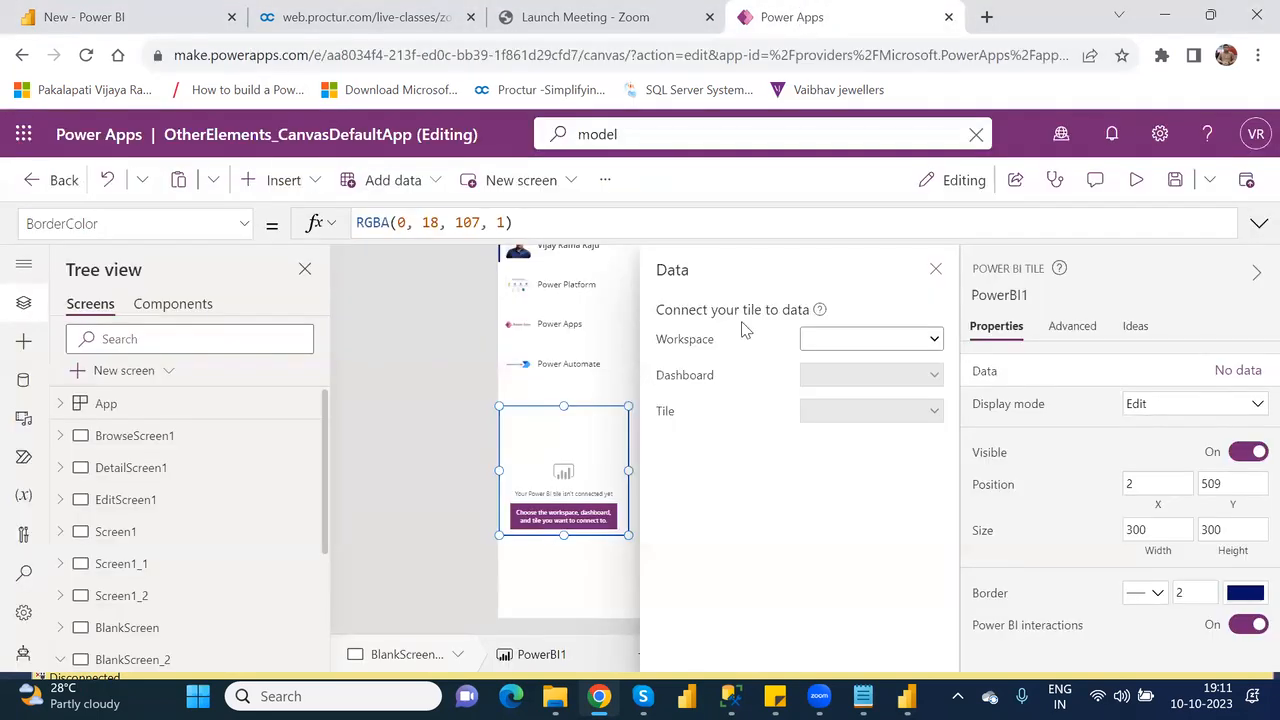
click(933, 271)
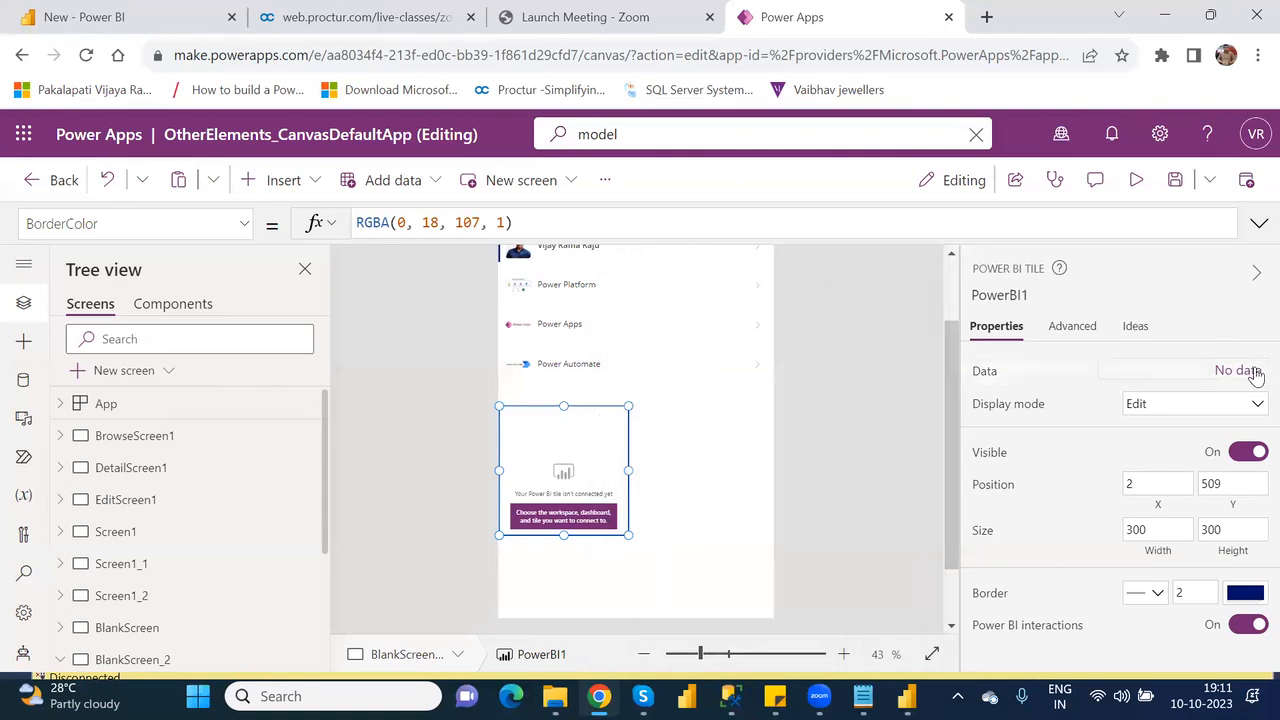
click(1229, 379)
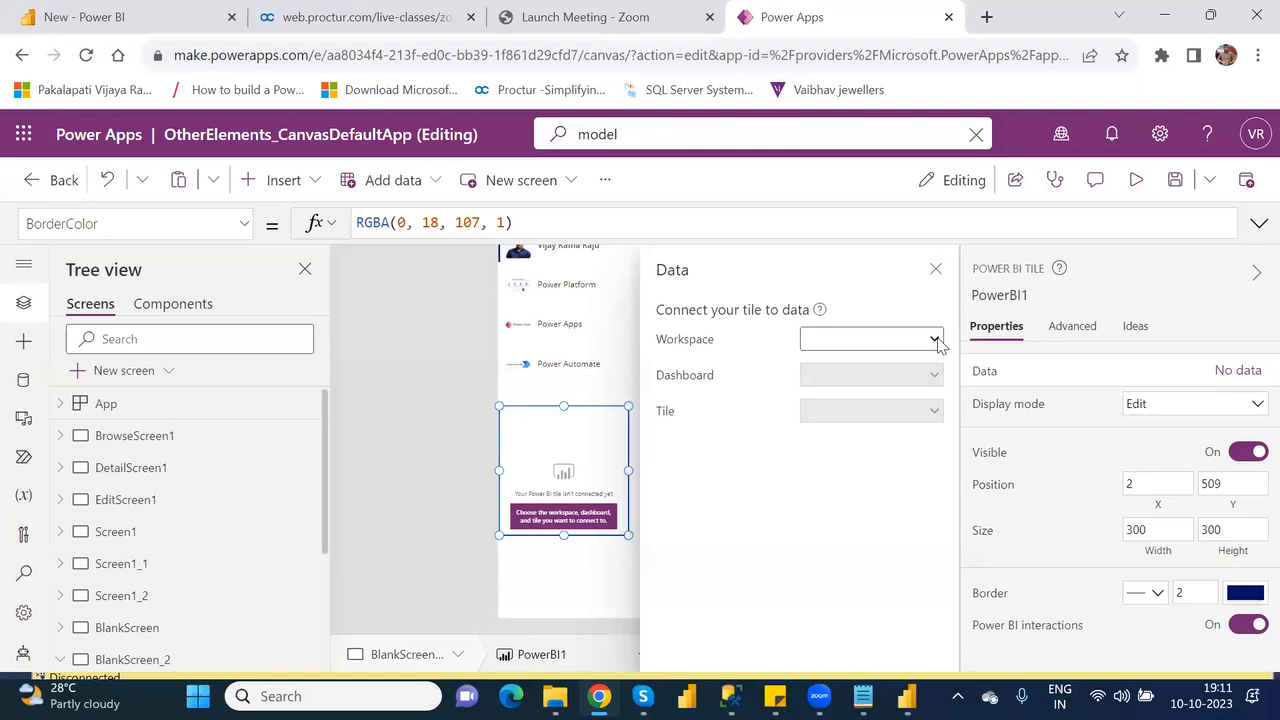
click(936, 341)
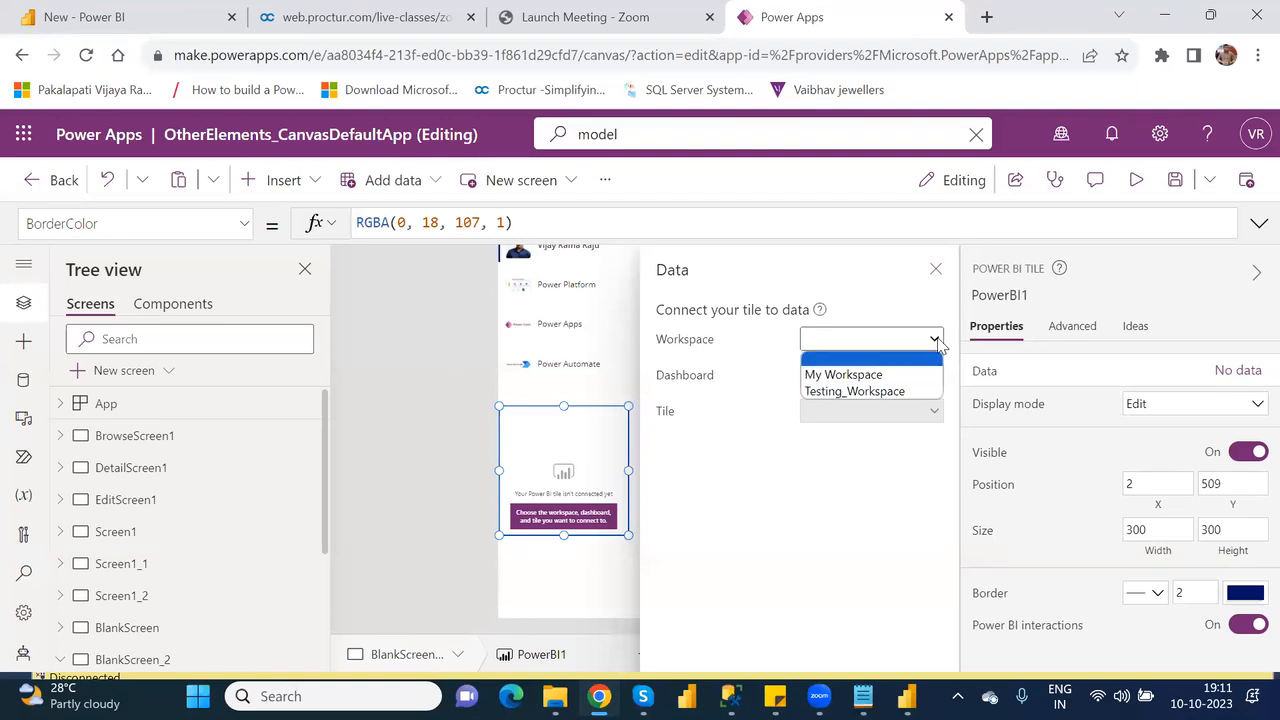
click(897, 392)
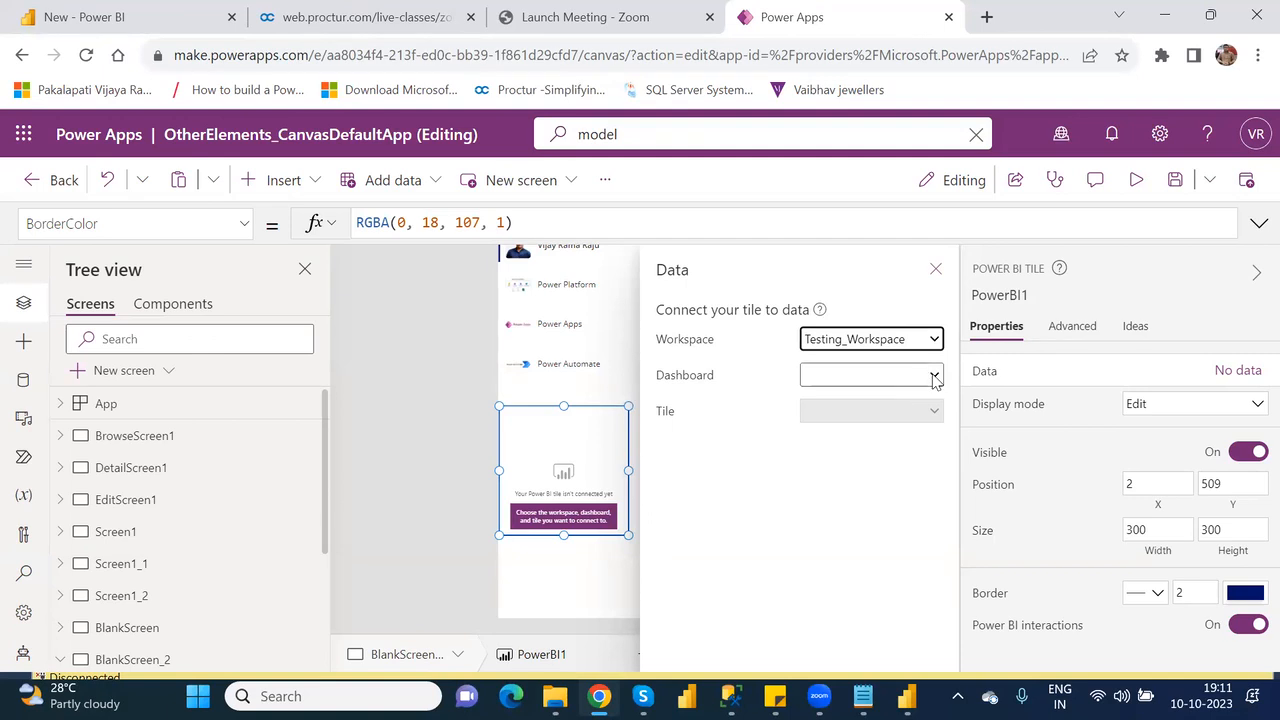
click(934, 376)
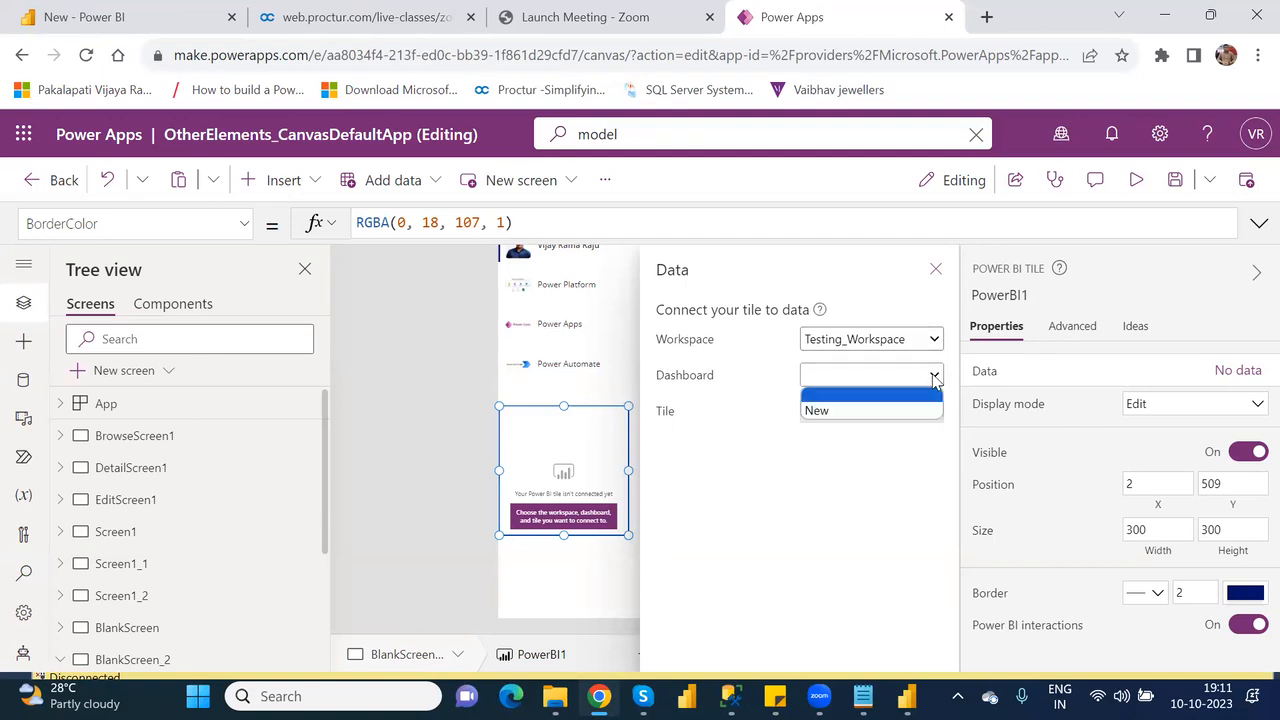
click(866, 412)
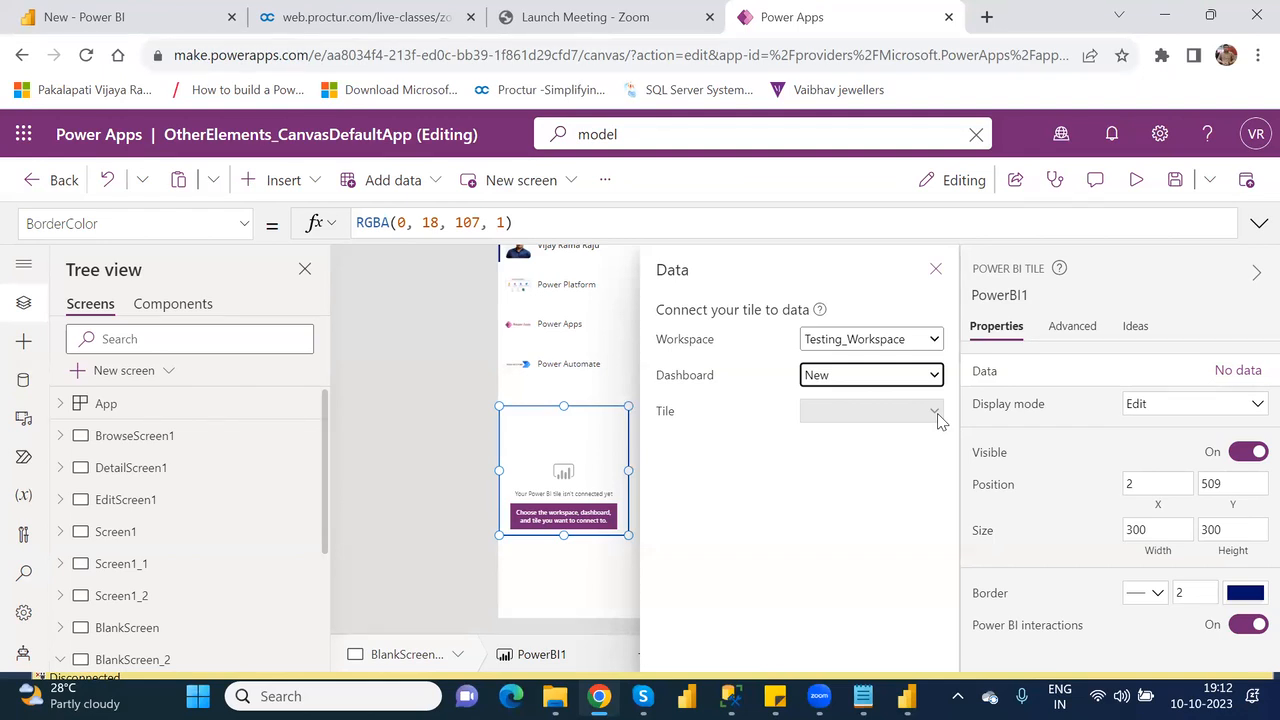
Check the pinned tile on the New dashboard in Power BI and return to the tile's data settings in Power Apps.
click(118, 12)
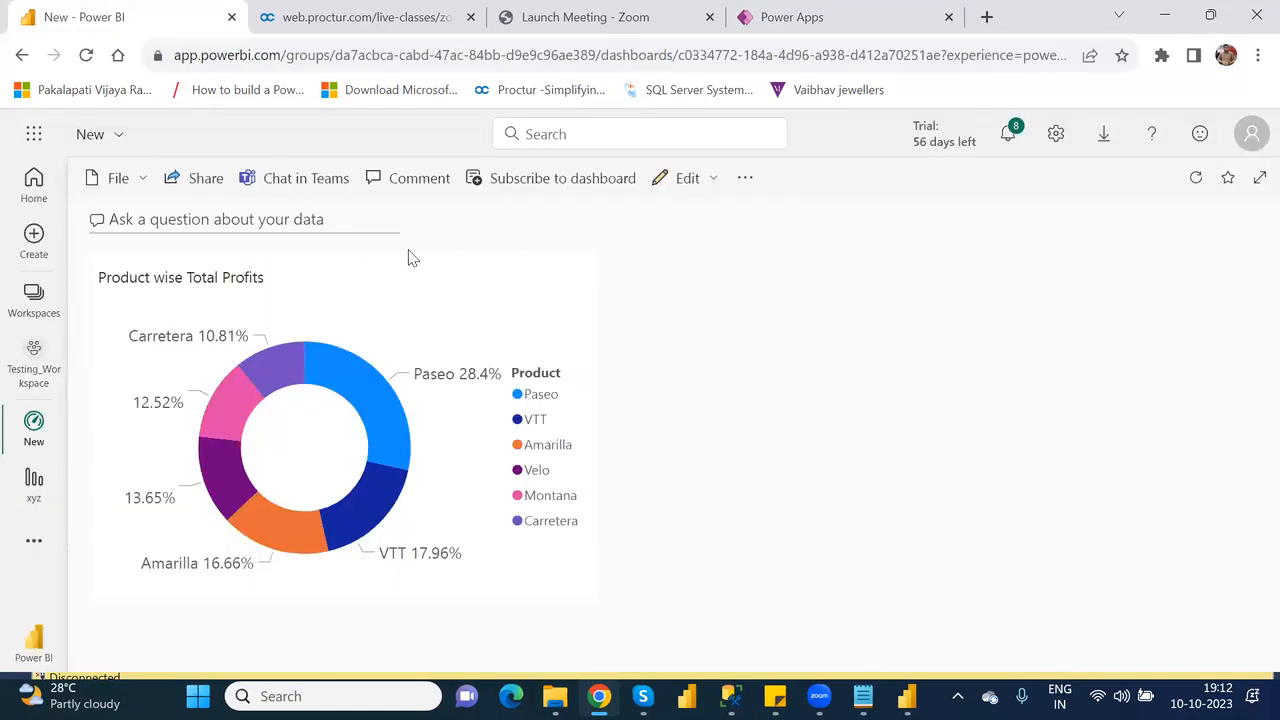
mouse_move(211, 490)
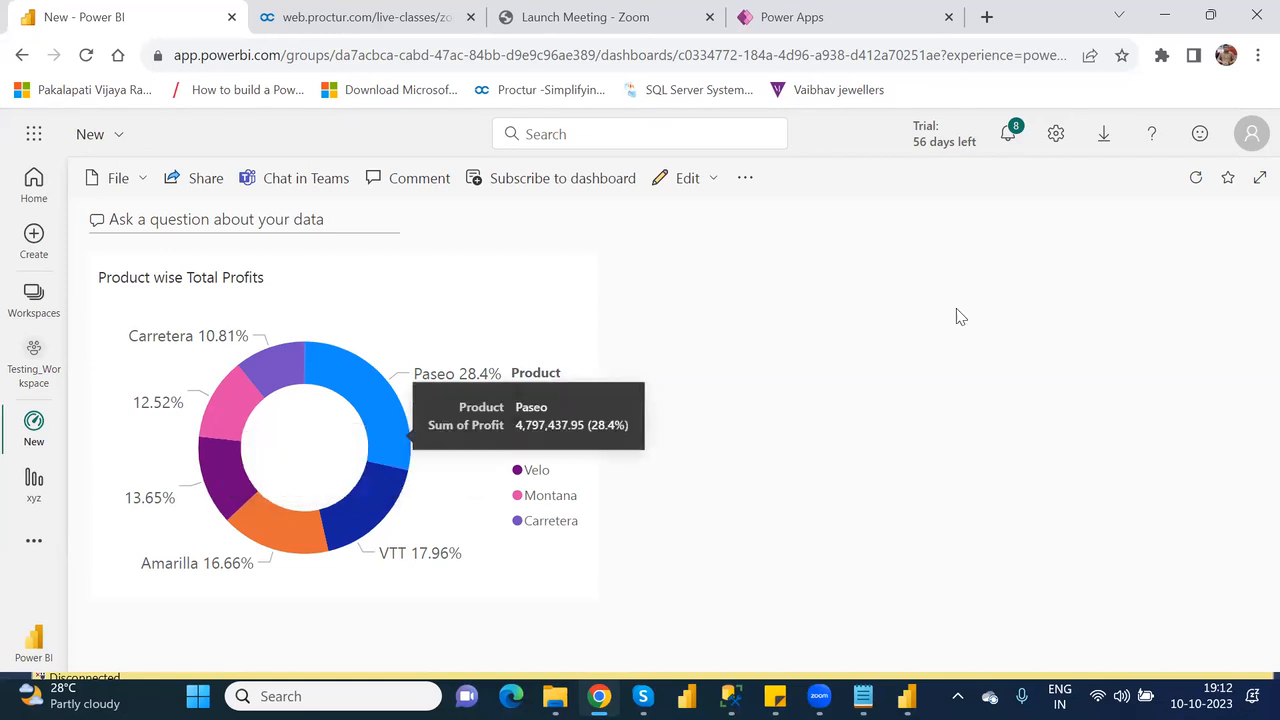
click(842, 25)
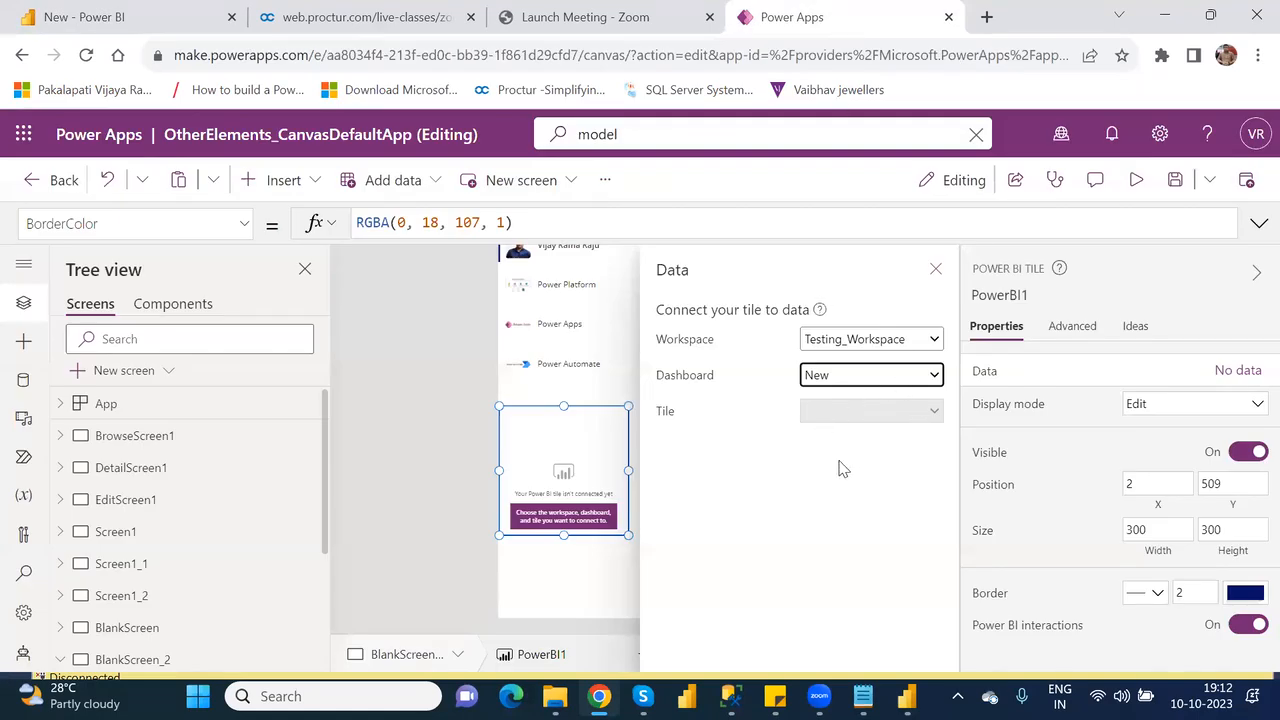
Switch to Power BI and change the title of the New dashboard's donut chart tile to Product wise Total Profit.
click(129, 16)
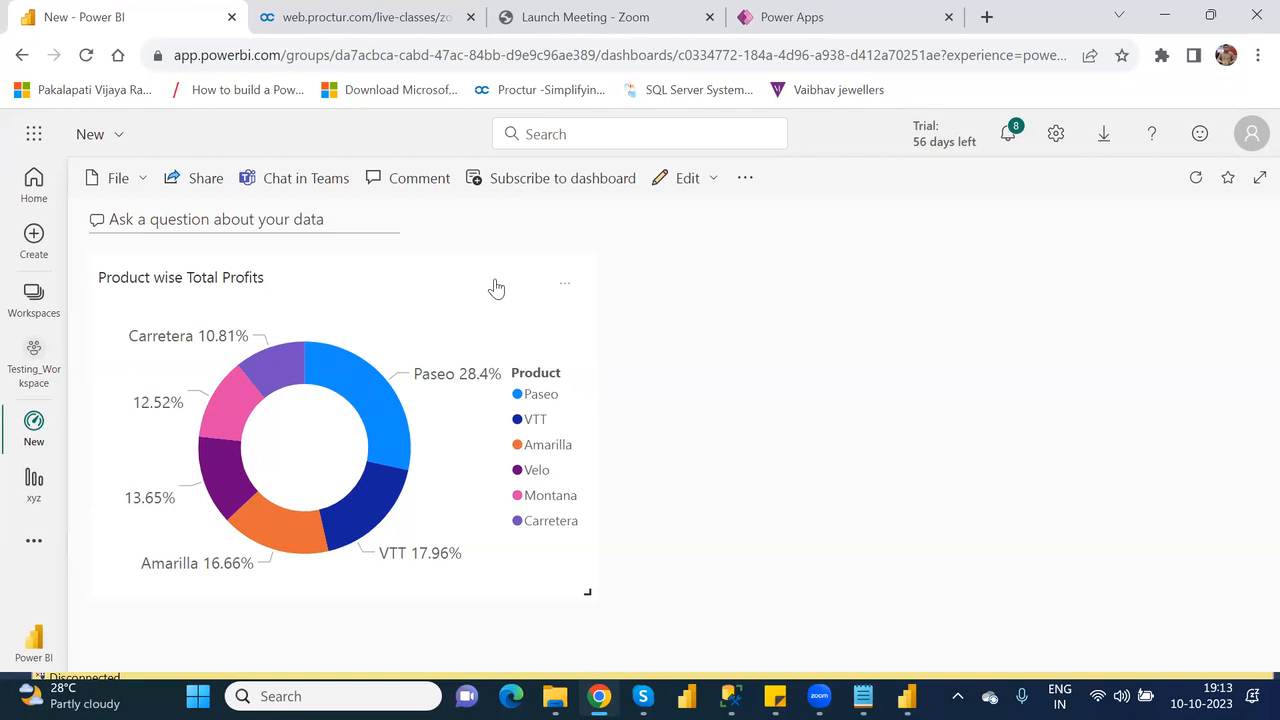
click(565, 289)
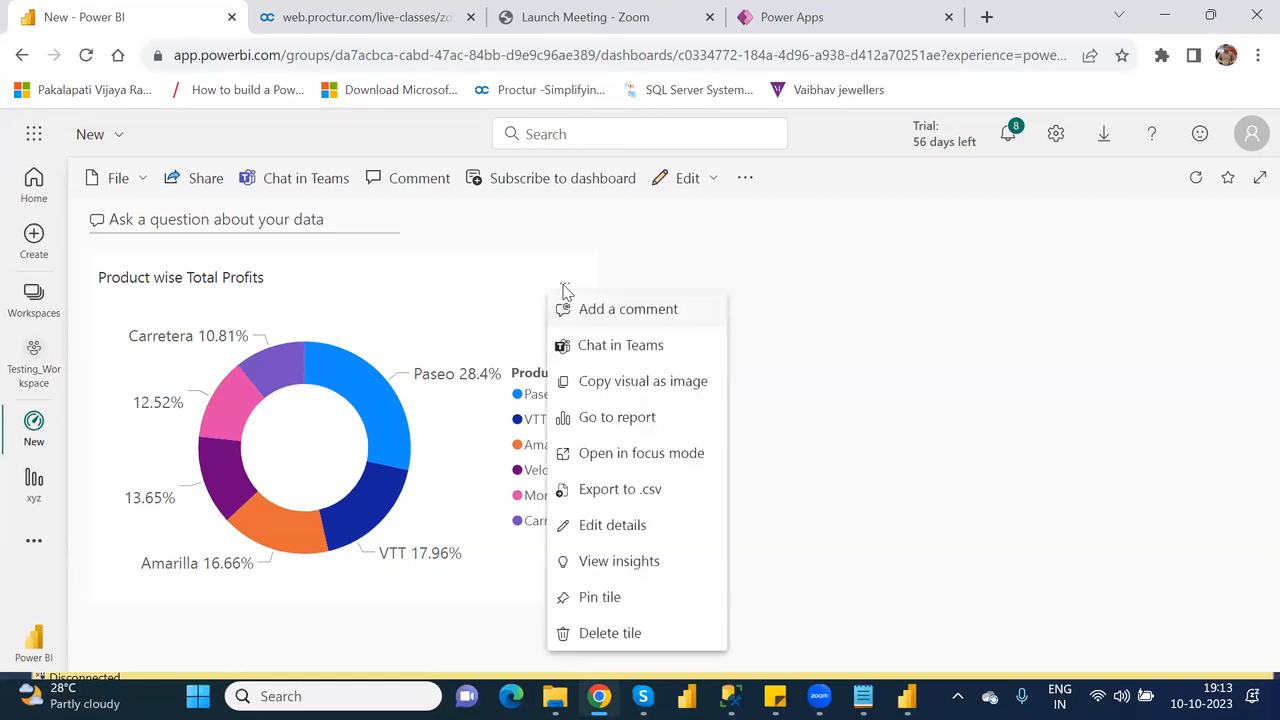
click(612, 526)
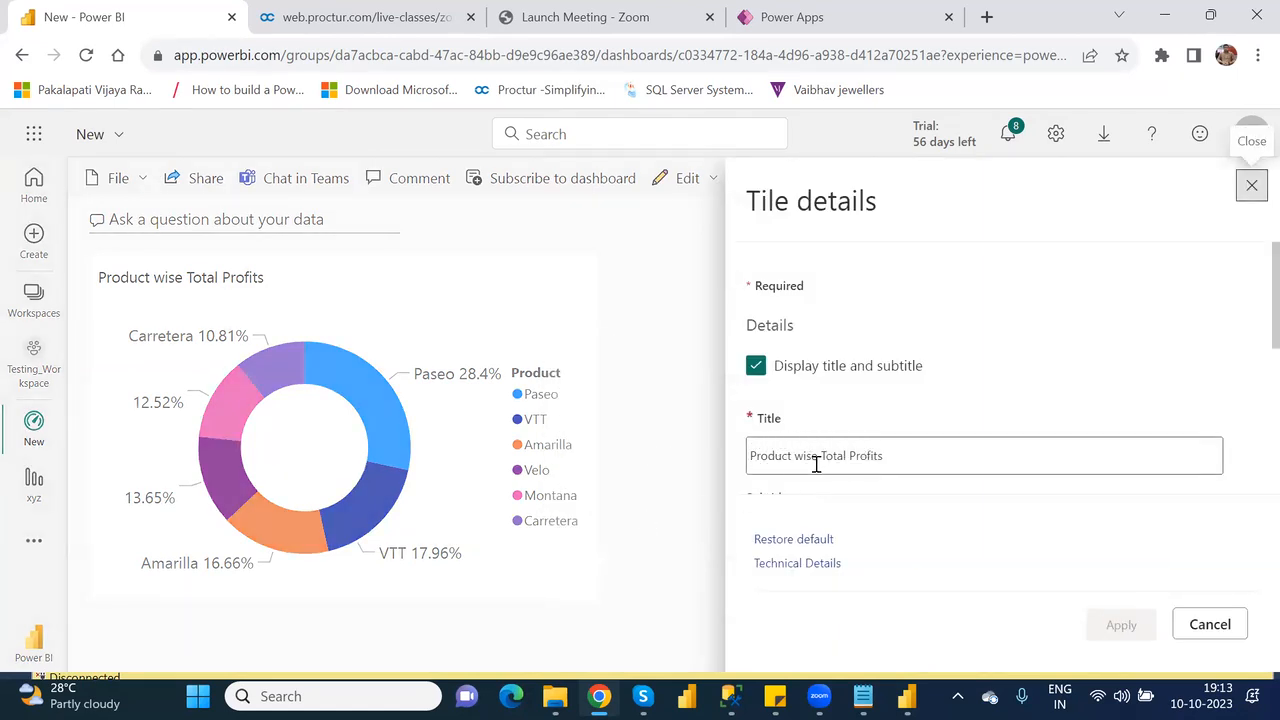
click(902, 454)
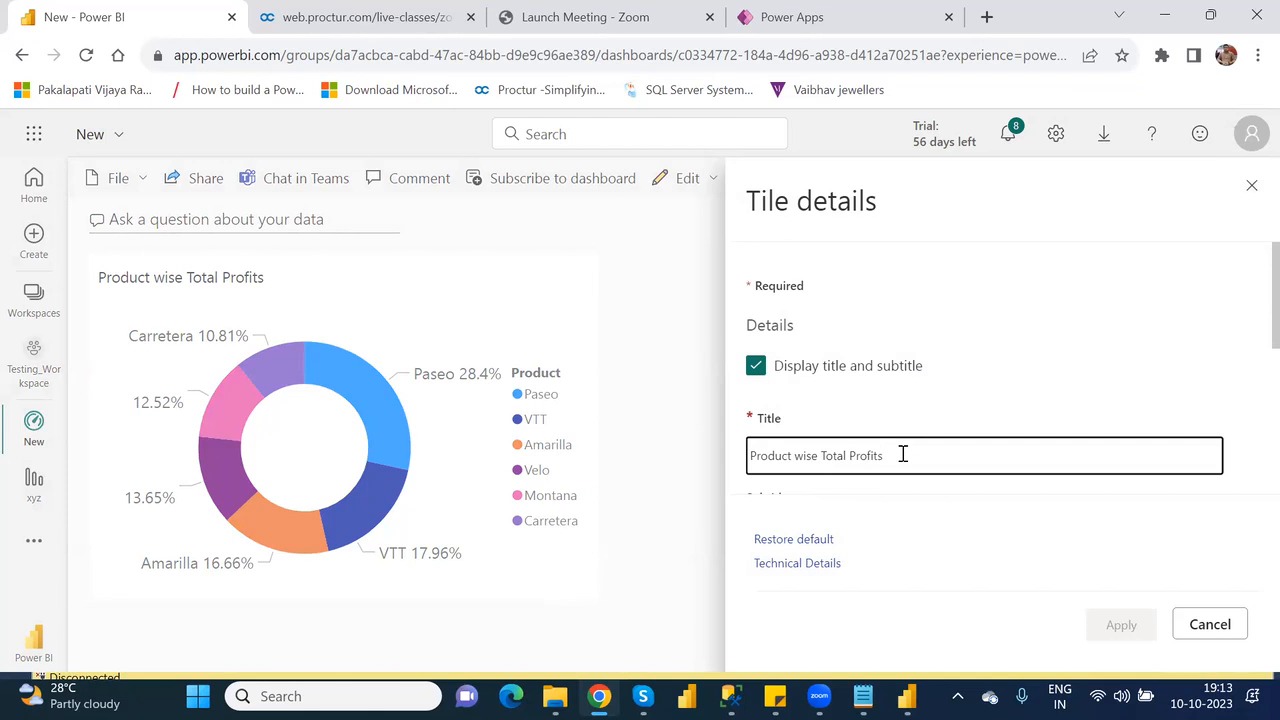
key(BackSpace)
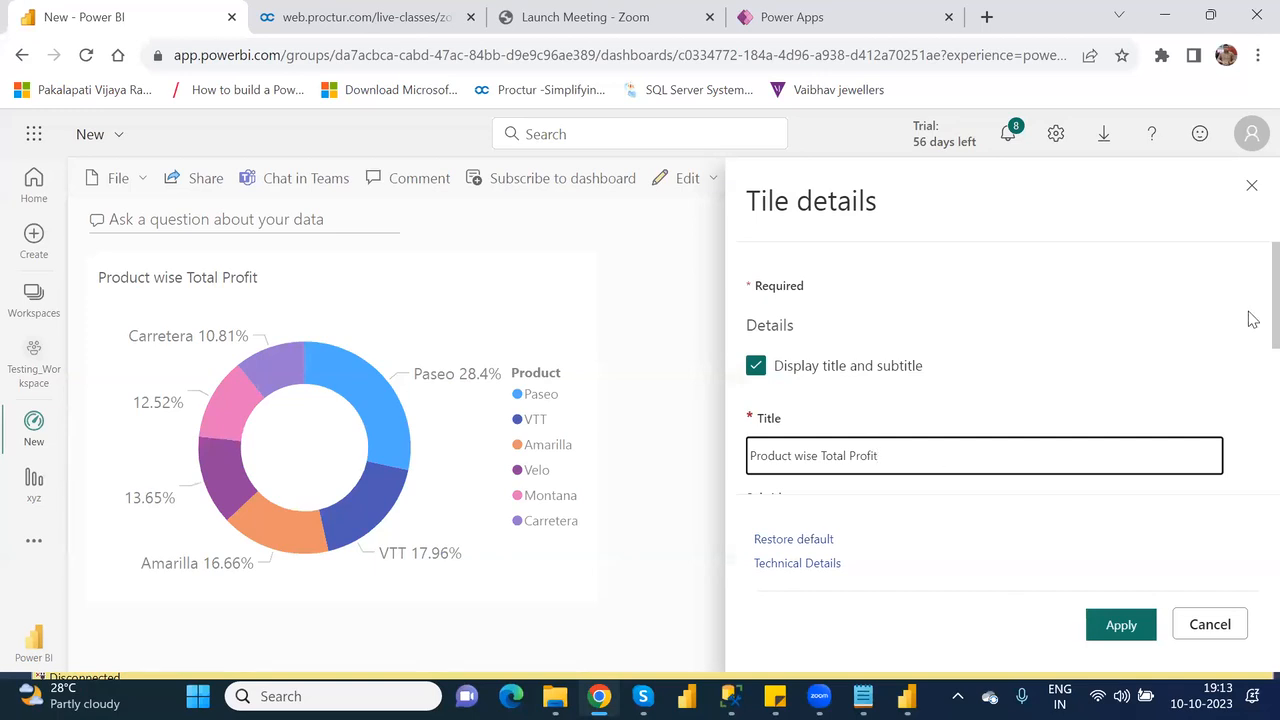
scroll(1252, 325, down, 2)
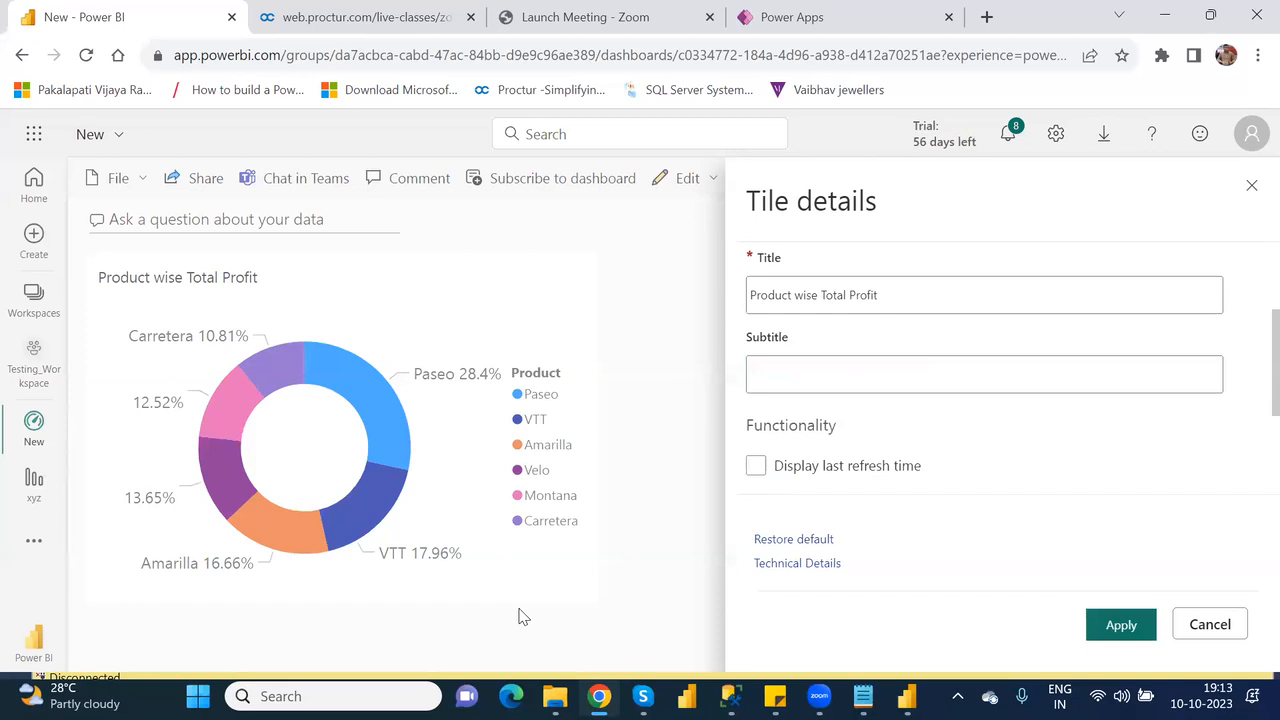
click(1118, 624)
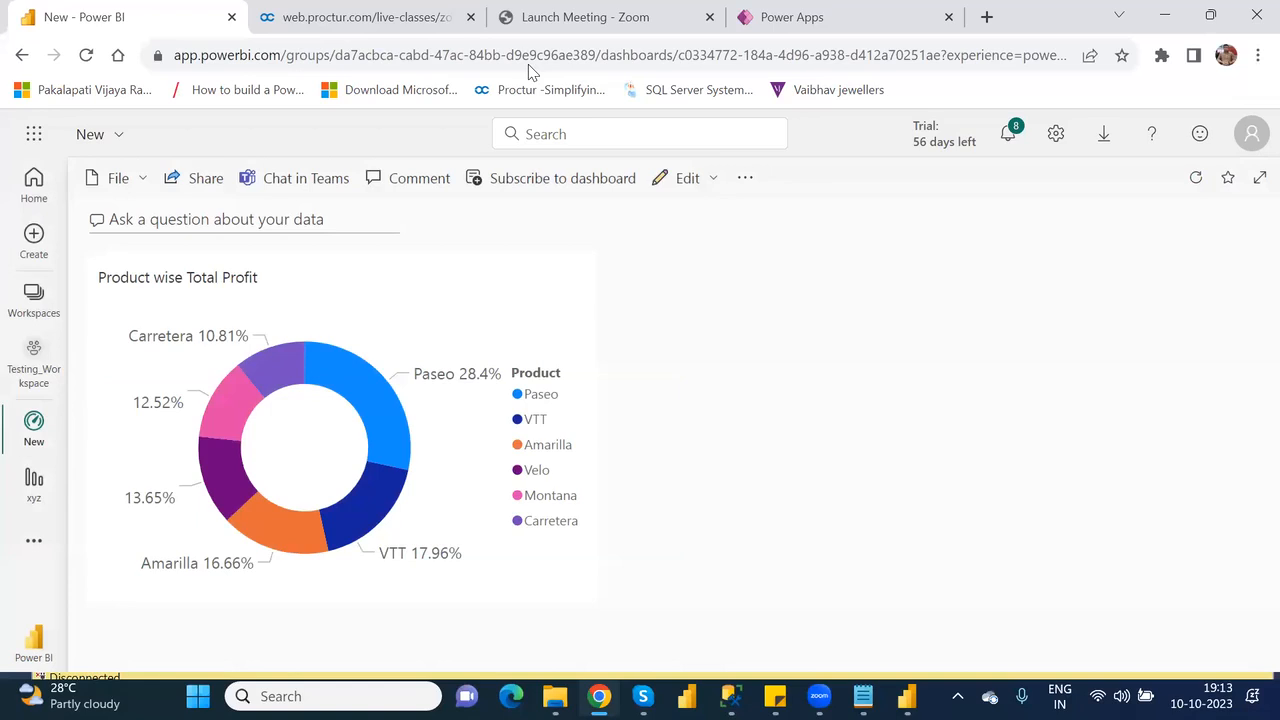
Switch to Power Apps and reload the OtherElements_CanvasDefaultApp editor, accepting the loss of unsaved changes.
click(826, 19)
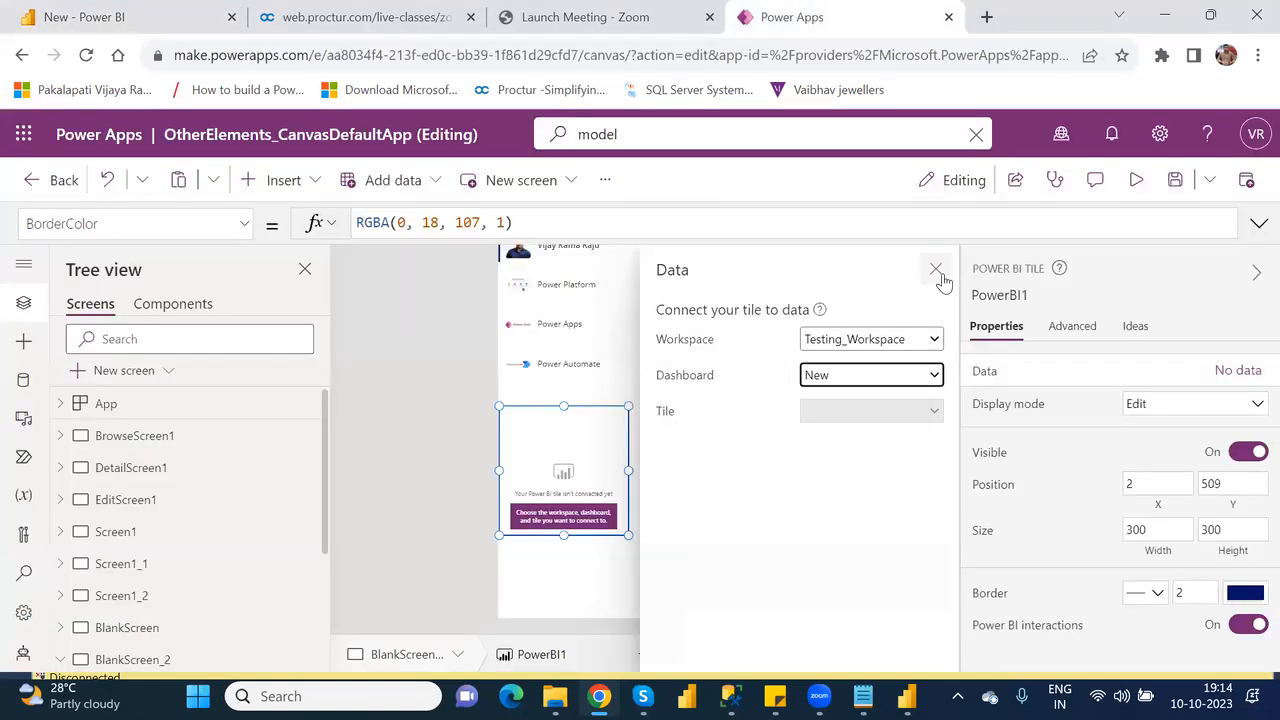
click(87, 57)
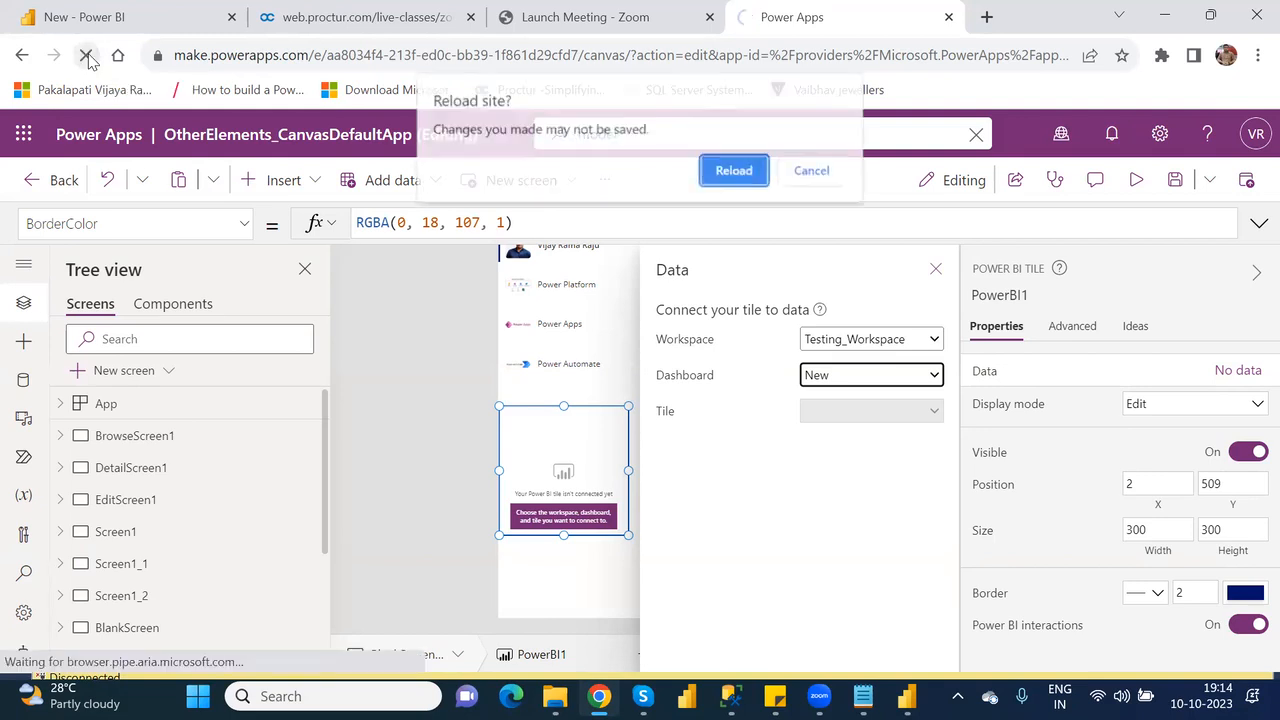
click(731, 171)
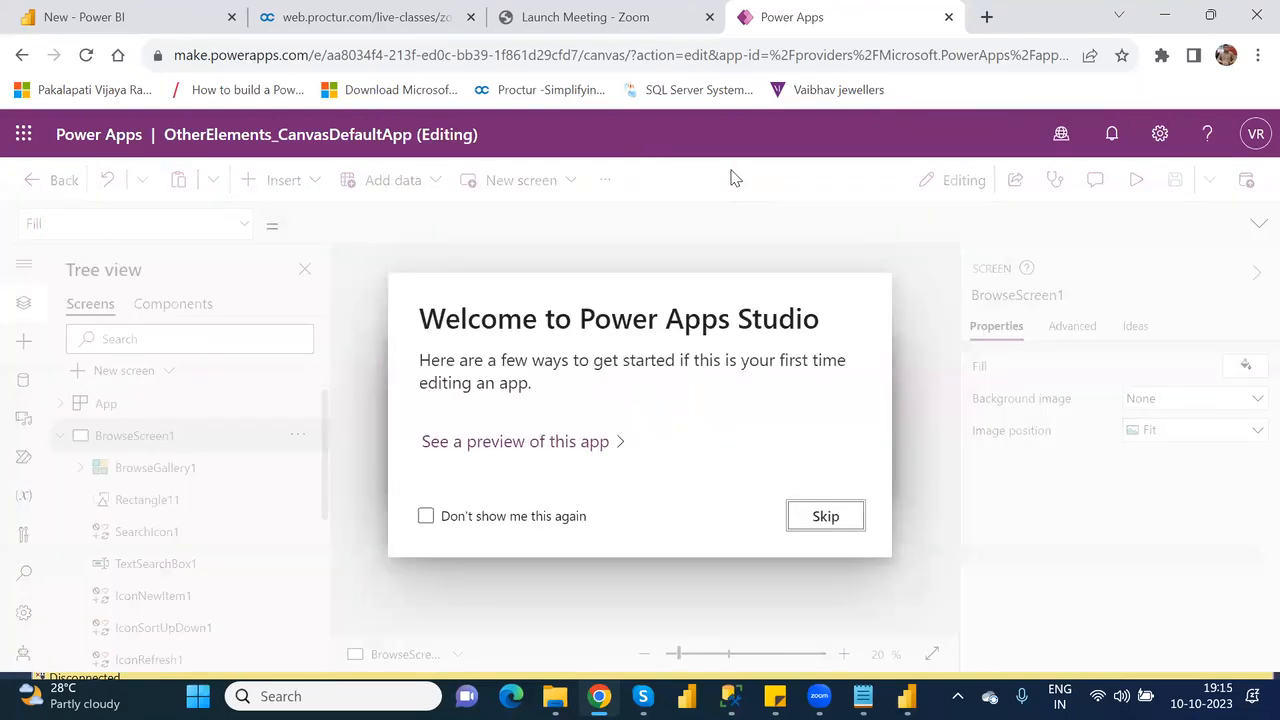
Skip the Studio welcome message, open the BlankScreen_2 screen and insert a Power BI tile on it.
click(847, 525)
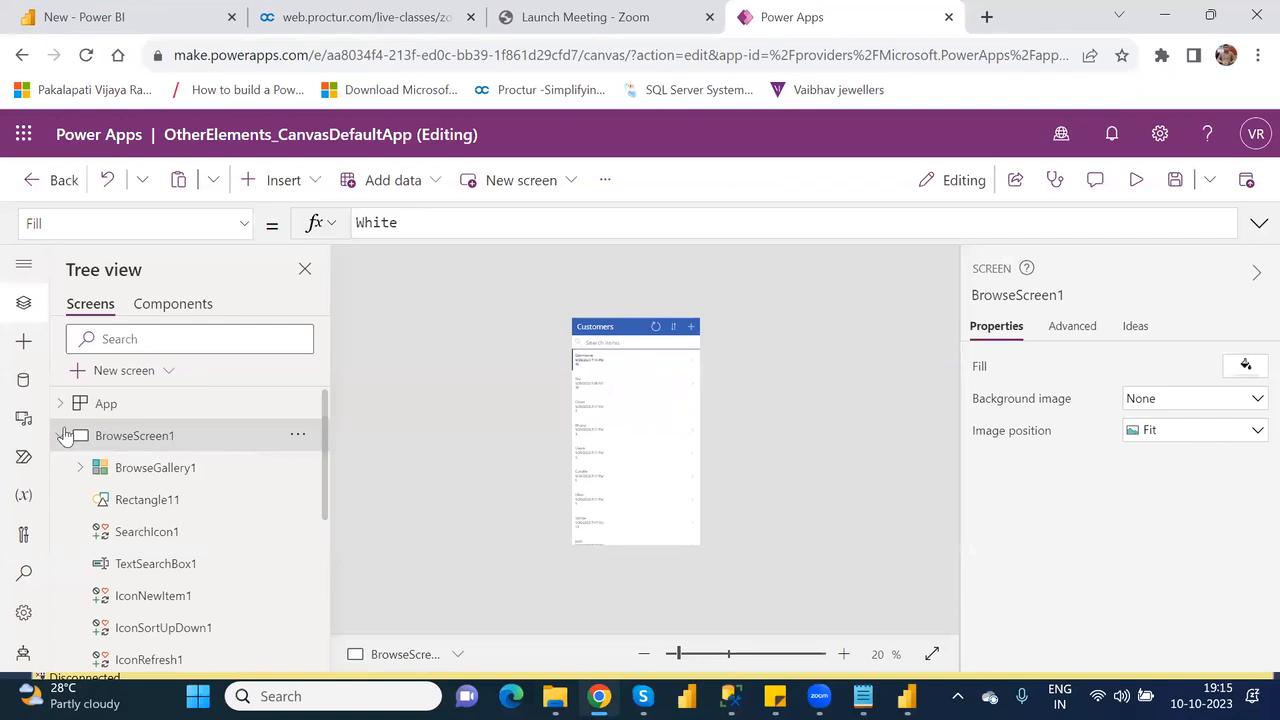
click(61, 435)
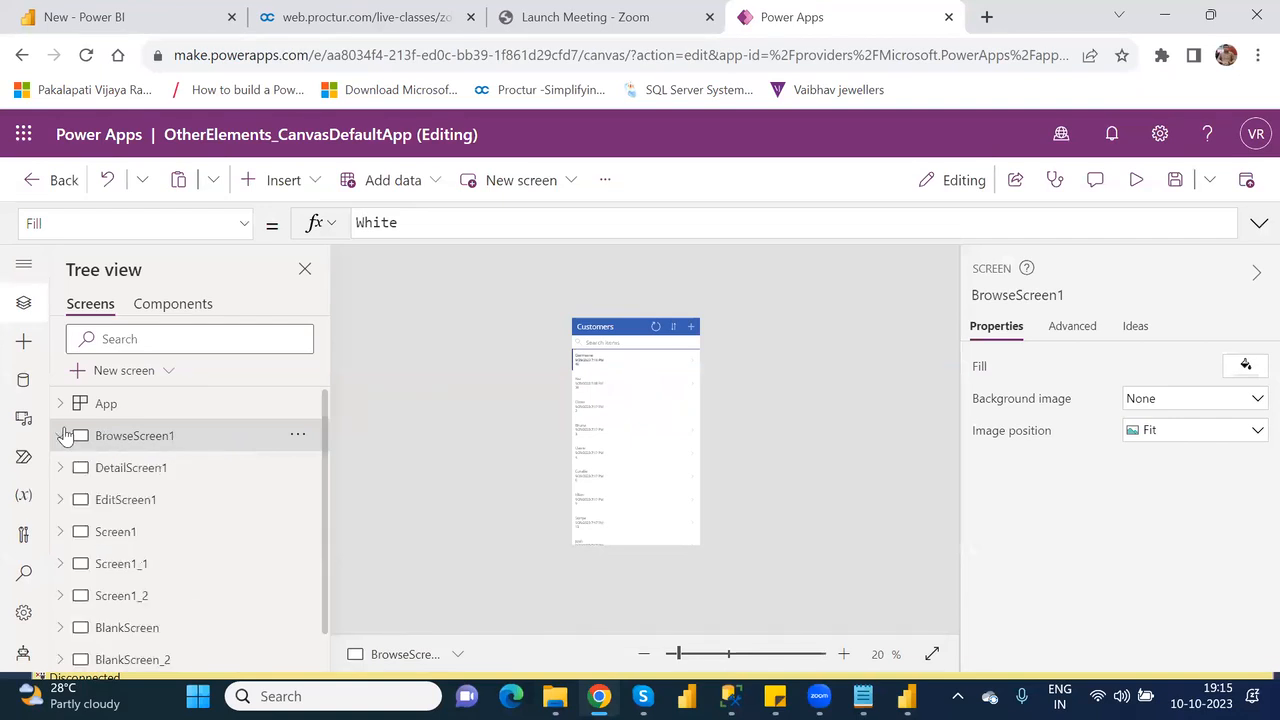
click(147, 659)
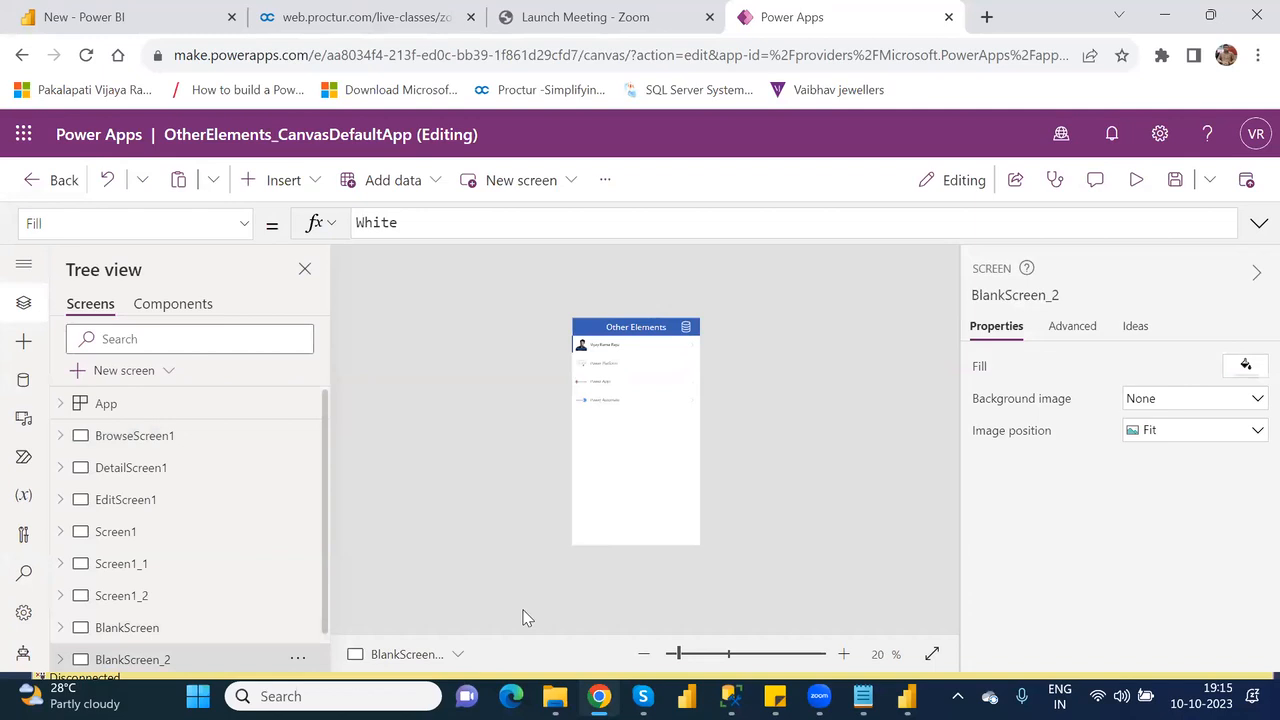
click(705, 654)
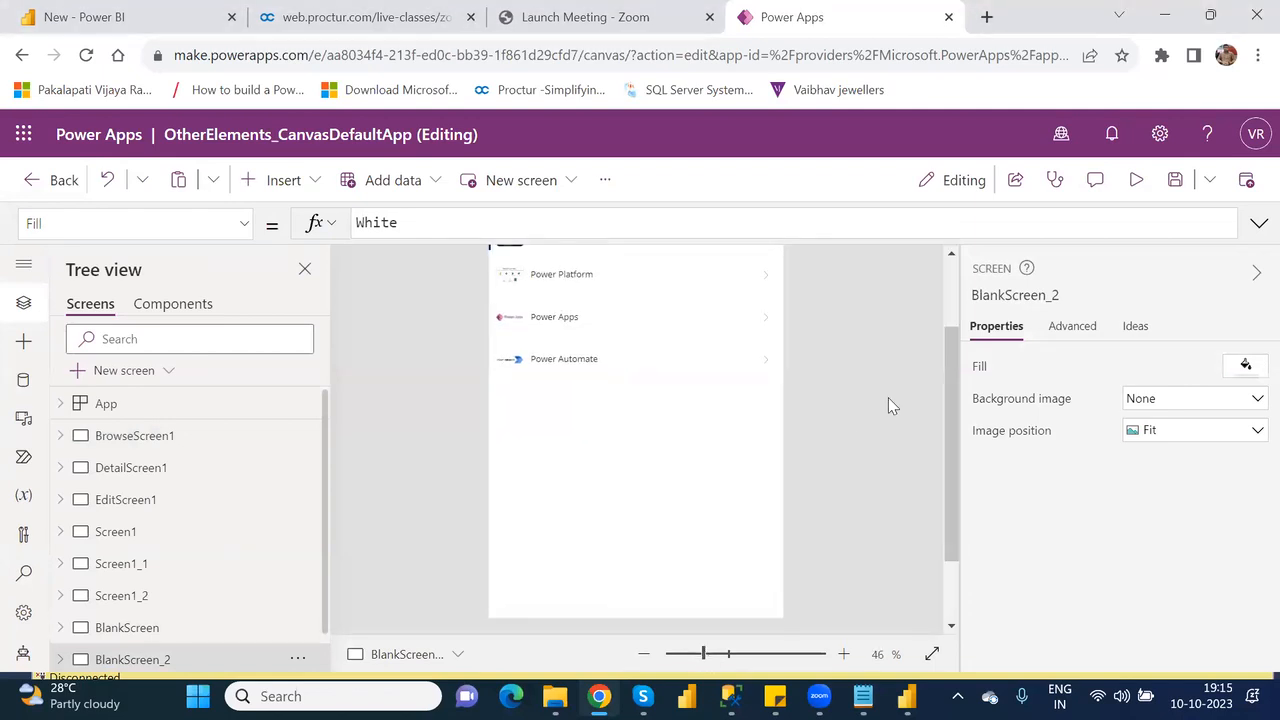
click(958, 286)
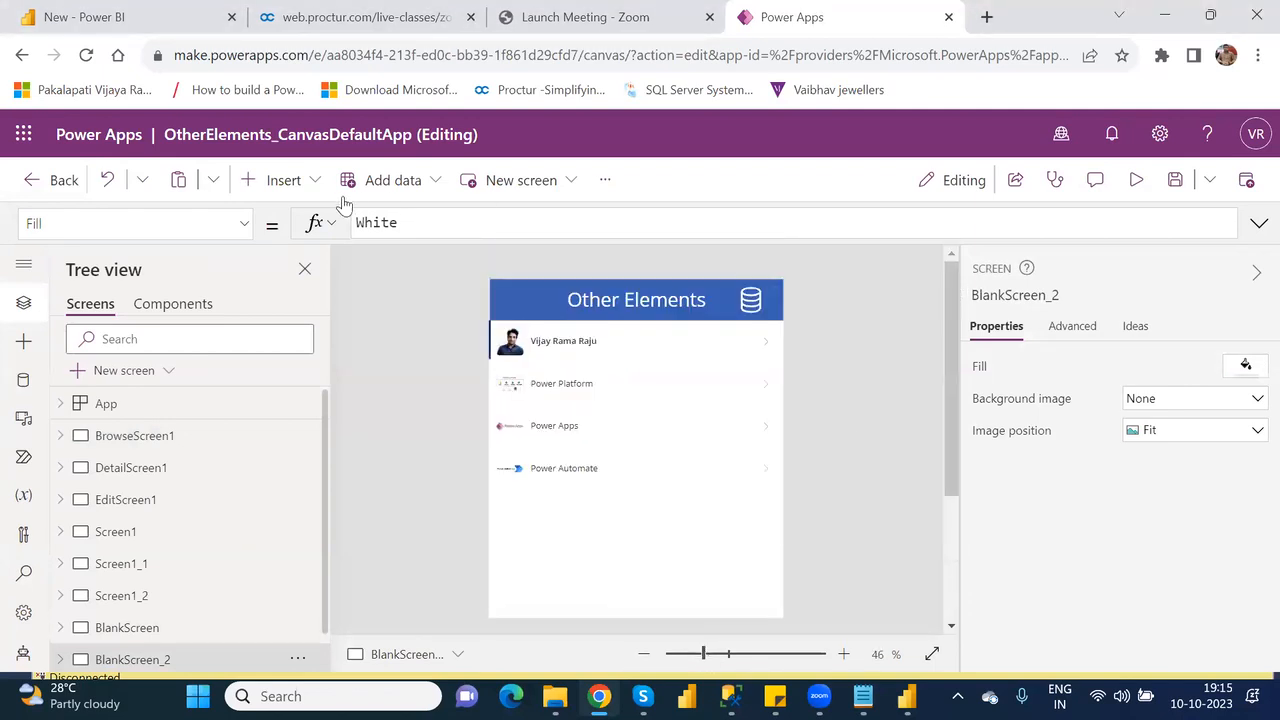
click(291, 184)
text(powe)
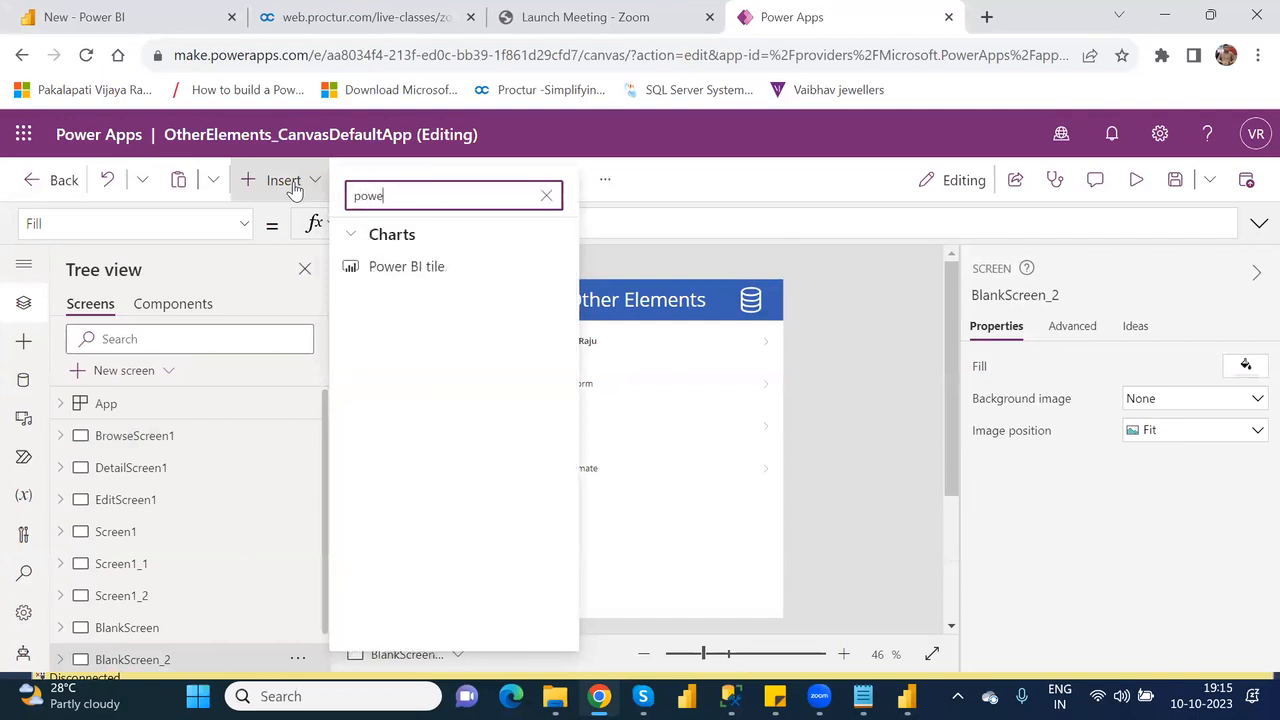
click(432, 268)
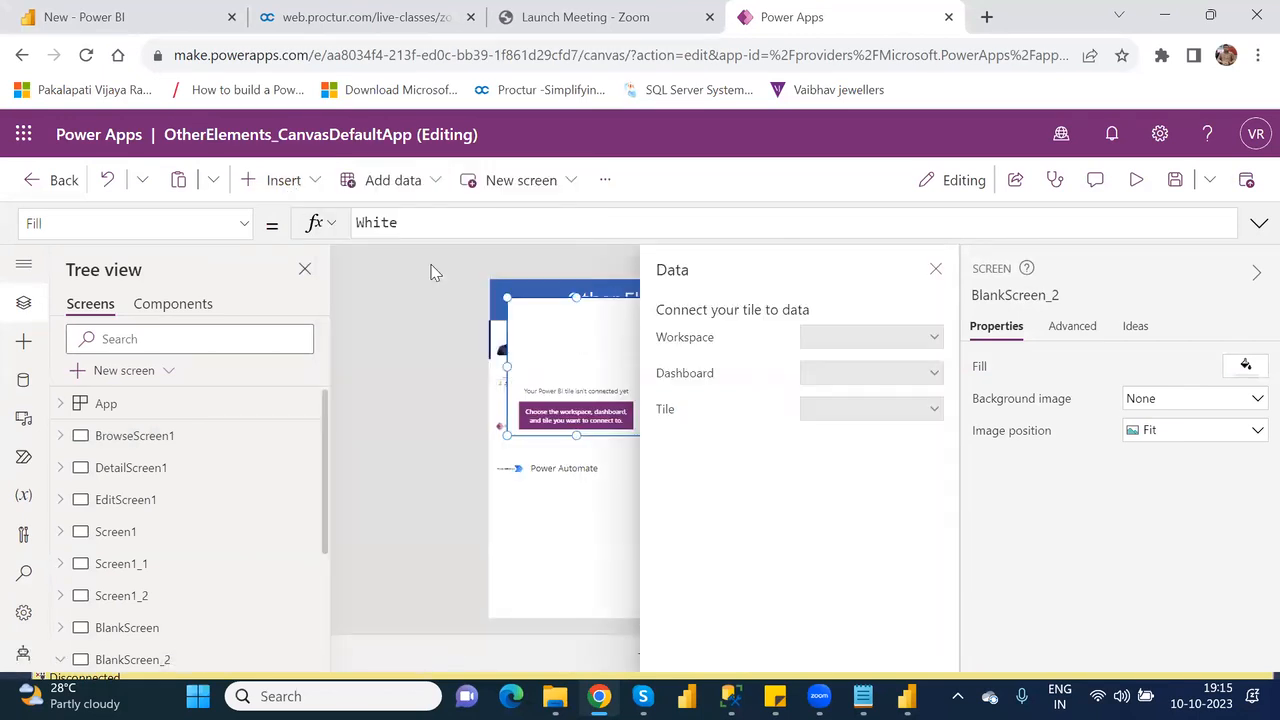
Connect the Power BI tile to workspace Testing_Workspace, dashboard New and tile Product wise Total Profit.
click(885, 339)
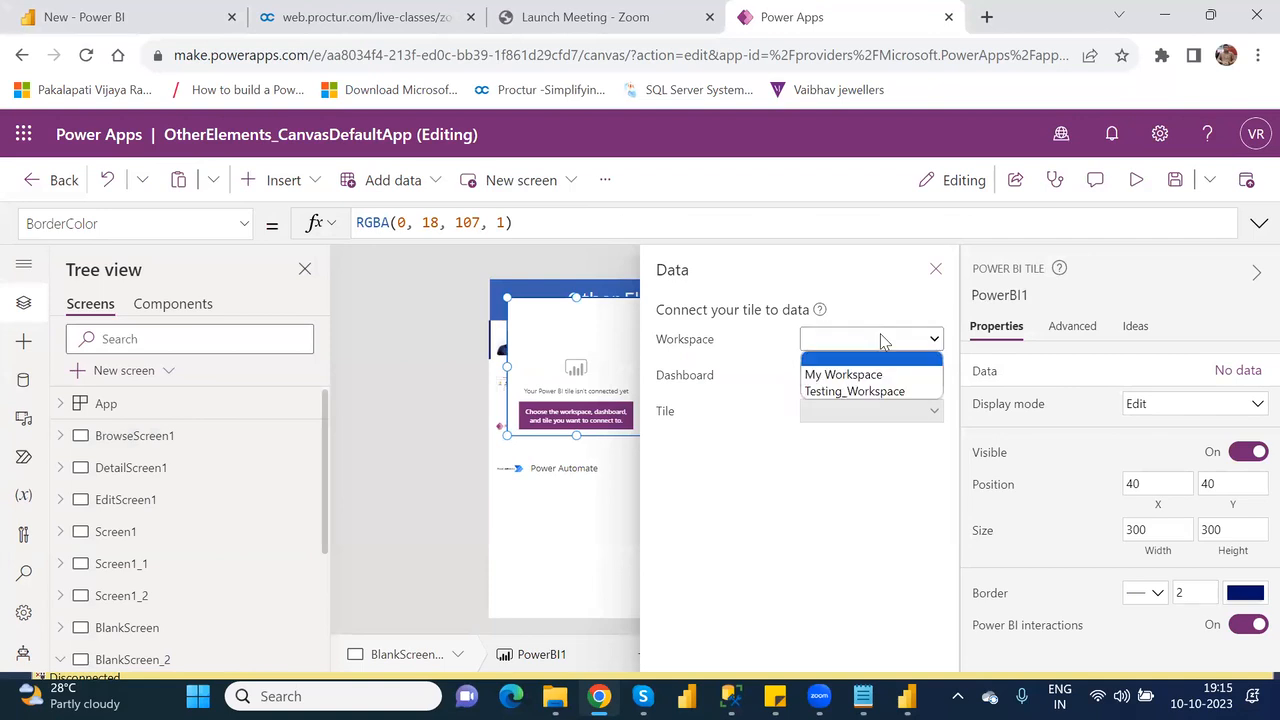
click(881, 391)
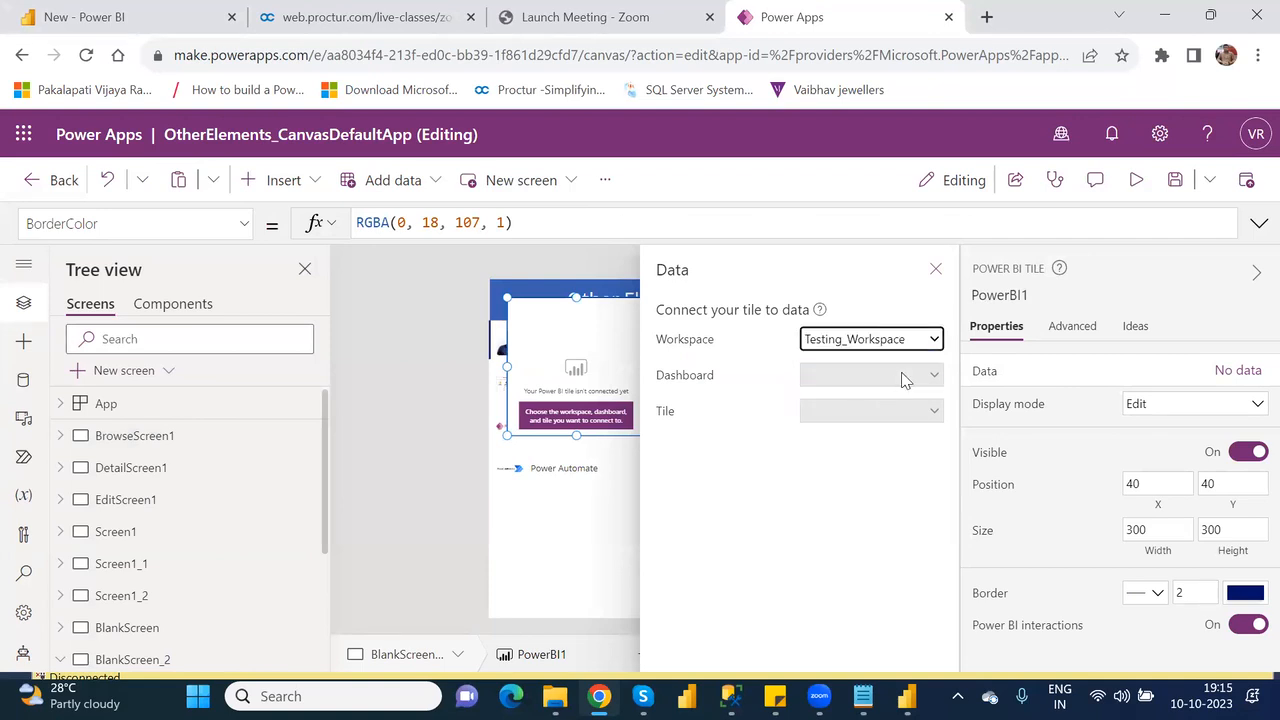
click(903, 375)
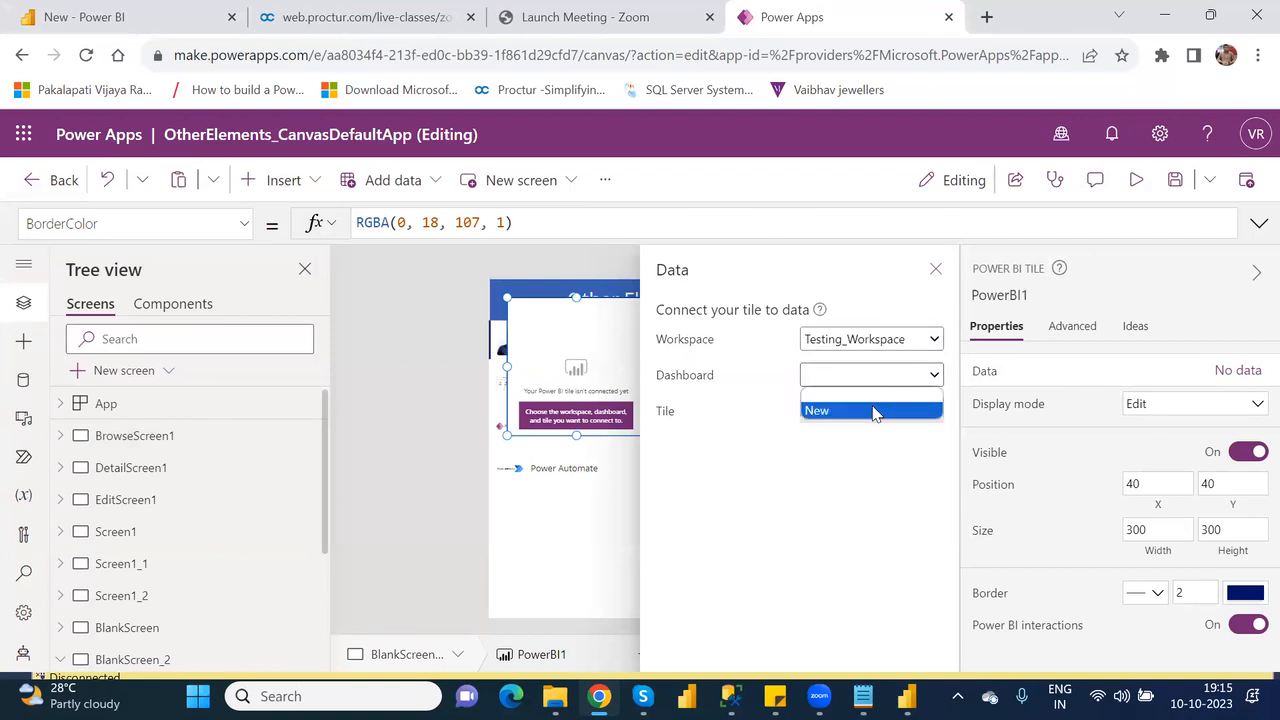
click(873, 411)
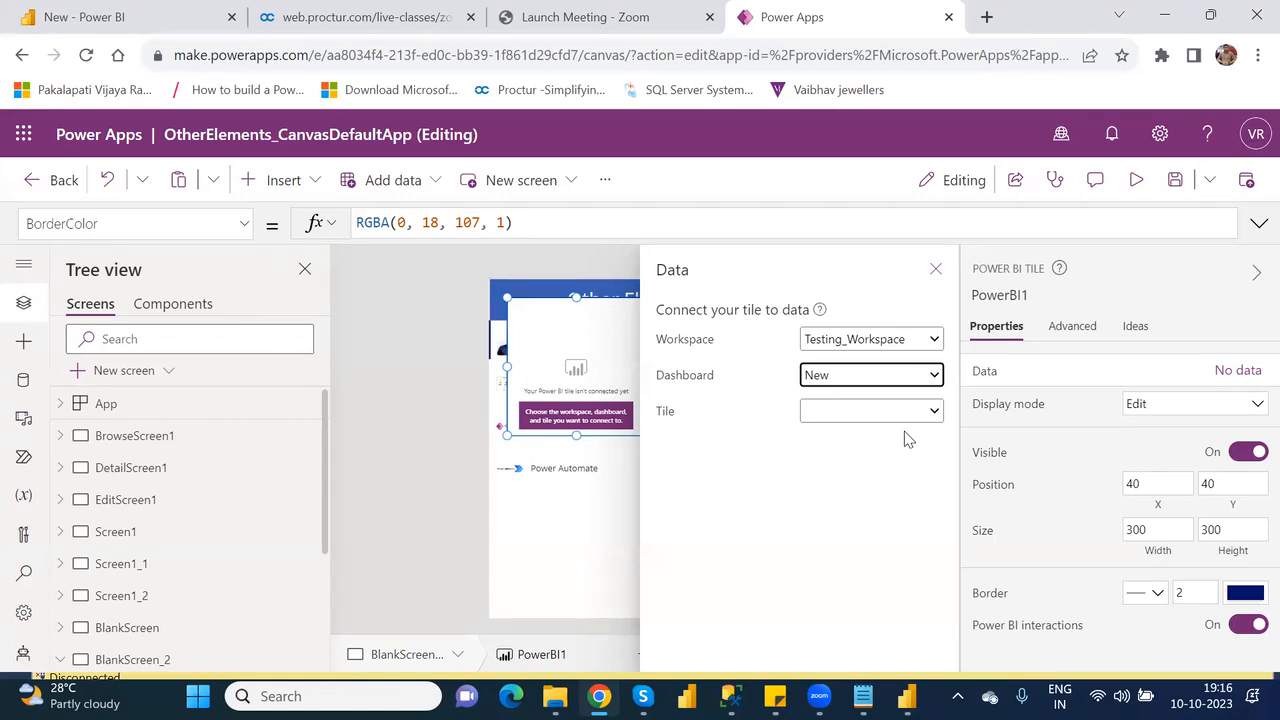
click(935, 413)
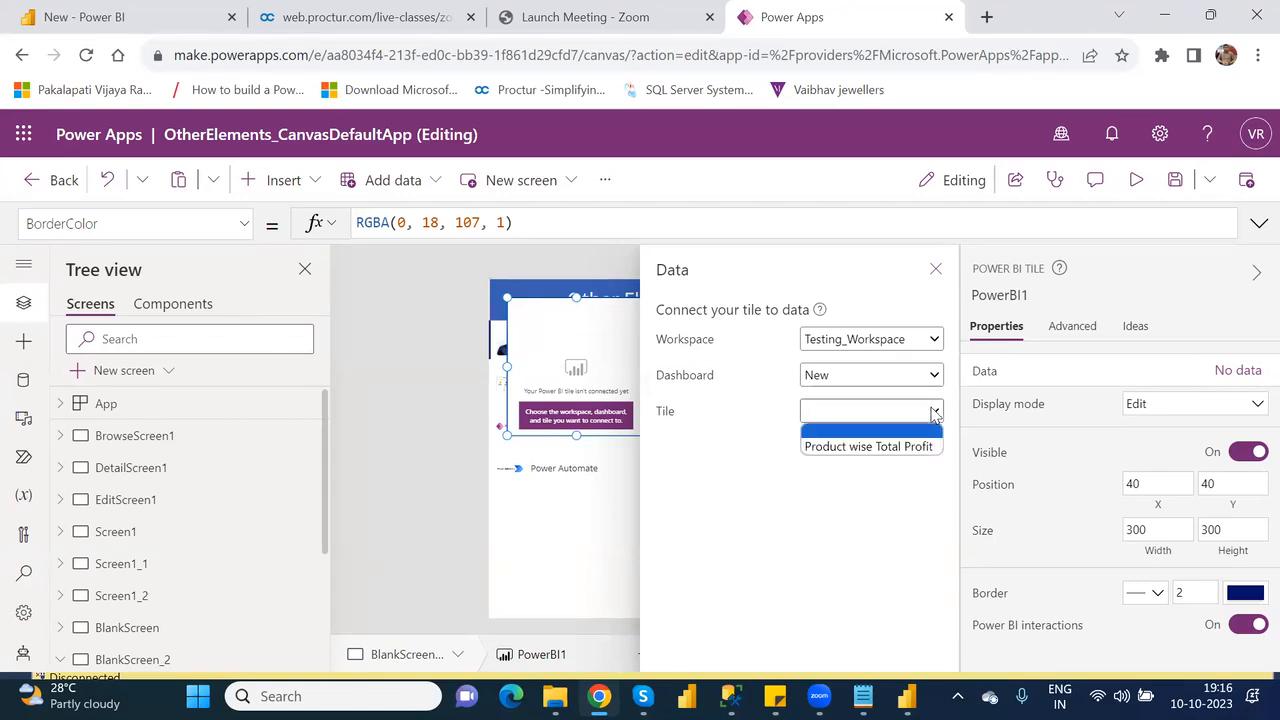
click(868, 447)
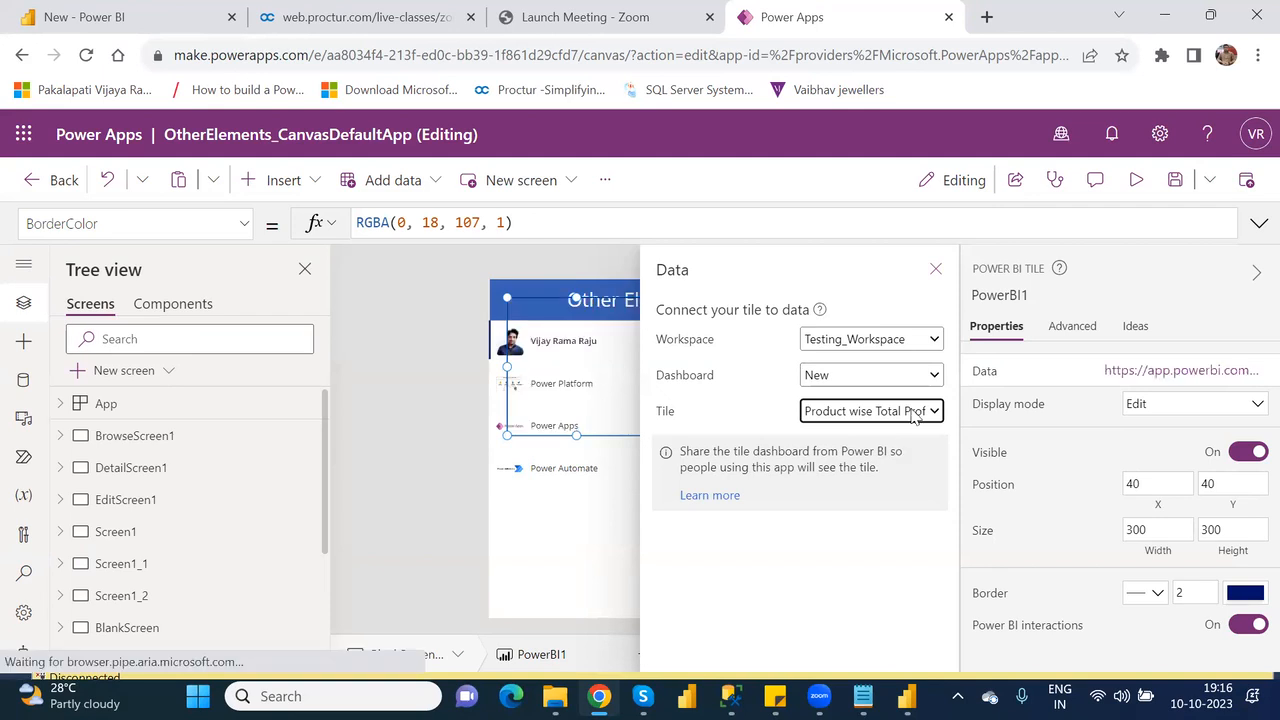
click(935, 272)
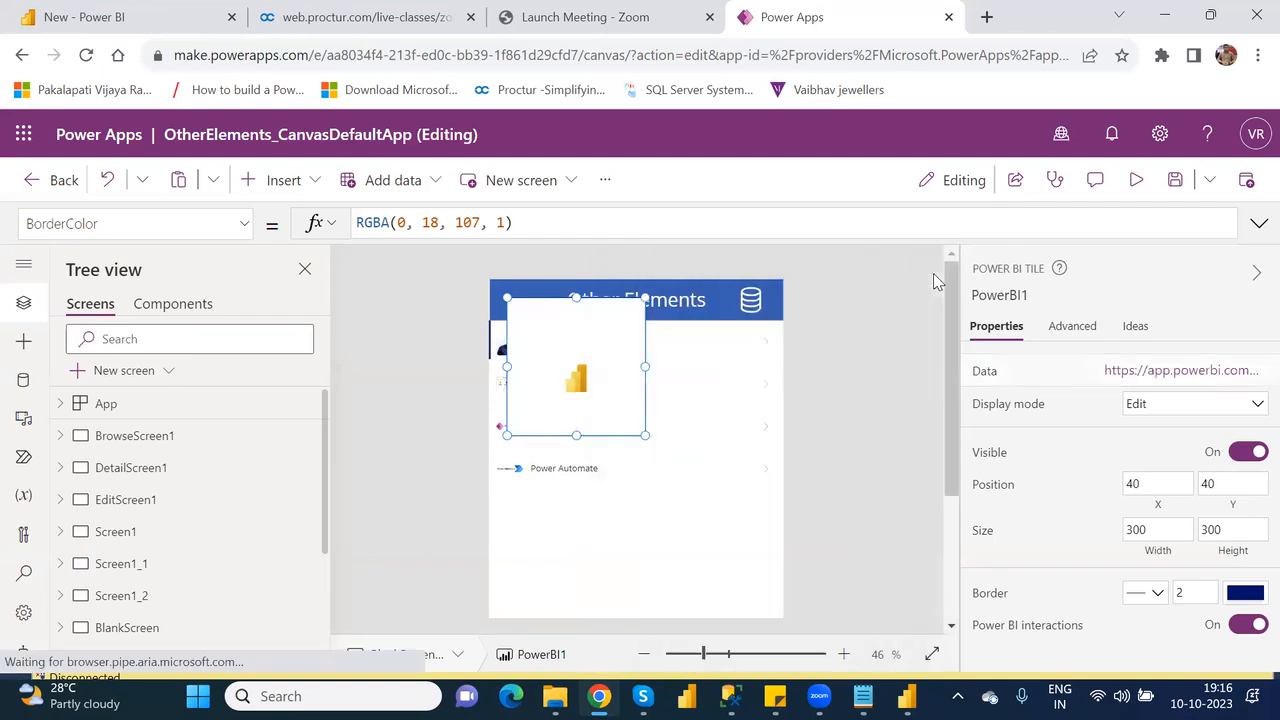
Place the Power BI tile below the Power Automate row at about X 2, Y 437 and widen it to about 638.
drag(620, 317, 600, 502)
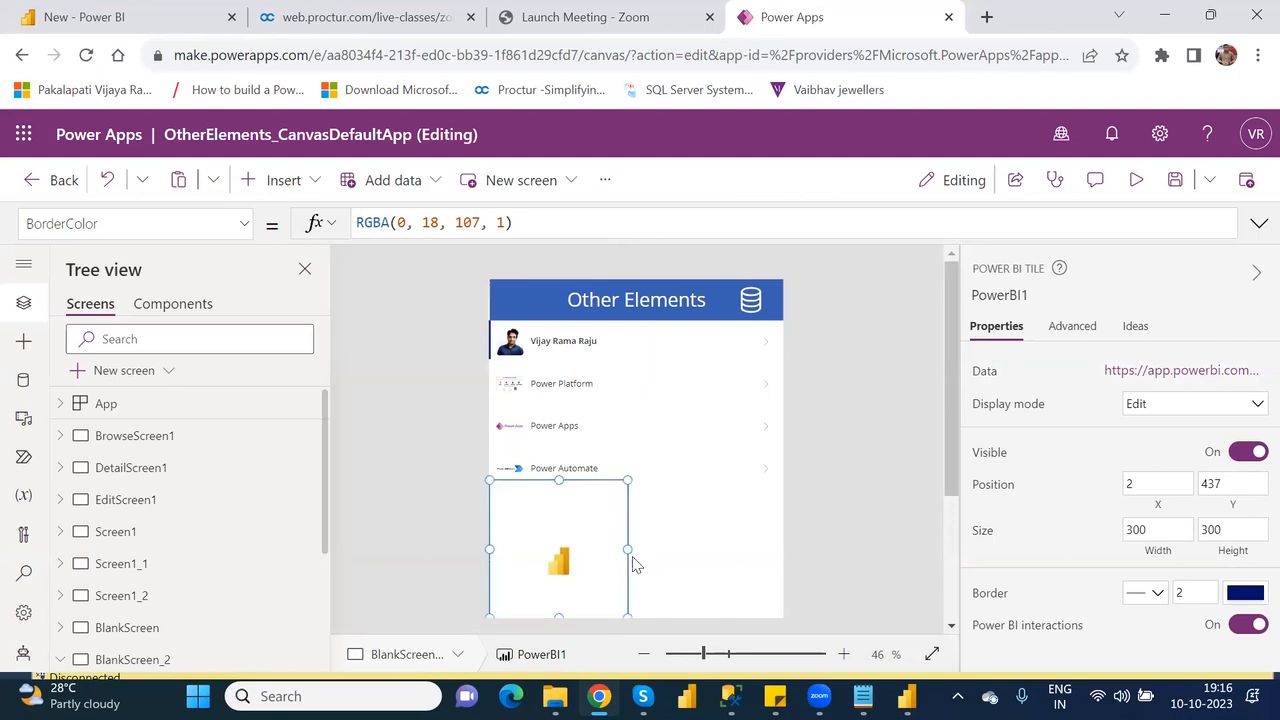
drag(623, 549, 776, 546)
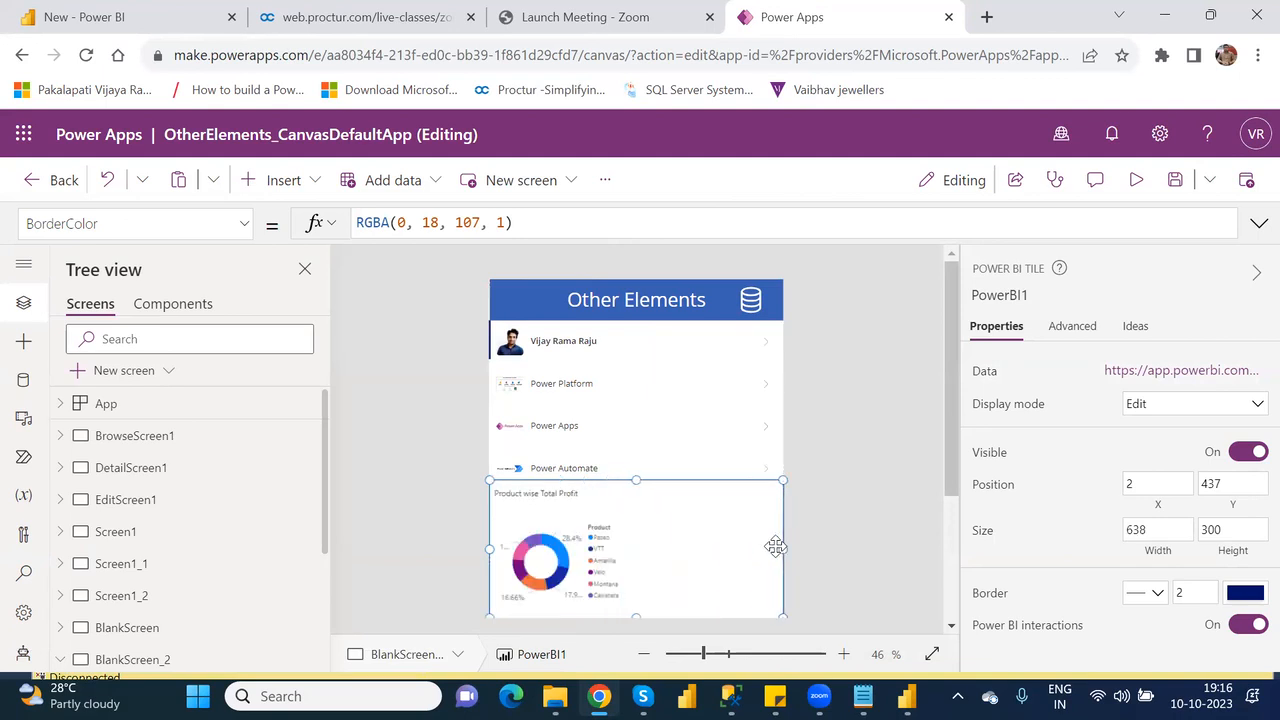
Preview the app, open the source report from the donut chart tile and return to the preview.
click(1137, 181)
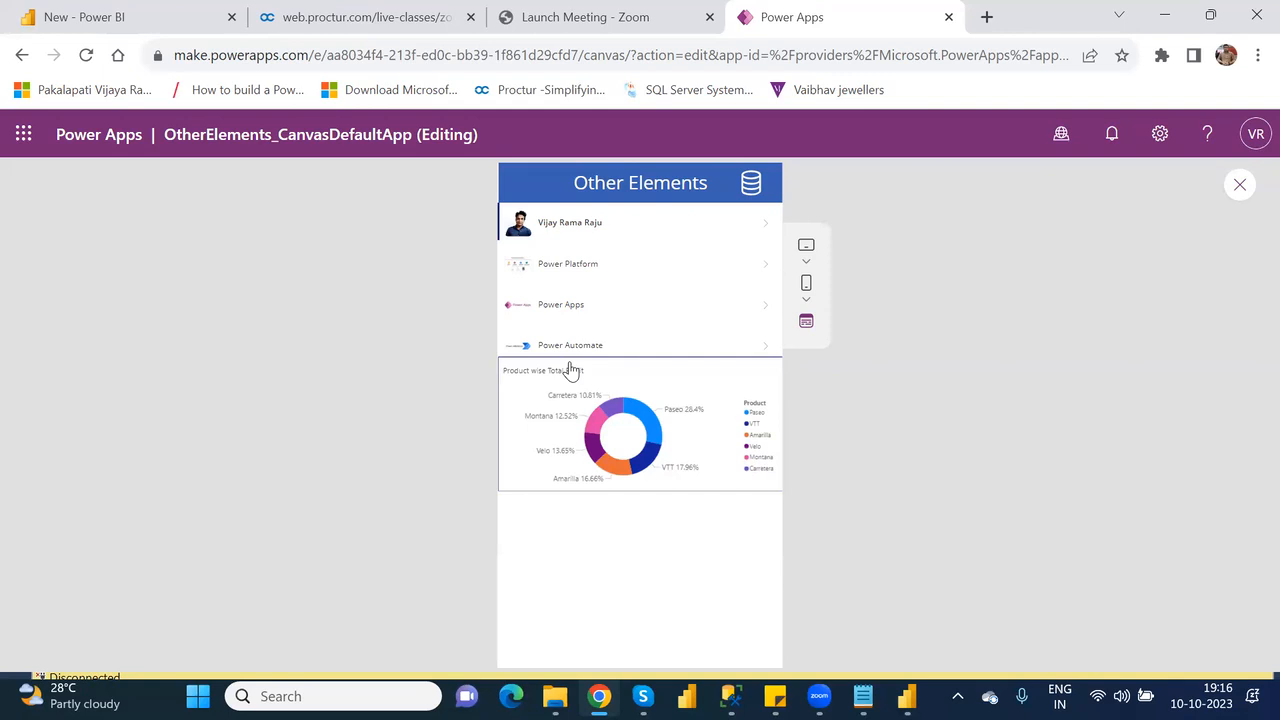
click(636, 410)
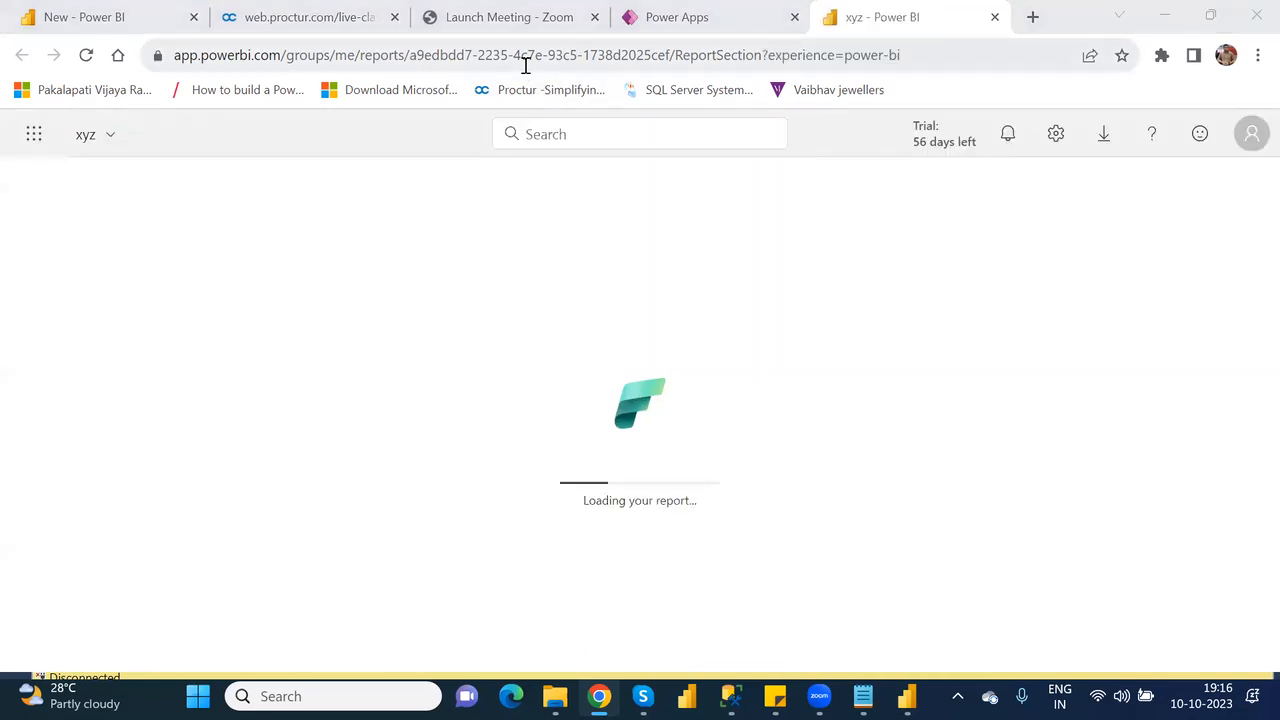
click(995, 17)
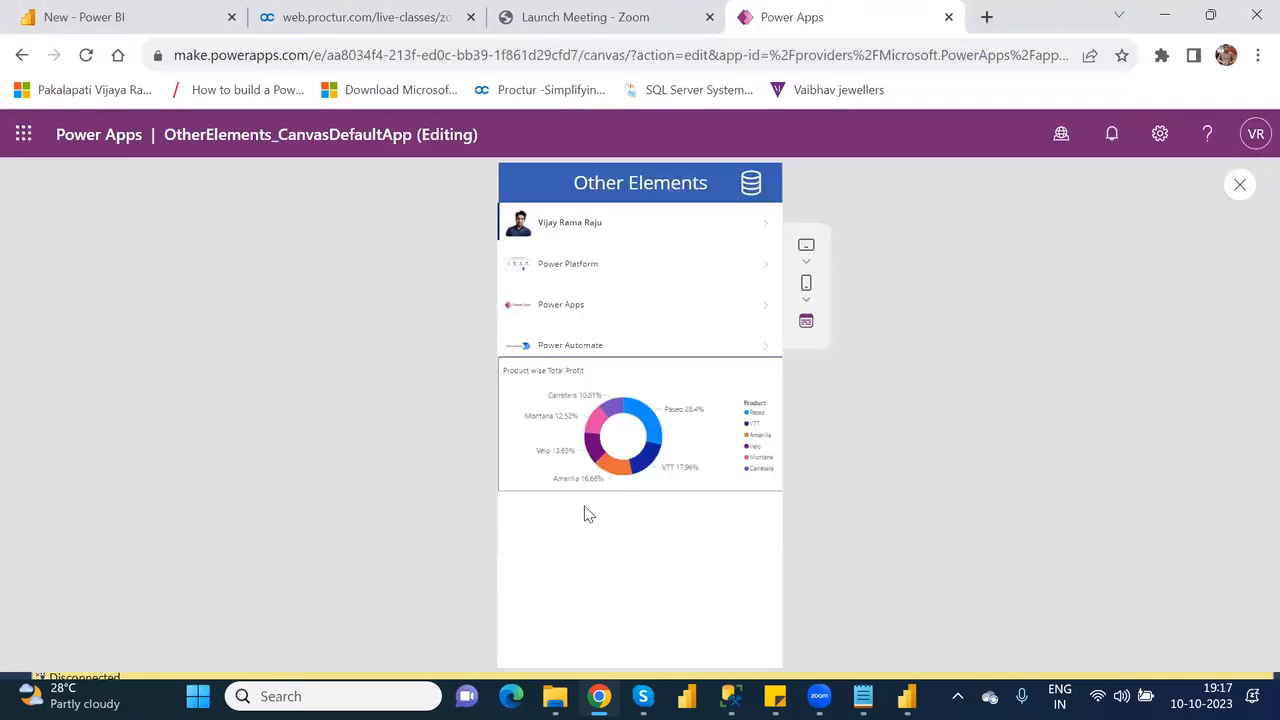
Reopen the source report from the tile, toggle the Carretera highlight in its donut chart, and return to the app editor.
click(617, 405)
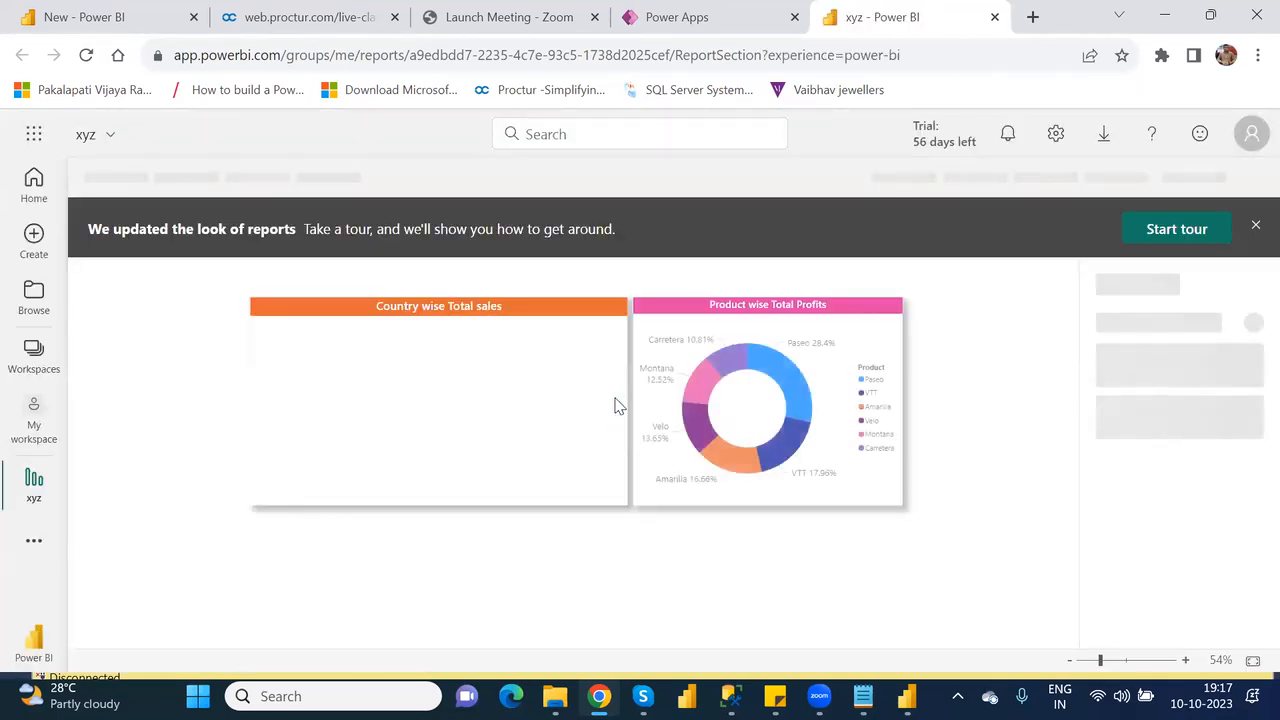
click(731, 369)
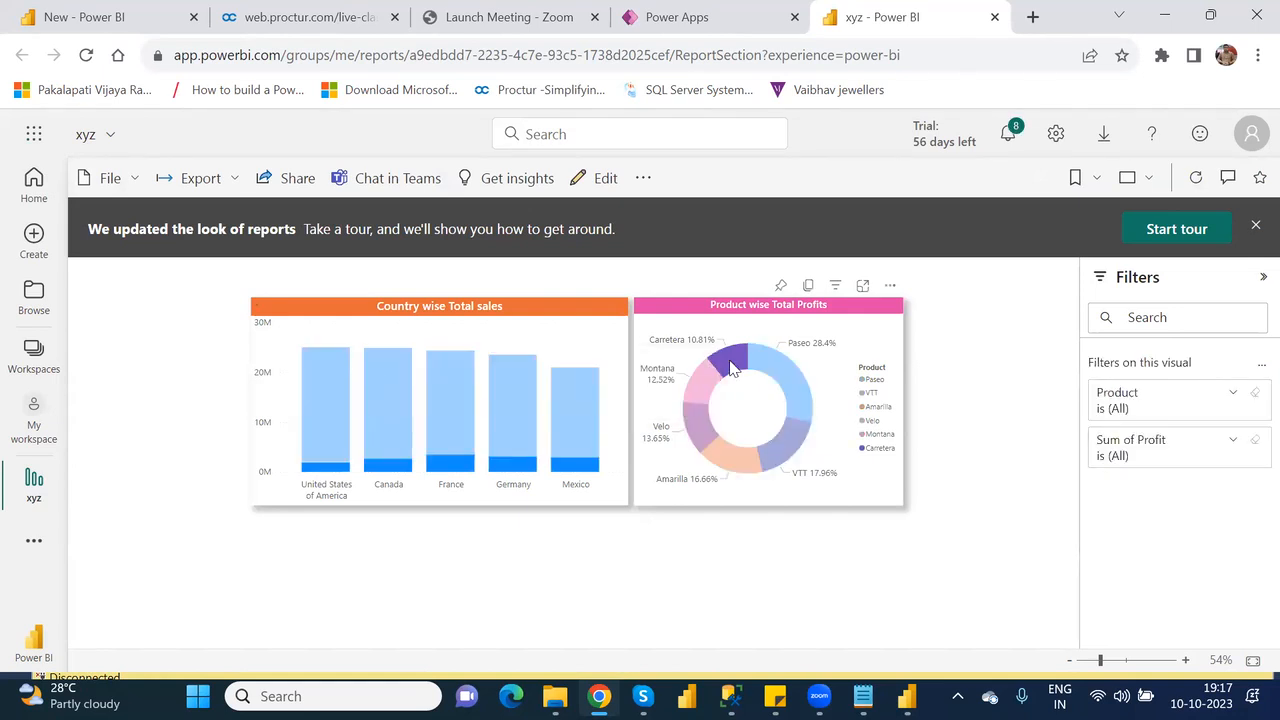
click(731, 369)
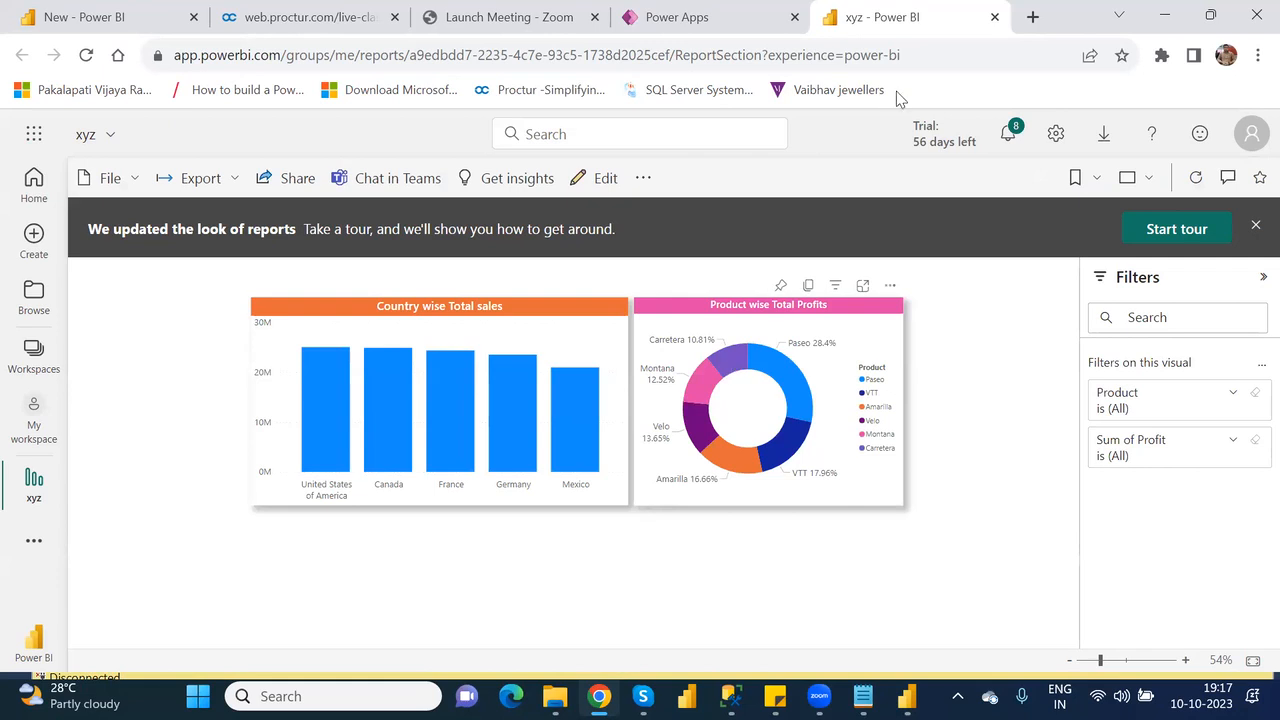
click(997, 18)
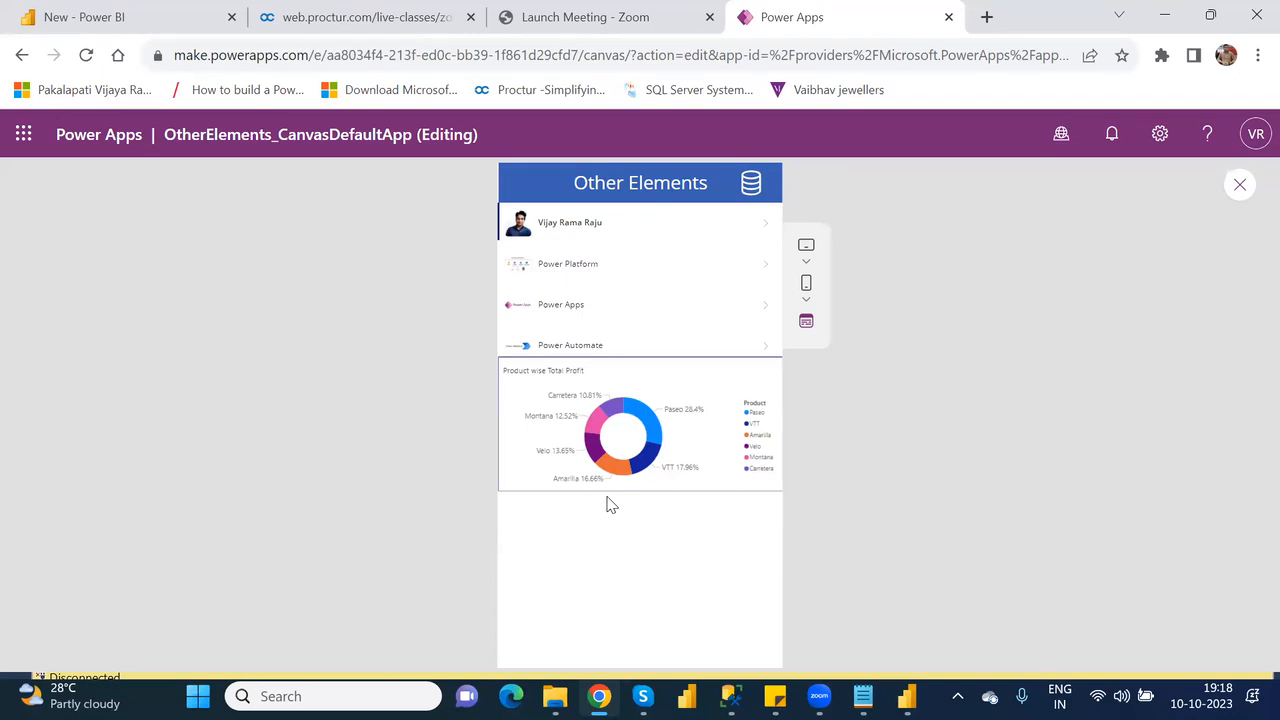
click(1238, 188)
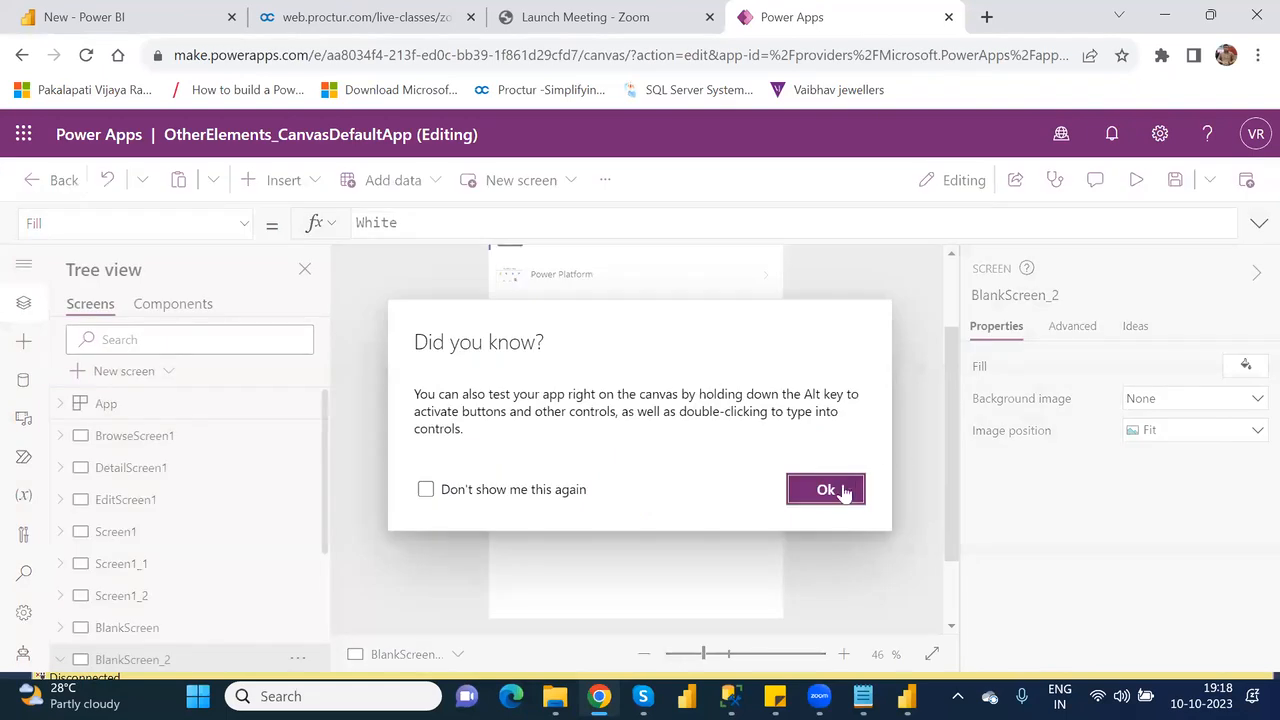
click(826, 490)
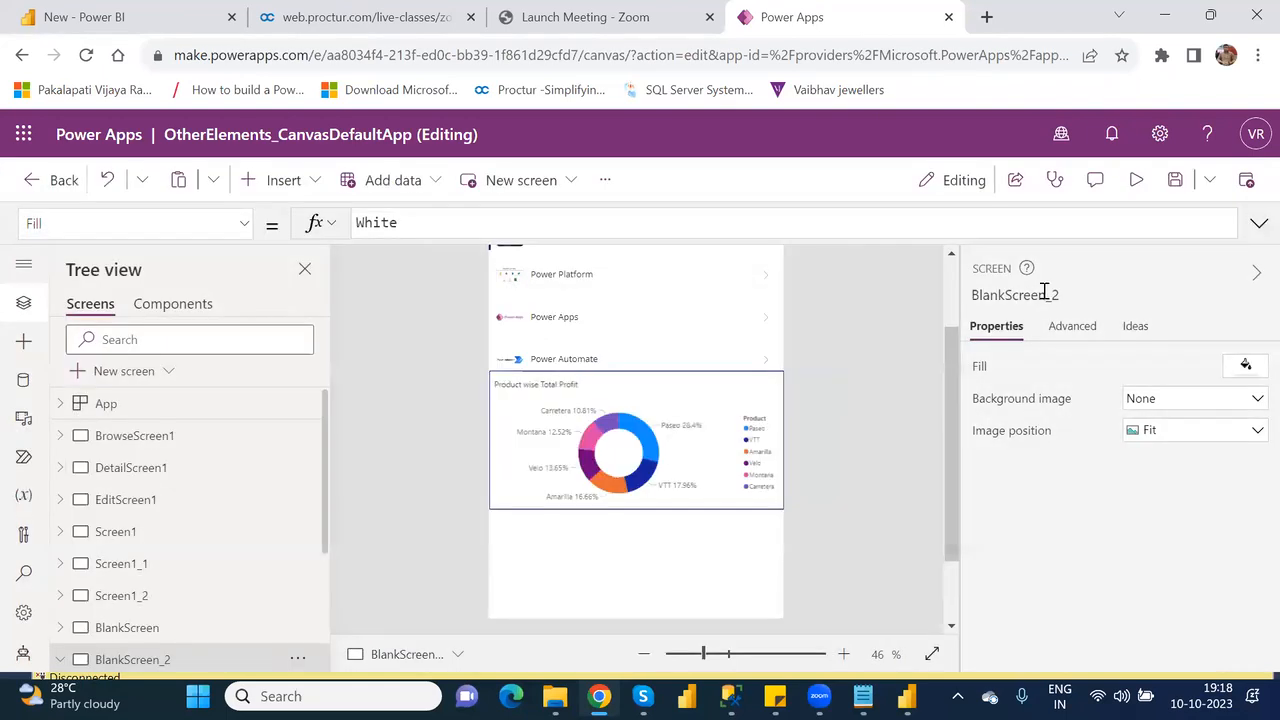
Save OtherElements_CanvasDefaultApp and publish this version.
click(1175, 181)
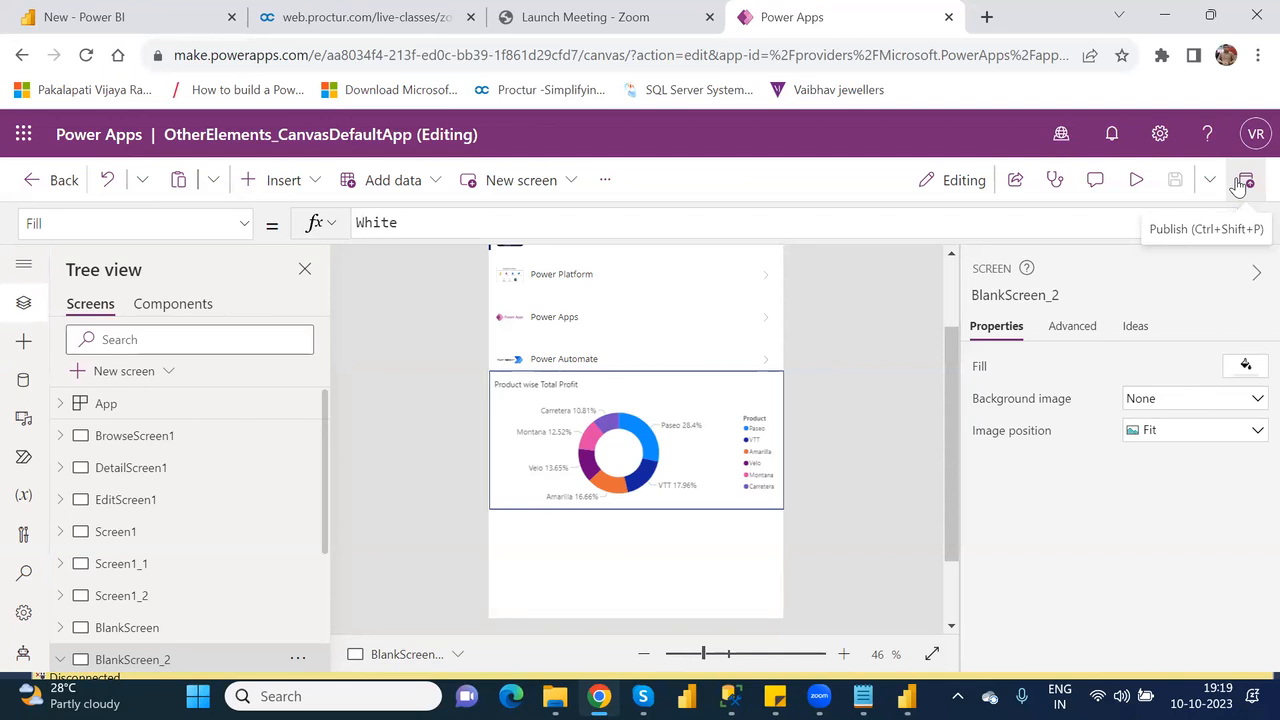
click(1243, 183)
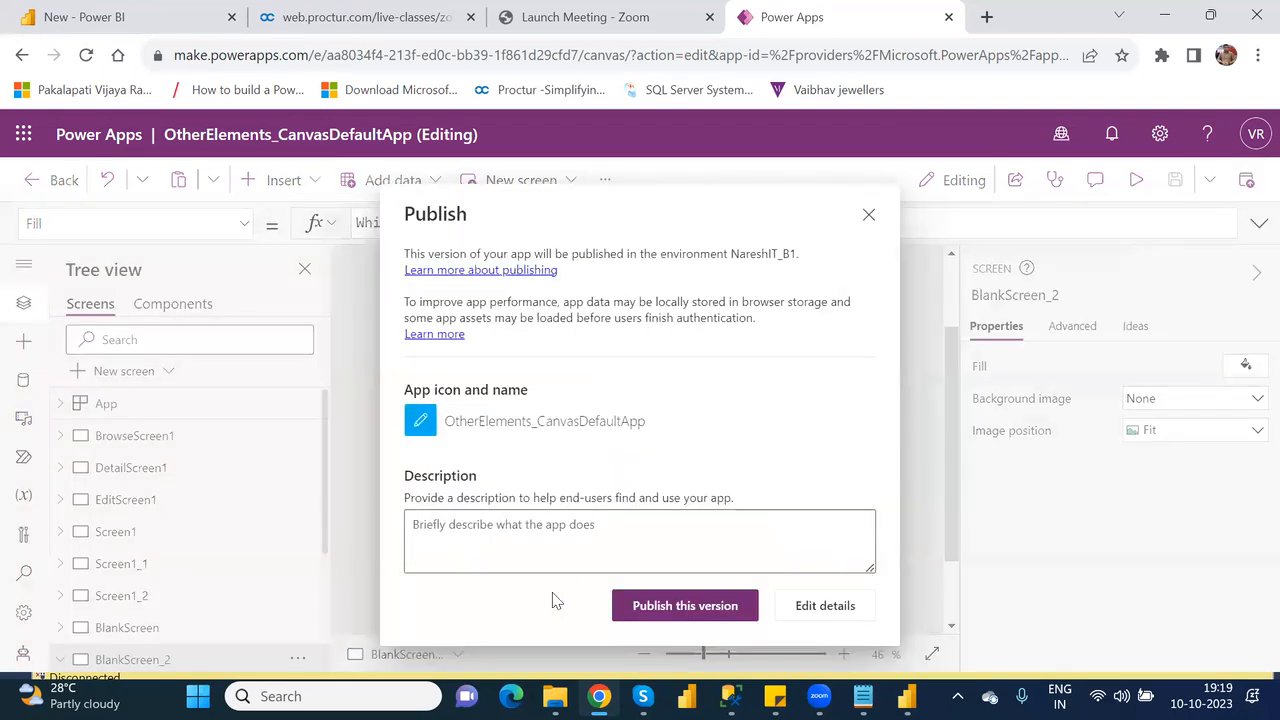
click(664, 609)
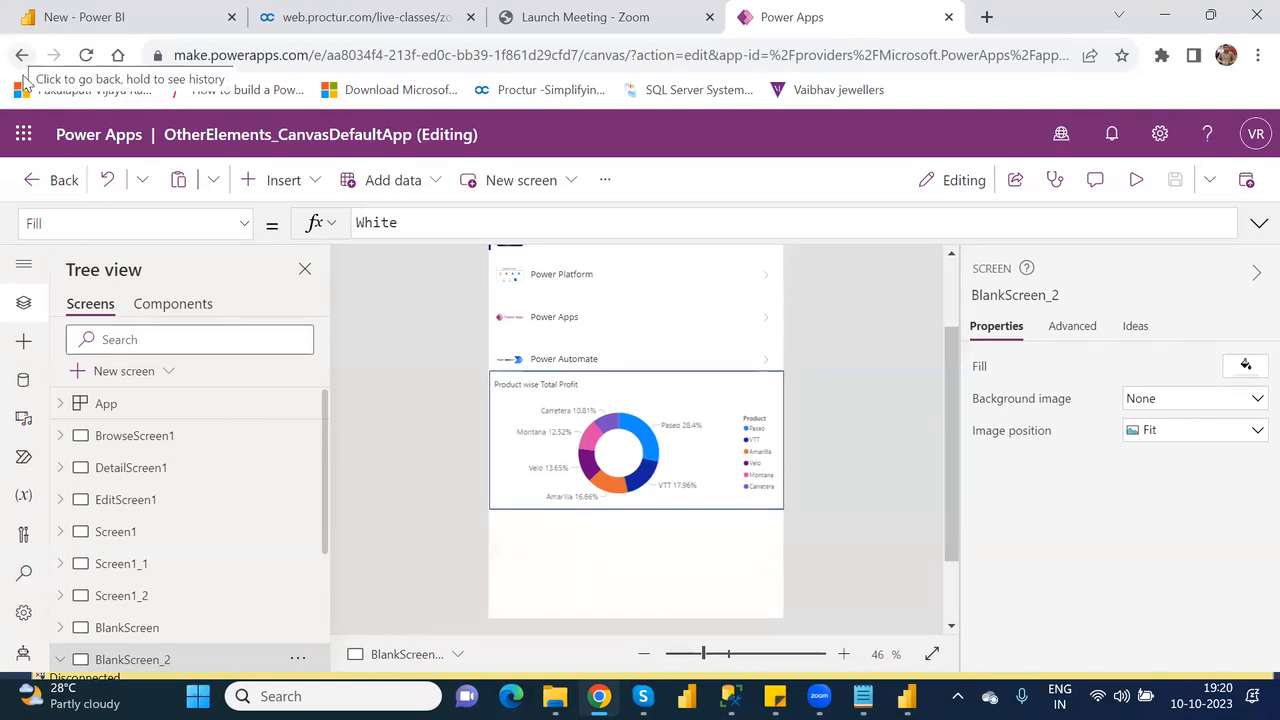
Leave the app editor for the Power Apps home page, confirming both leave requests.
click(60, 180)
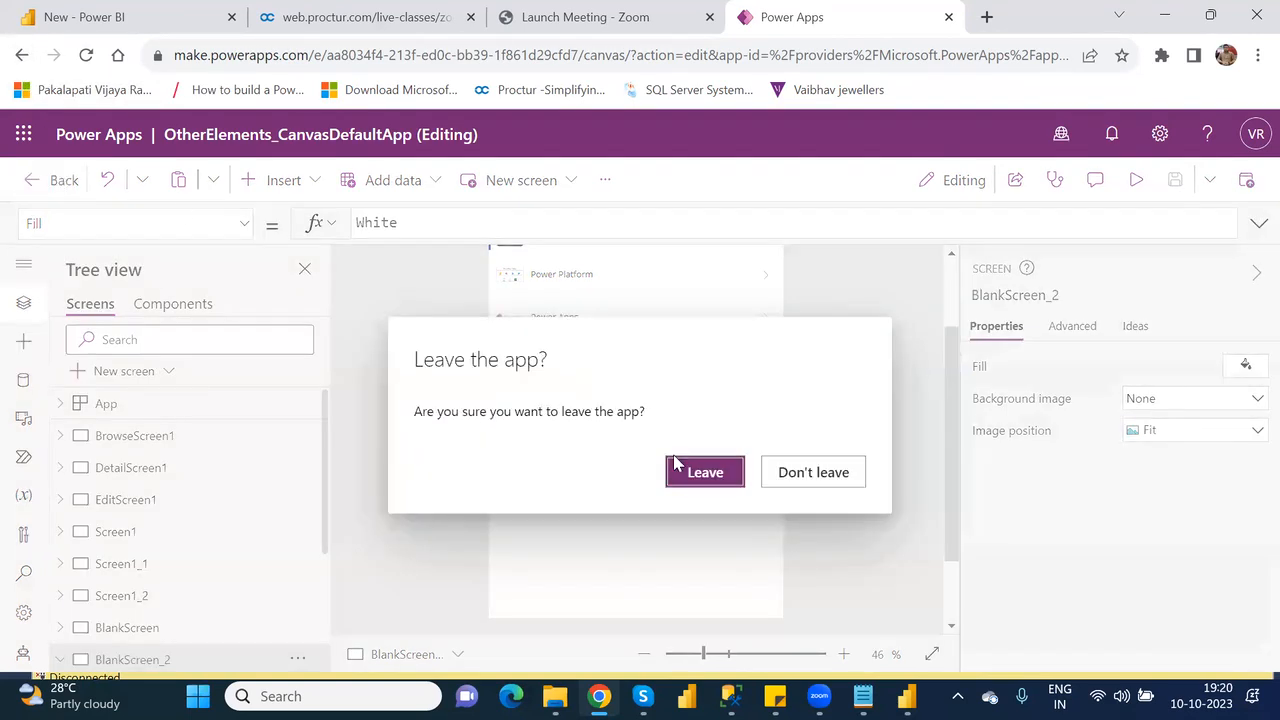
click(705, 474)
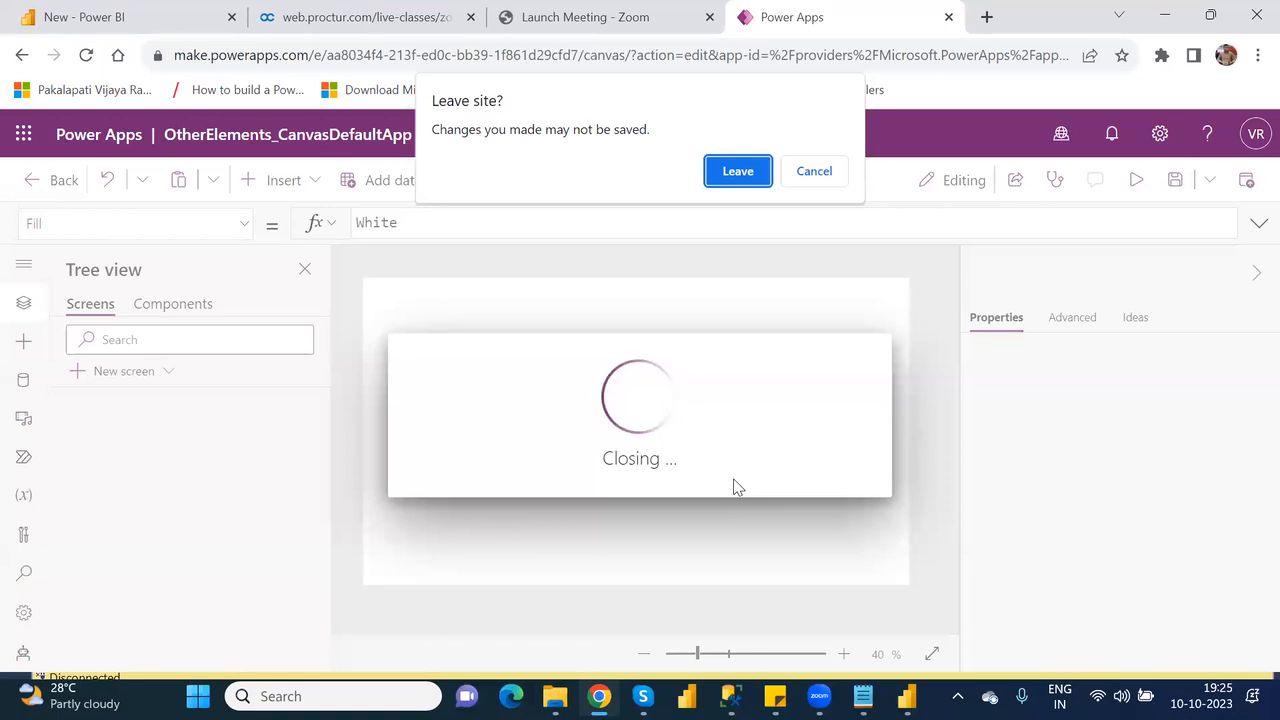
click(737, 175)
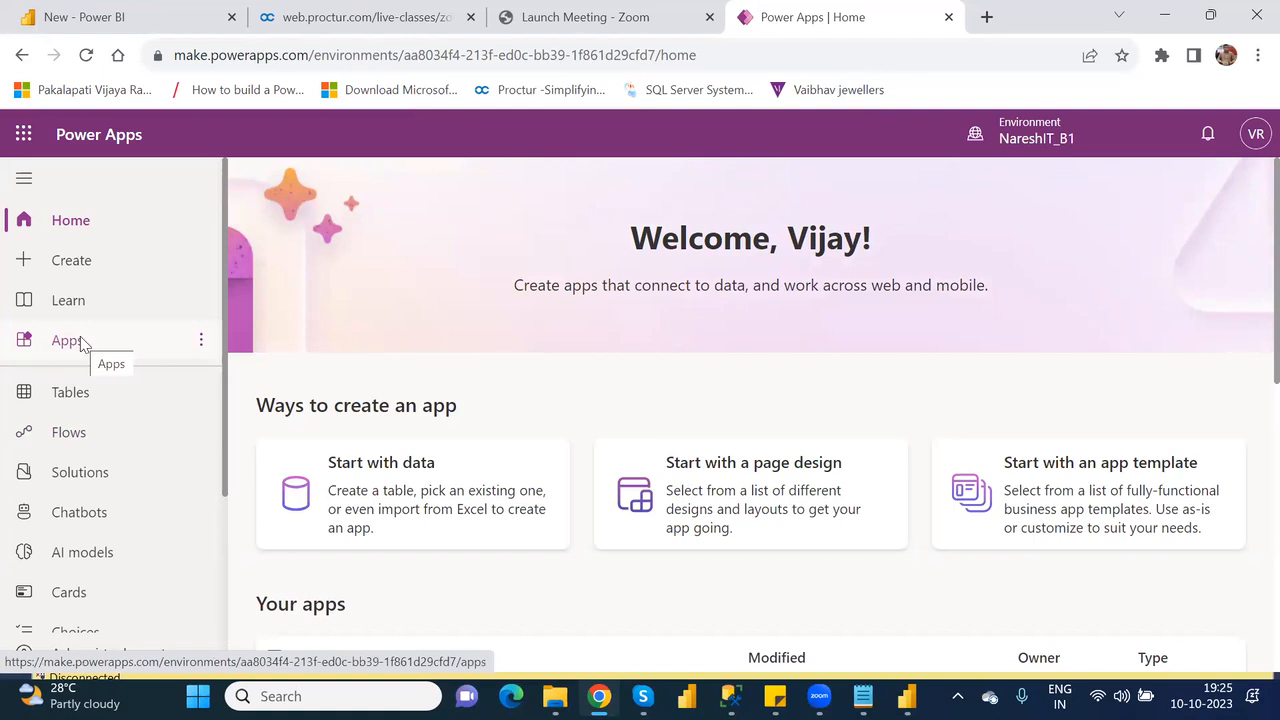
Review the list of existing apps and browse the app creation page down to the Start from template section.
click(80, 343)
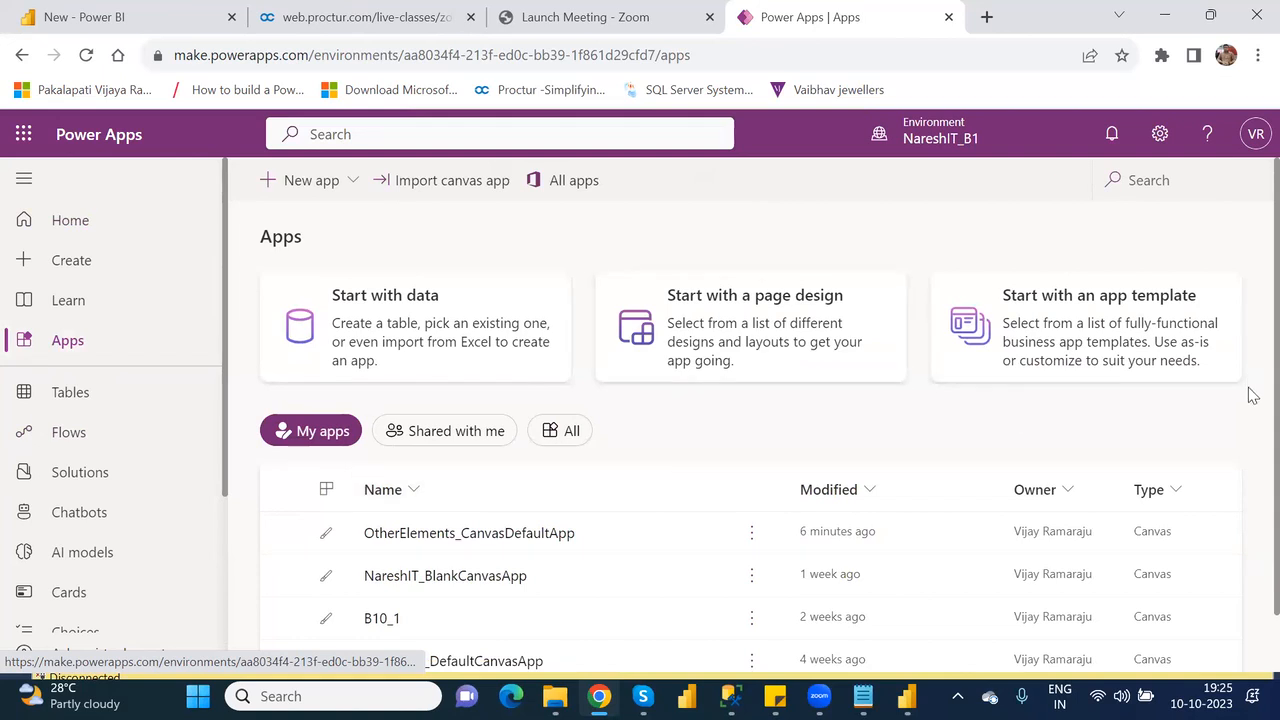
scroll(1250, 420, down, 1)
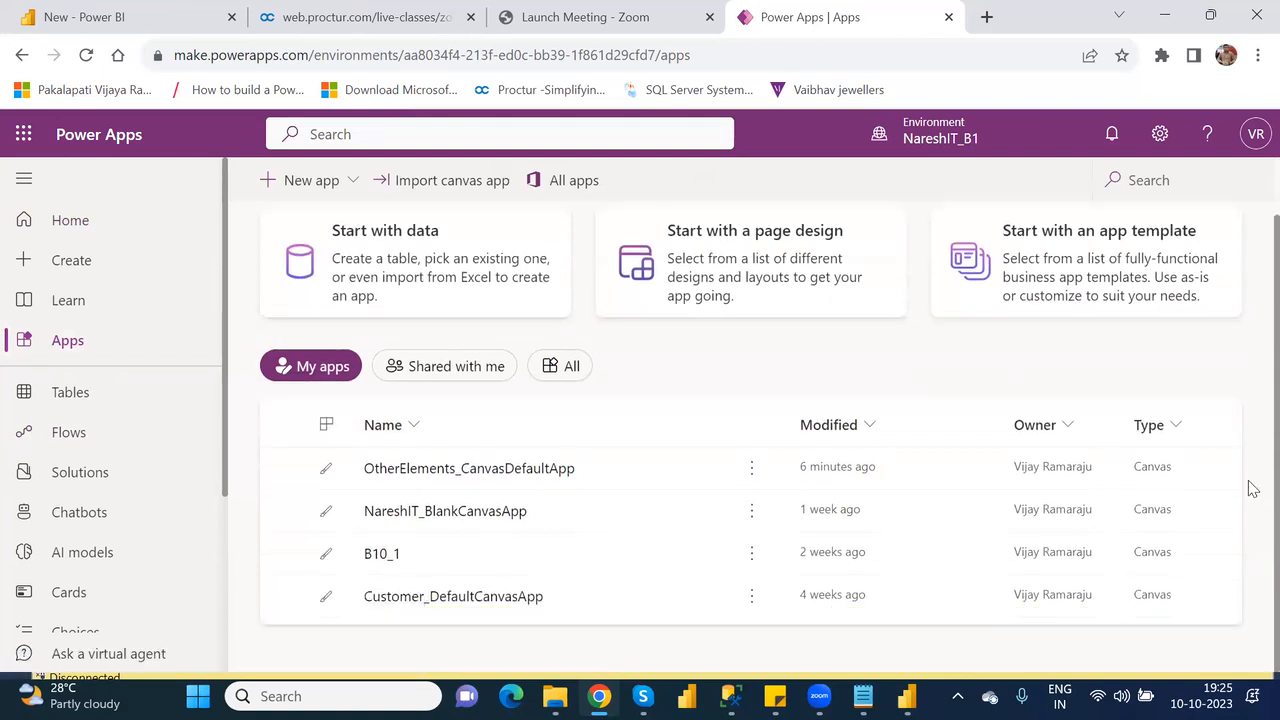
click(85, 270)
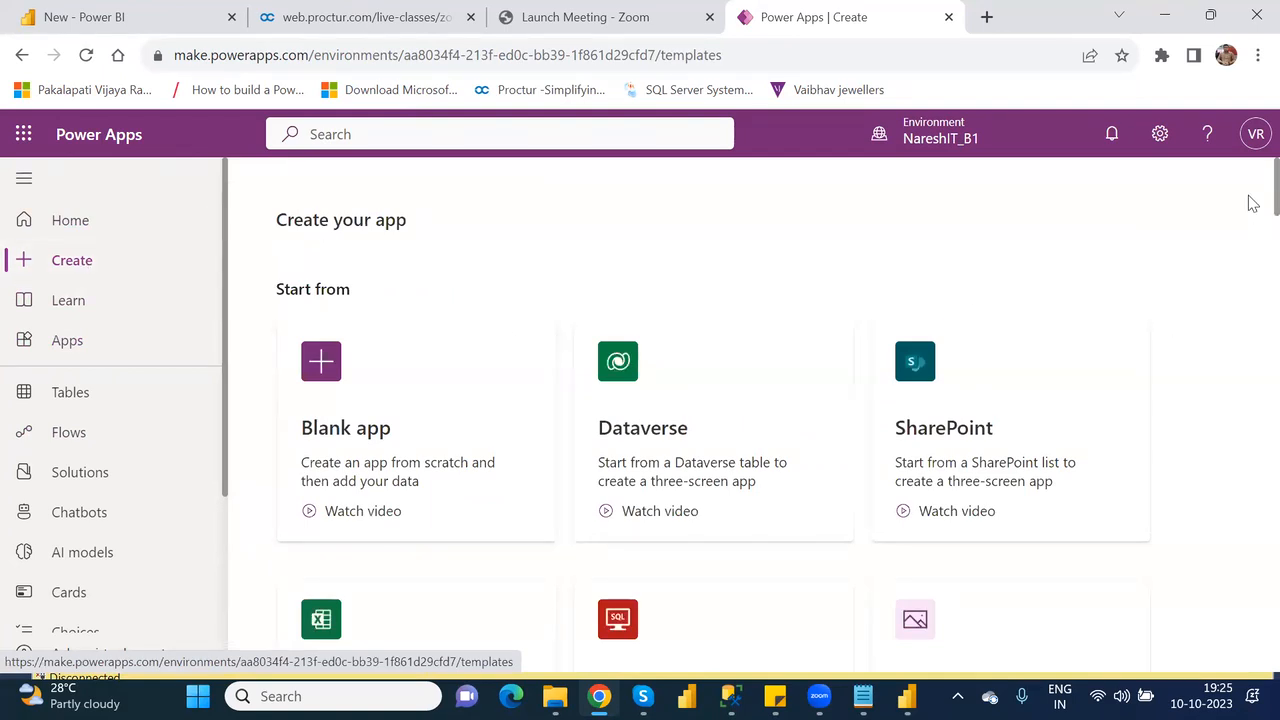
scroll(1253, 203, down, 9)
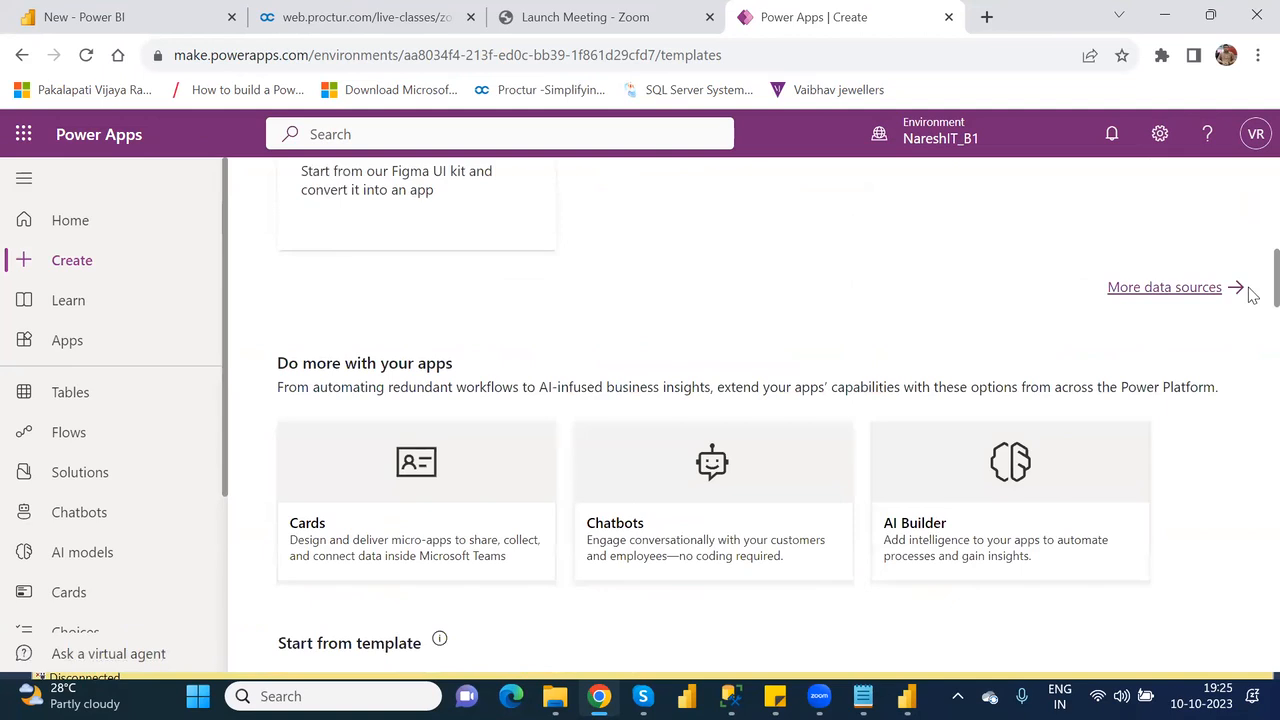
scroll(1253, 310, down, 4)
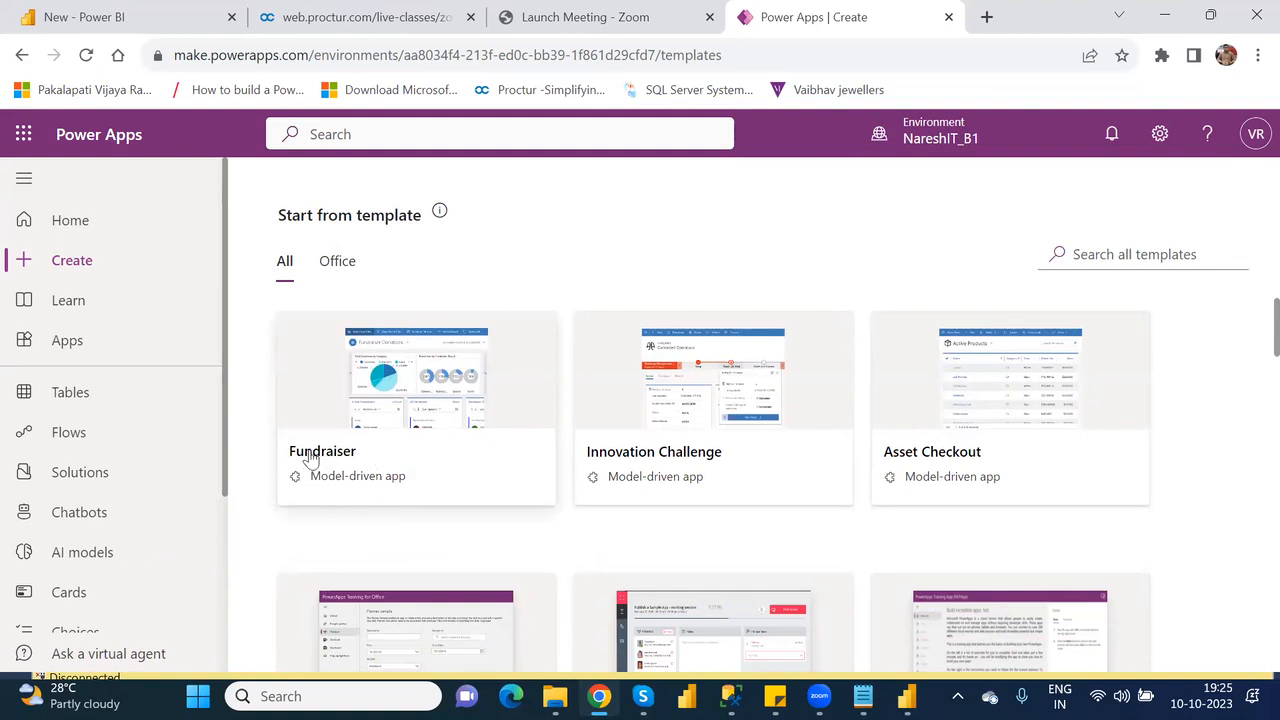
Request an app from the Innovation Challenge model-driven template and choose to create a new environment for it.
click(688, 451)
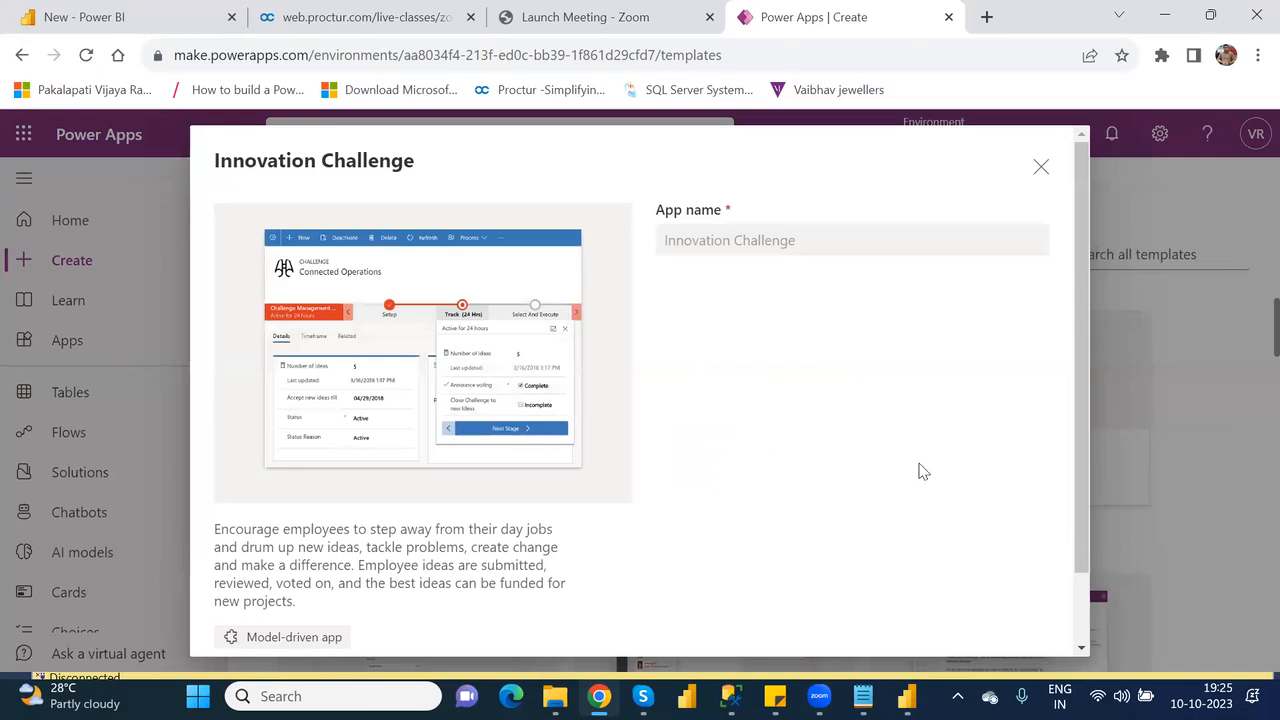
drag(1080, 447, 1101, 558)
click(914, 615)
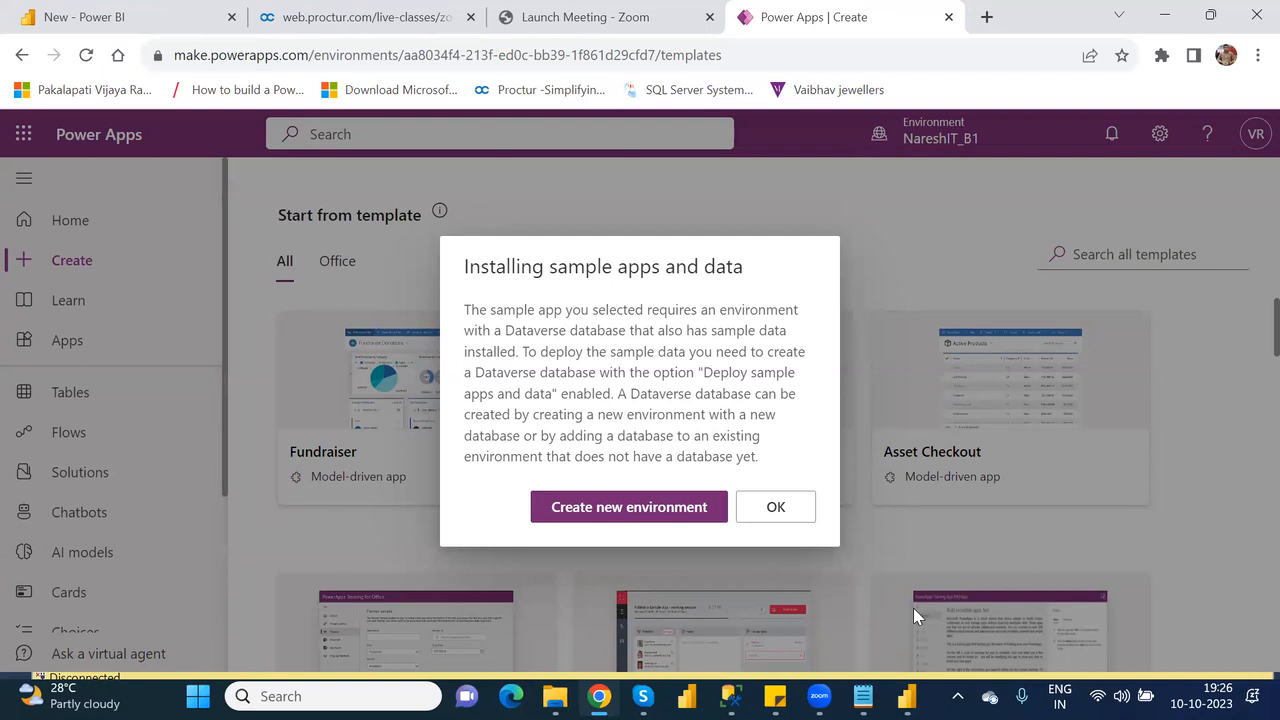
click(690, 514)
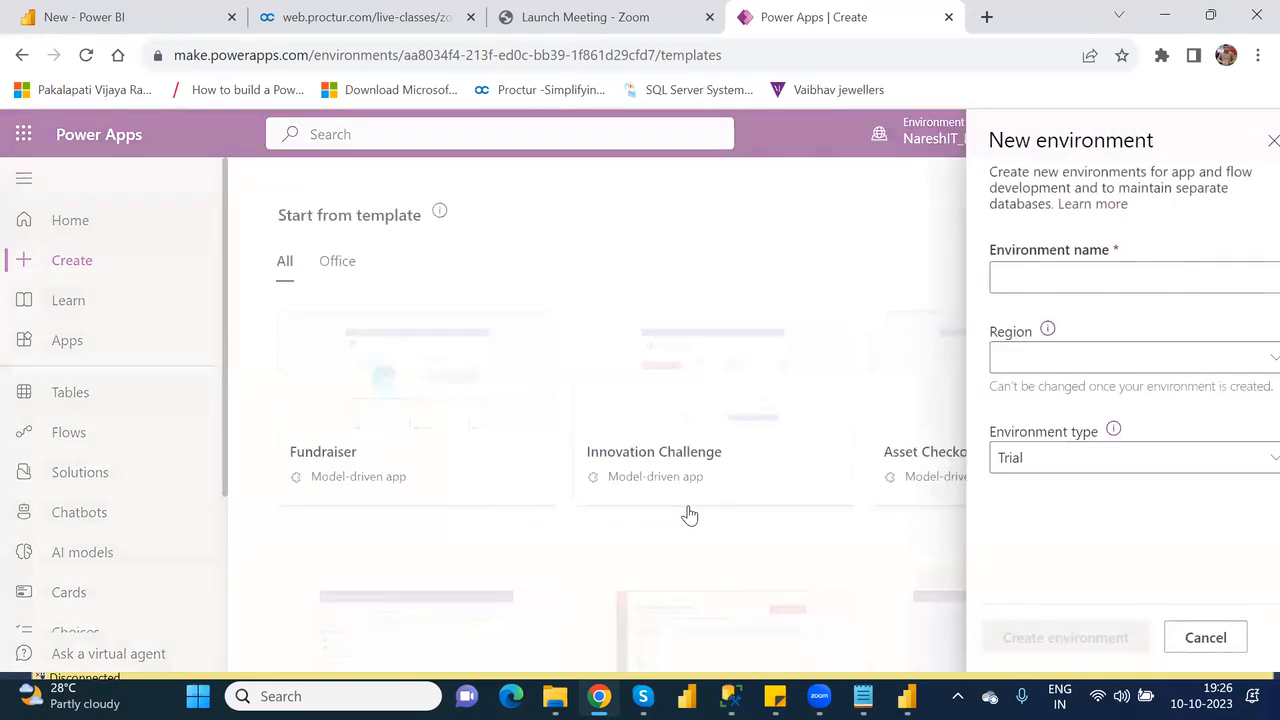
Name the new environment ModelDriven_SampleTemplate.
click(1075, 273)
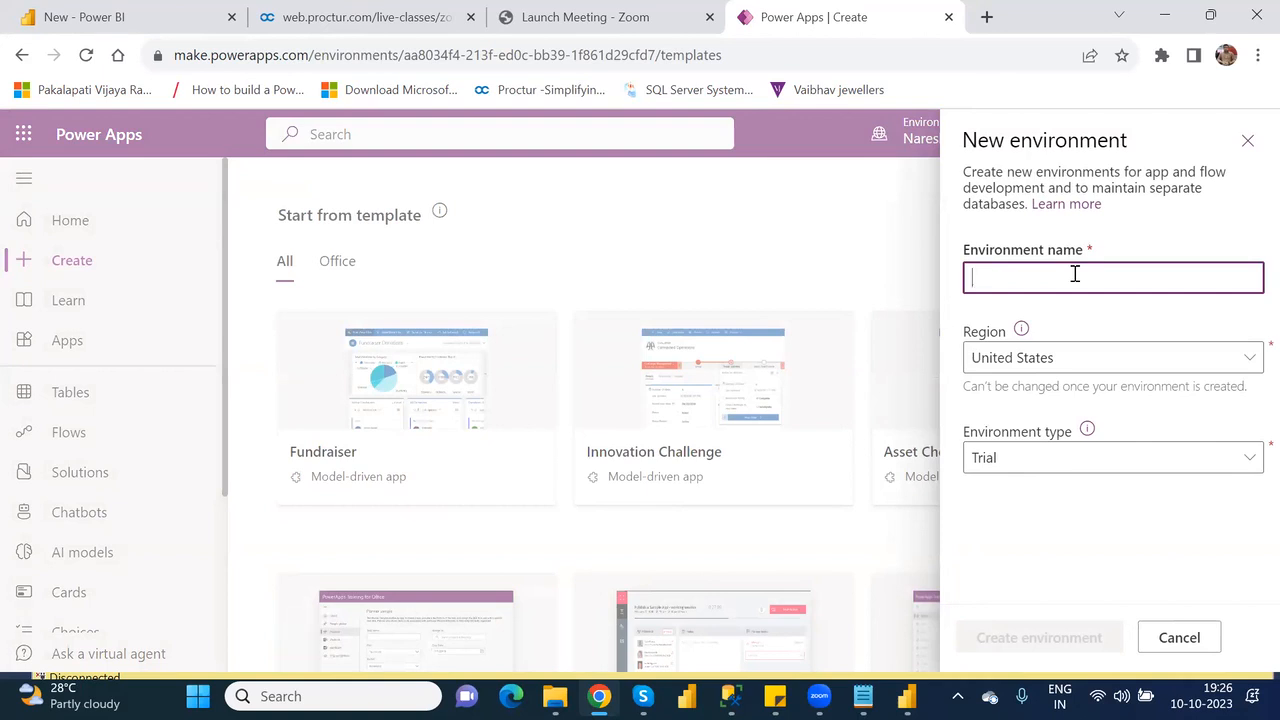
text(Model)
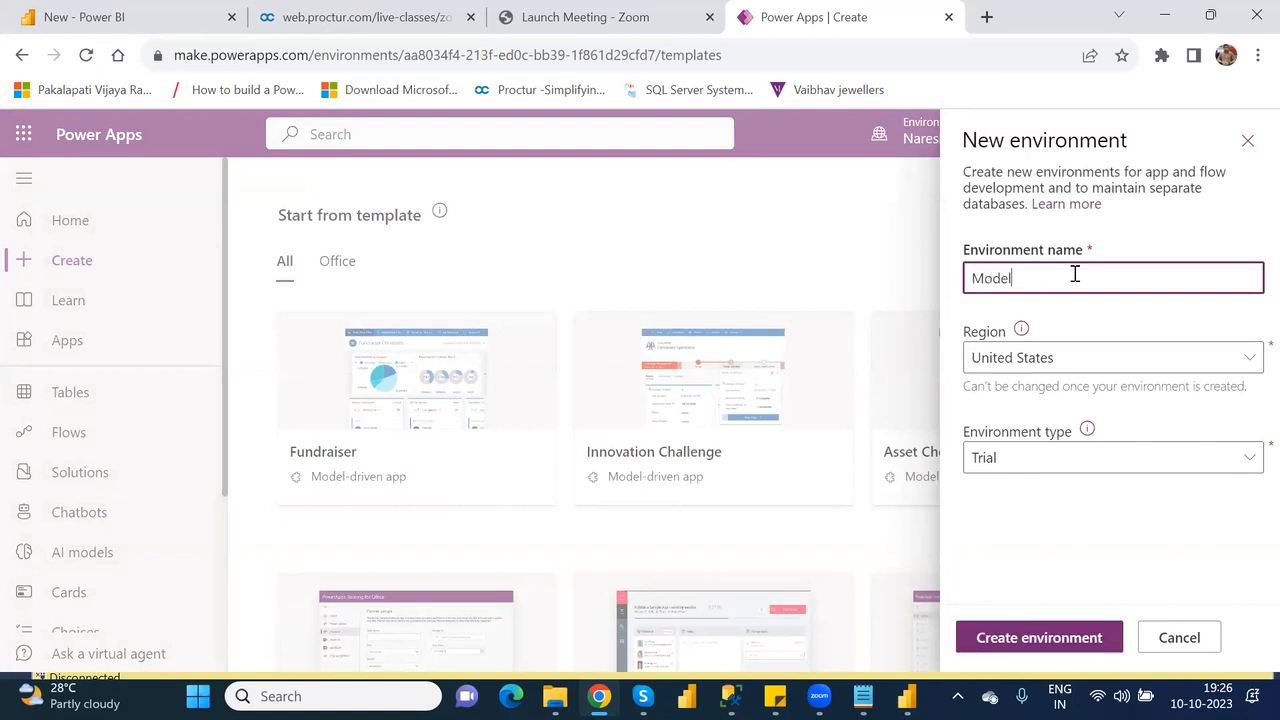
text(Driven_)
text(SampleTemplate)
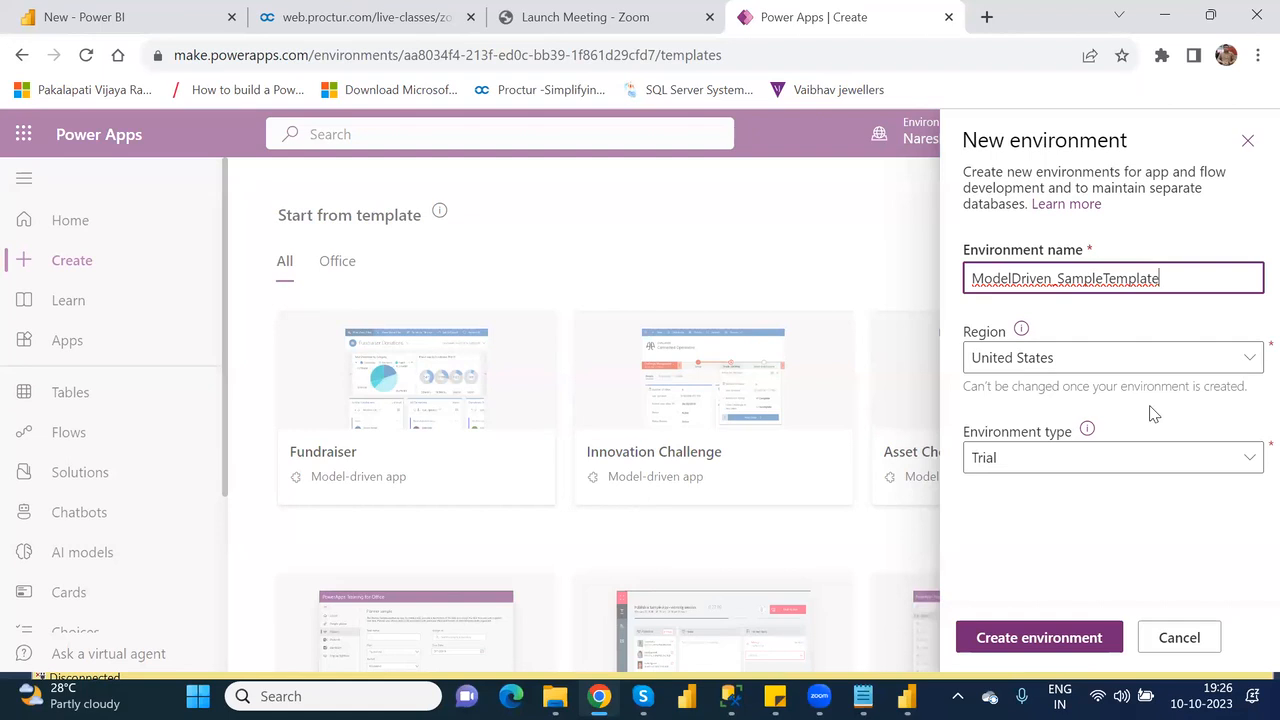
Check the region choices, keep United States, and try to create the environment with the Trial type.
click(1184, 380)
click(1237, 360)
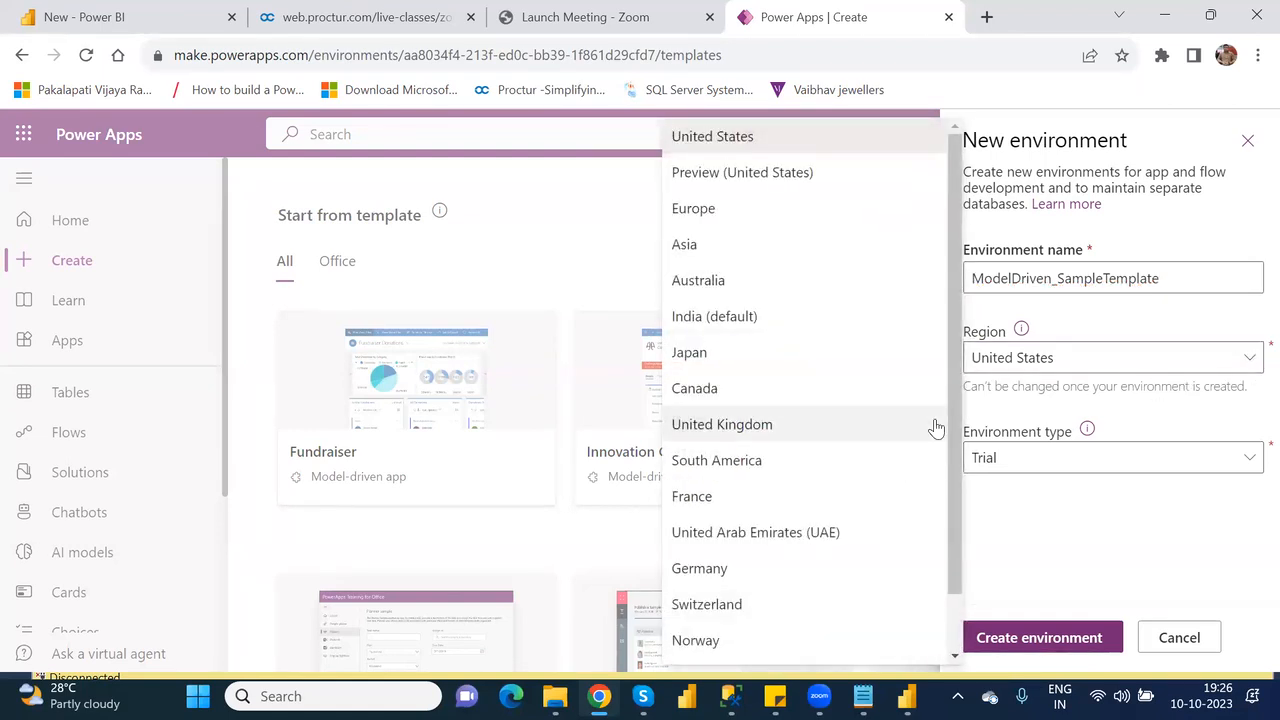
click(1040, 418)
click(1043, 460)
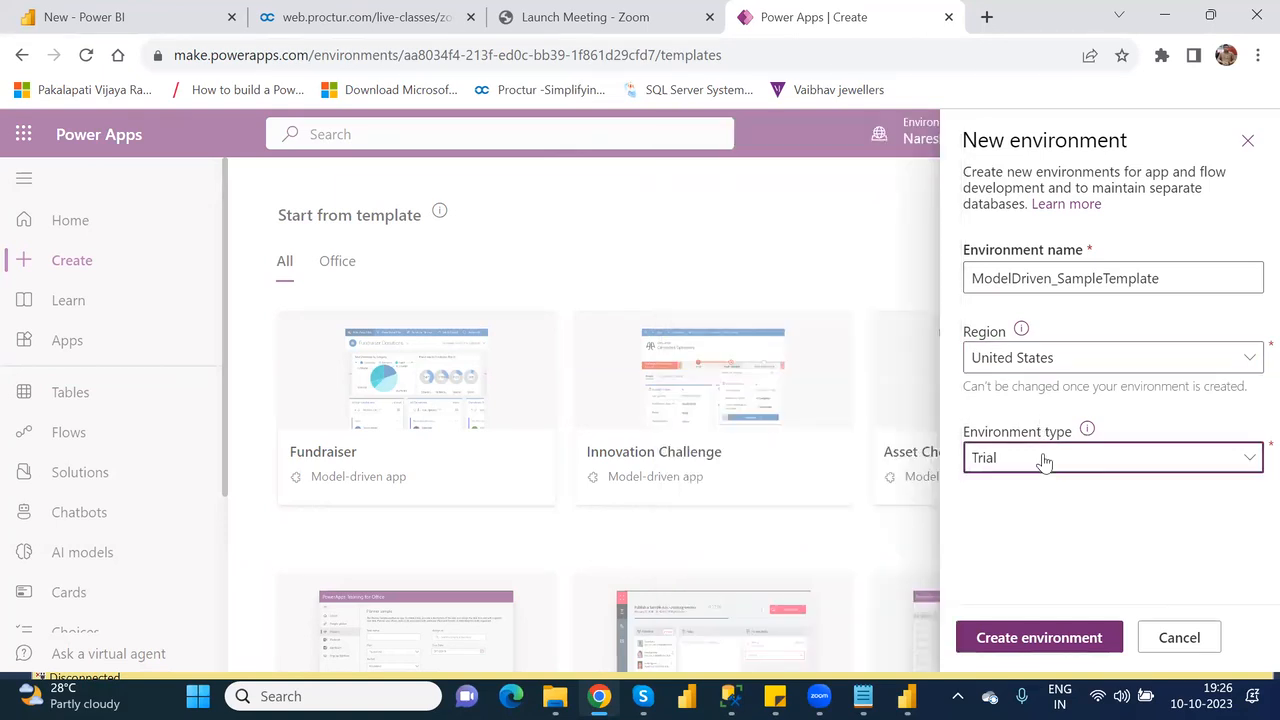
click(1022, 505)
click(1022, 645)
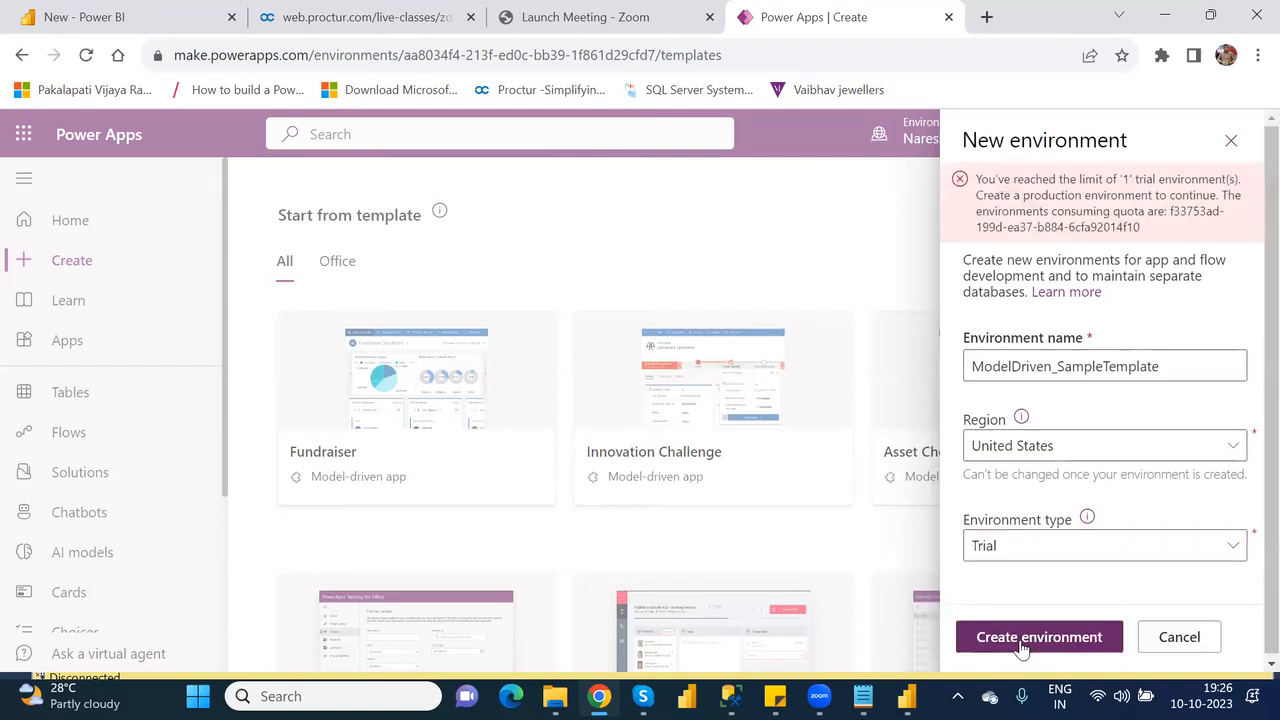
Set the environment type to Production and submit the environment for creation.
click(1070, 556)
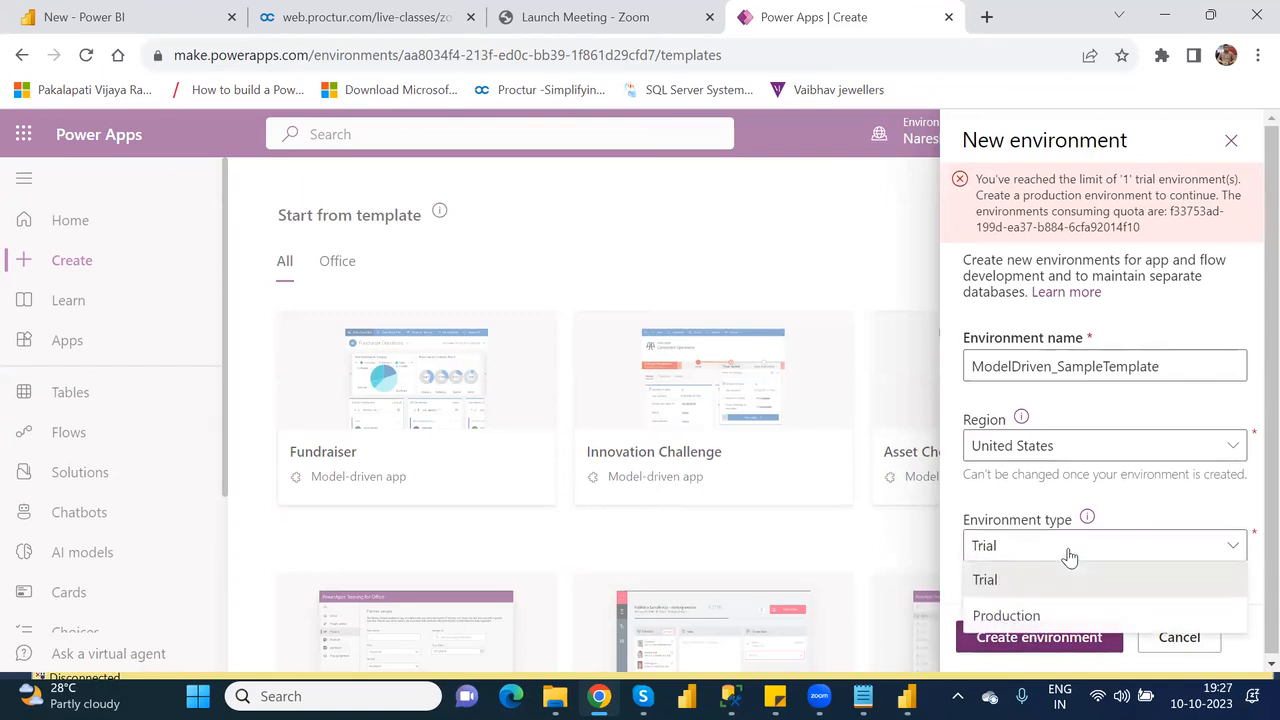
click(1034, 612)
click(1035, 642)
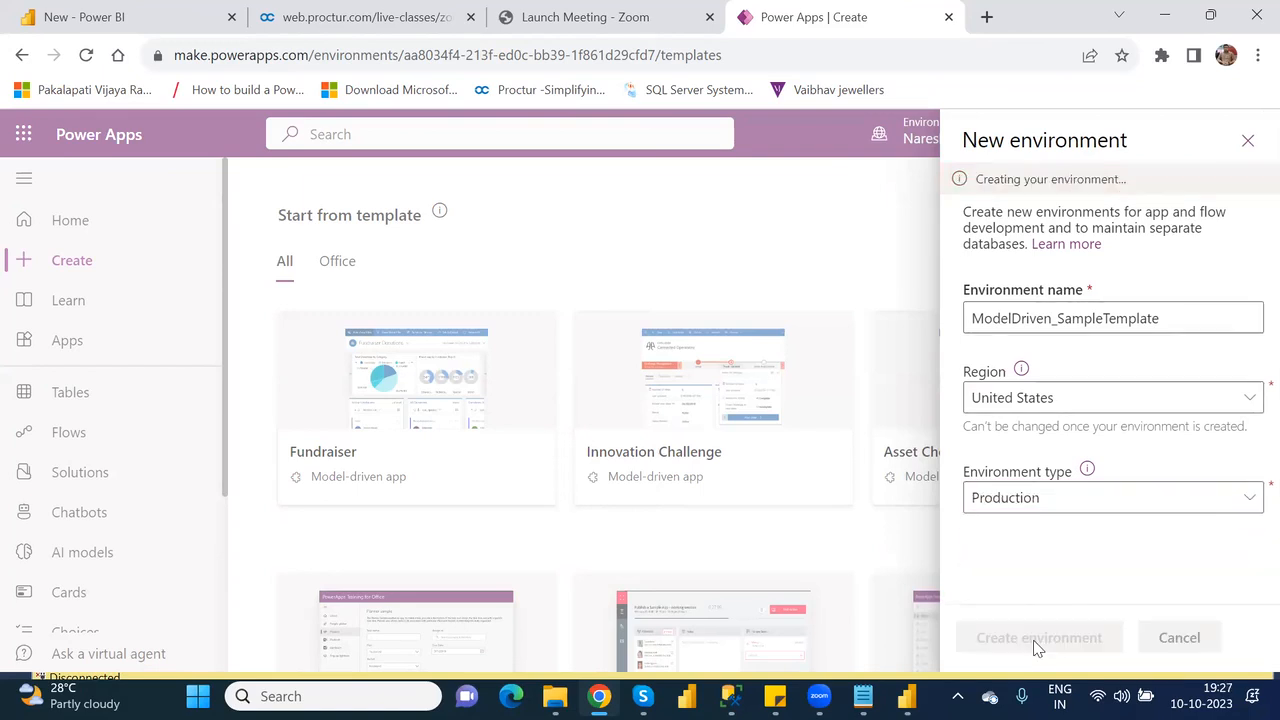
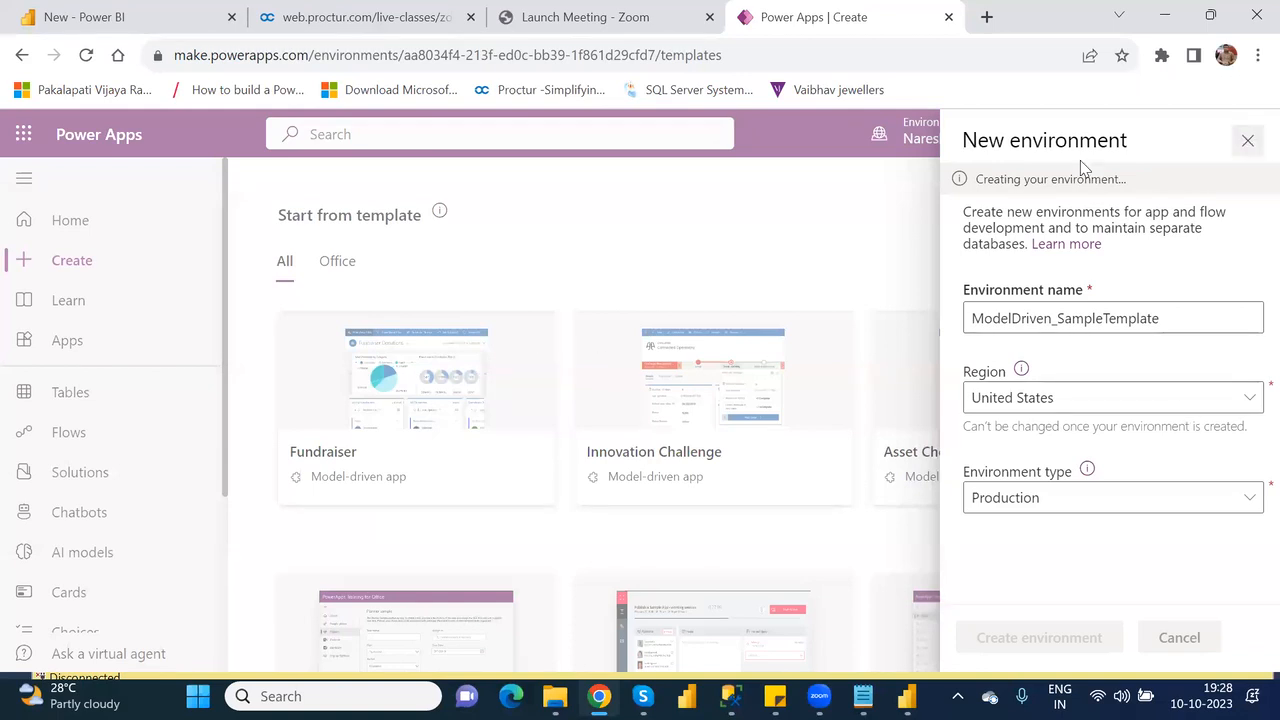
Reload the app creation page and create a canvas app from the Power Apps Training for Office template.
click(87, 56)
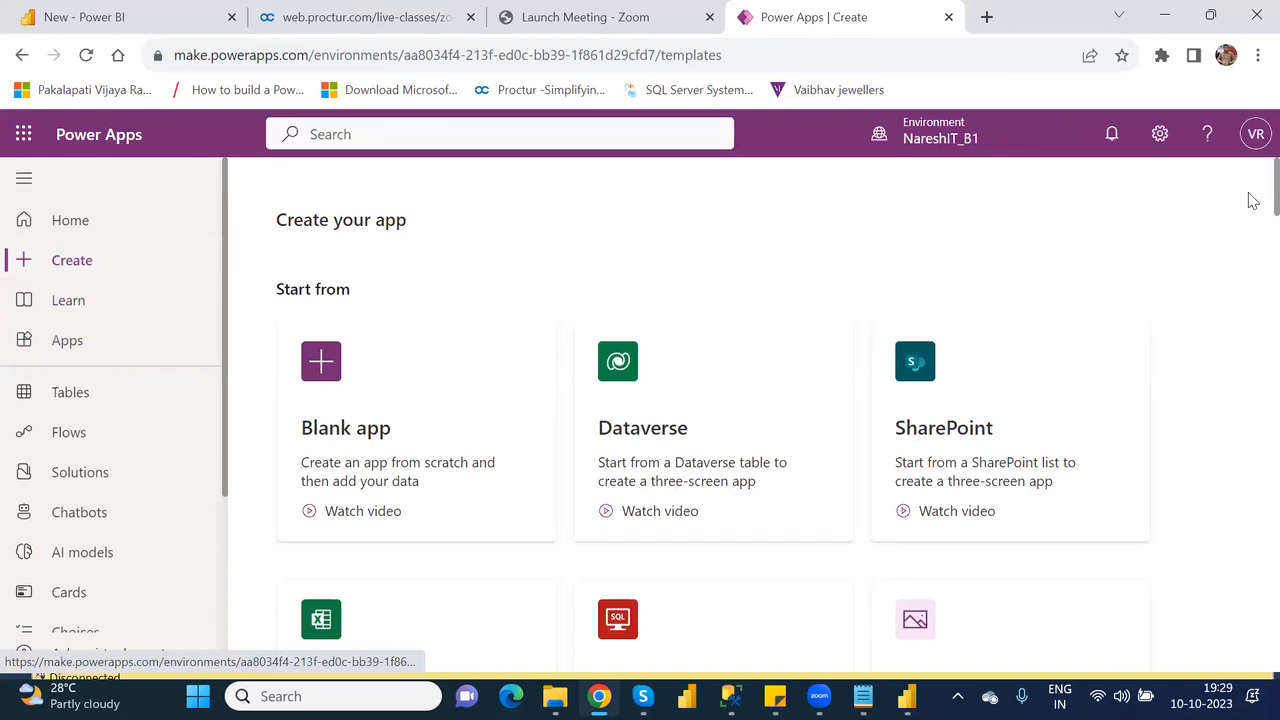
scroll(1253, 201, down, 10)
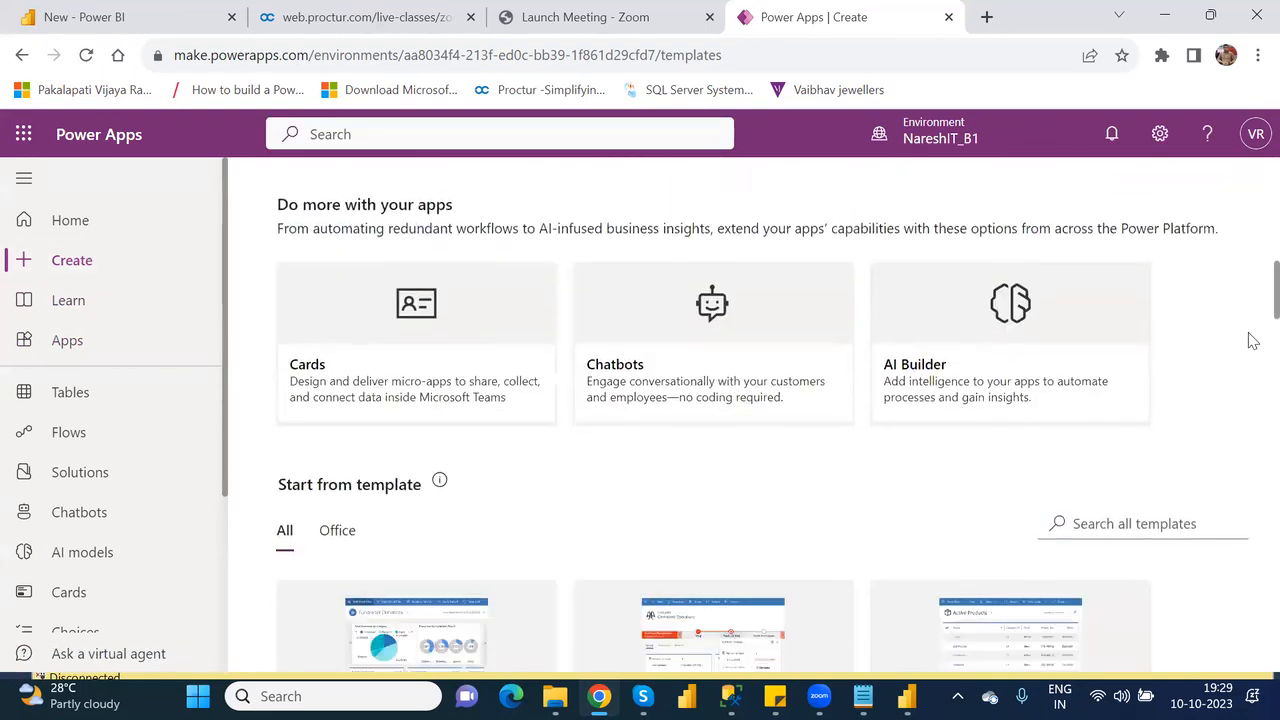
scroll(1253, 341, down, 6)
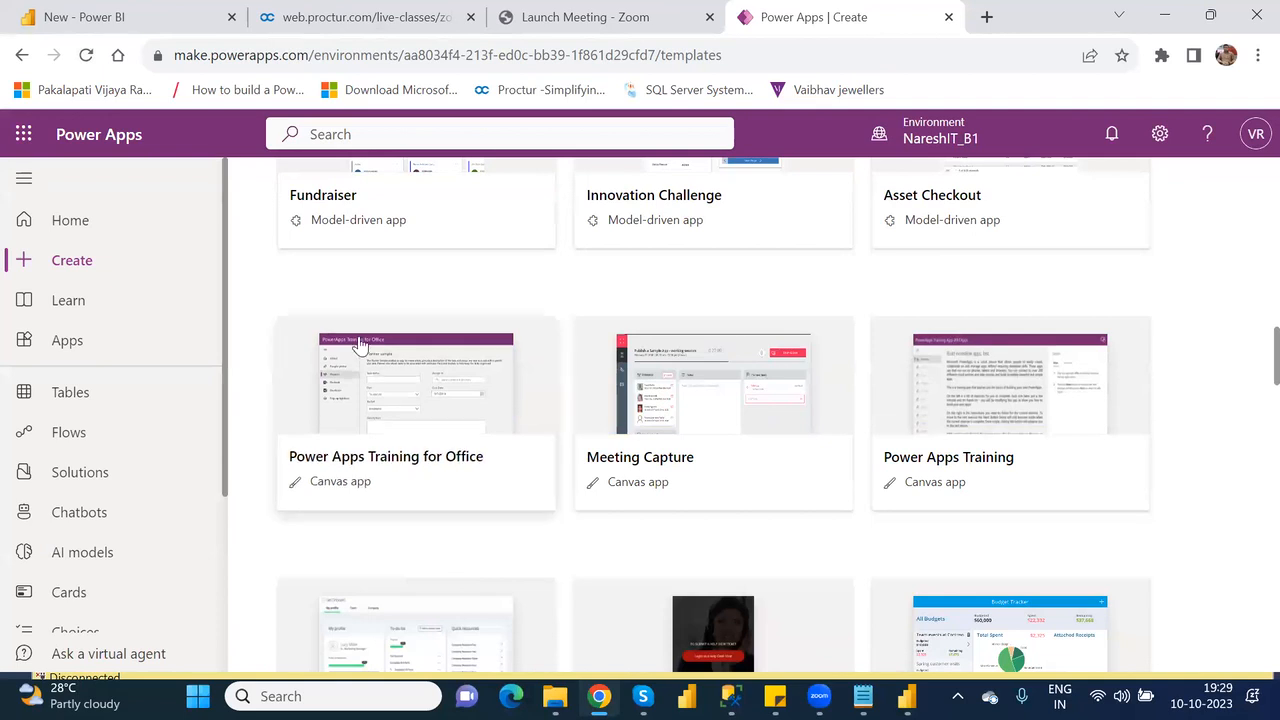
click(385, 413)
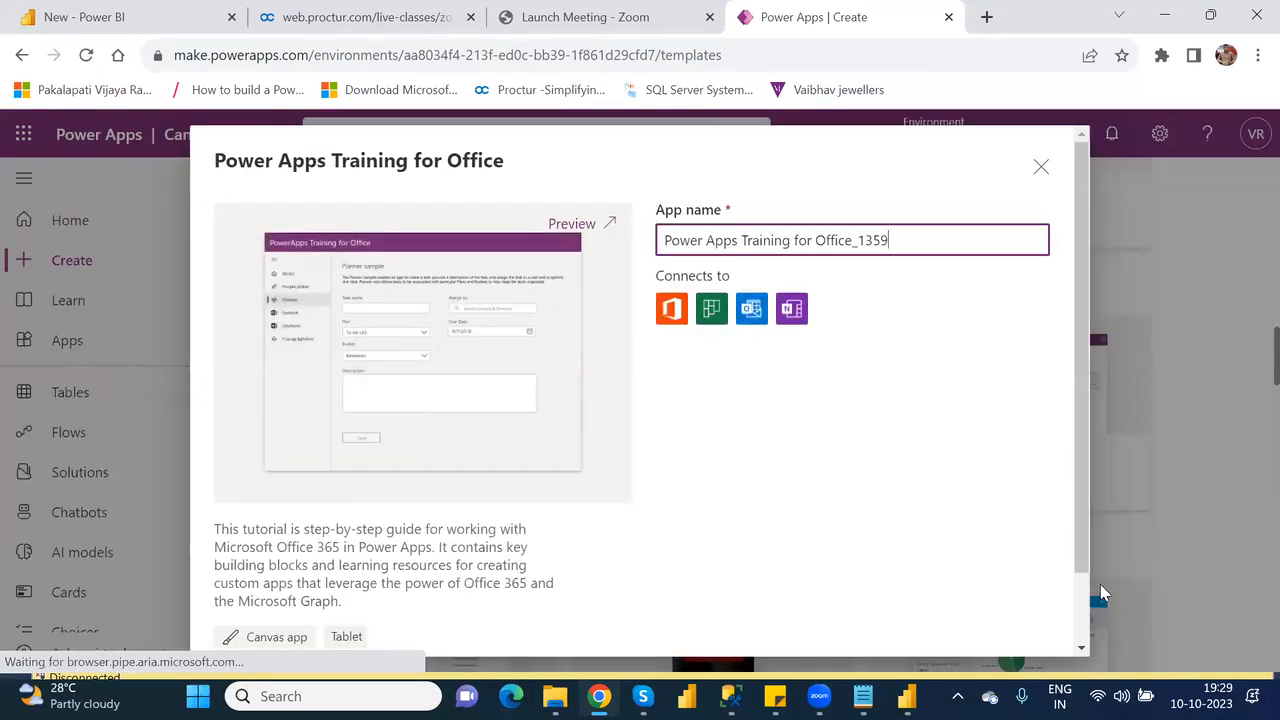
scroll(1089, 603, down, 2)
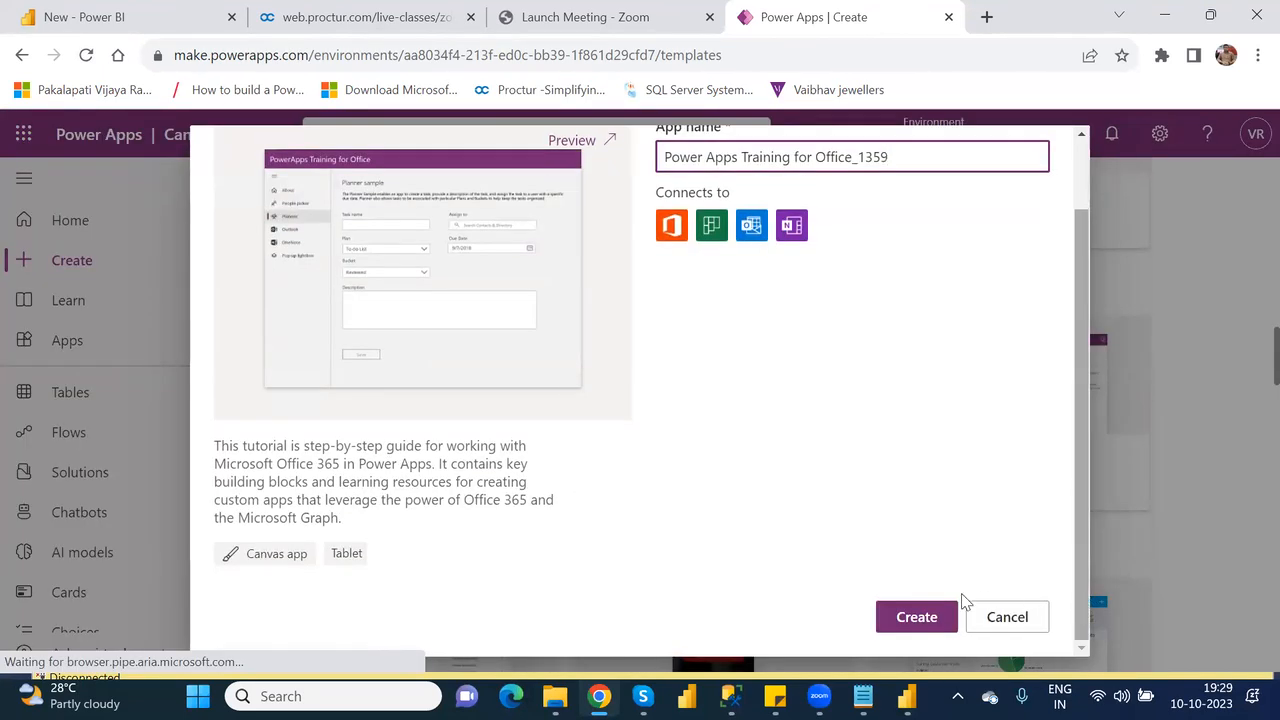
click(917, 617)
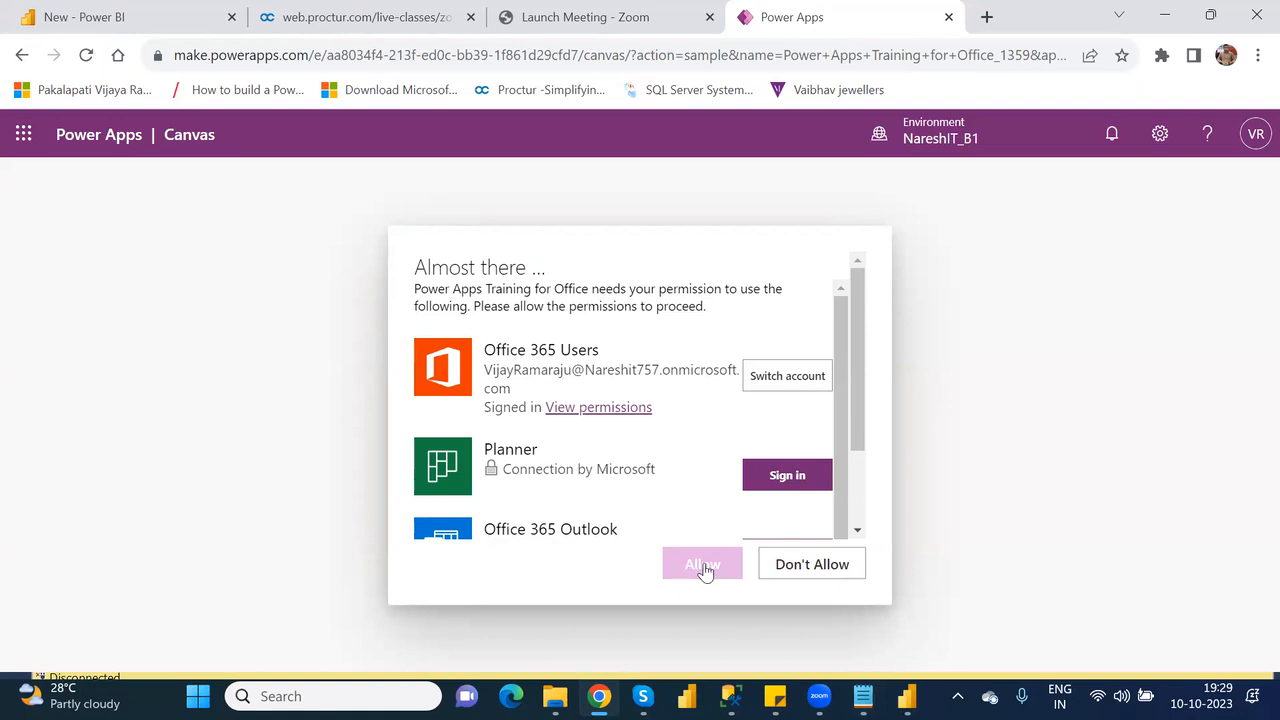
Review the connections the template requests, refuse the permissions, and skip the studio welcome message.
scroll(851, 487, down, 1)
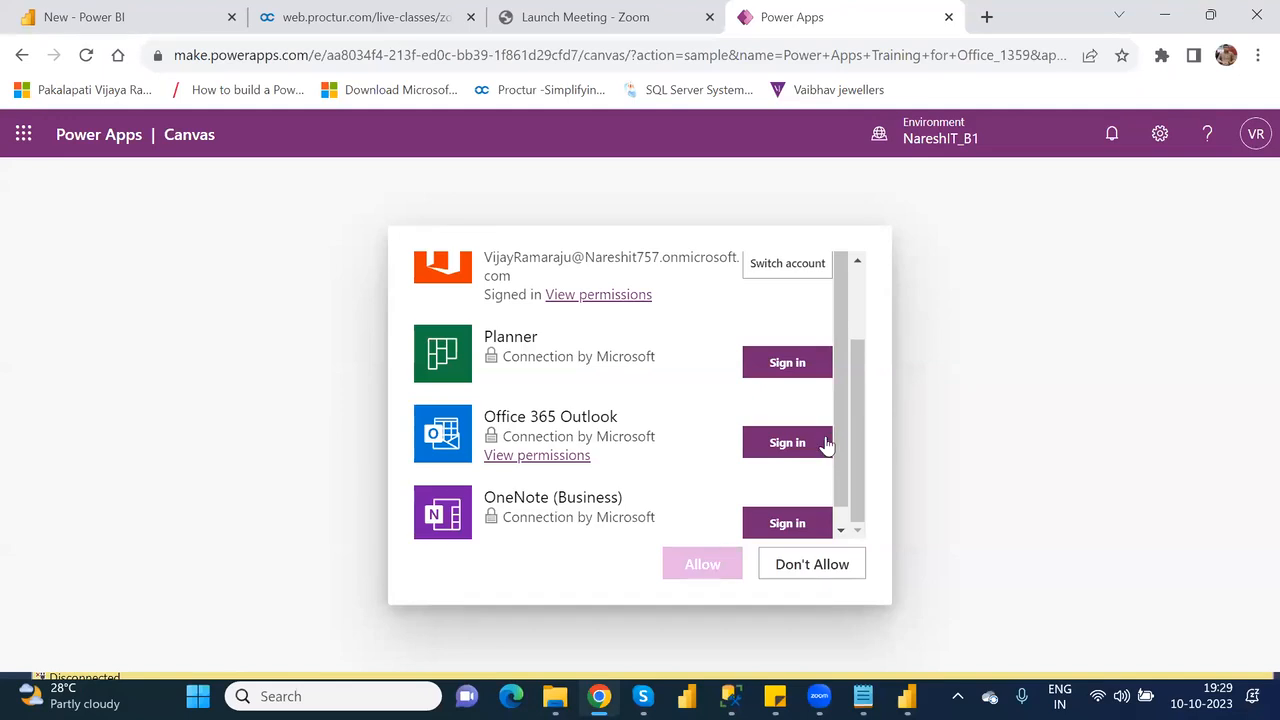
click(811, 566)
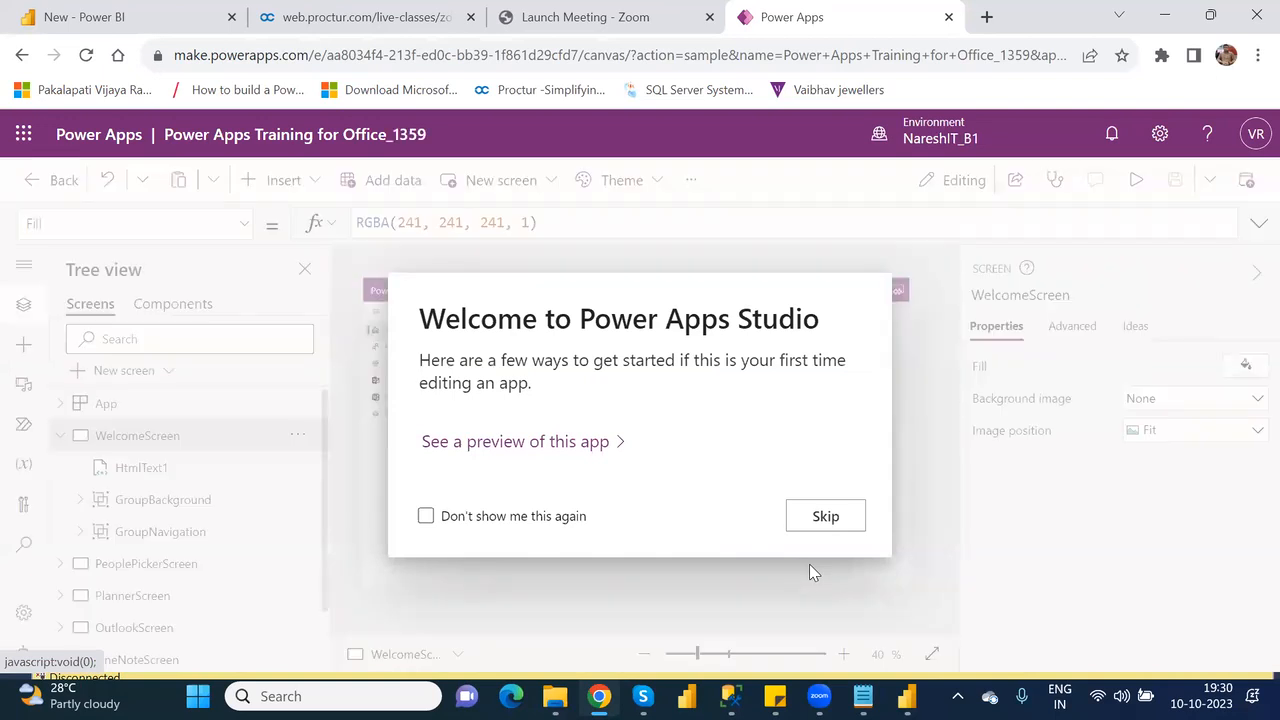
click(821, 516)
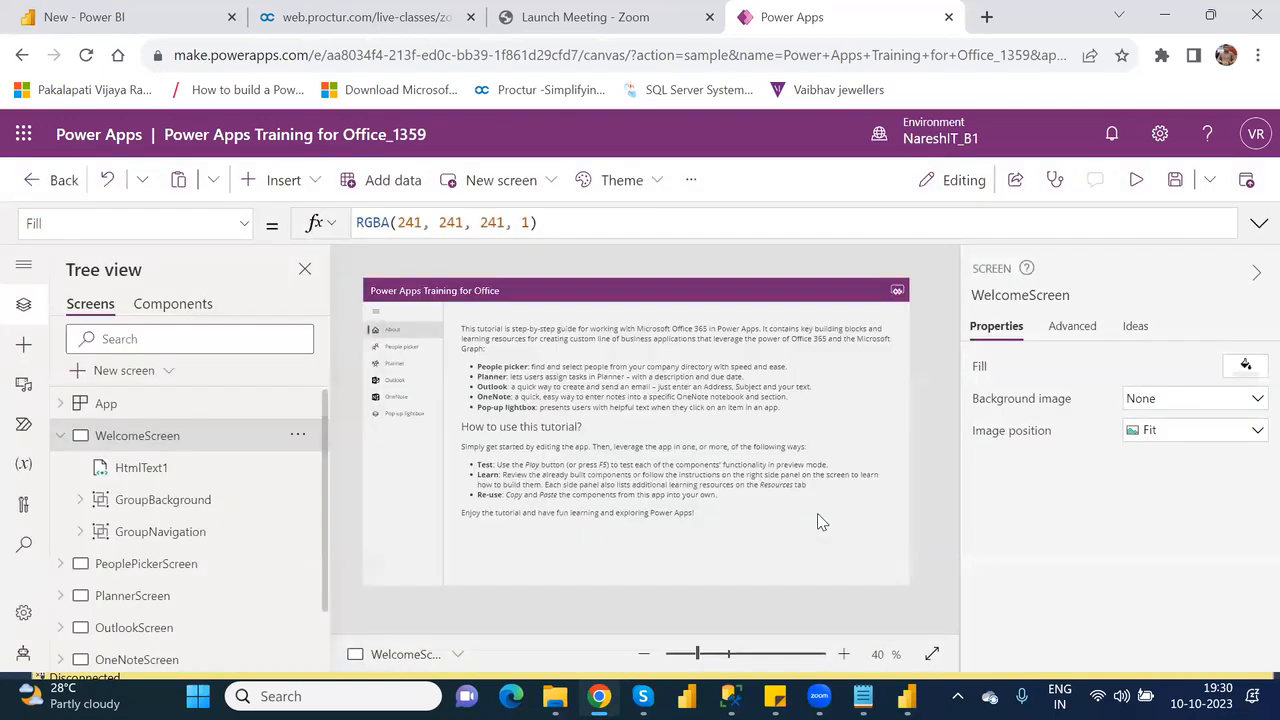
Preview the training app and look through its People picker, Planner and Outlook sample screens.
click(1139, 182)
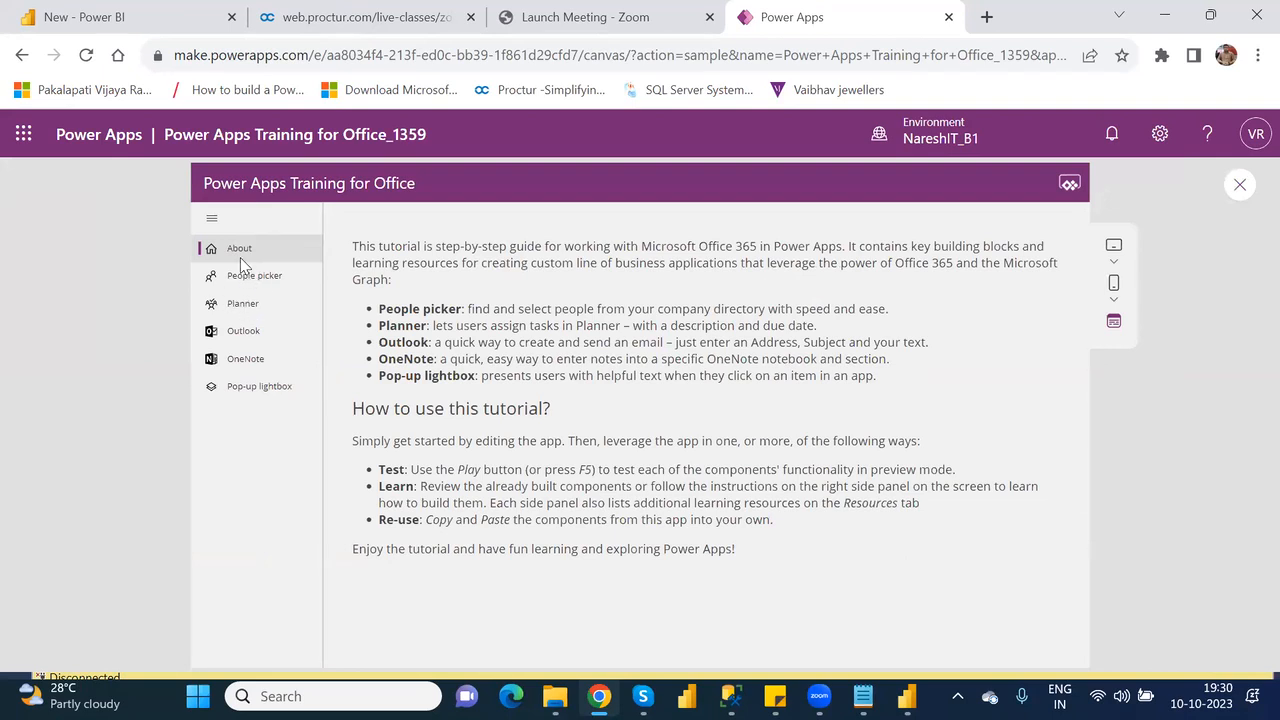
click(212, 223)
click(212, 223)
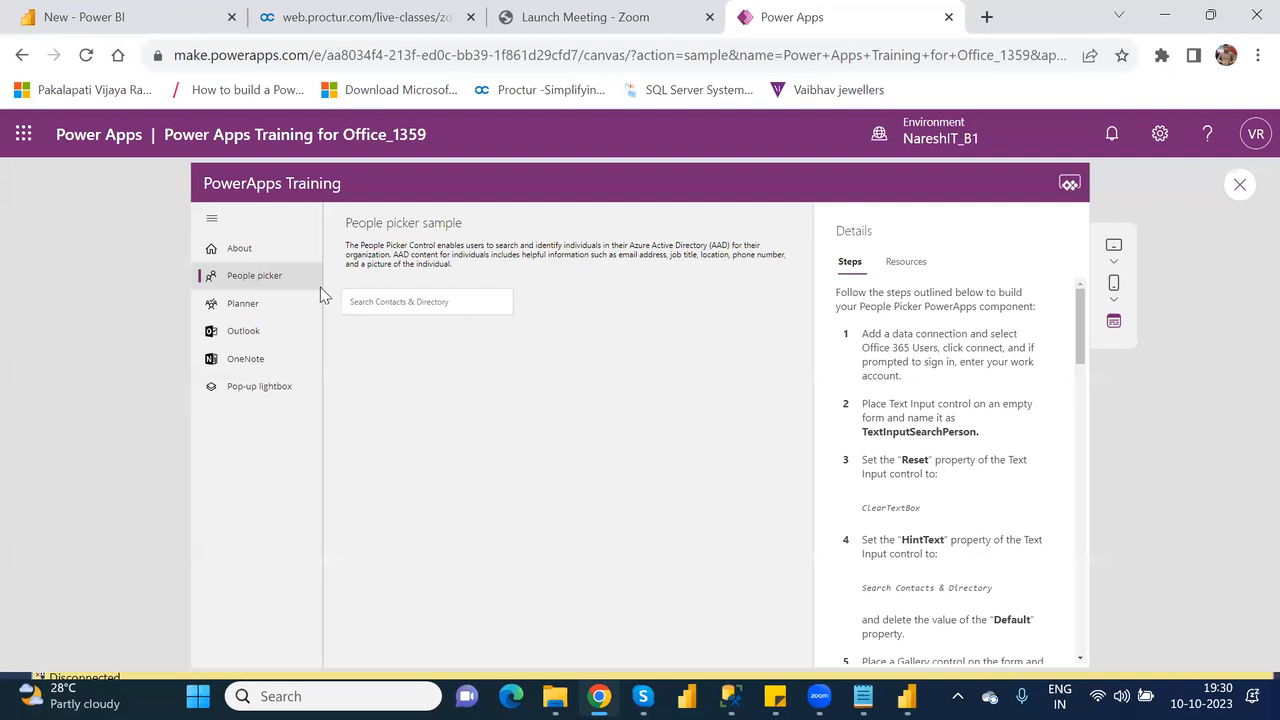
click(429, 304)
click(248, 303)
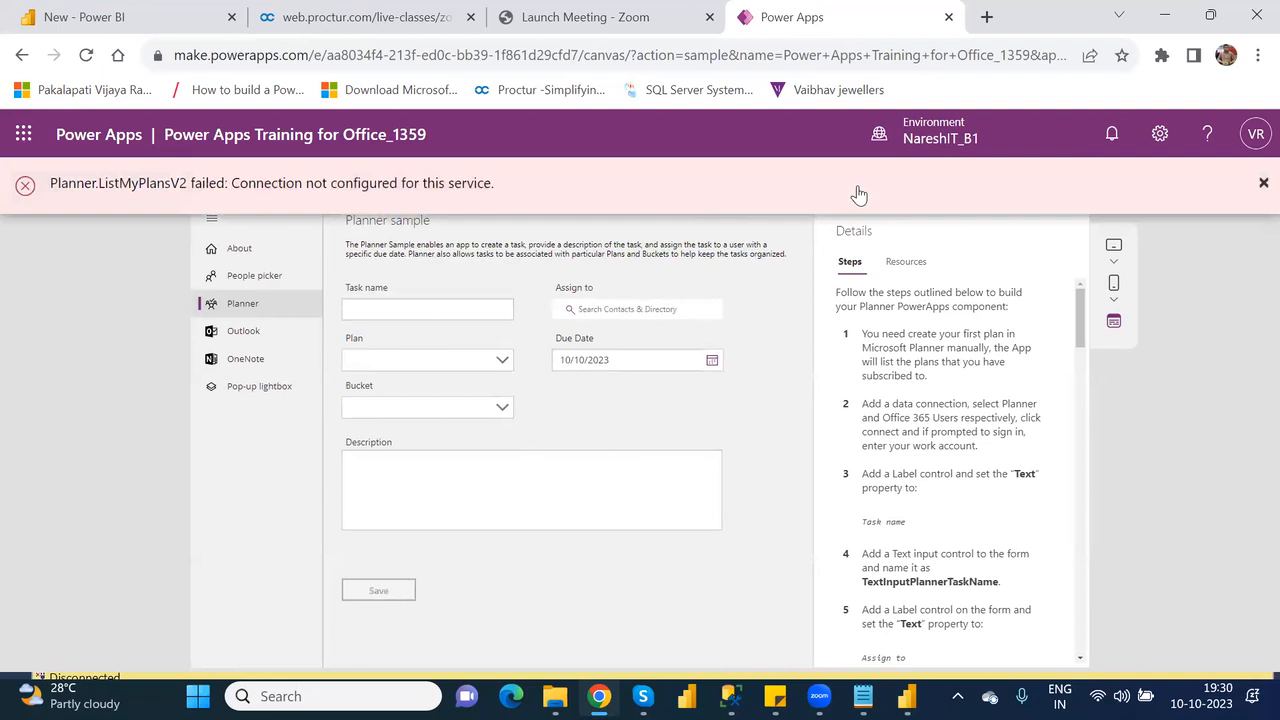
click(1259, 185)
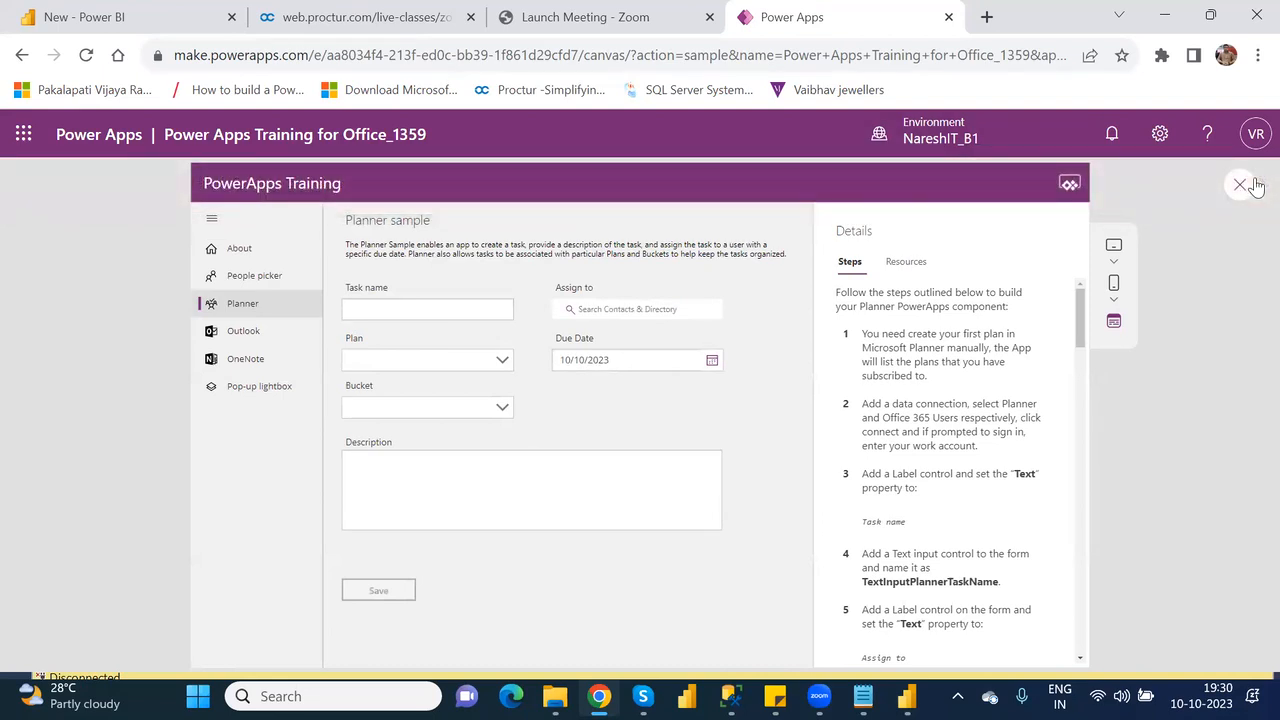
click(235, 333)
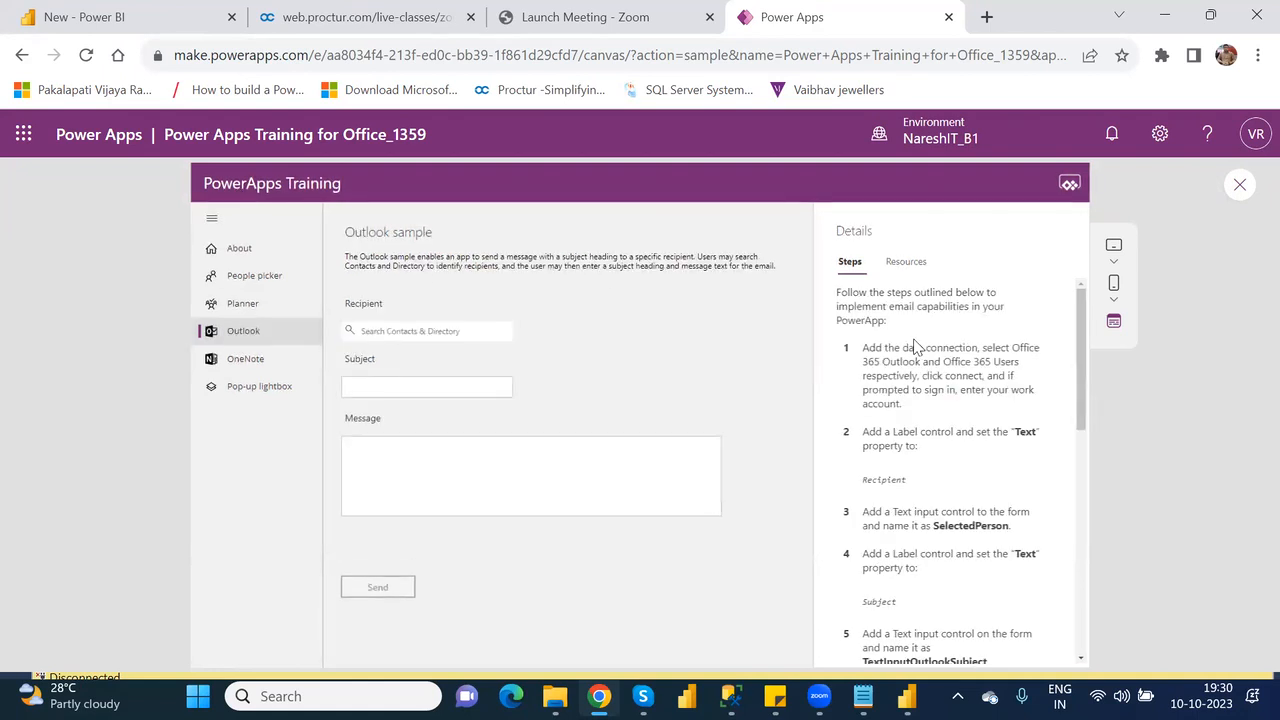
click(1237, 187)
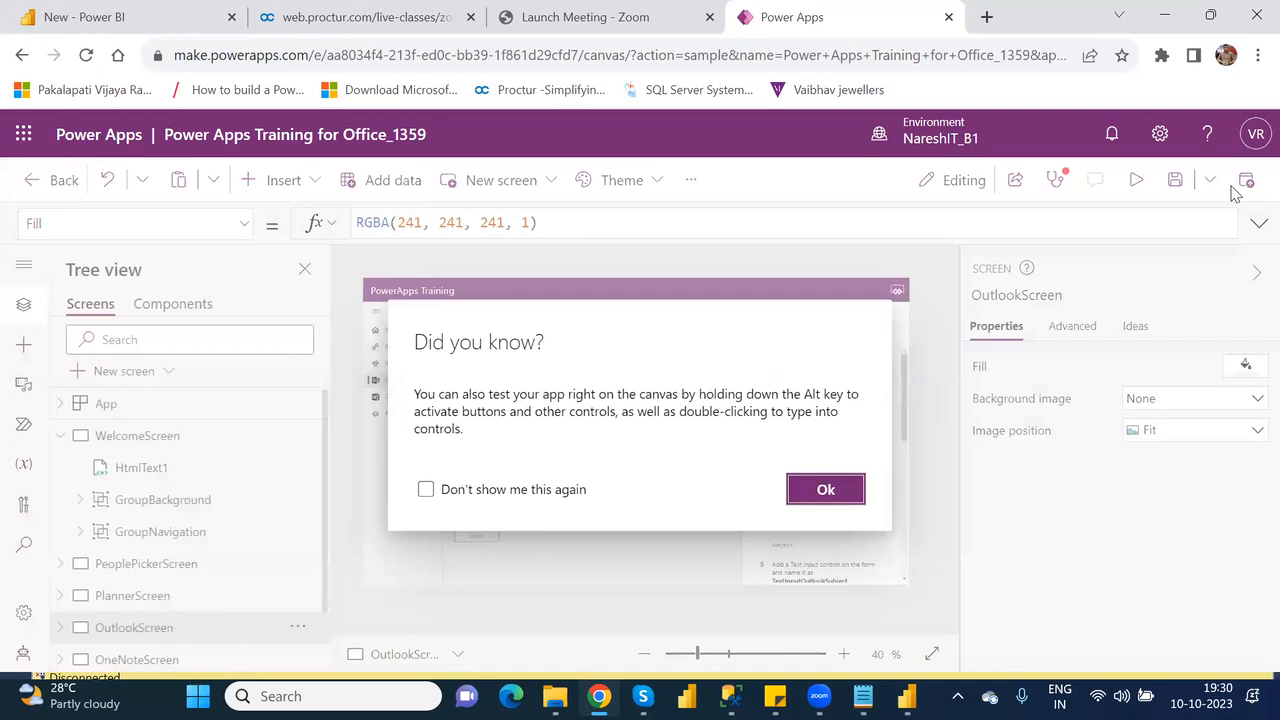
click(825, 489)
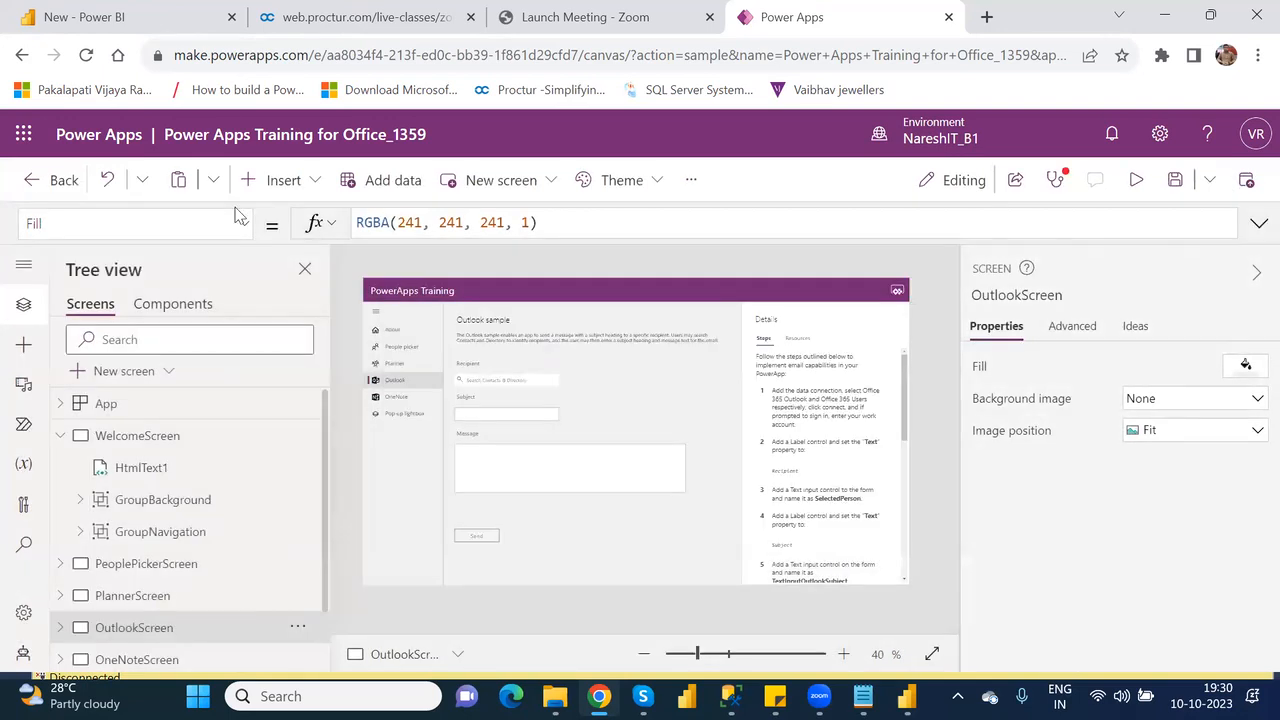
Leave the training app and create a Tablet-format canvas app from the Budget Tracker template, skipping the studio welcome message.
click(22, 56)
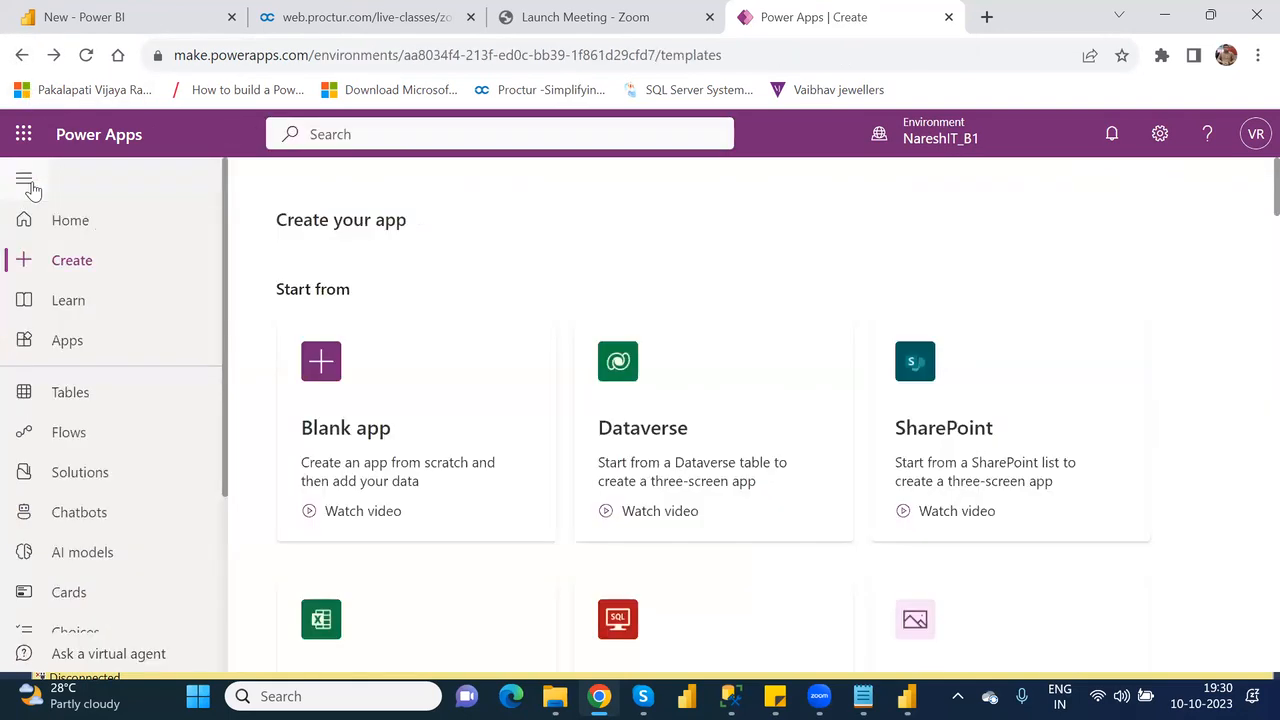
click(82, 271)
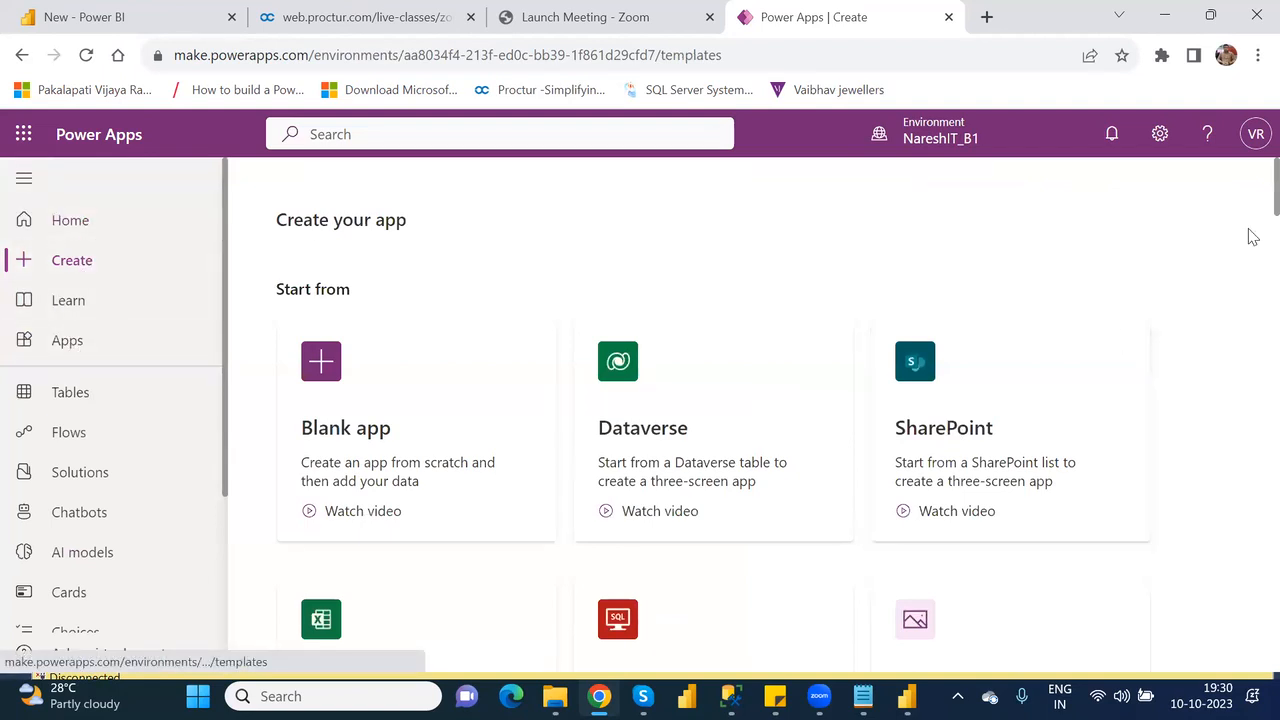
scroll(1250, 215, down, 7)
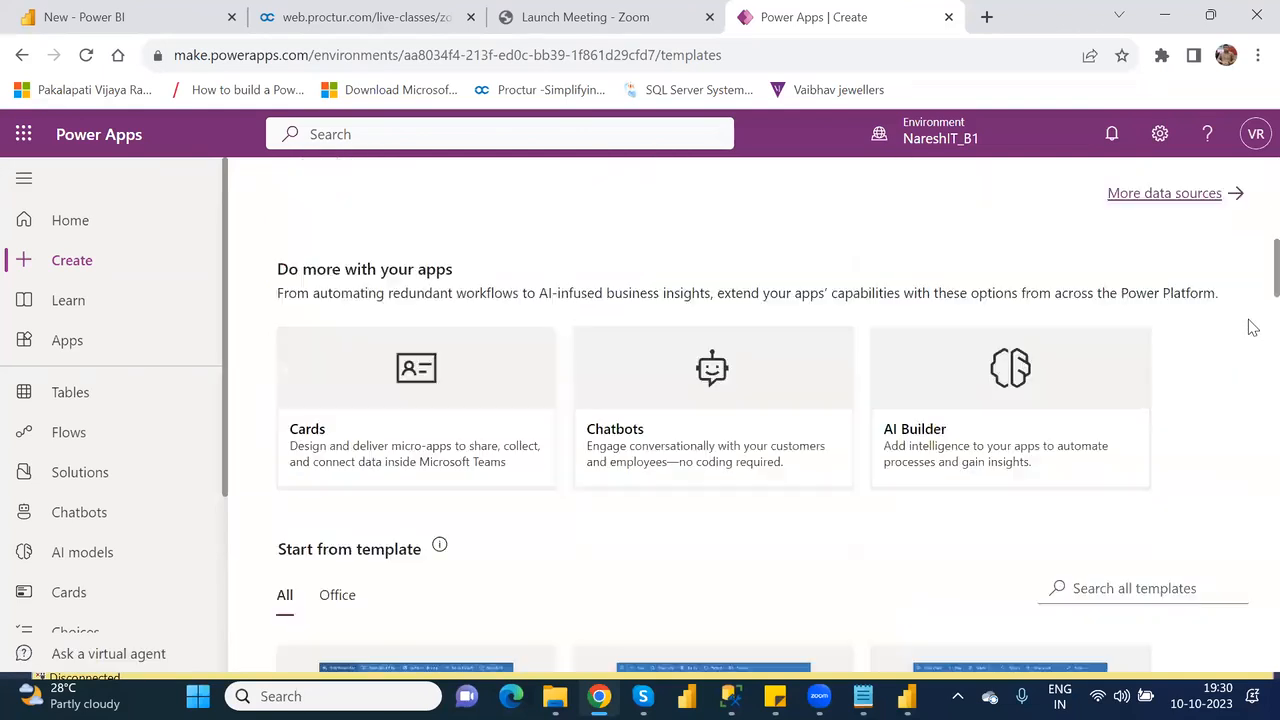
scroll(1252, 347, down, 5)
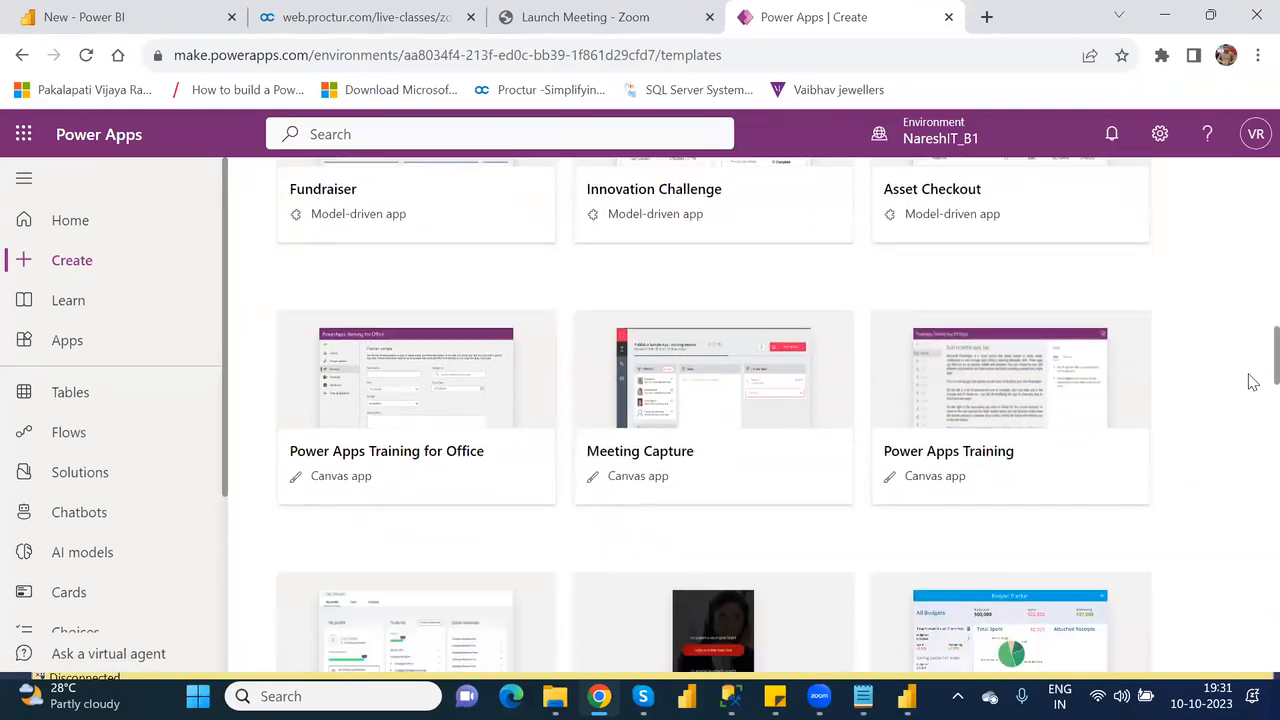
scroll(1250, 395, down, 2)
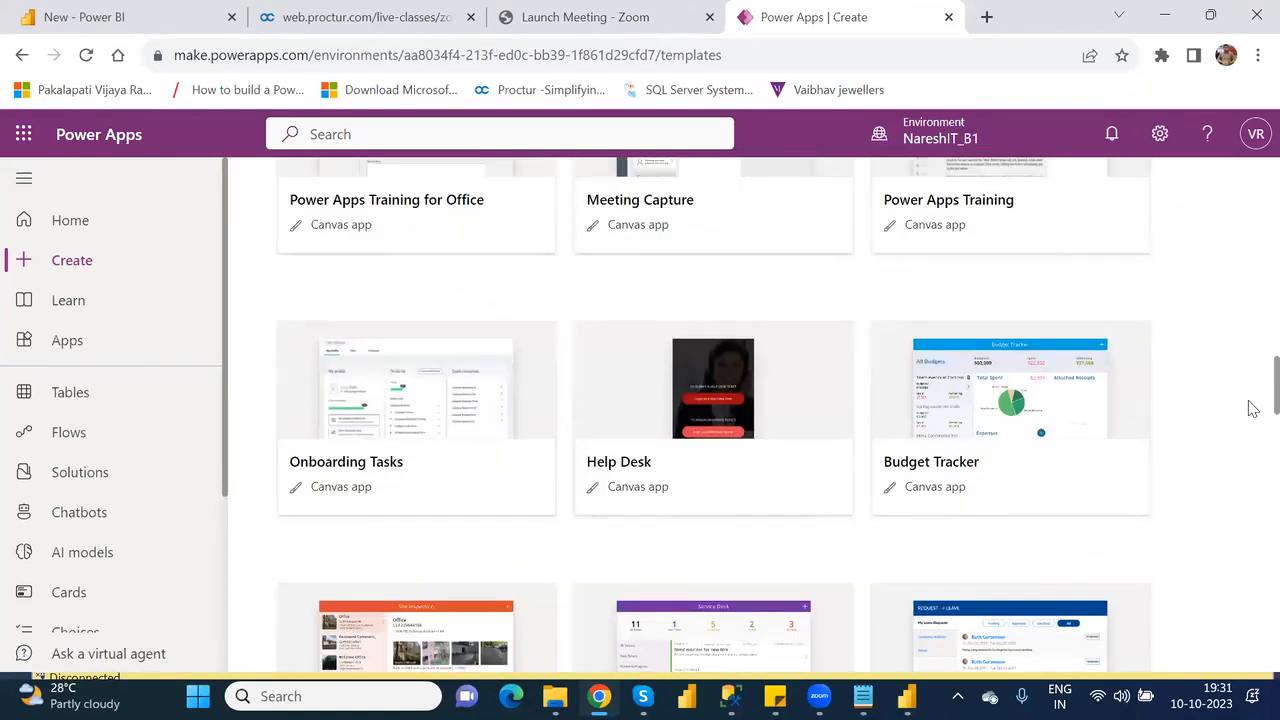
click(1010, 398)
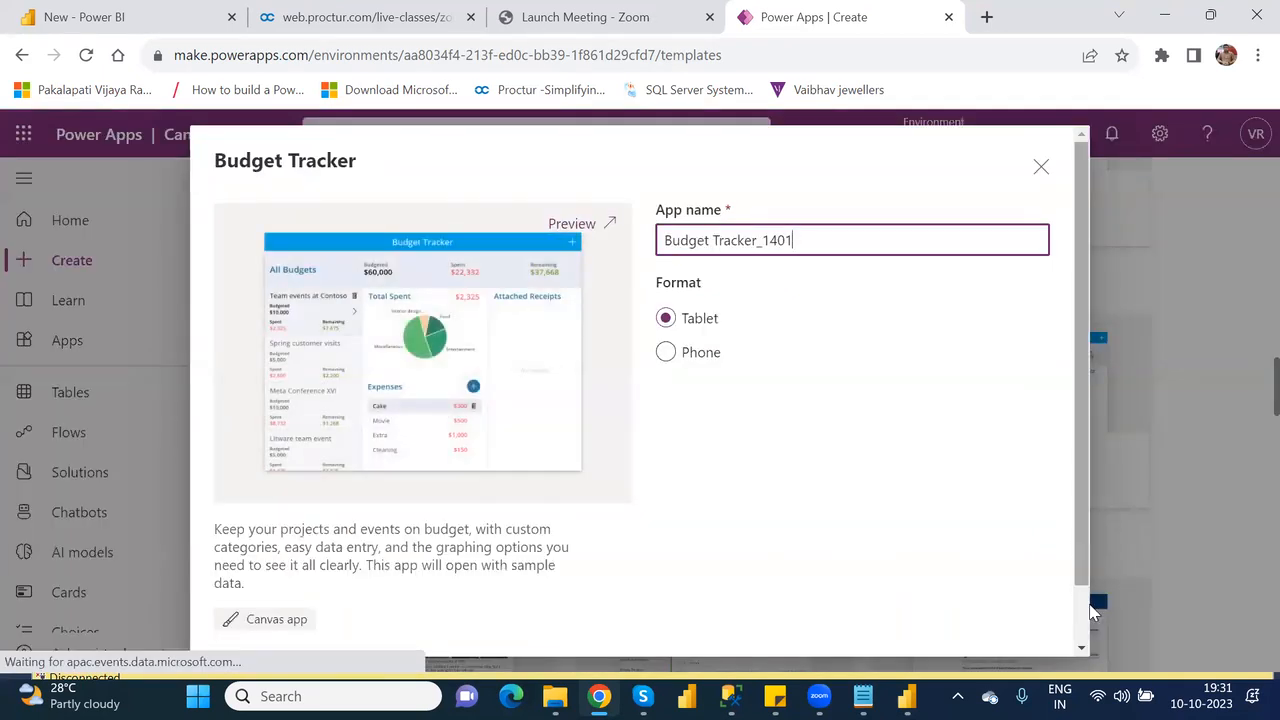
scroll(1085, 628, down, 1)
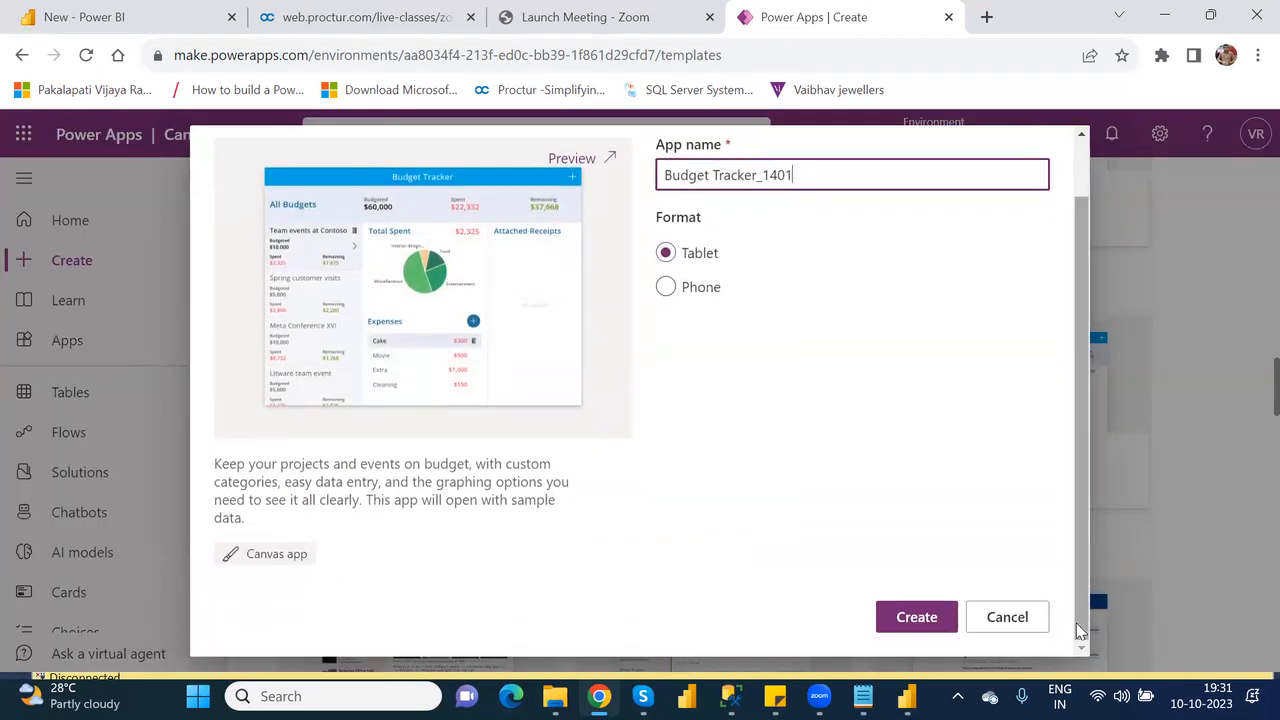
click(947, 620)
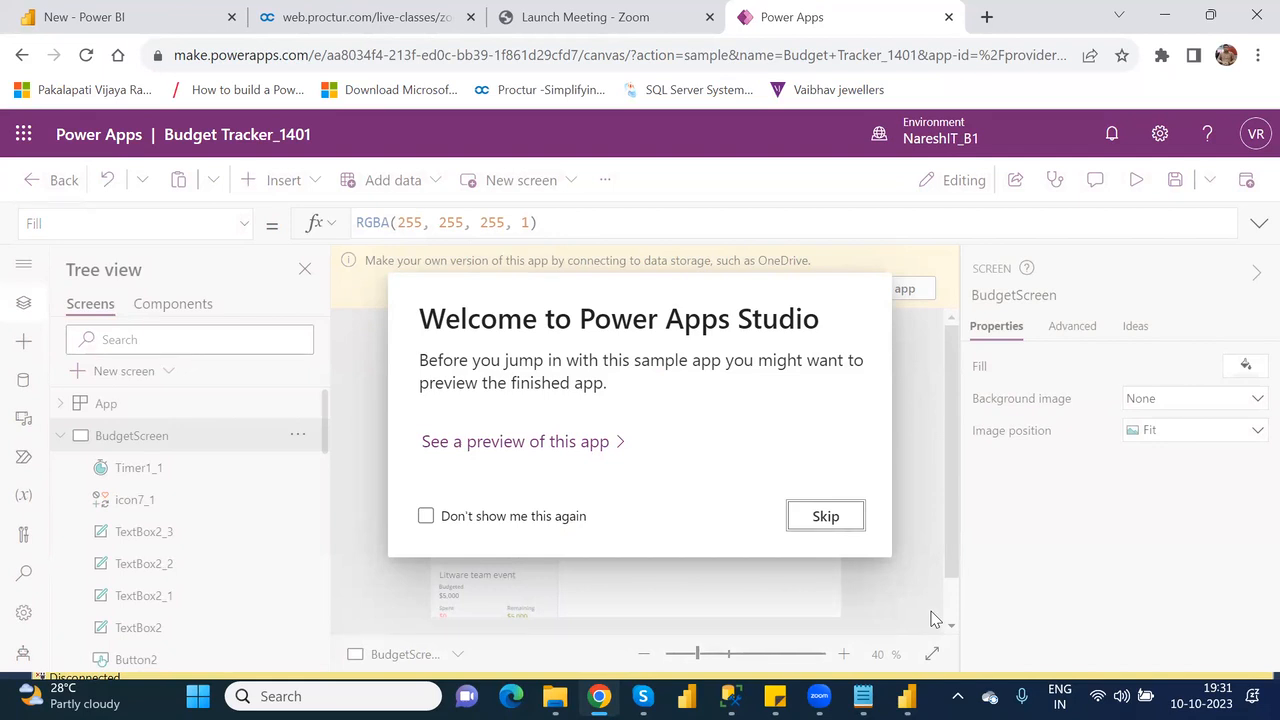
click(825, 516)
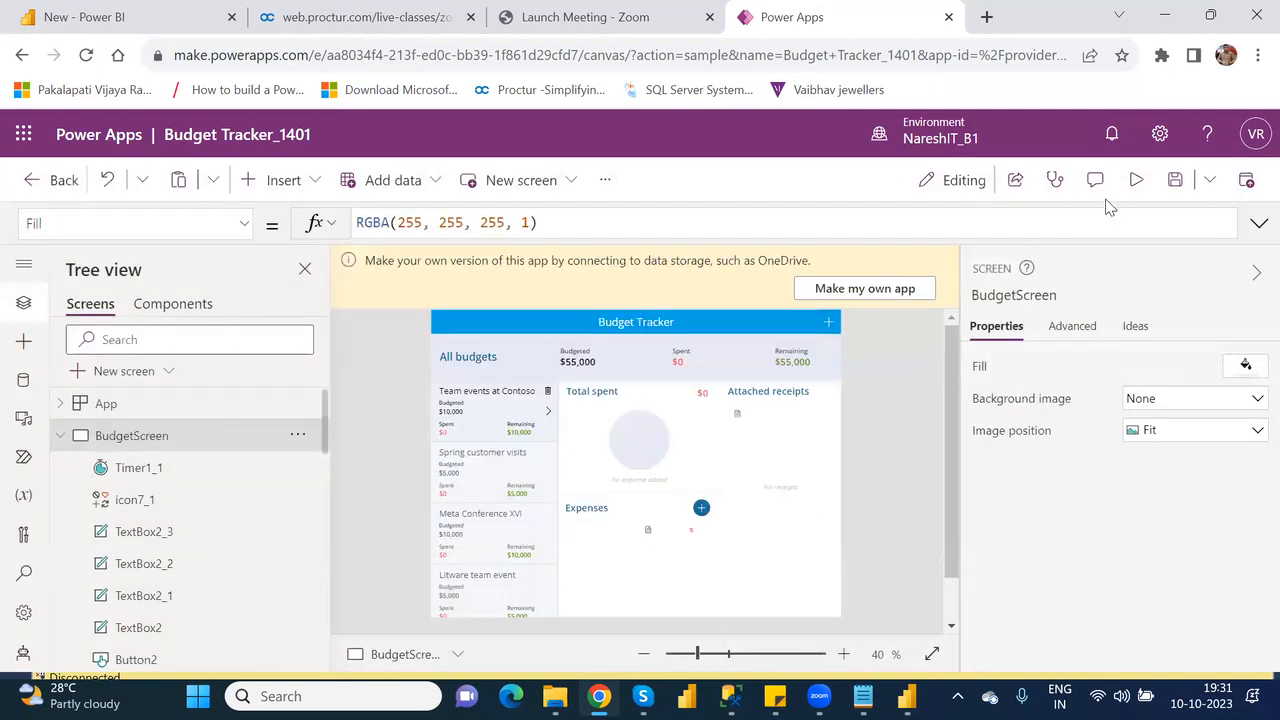
Preview the Budget Tracker app and examine the Spring customer visits budget and its form for adding an expense.
click(1134, 181)
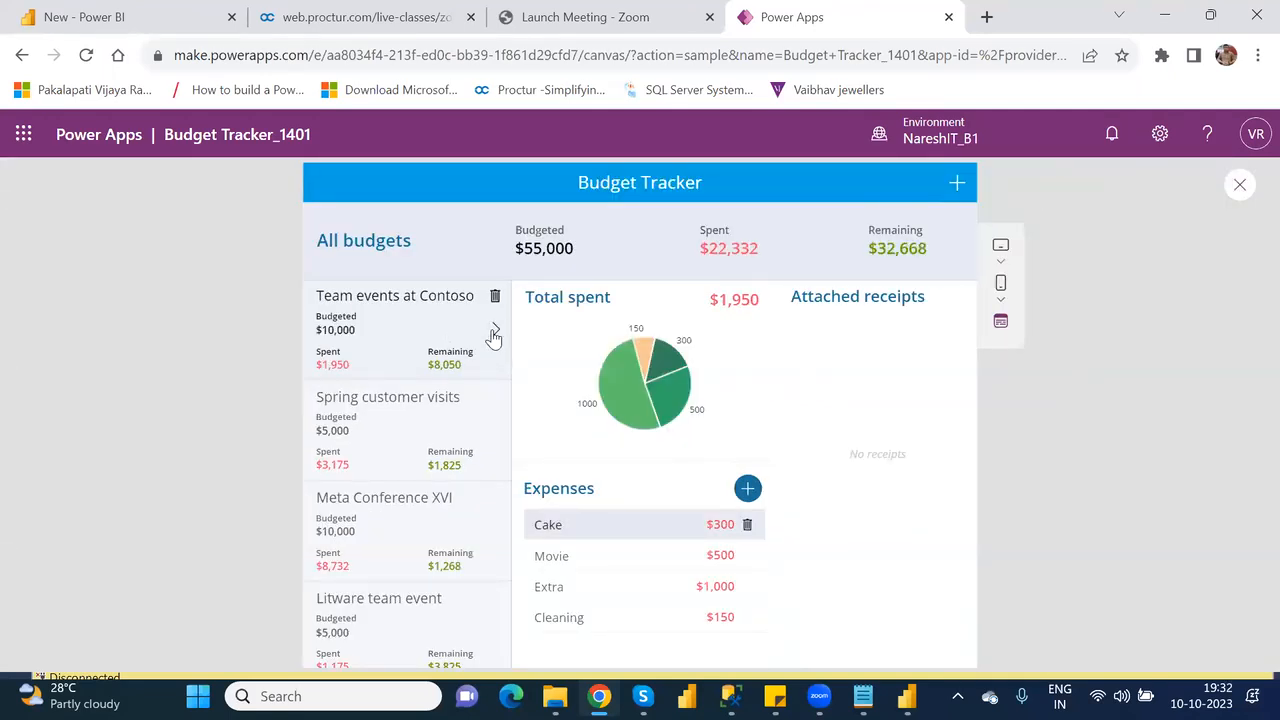
click(493, 441)
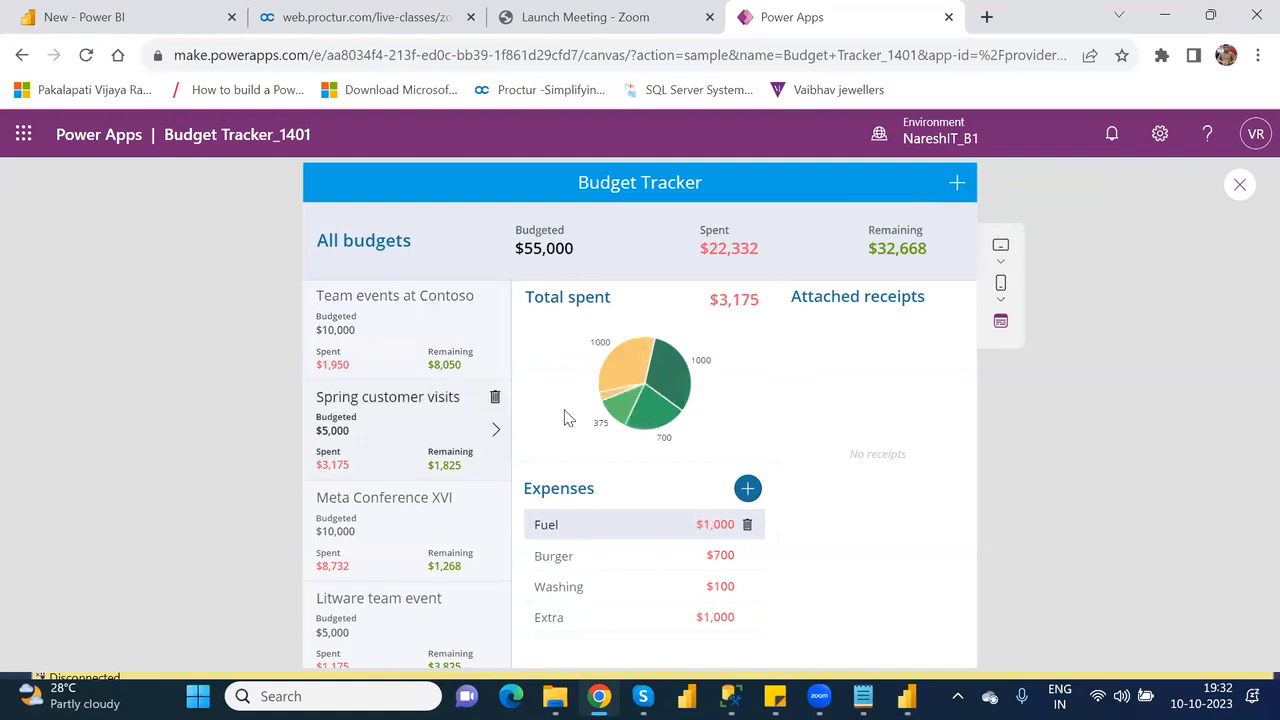
click(746, 494)
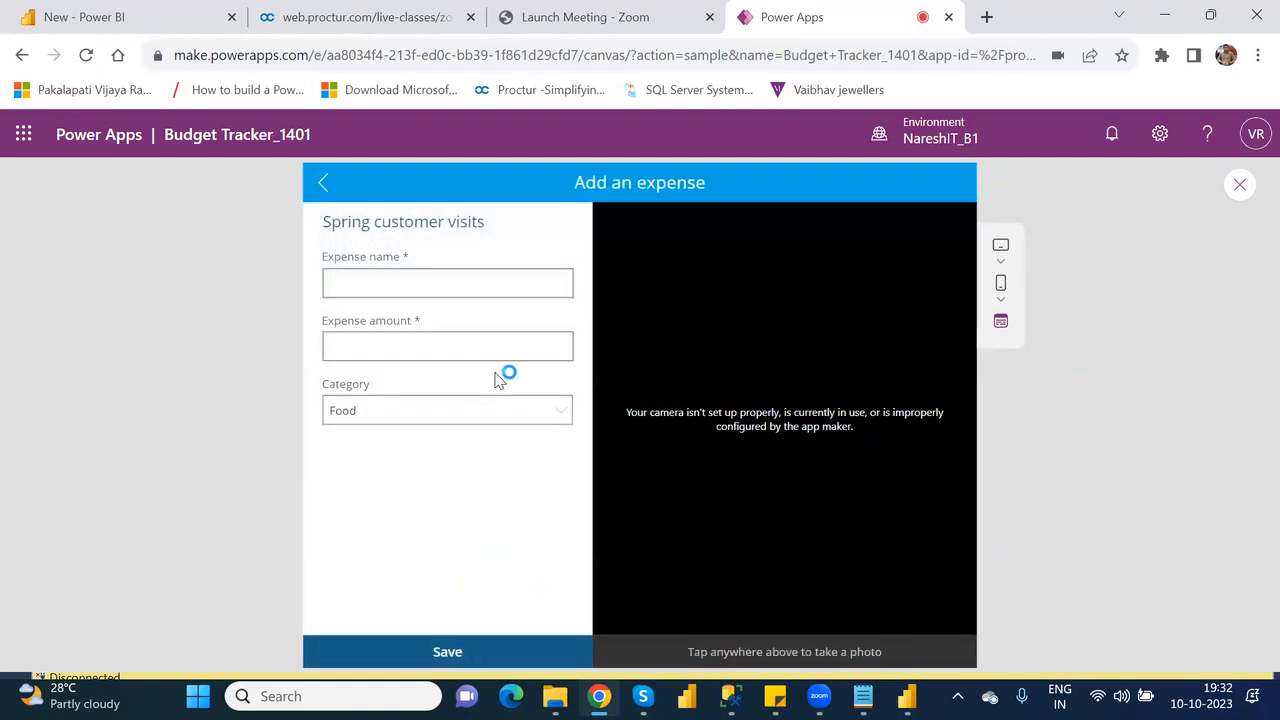
click(321, 185)
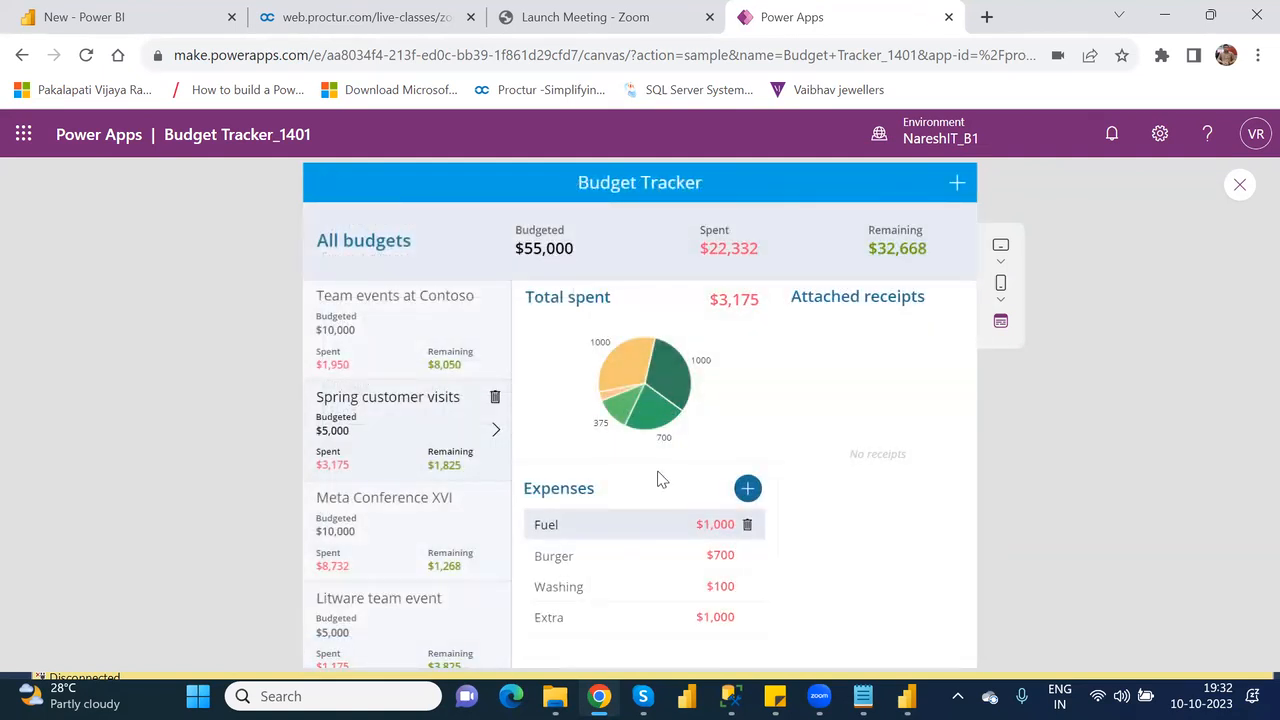
click(747, 493)
click(747, 489)
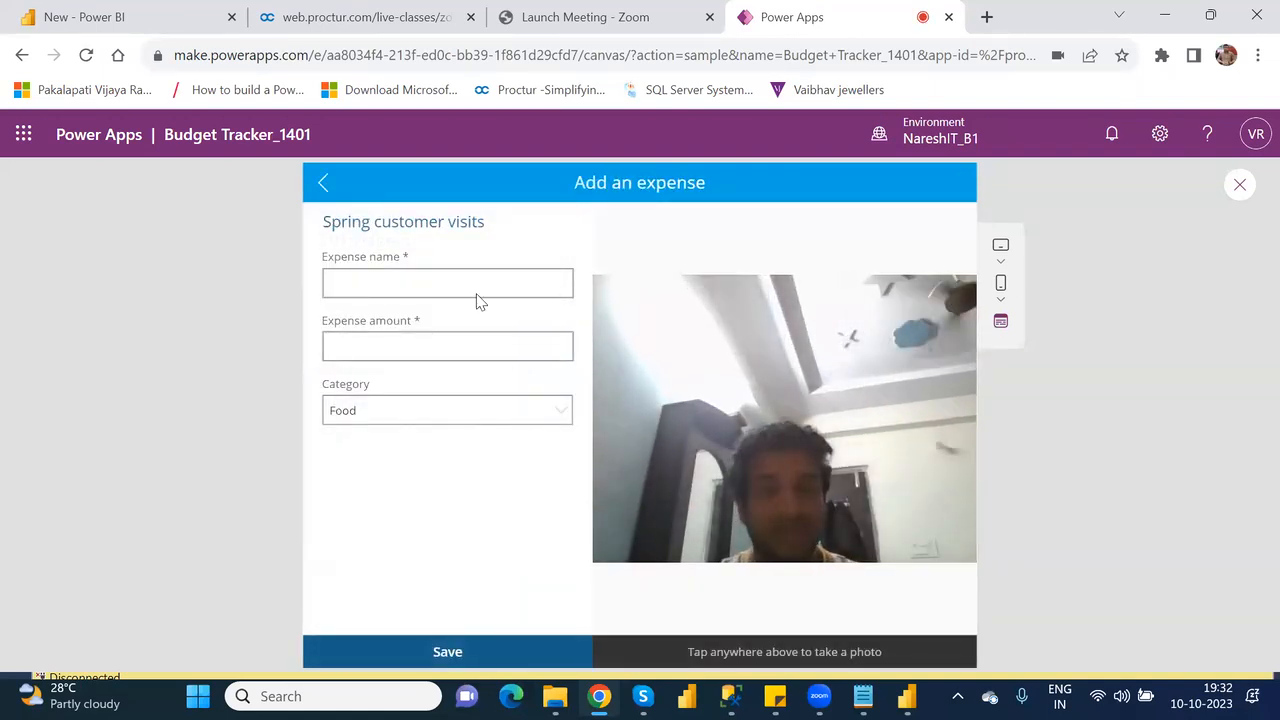
click(321, 185)
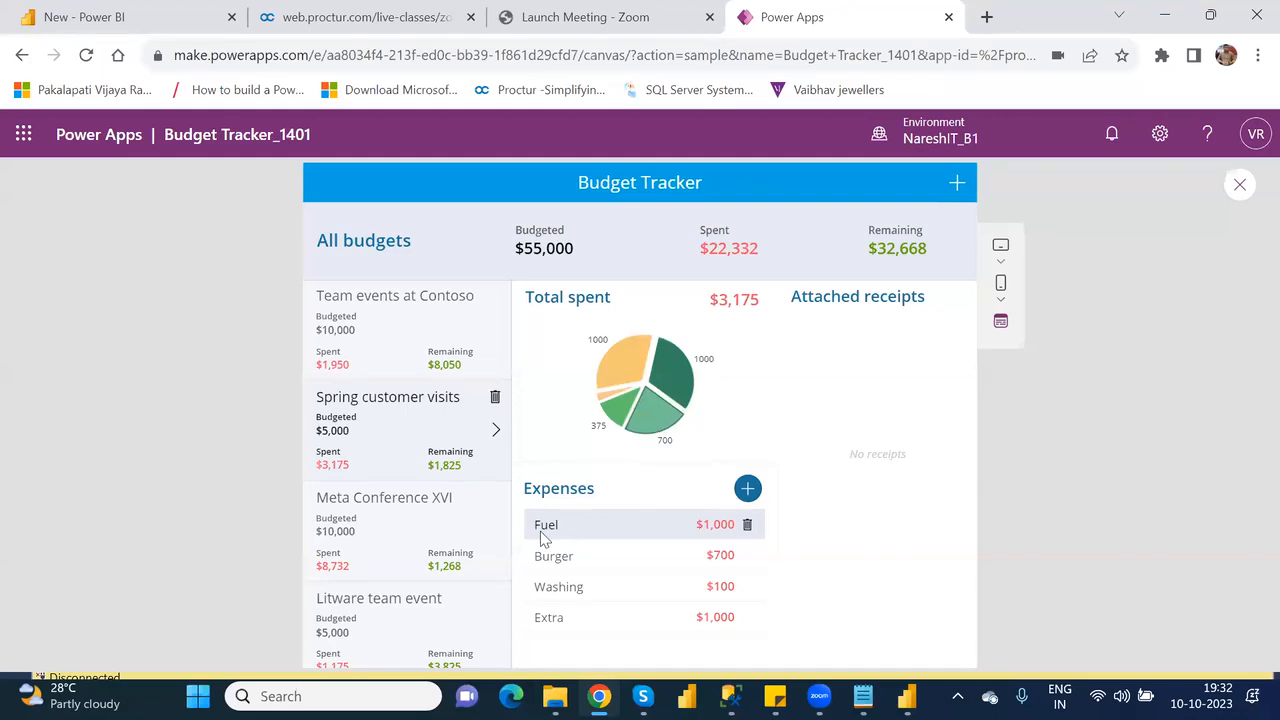
View the expenses of the Meta Conference XVI budget, then close and restart the app preview.
click(497, 522)
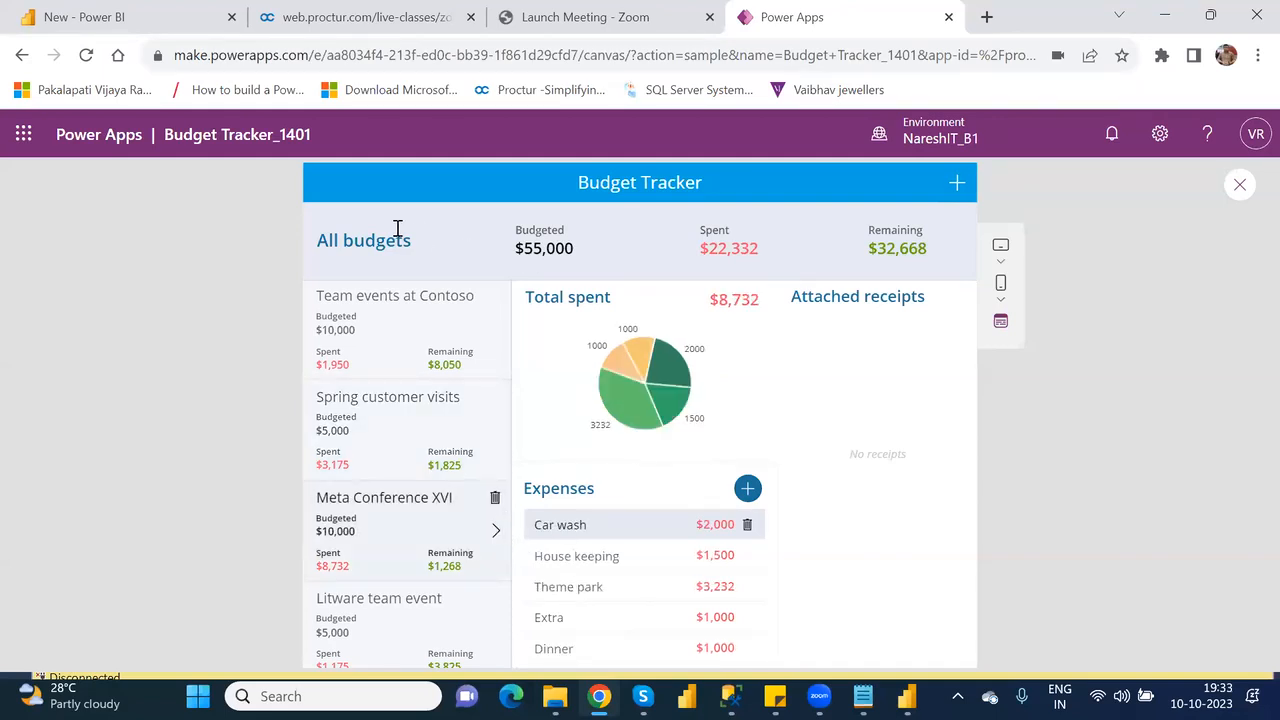
click(1241, 186)
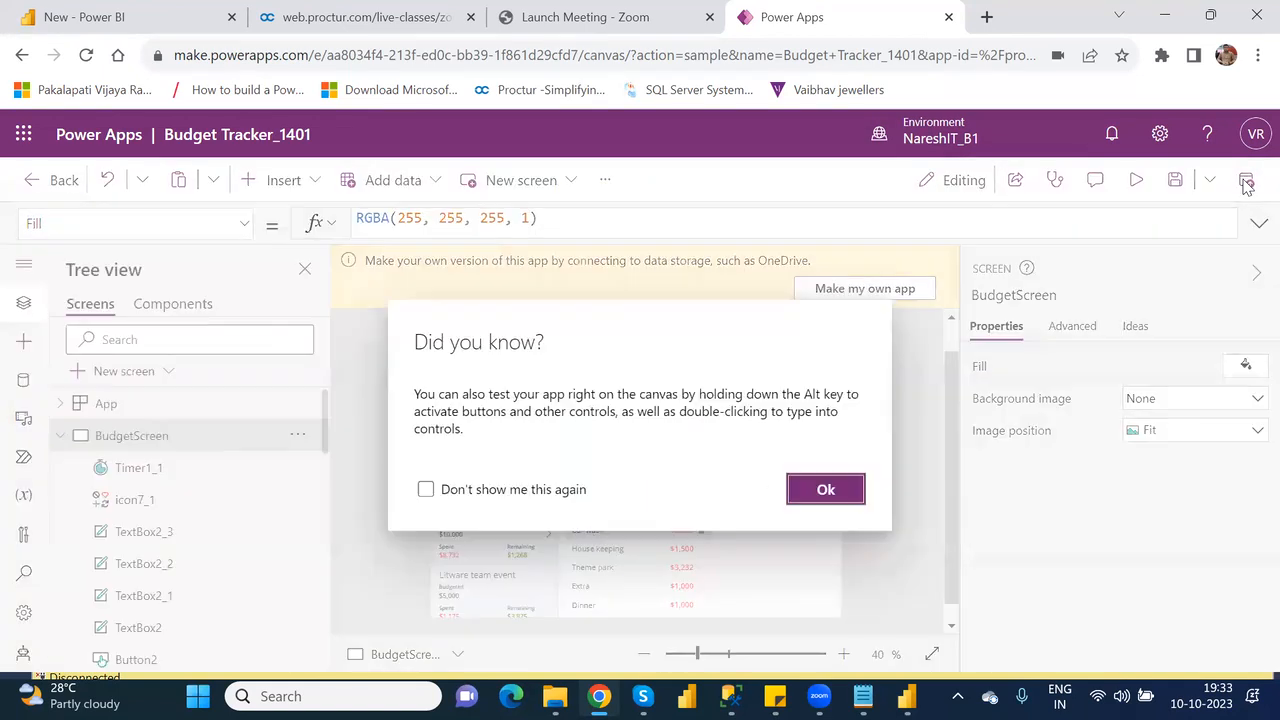
click(845, 489)
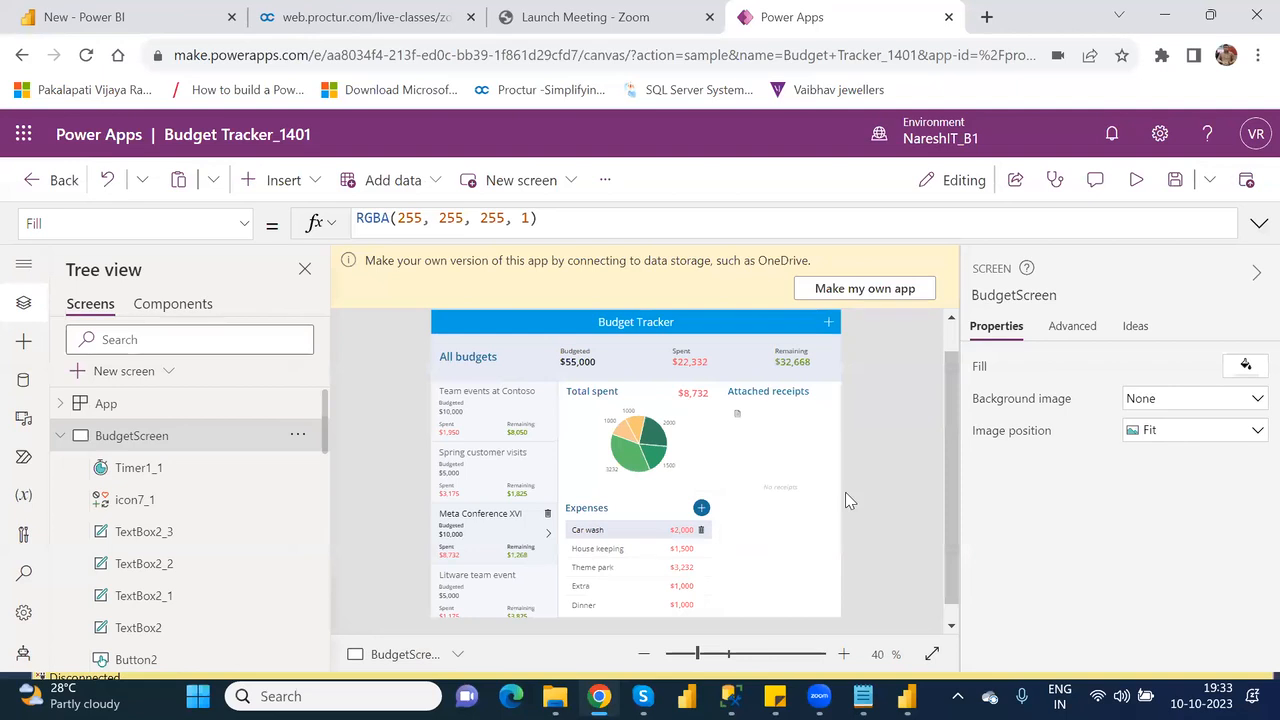
click(1138, 180)
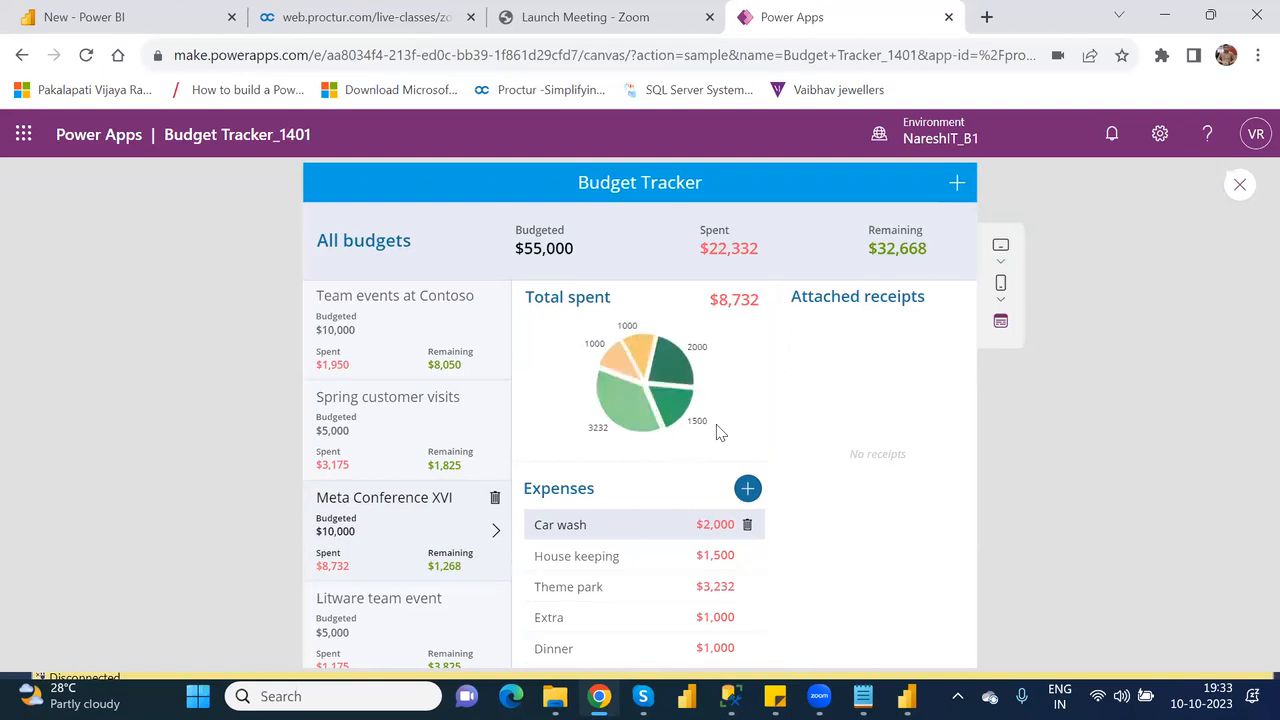
Close the Budget Tracker preview and inspect the OnSelect formula of the rectangle in the budgets gallery.
click(1241, 188)
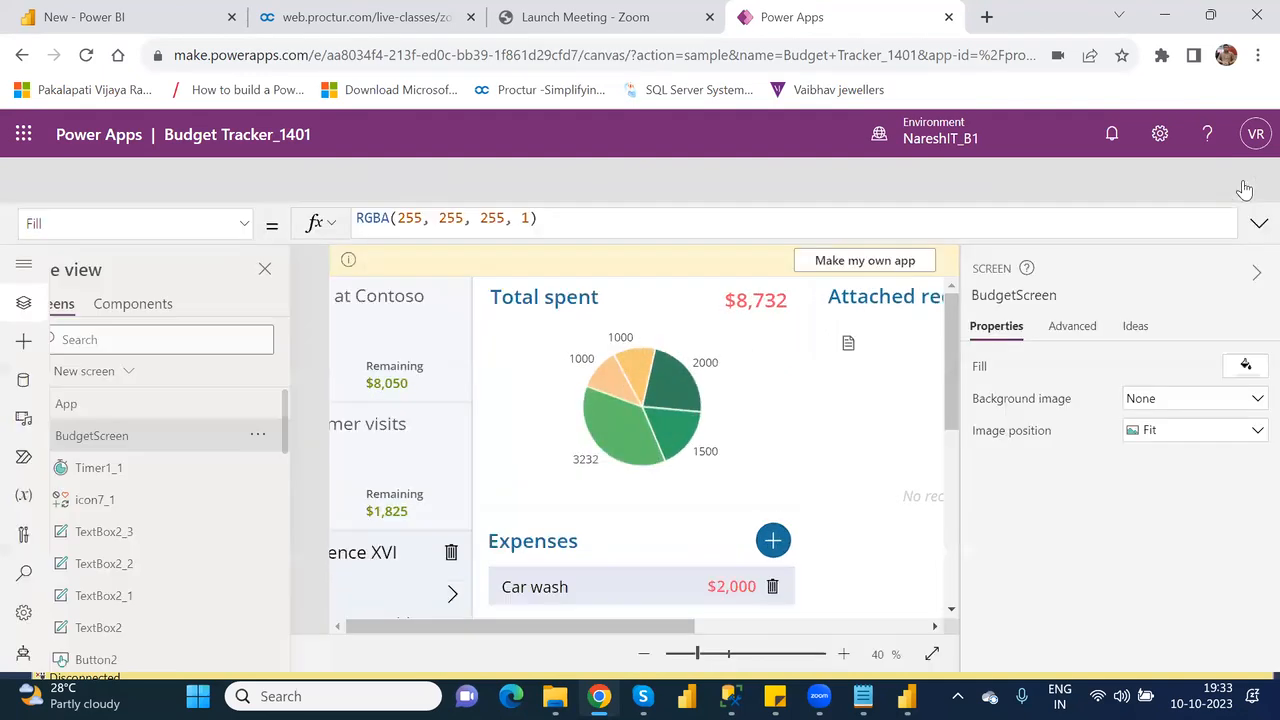
click(824, 492)
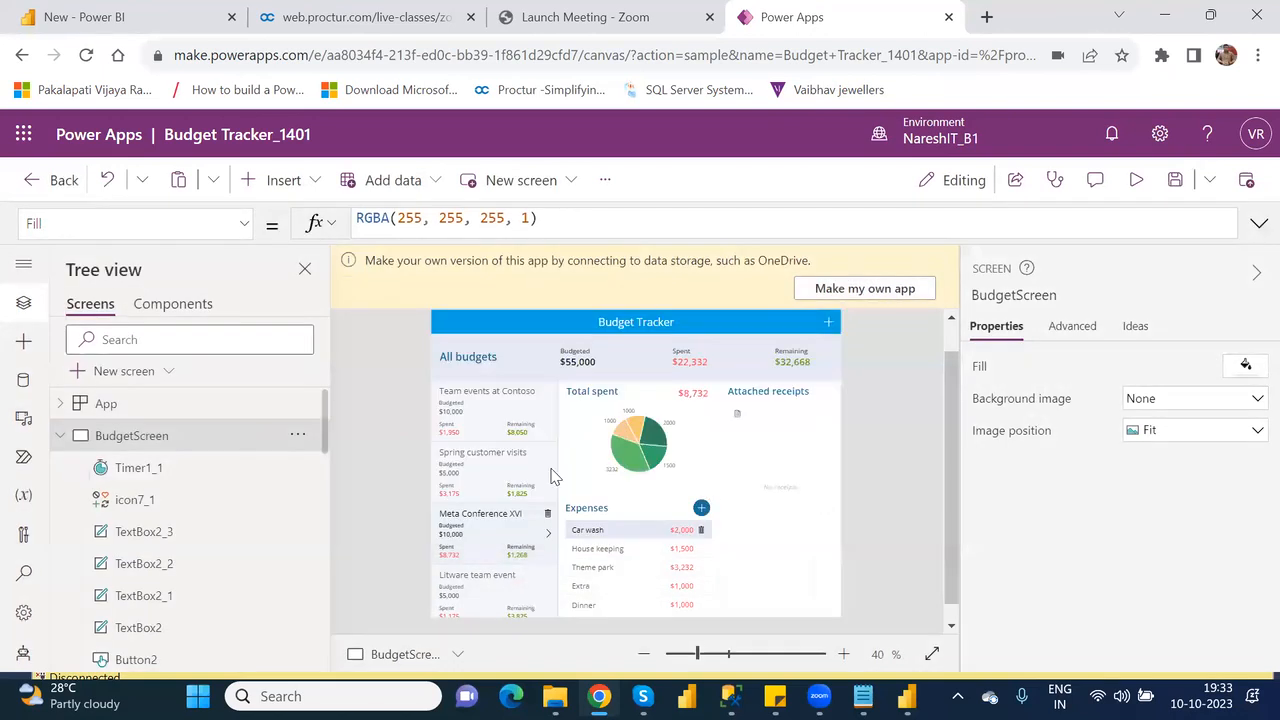
click(466, 390)
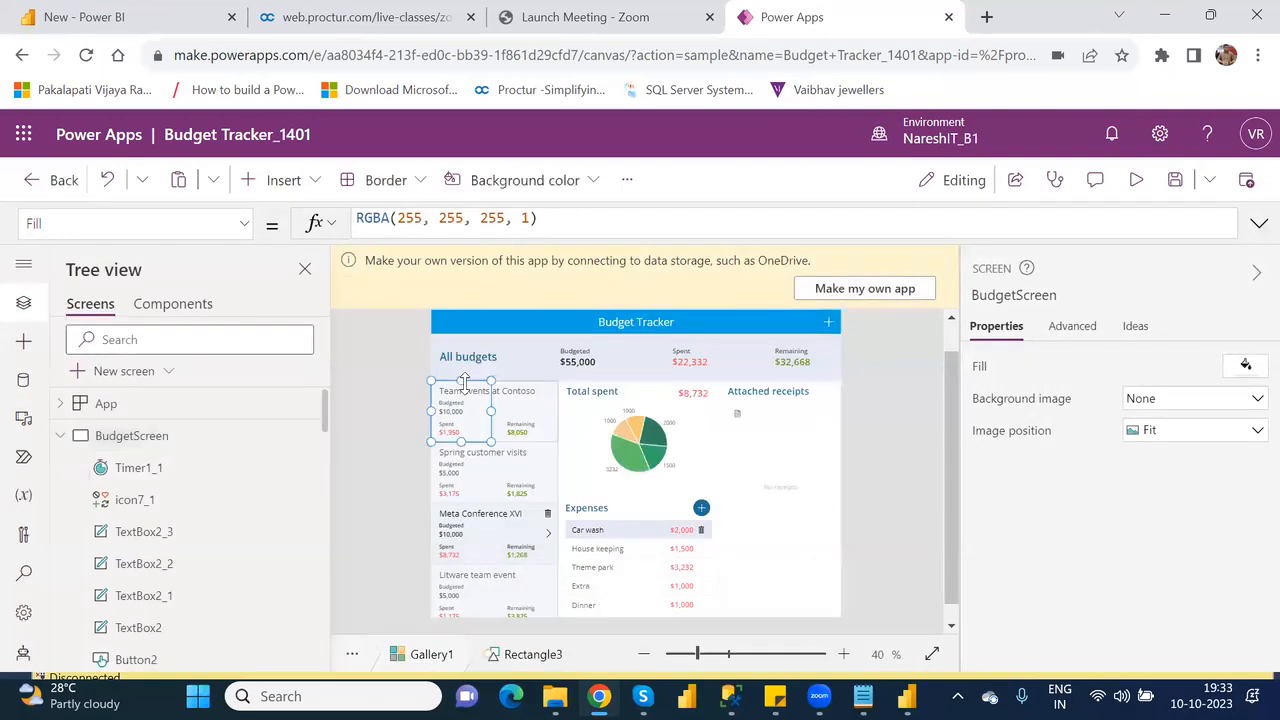
click(466, 390)
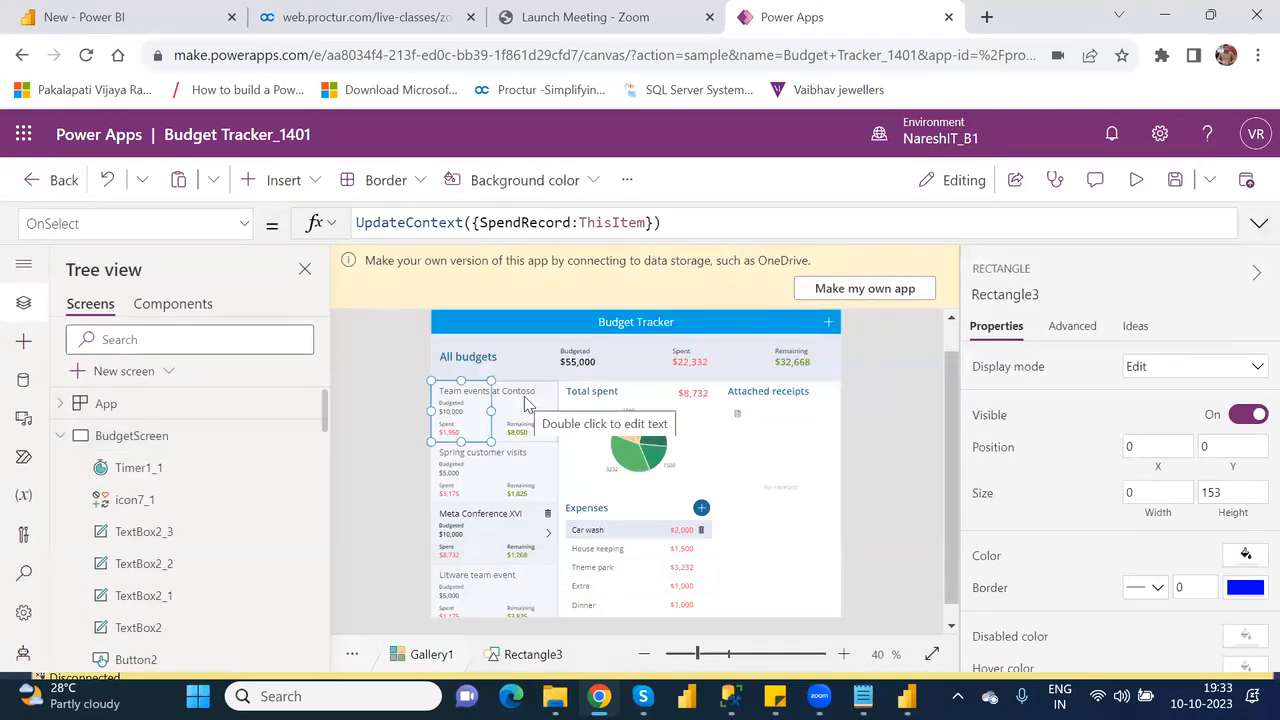
Inspect the Items formulas of the attached receipts gallery, the expenses gallery and the total spent pie chart.
scroll(325, 430, down, 10)
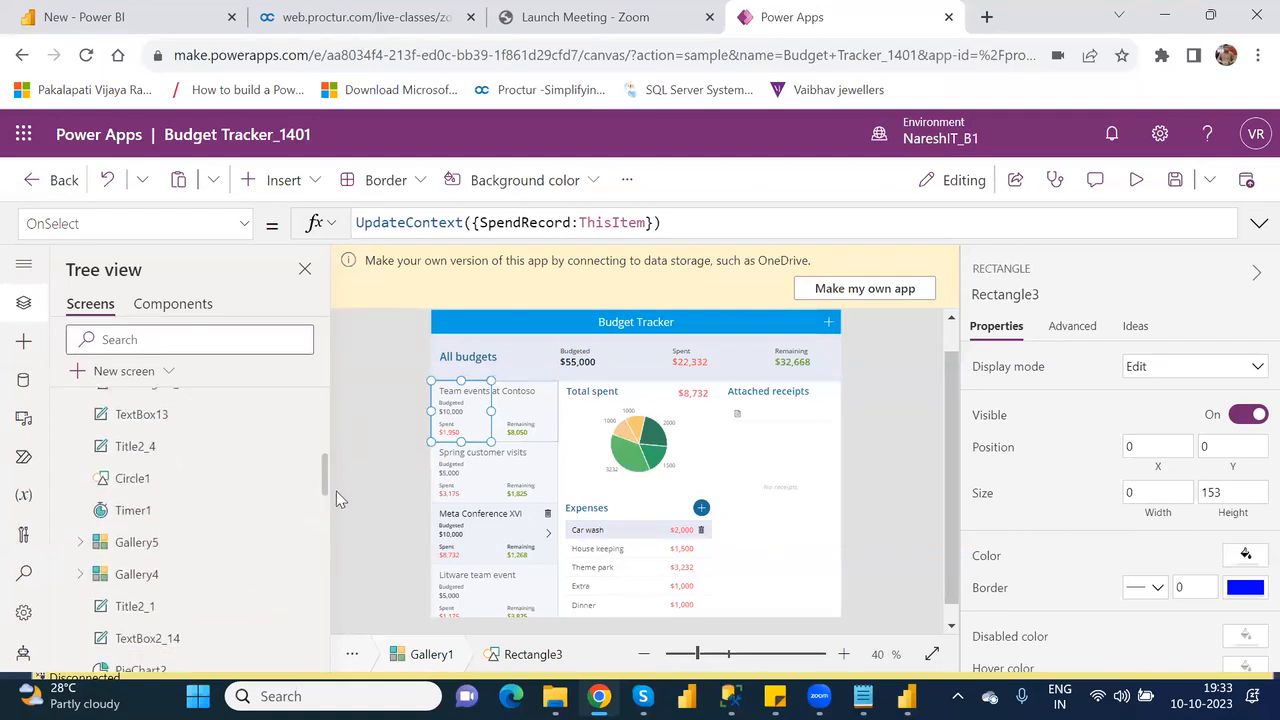
click(165, 530)
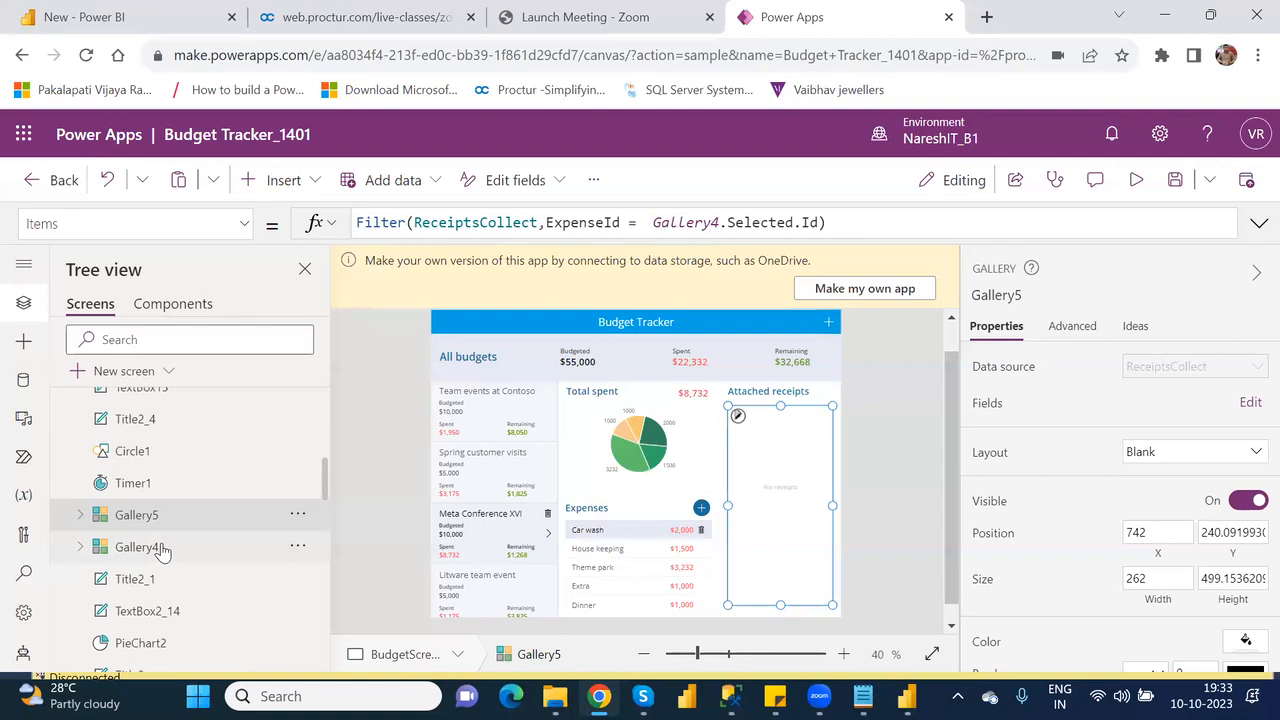
click(140, 547)
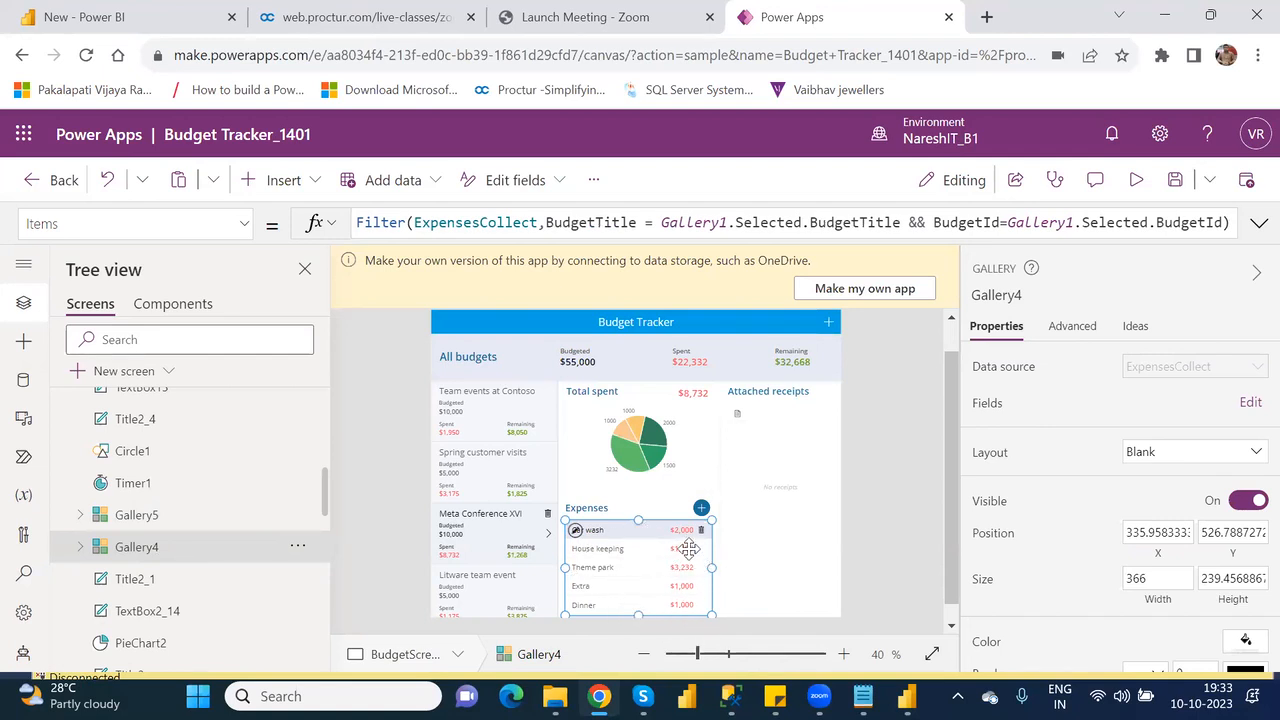
click(598, 410)
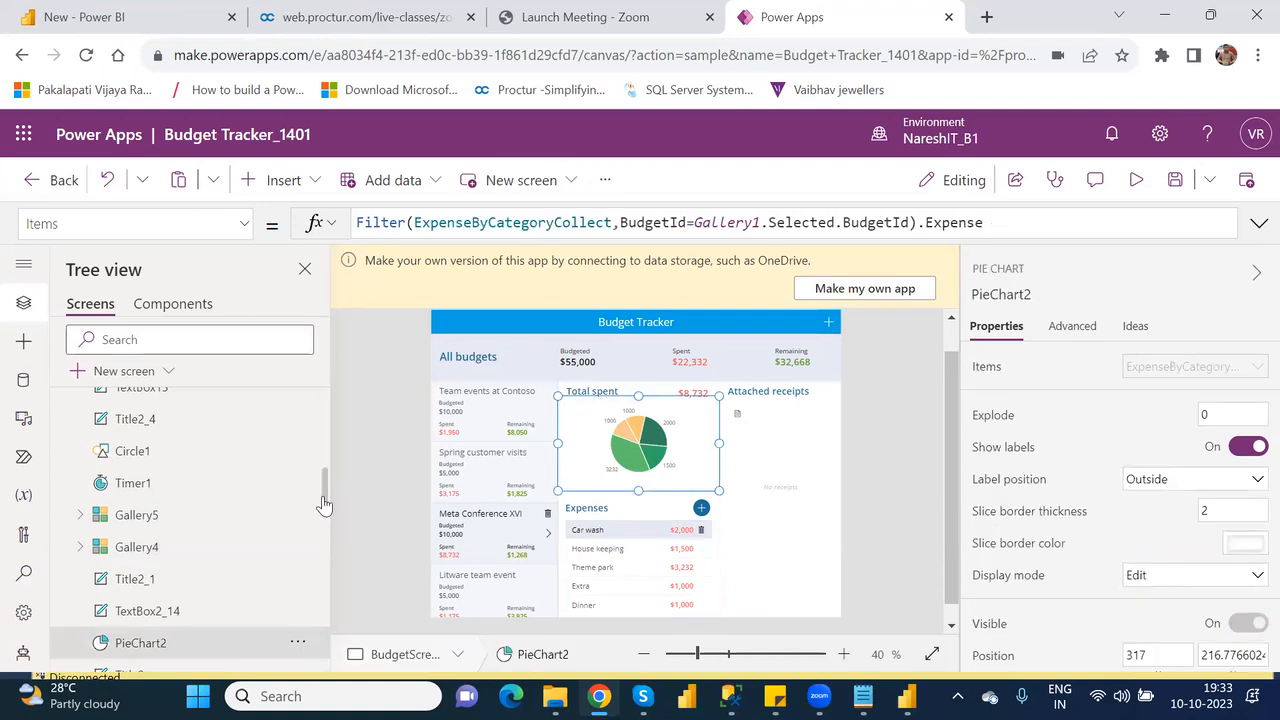
scroll(323, 505, down, 1)
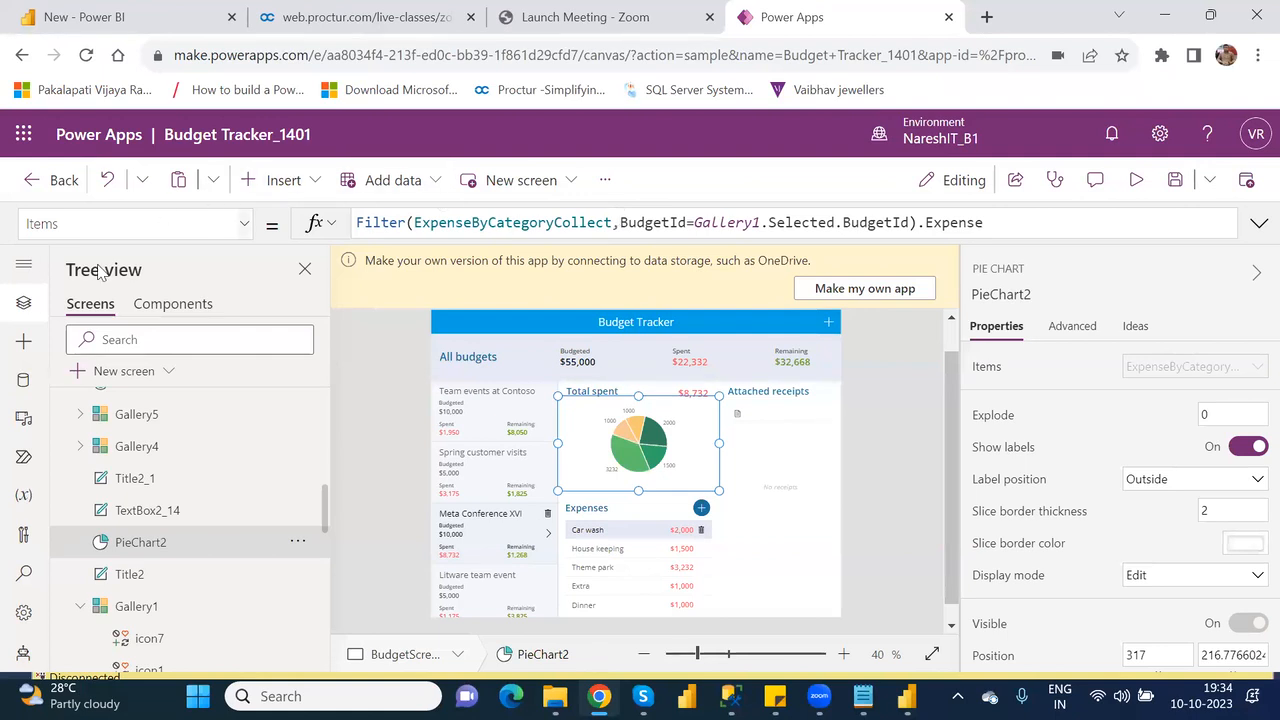
Leave the Budget Tracker app and look over the Apps page, including its new app options and list of own apps.
click(22, 56)
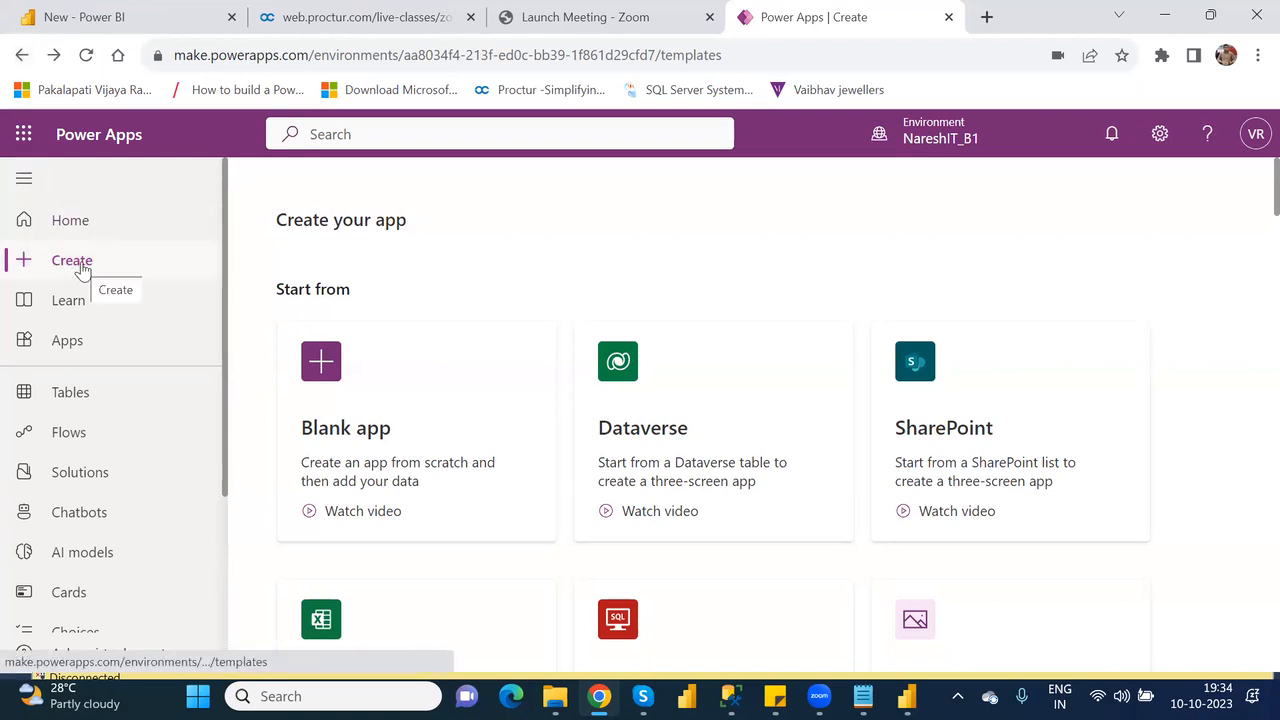
click(70, 341)
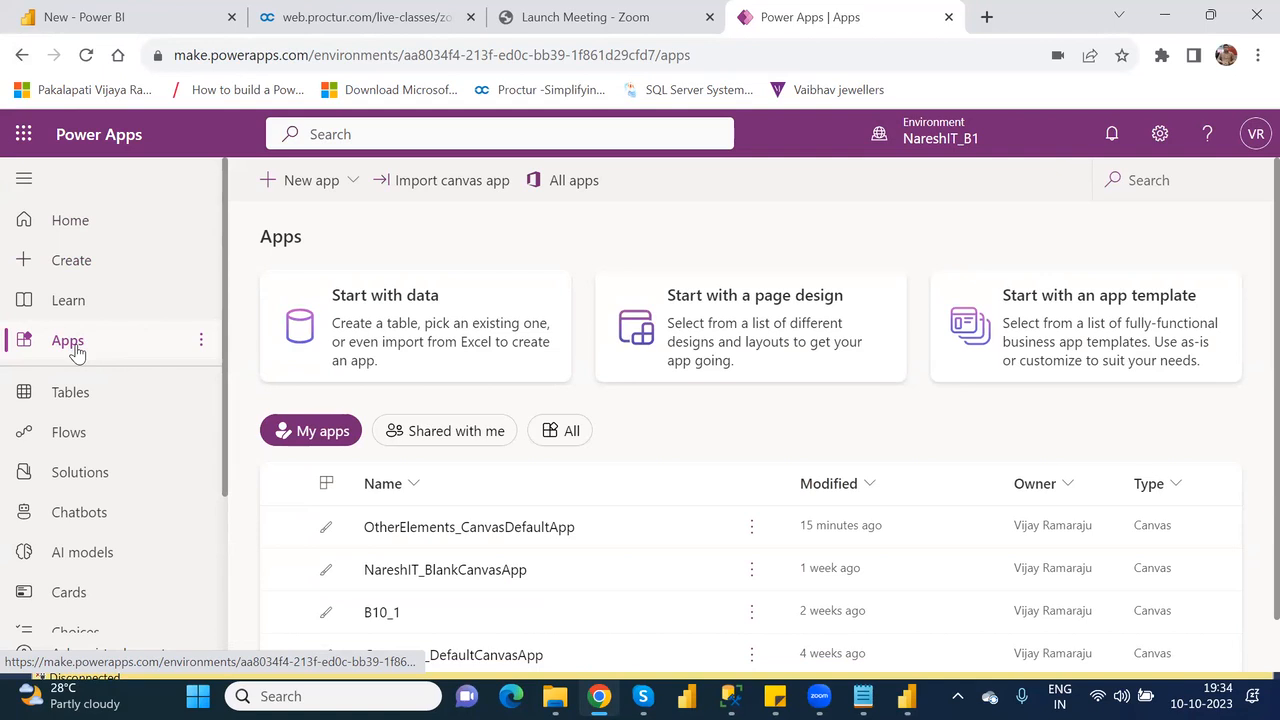
click(352, 182)
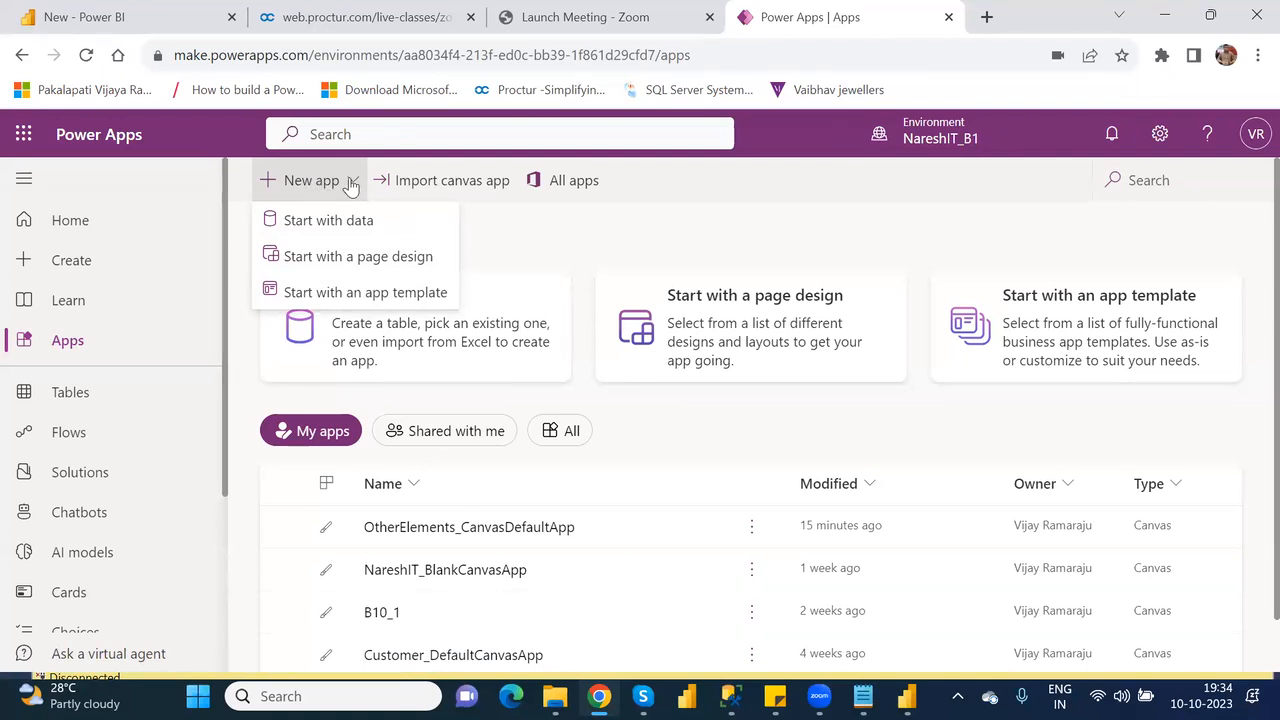
click(528, 233)
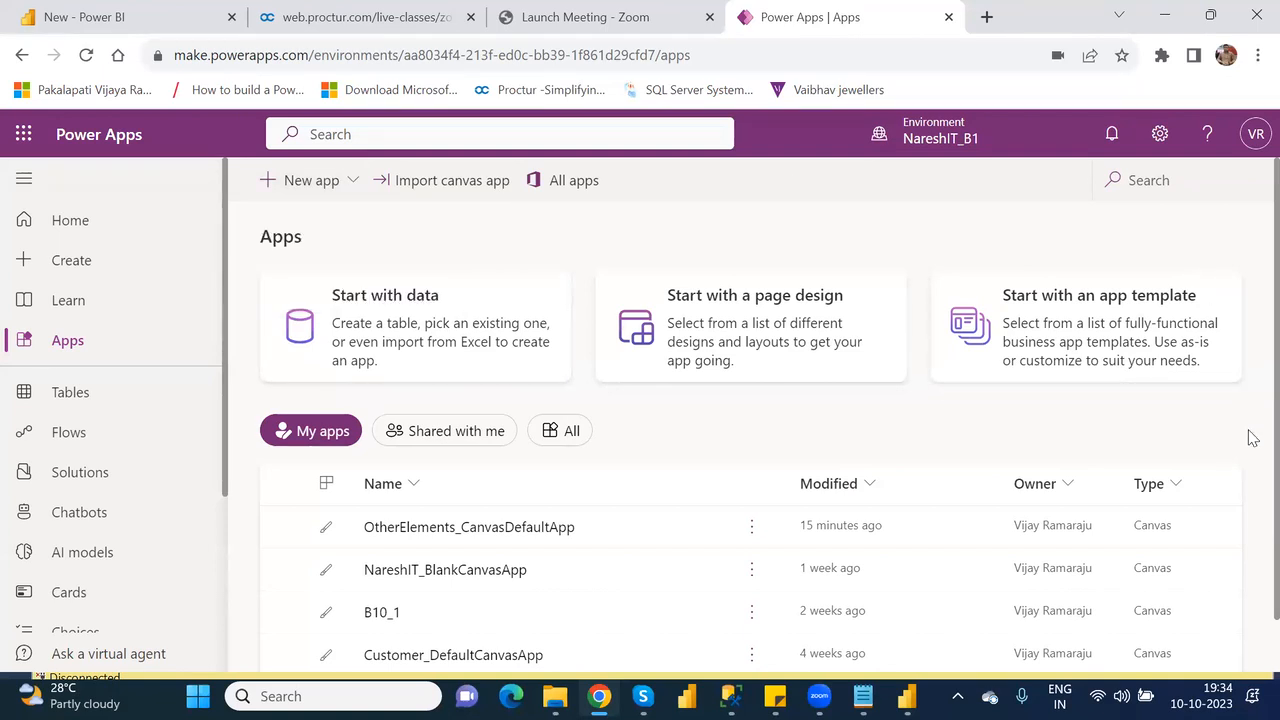
scroll(1250, 440, down, 2)
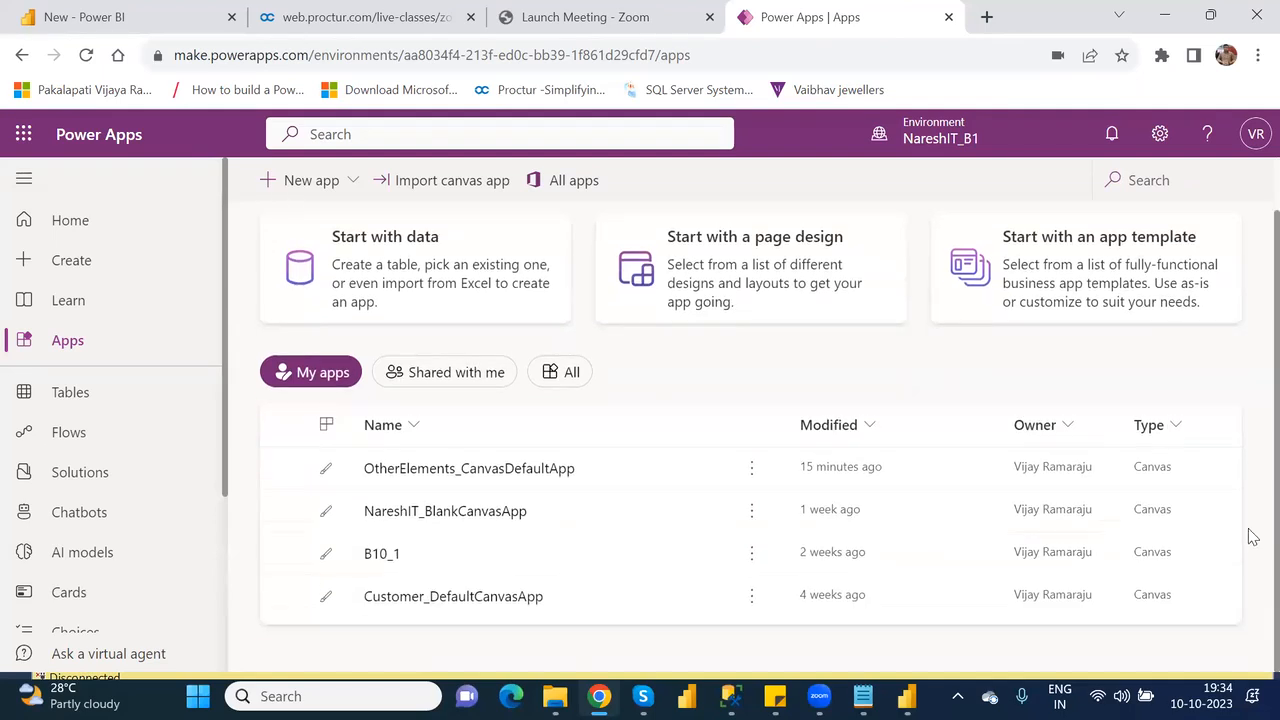
scroll(1250, 471, up, 2)
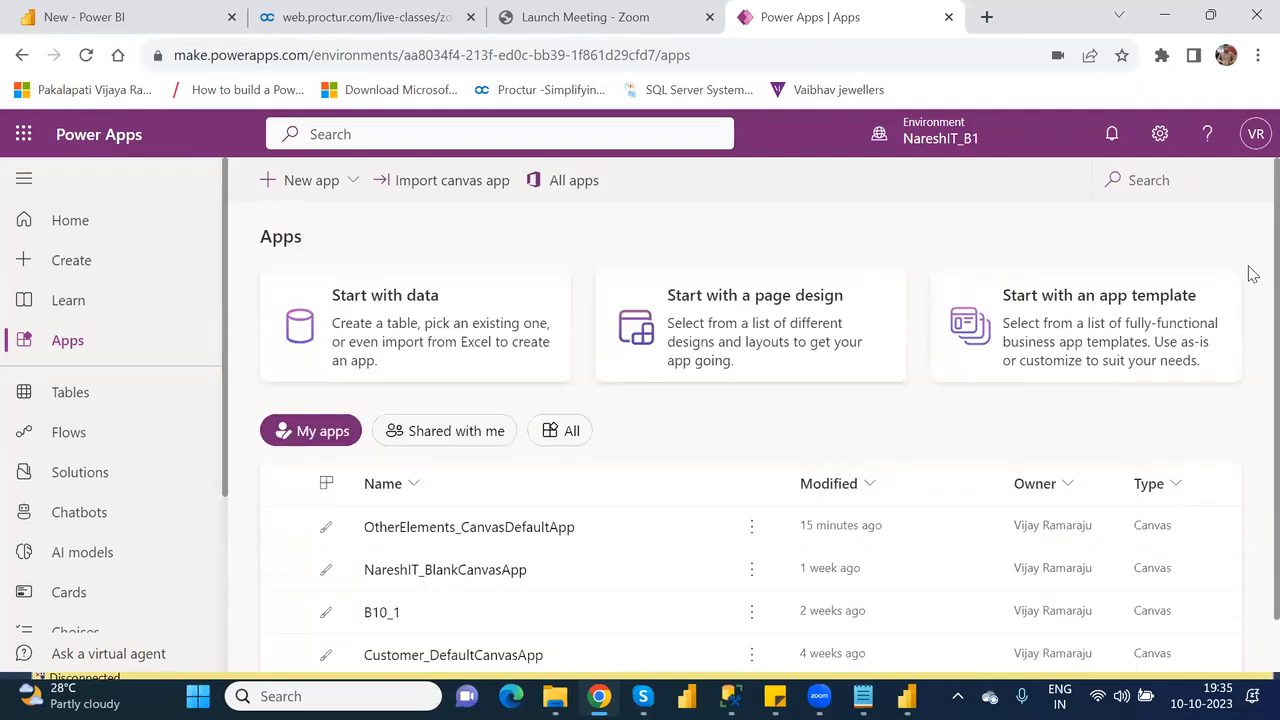
View the page designs offered for starting a new app and return to the Apps page.
click(352, 182)
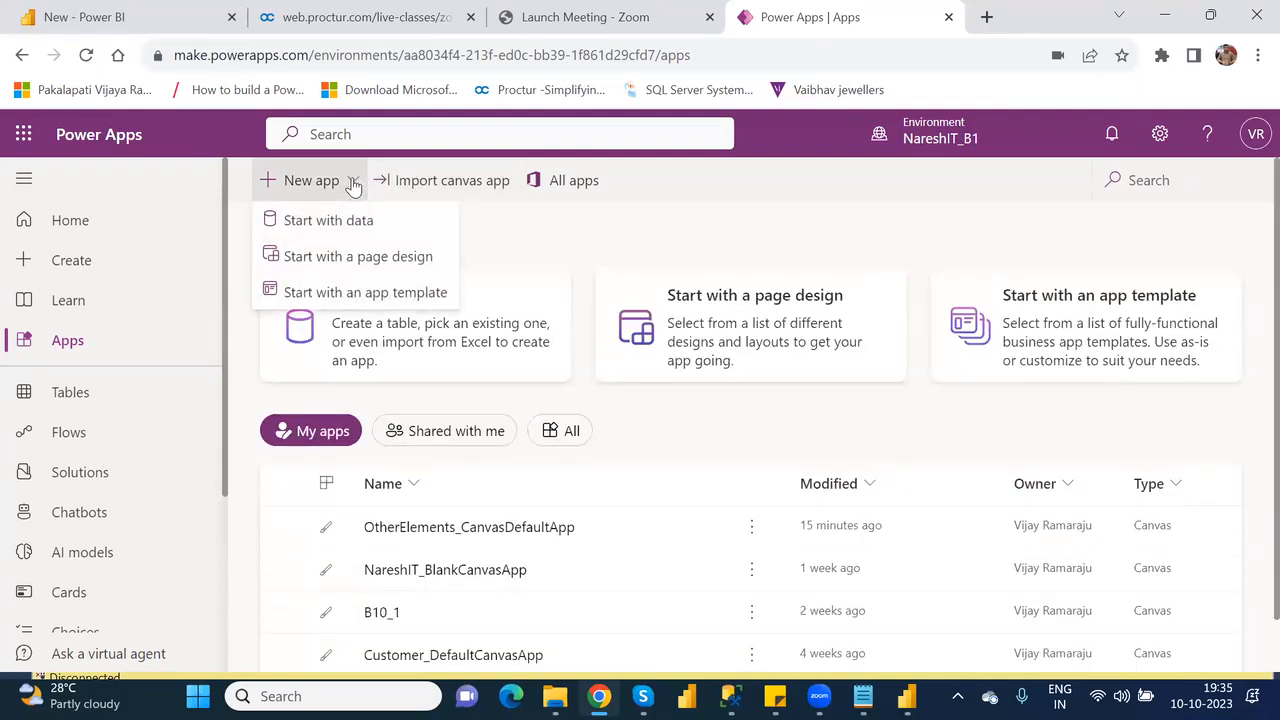
click(369, 260)
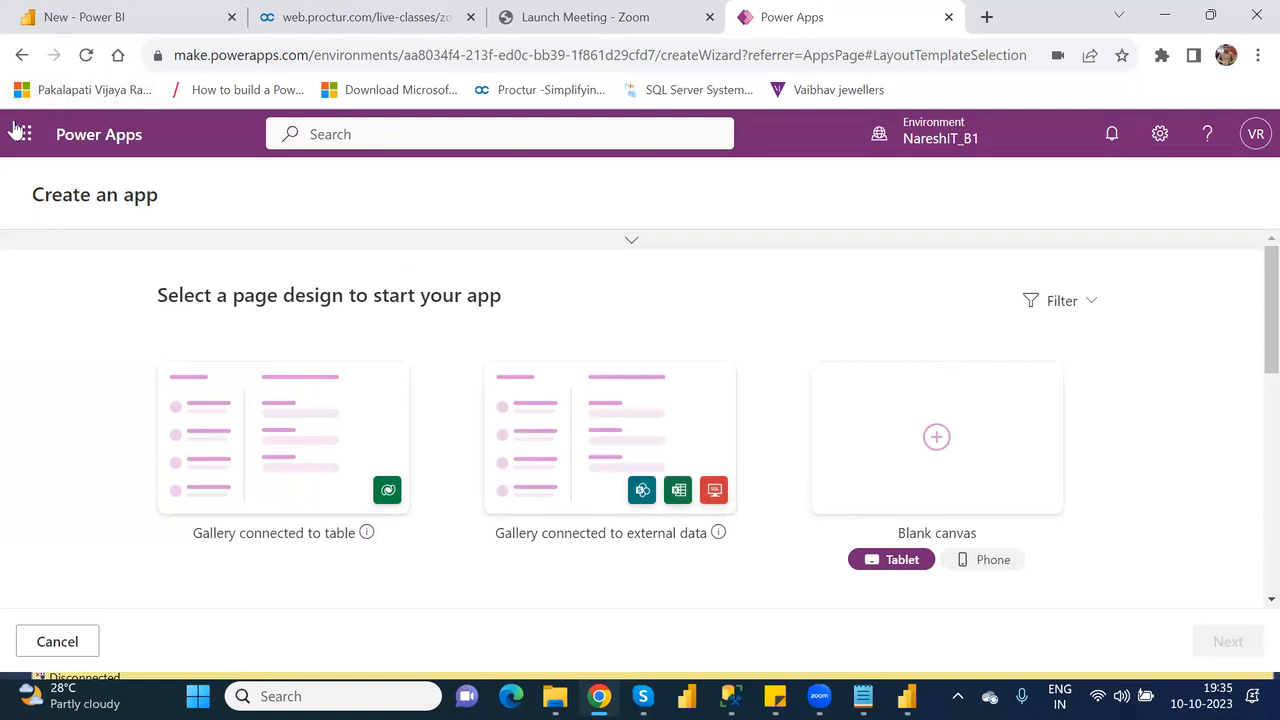
click(22, 55)
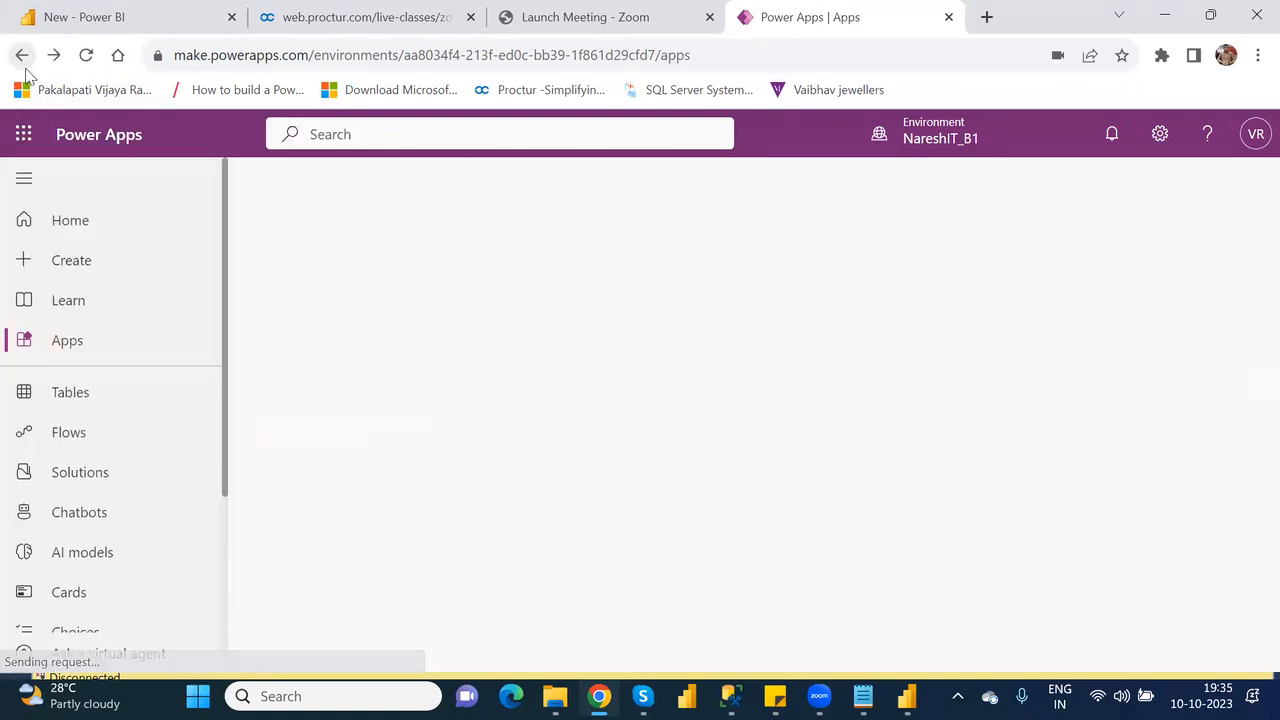
Look through the Create page's starting options and templates.
click(60, 264)
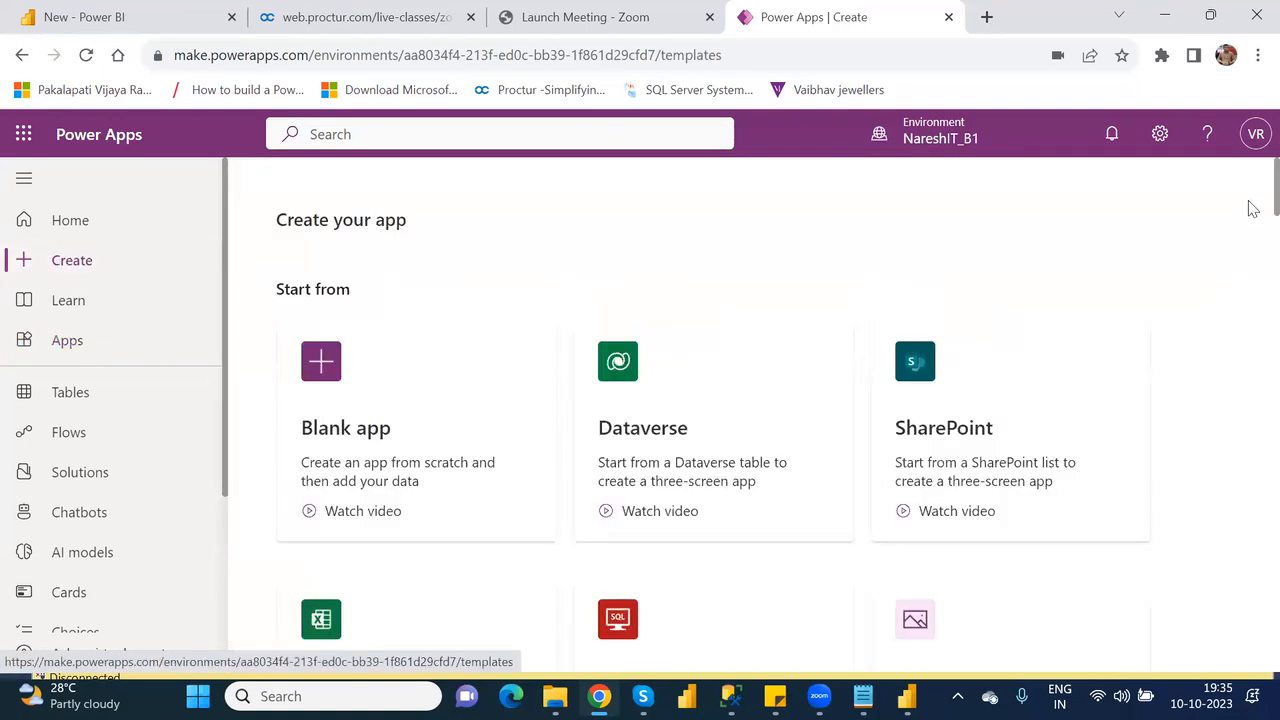
scroll(1250, 240, down, 7)
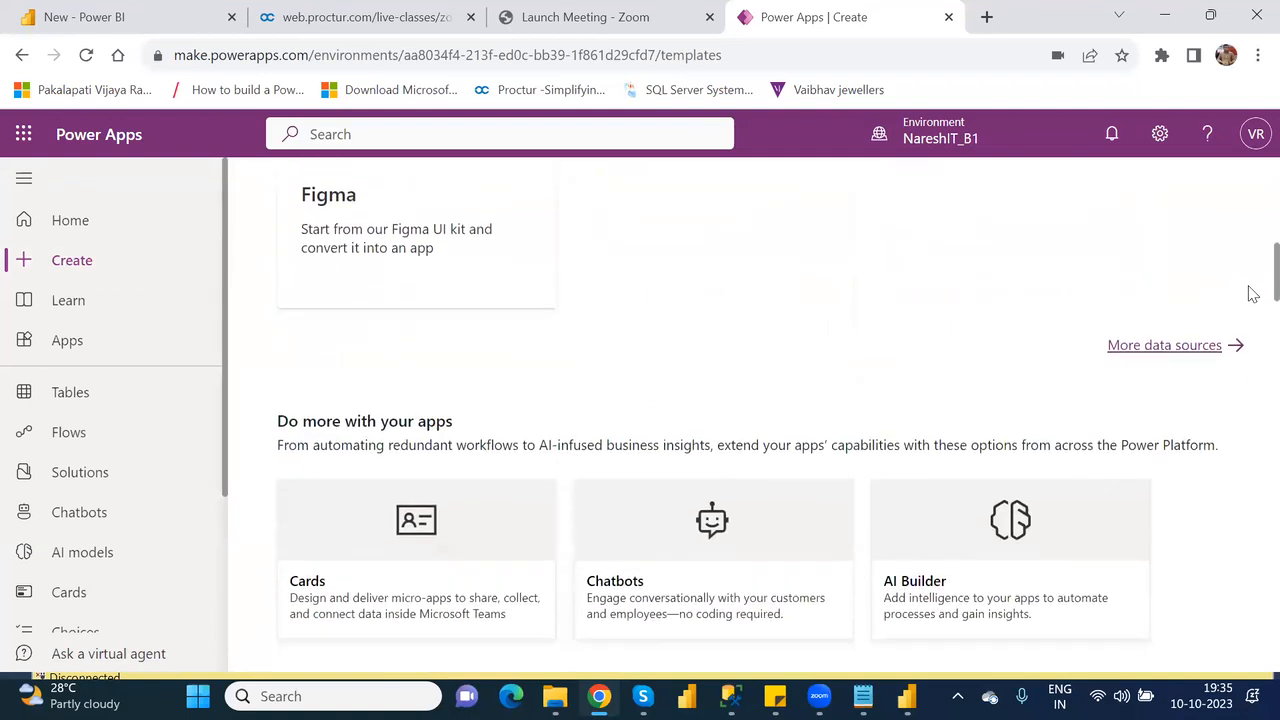
scroll(1250, 293, down, 5)
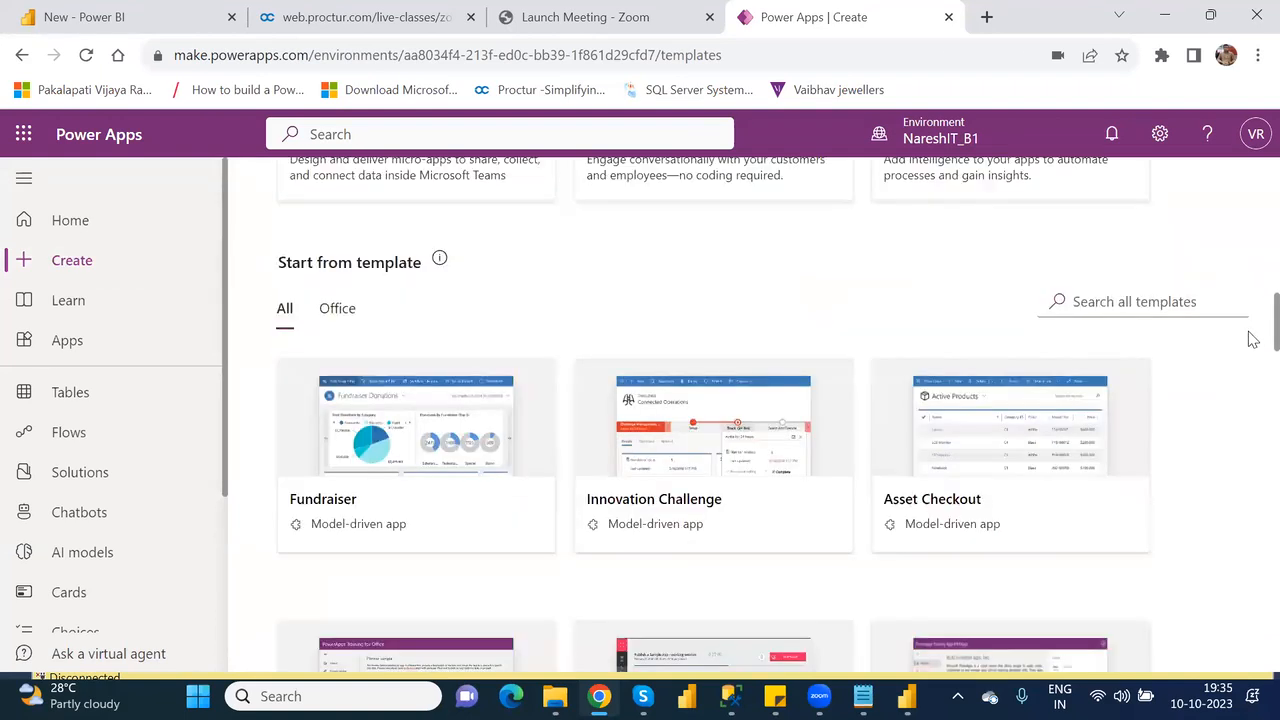
scroll(1250, 300, up, 8)
scroll(1252, 175, up, 4)
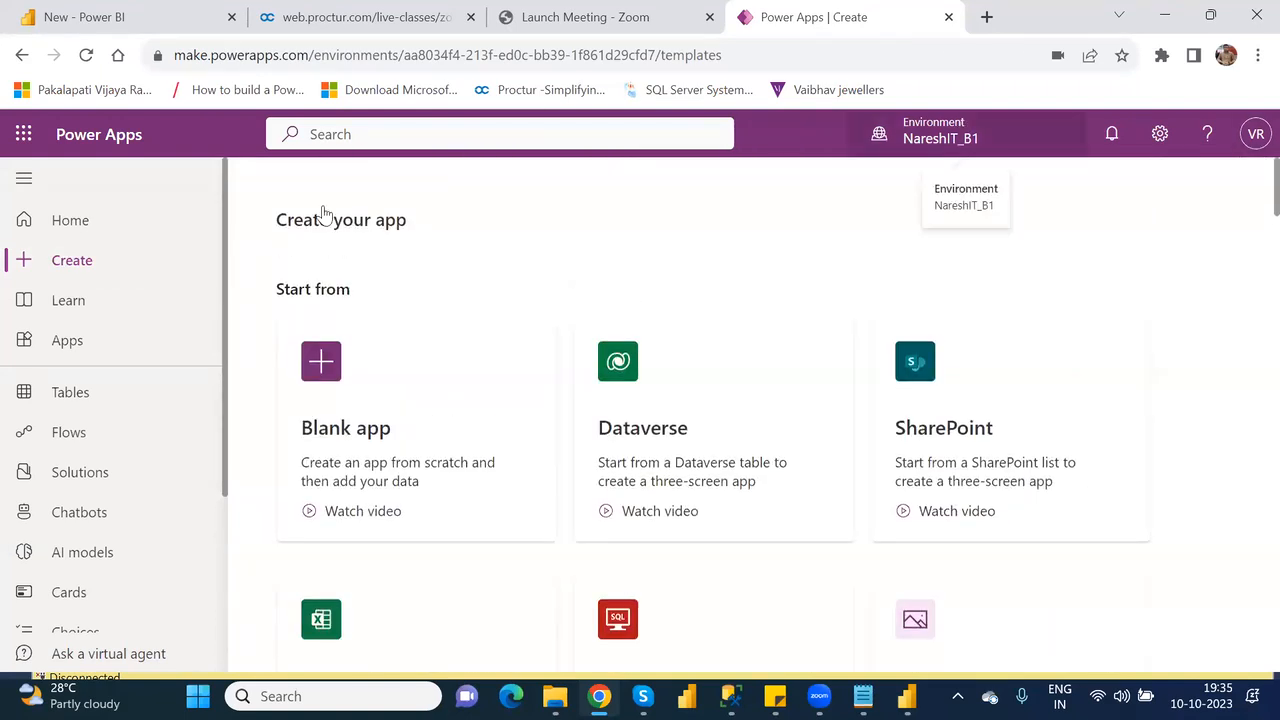
Examine the app template choices and the Start with data choices for a new app, returning to the Apps page after each.
click(86, 341)
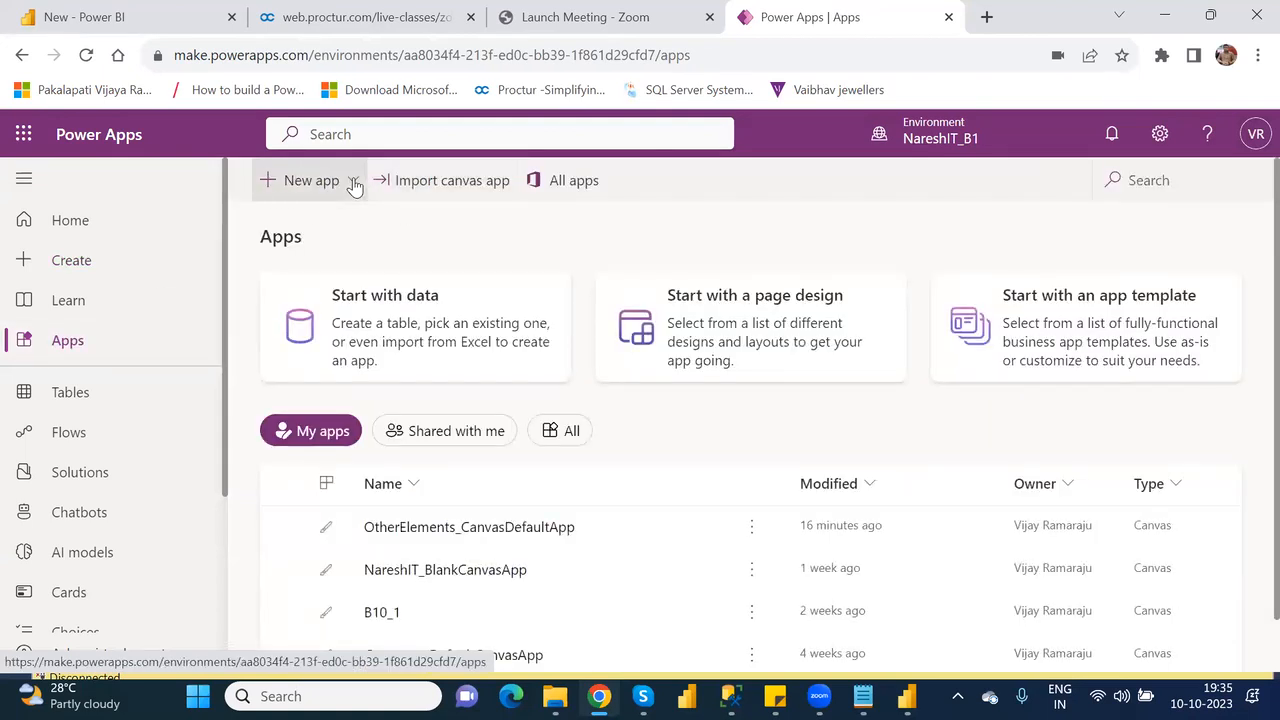
click(354, 182)
click(376, 295)
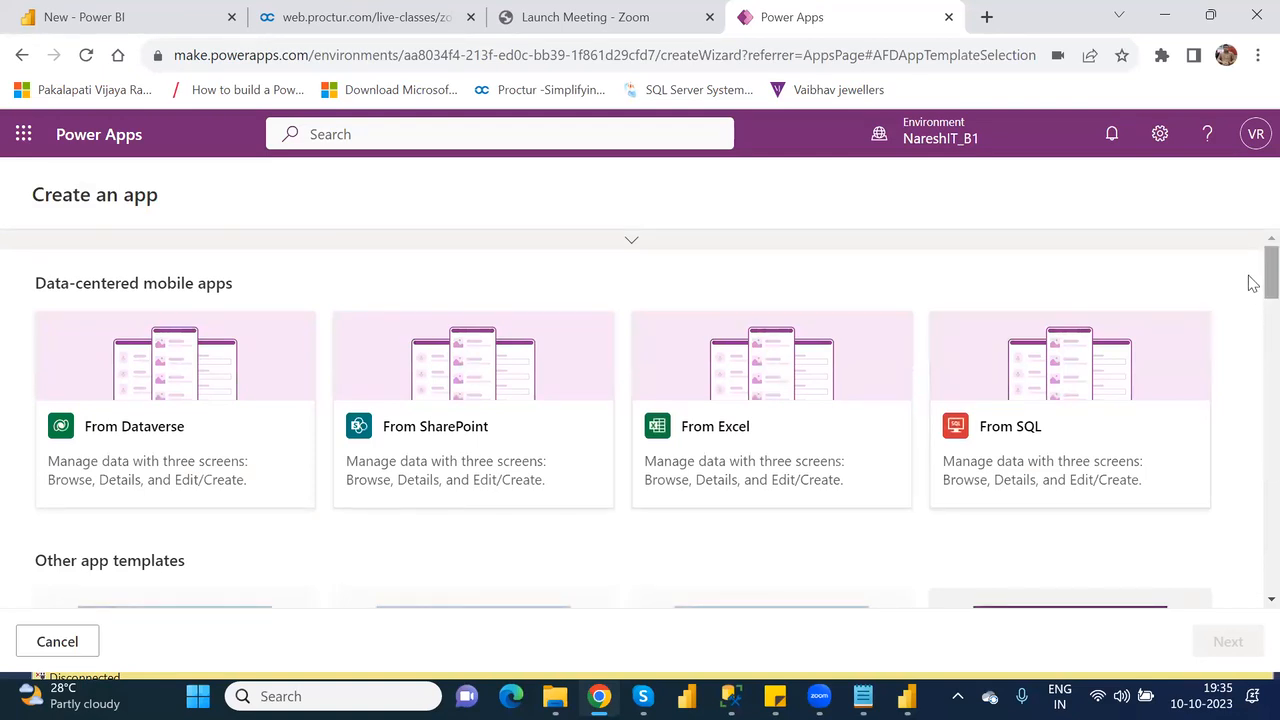
scroll(1255, 286, down, 3)
scroll(1253, 330, down, 2)
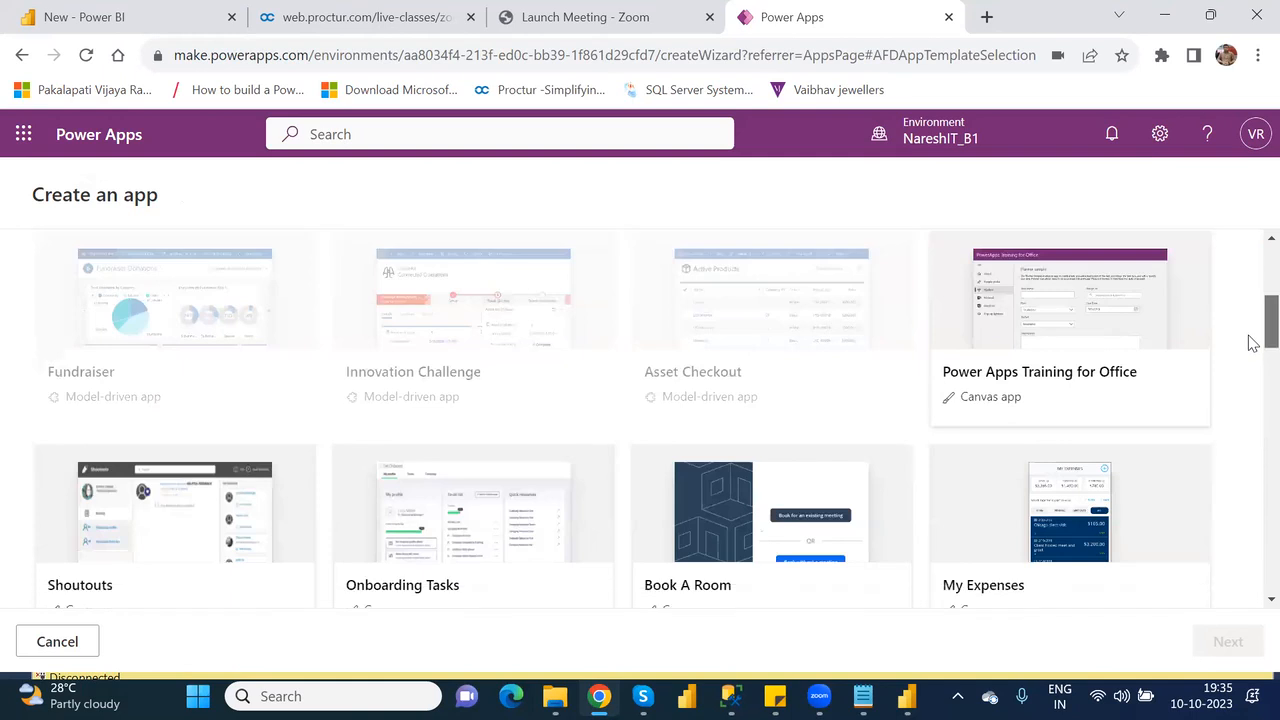
mouse_move(1253, 344)
mouse_down()
mouse_move(1253, 593)
mouse_move(1253, 232)
mouse_up()
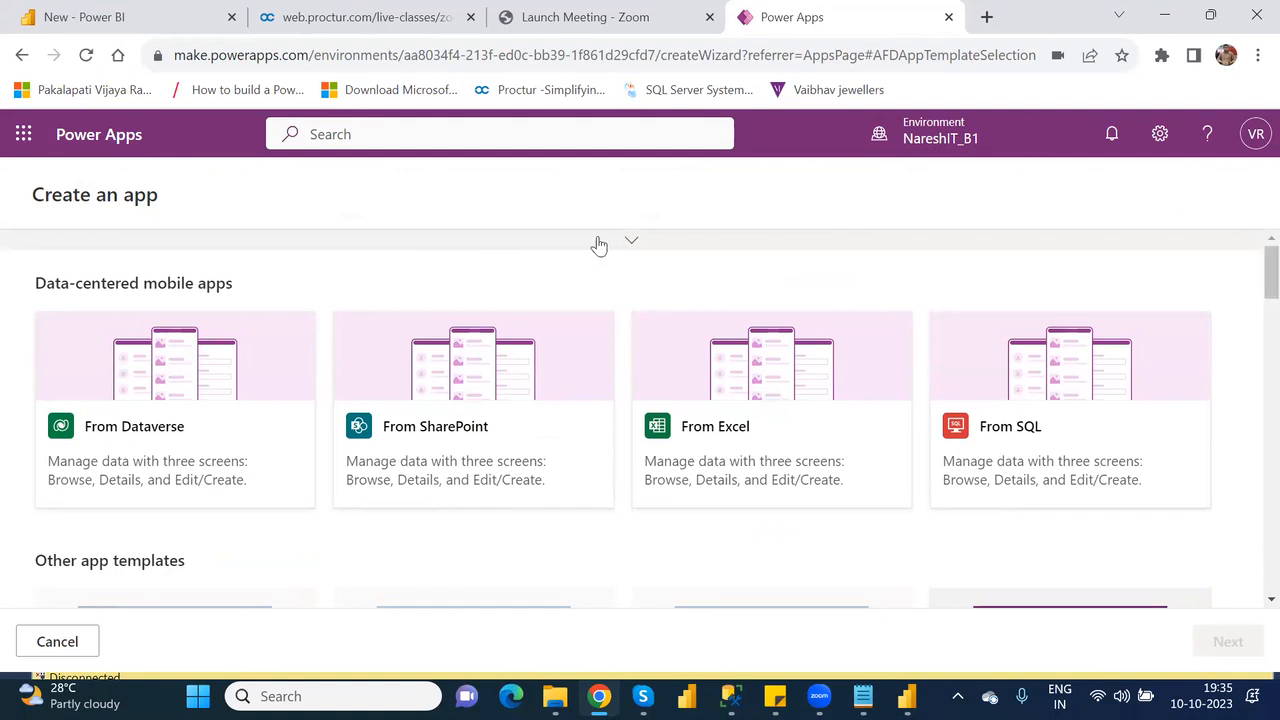
click(22, 56)
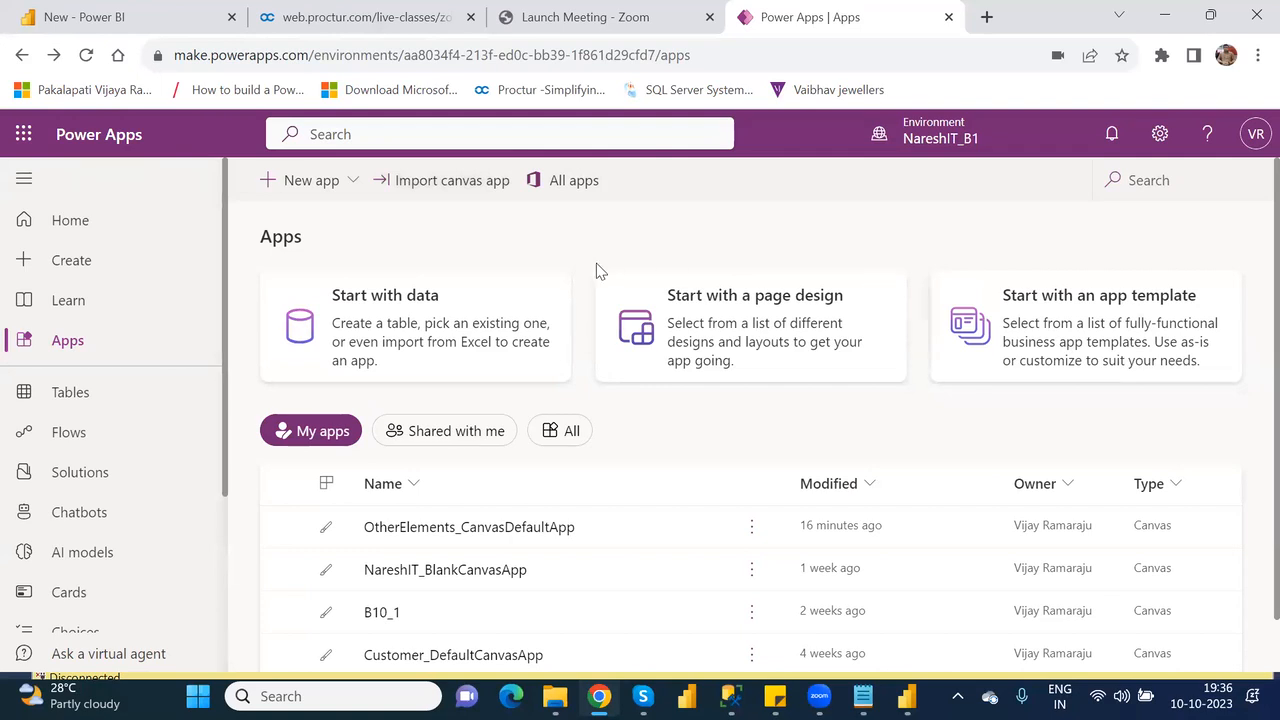
click(498, 297)
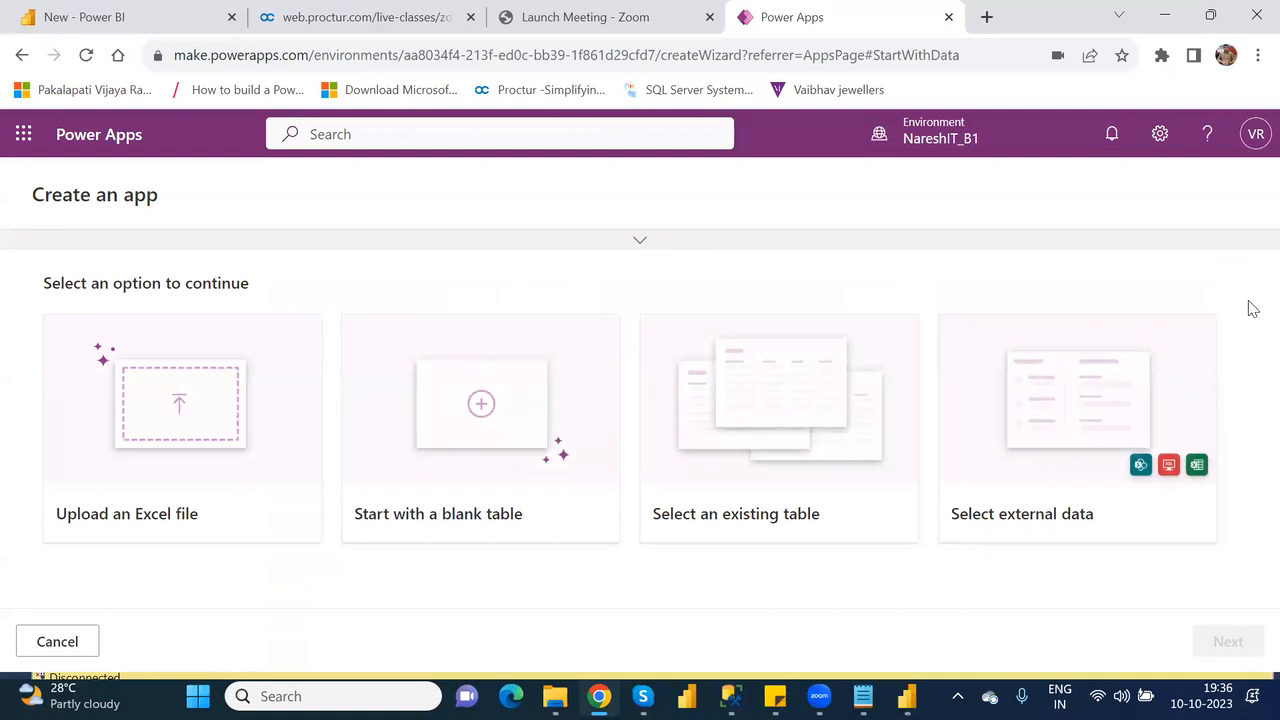
click(22, 56)
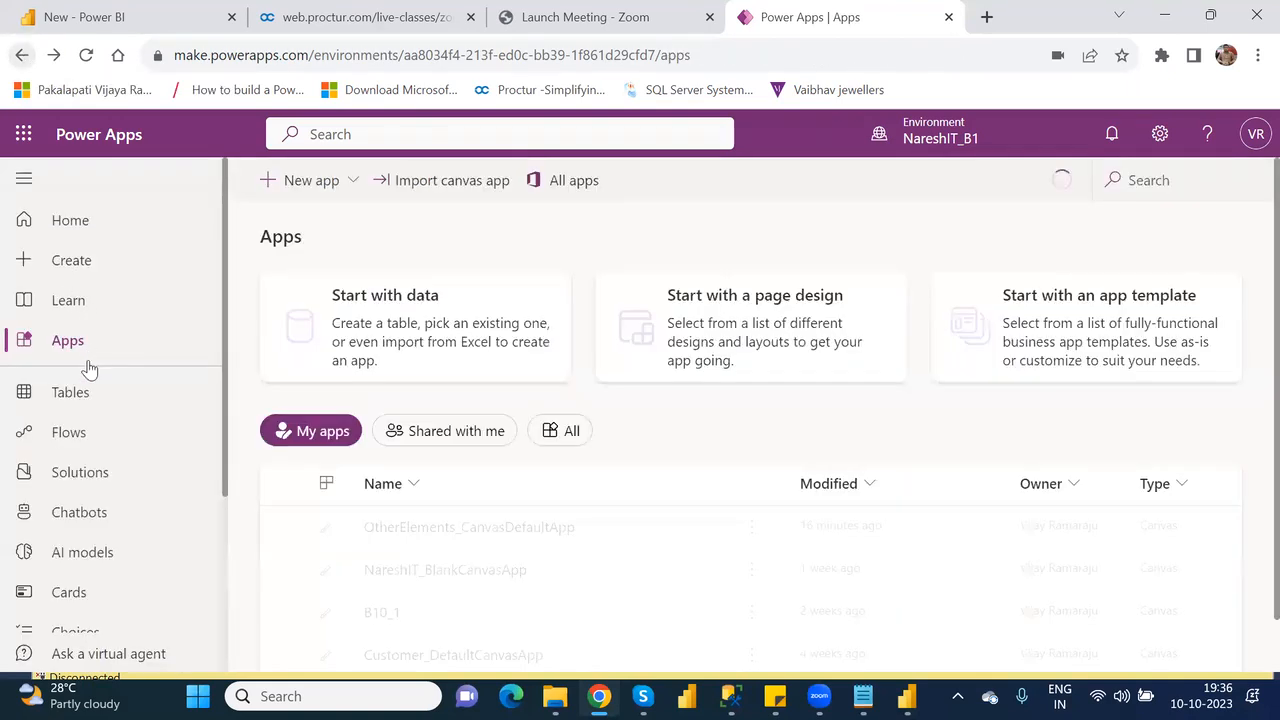
Browse the Create page down to its templates and open the details of the Fundraiser model-driven app template.
click(70, 262)
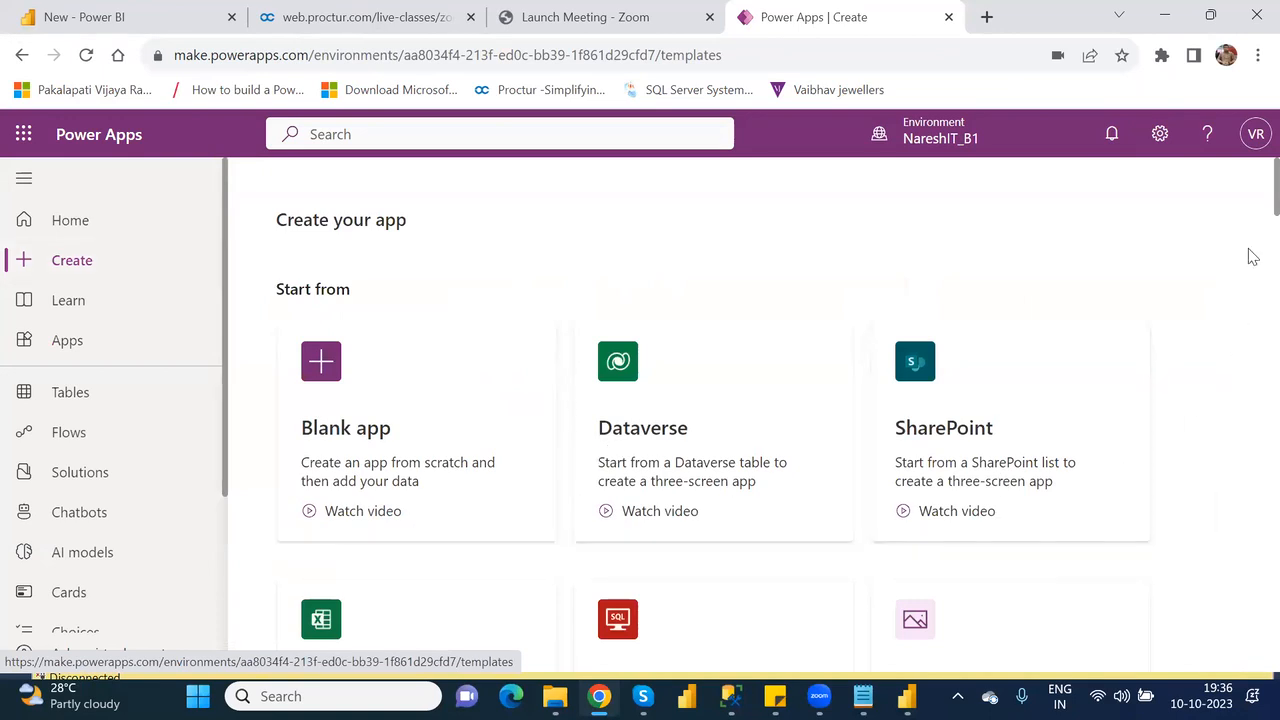
scroll(1248, 230, down, 6)
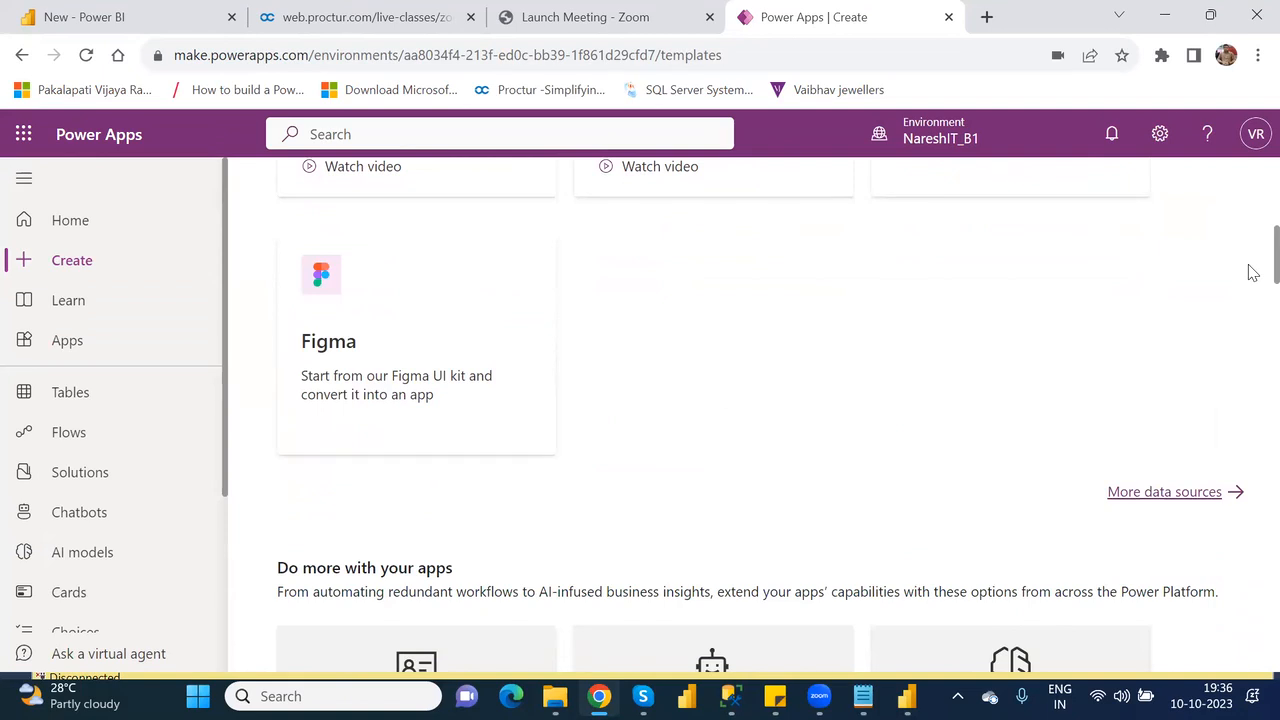
scroll(1250, 273, down, 2)
scroll(1253, 314, up, 2)
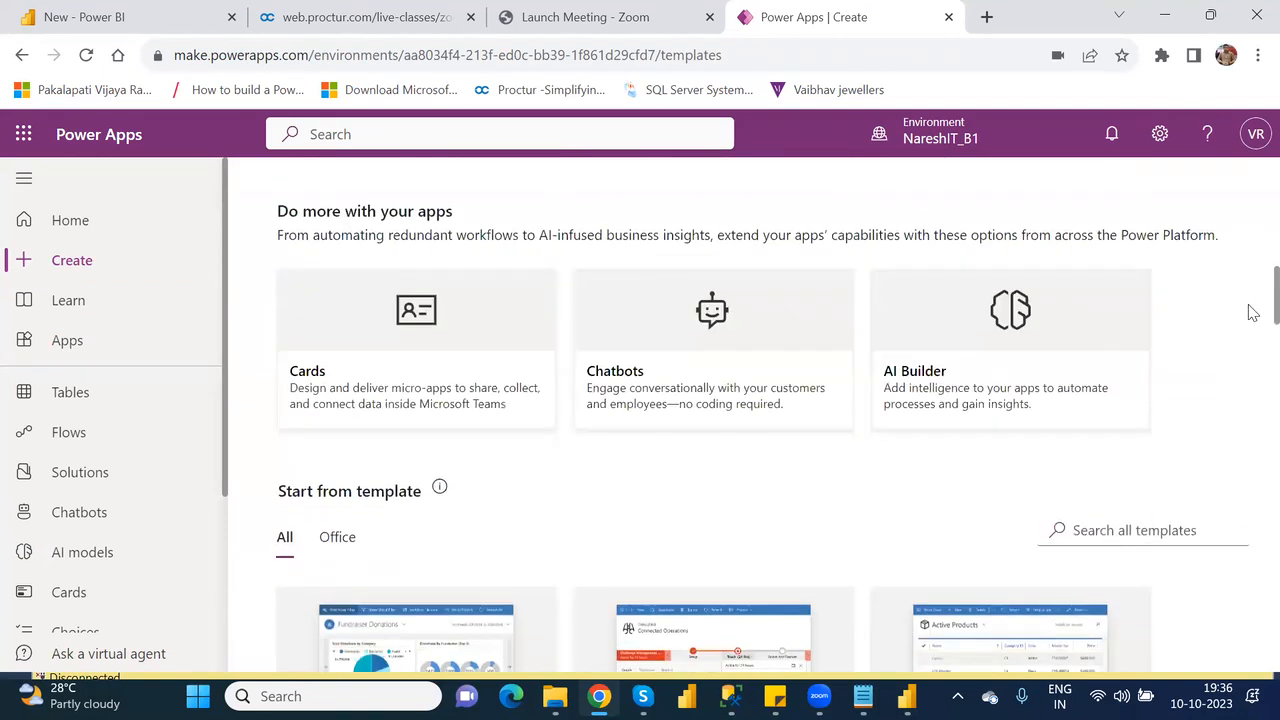
scroll(1253, 310, up, 1)
scroll(1253, 310, up, 3)
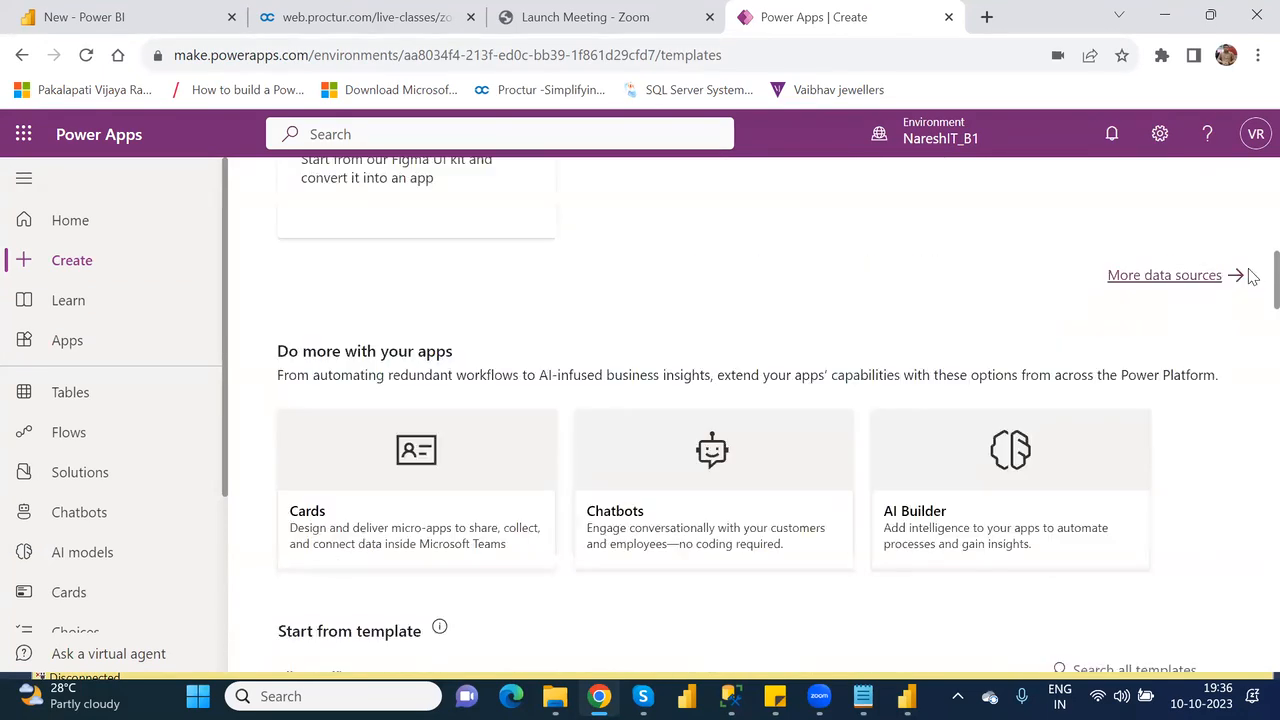
scroll(1249, 390, down, 10)
drag(1249, 607, 1249, 335)
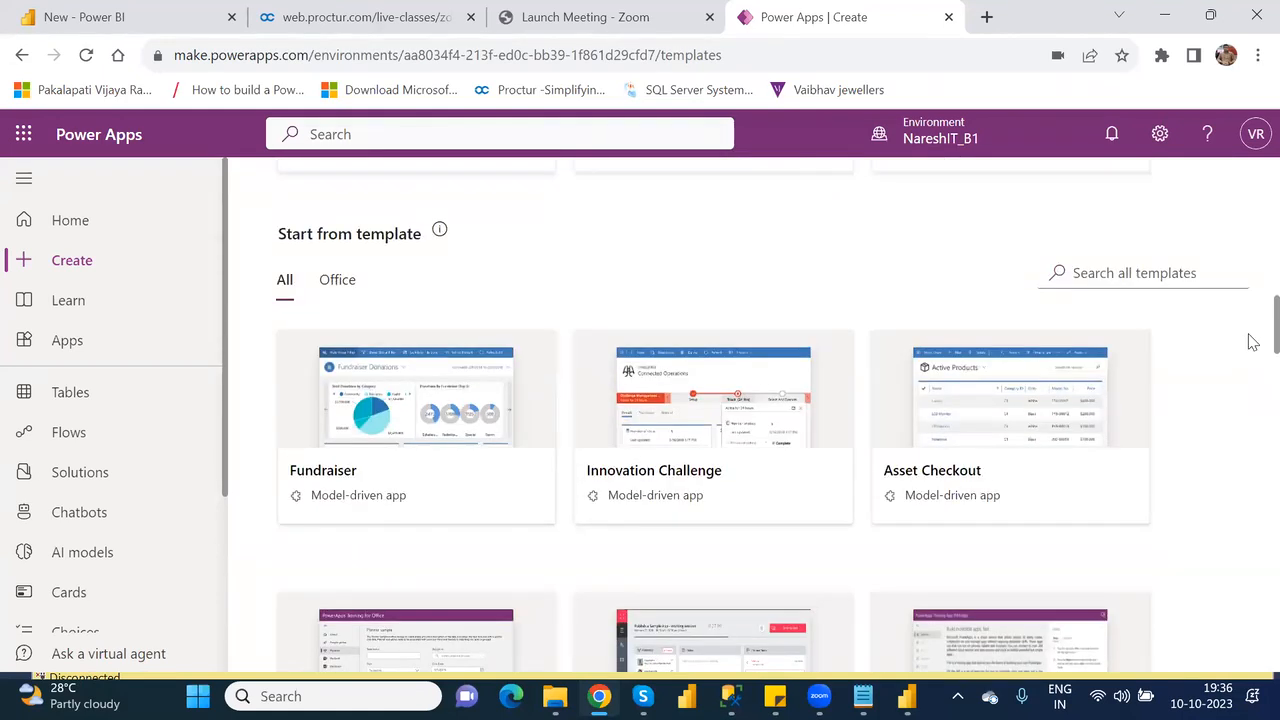
click(457, 472)
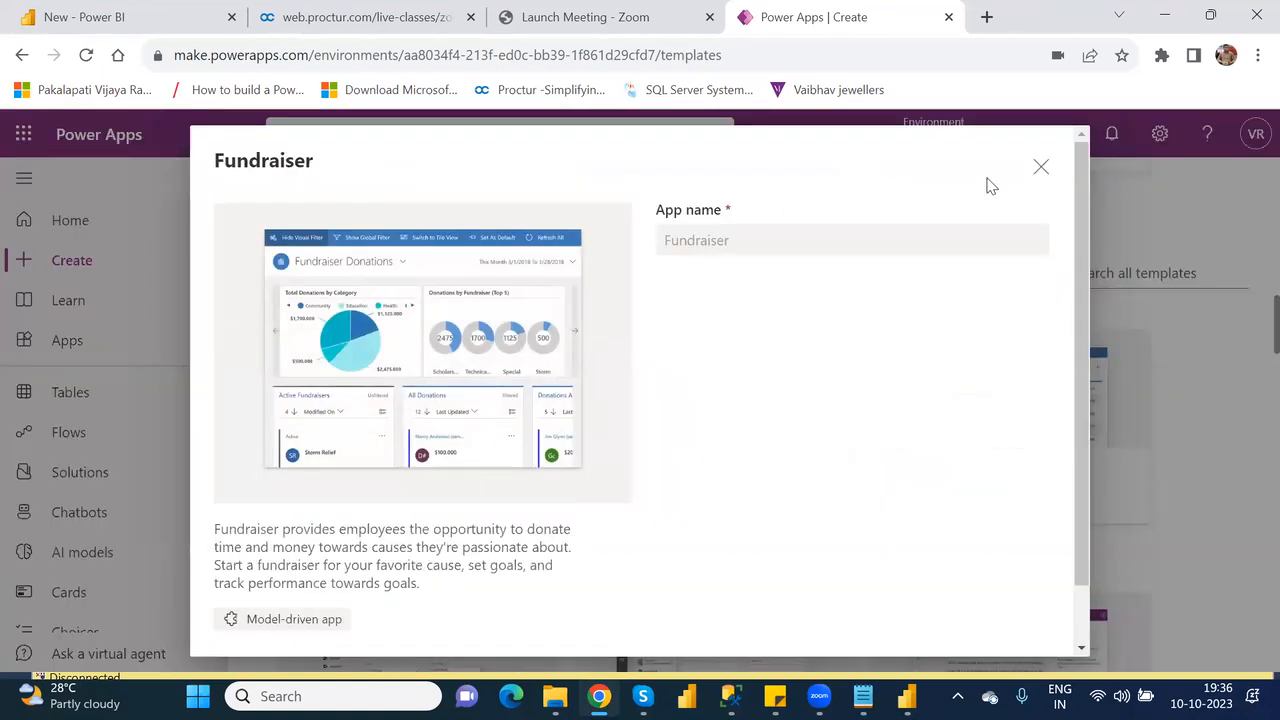
Close the Fundraiser template details and look through the Home page's app creation options, recent apps and learning content.
click(1041, 170)
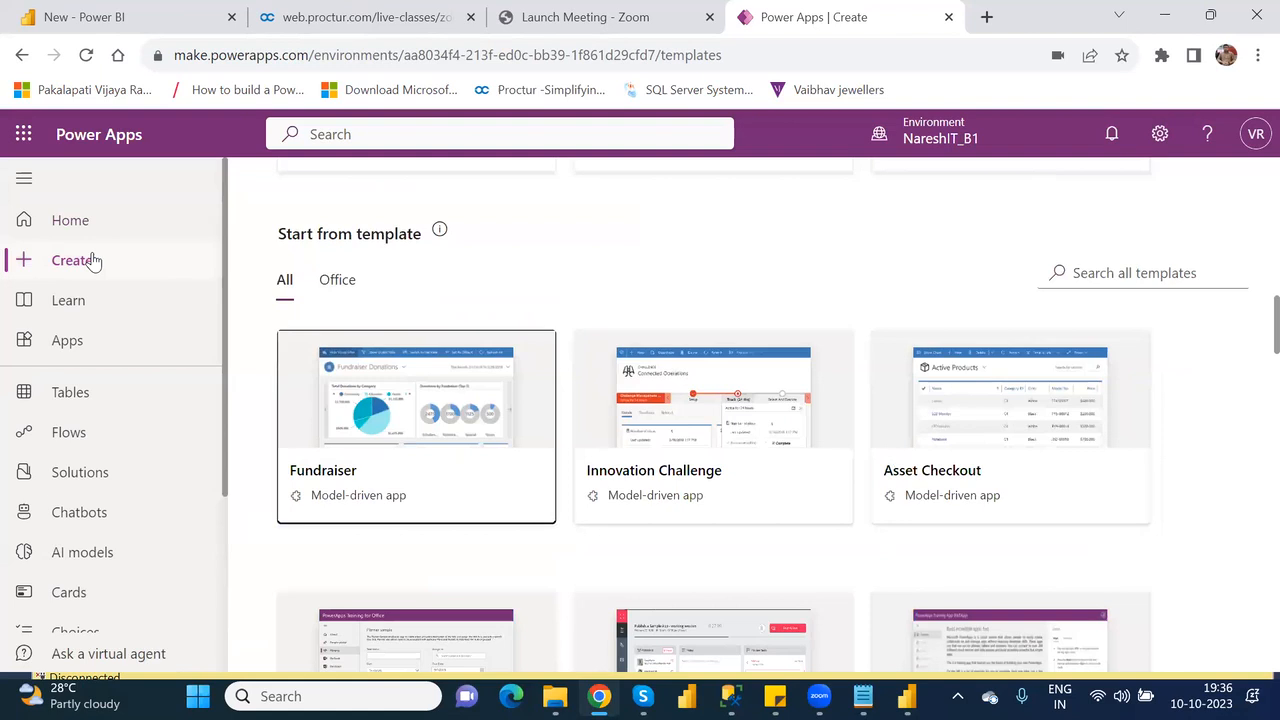
click(76, 224)
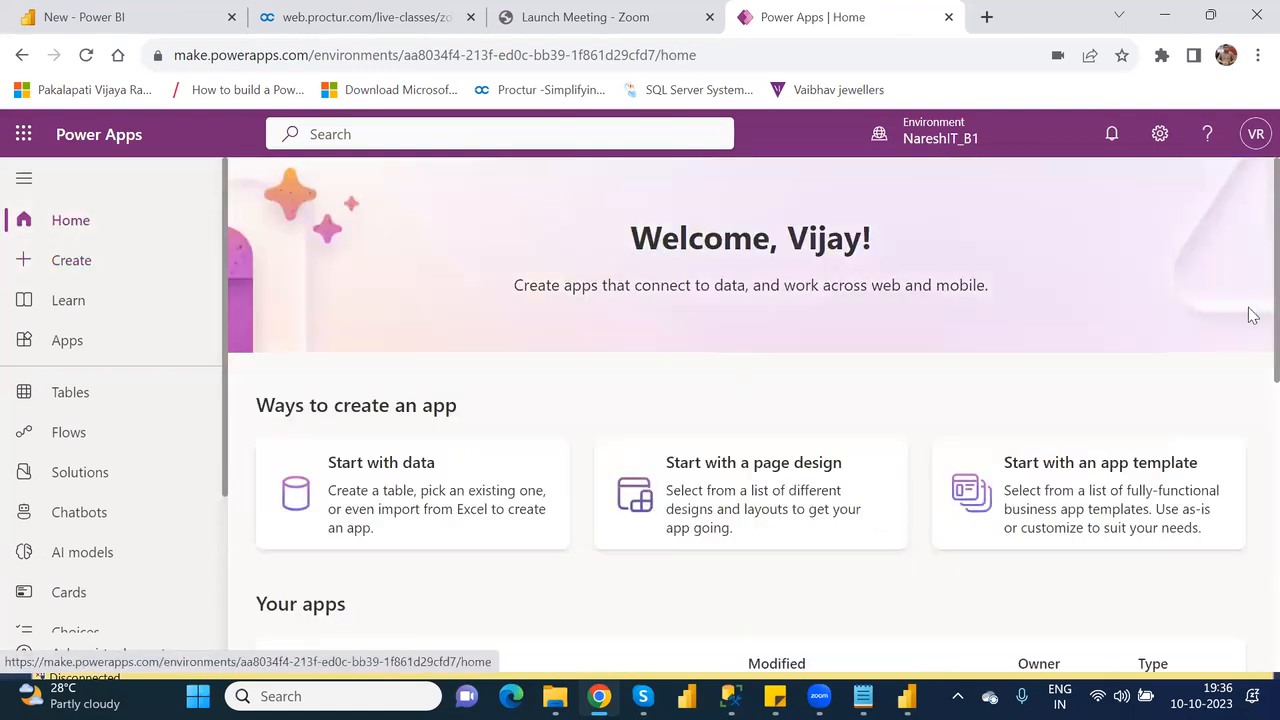
scroll(1250, 350, down, 5)
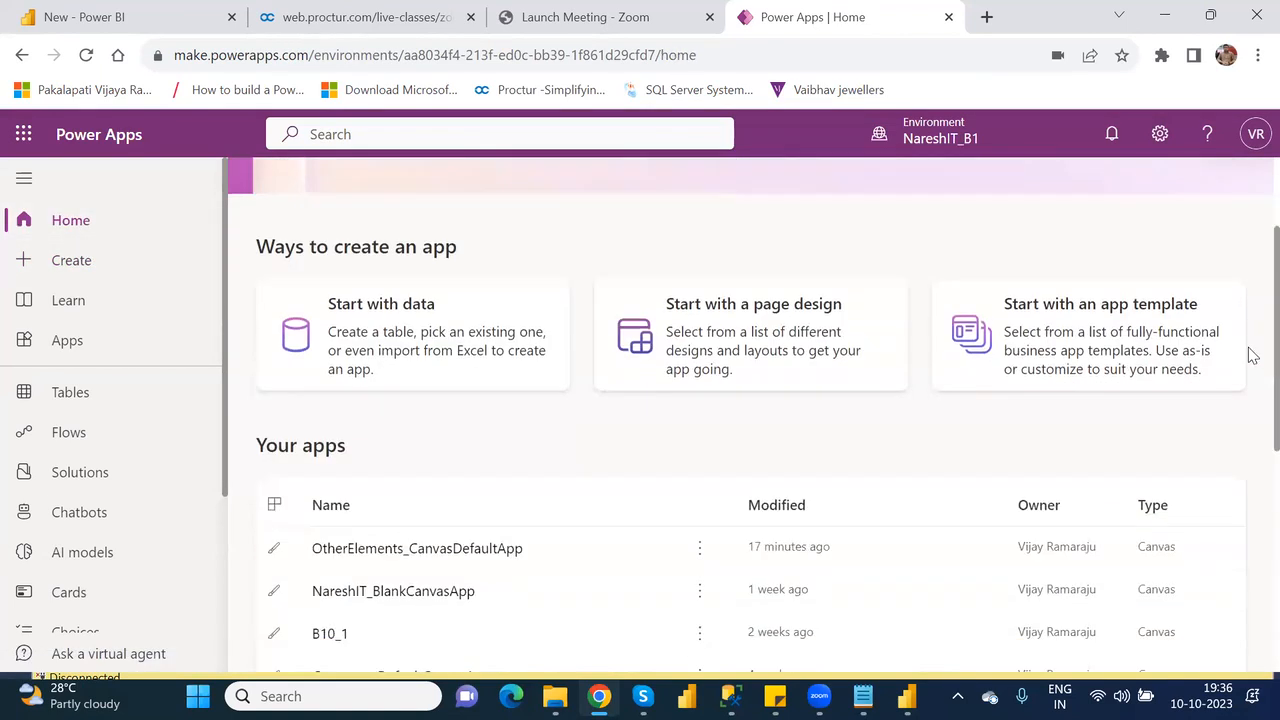
scroll(1250, 500, down, 2)
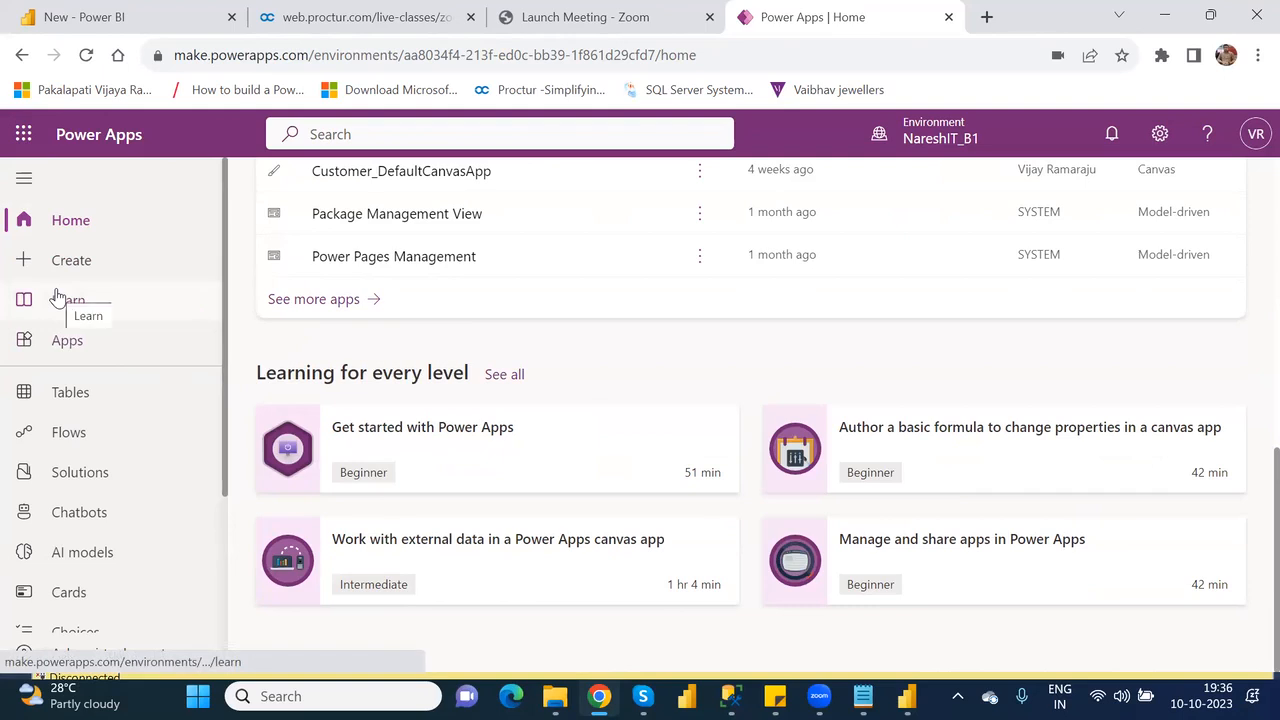
Review the Create page again, from its starting options down to the templates.
click(70, 264)
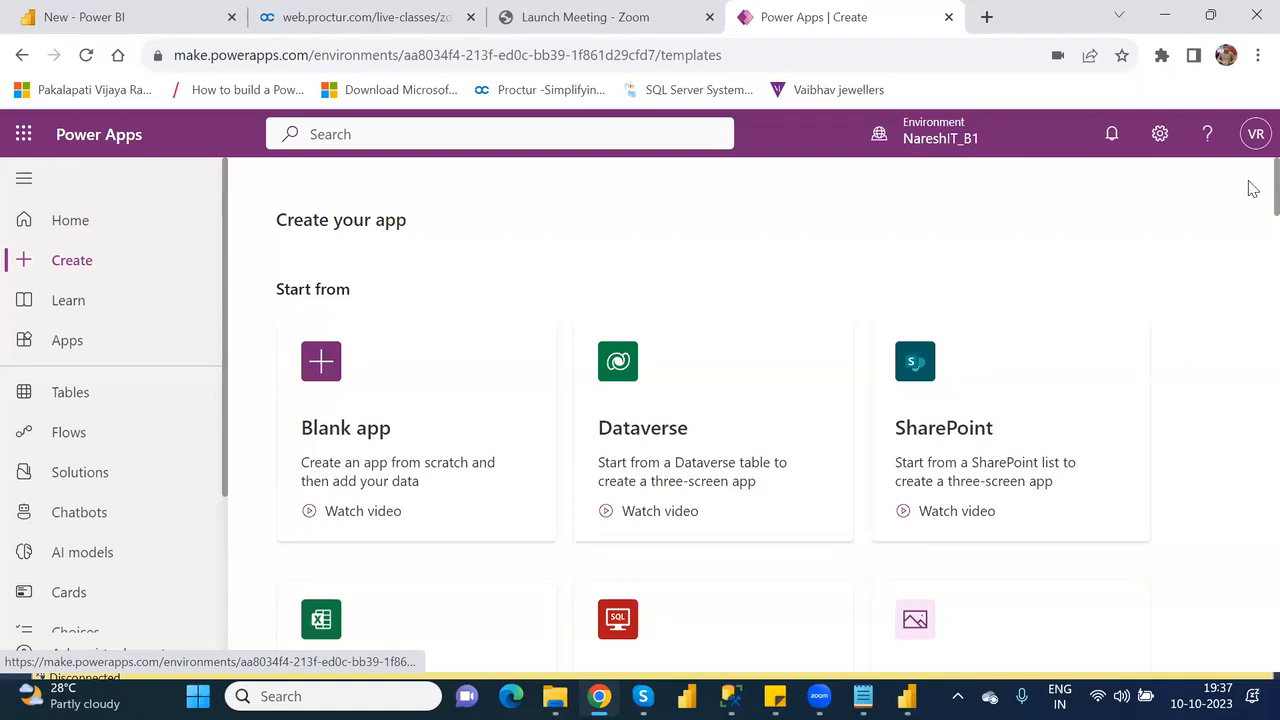
scroll(1250, 230, down, 7)
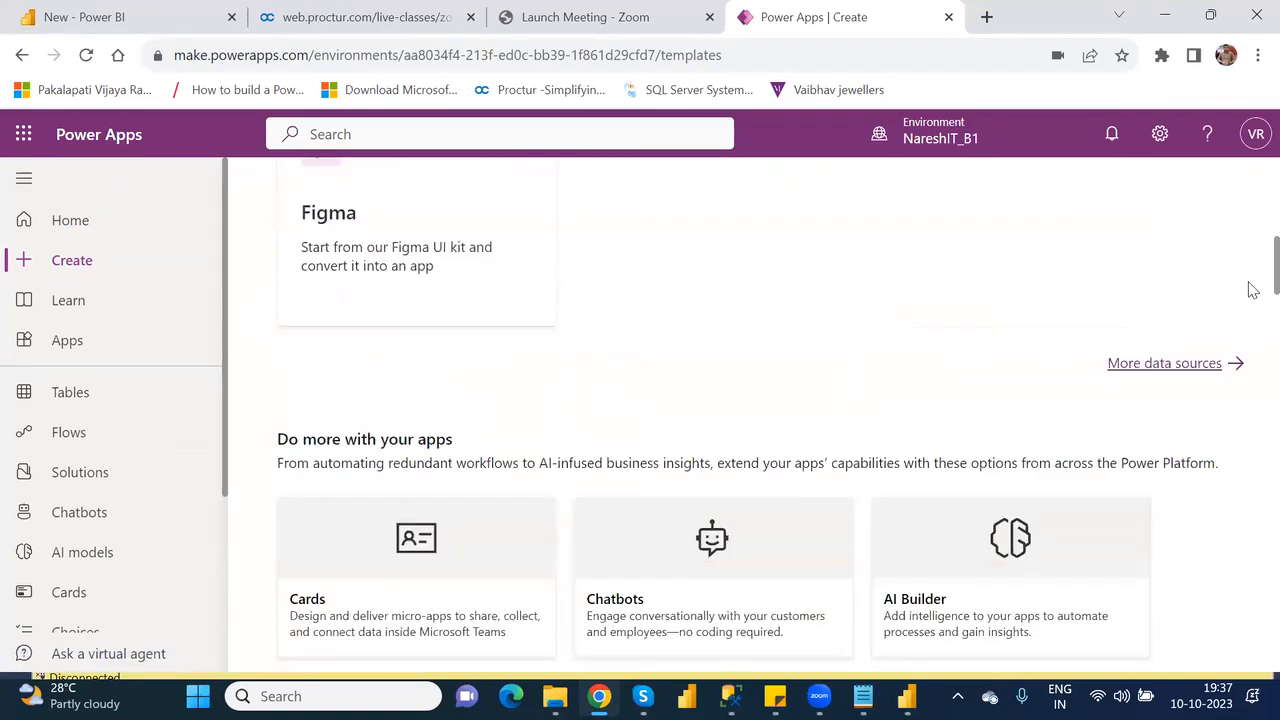
scroll(1250, 288, down, 2)
scroll(1252, 280, down, 4)
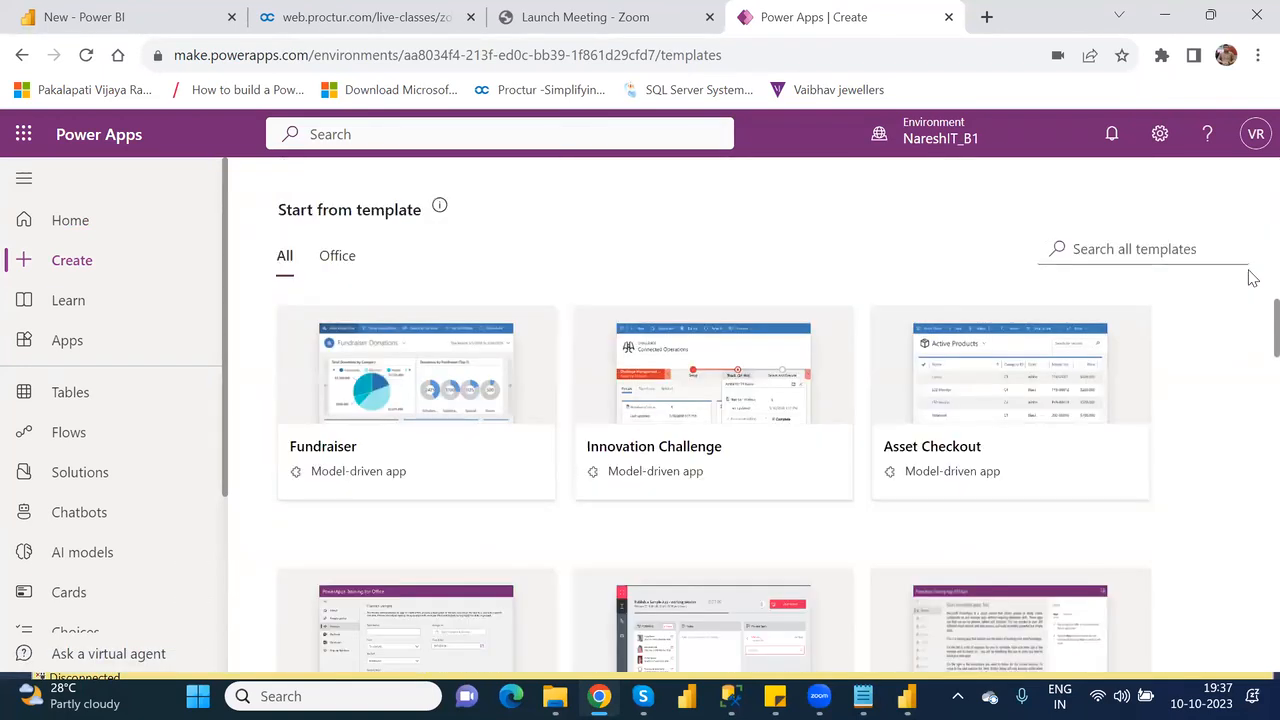
scroll(1250, 230, up, 12)
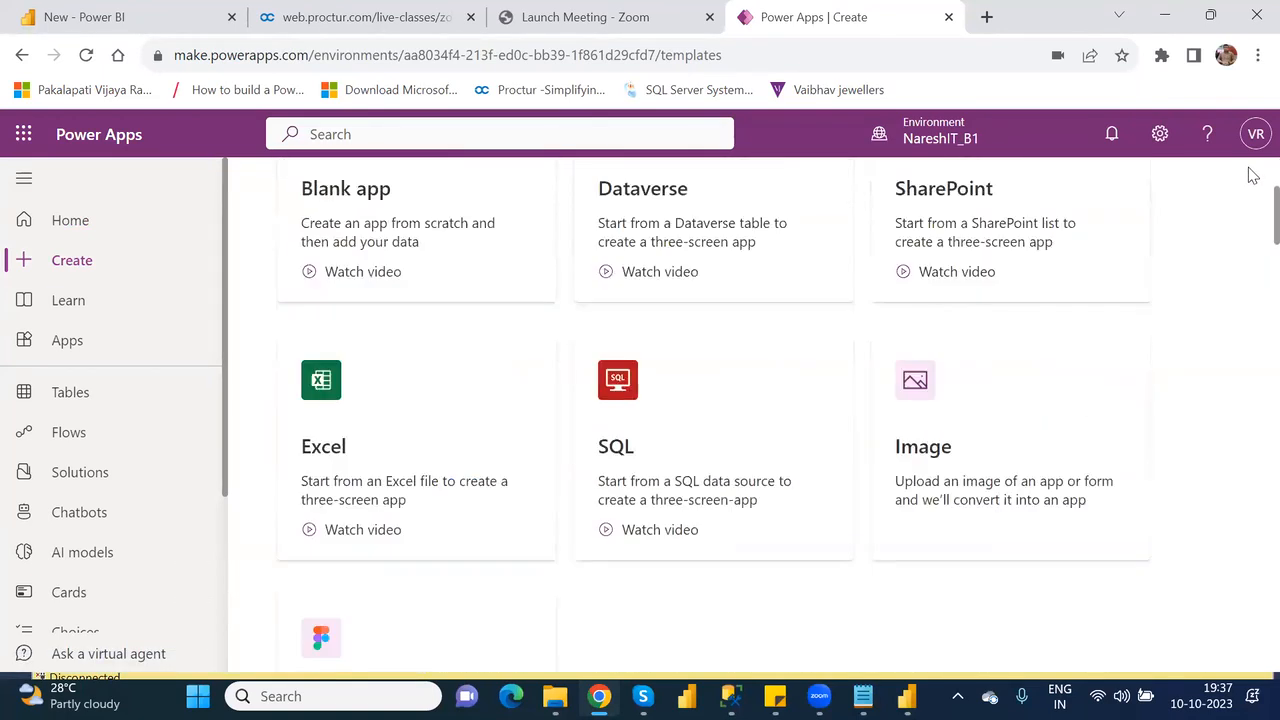
Go to the Apps page, switch to the Nareshit (default) environment and view its options for a new app.
click(66, 350)
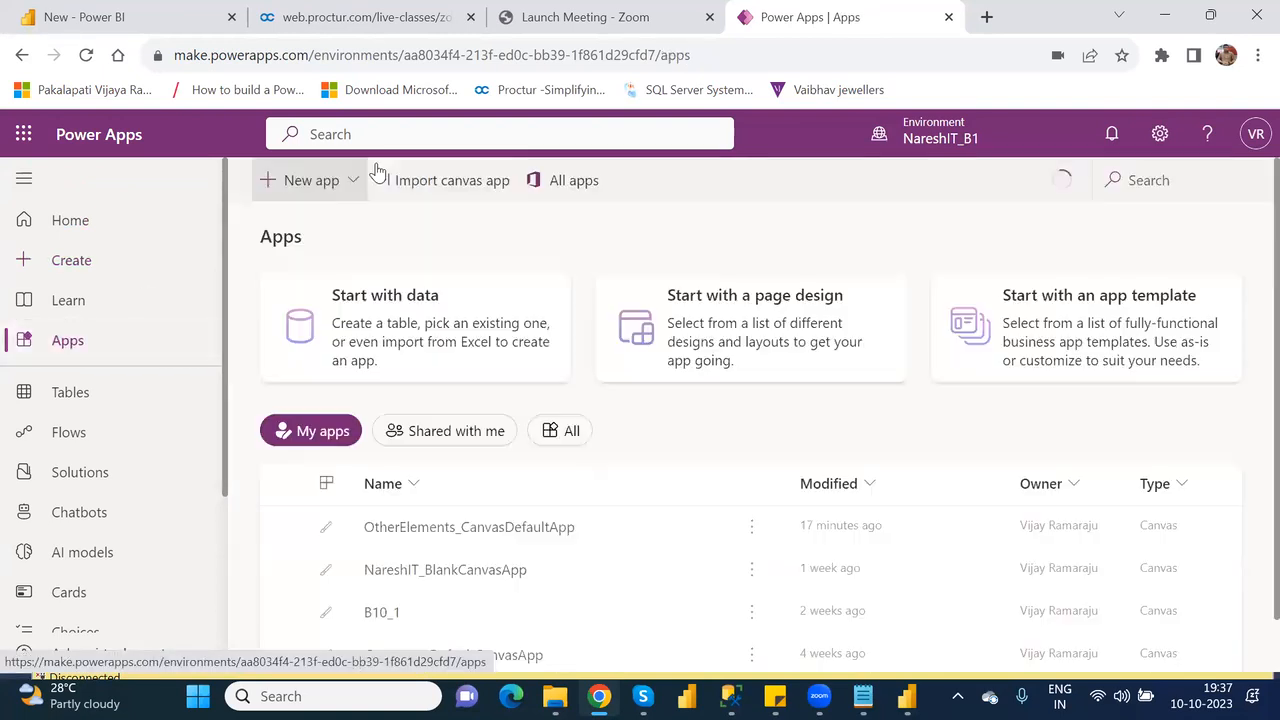
click(354, 183)
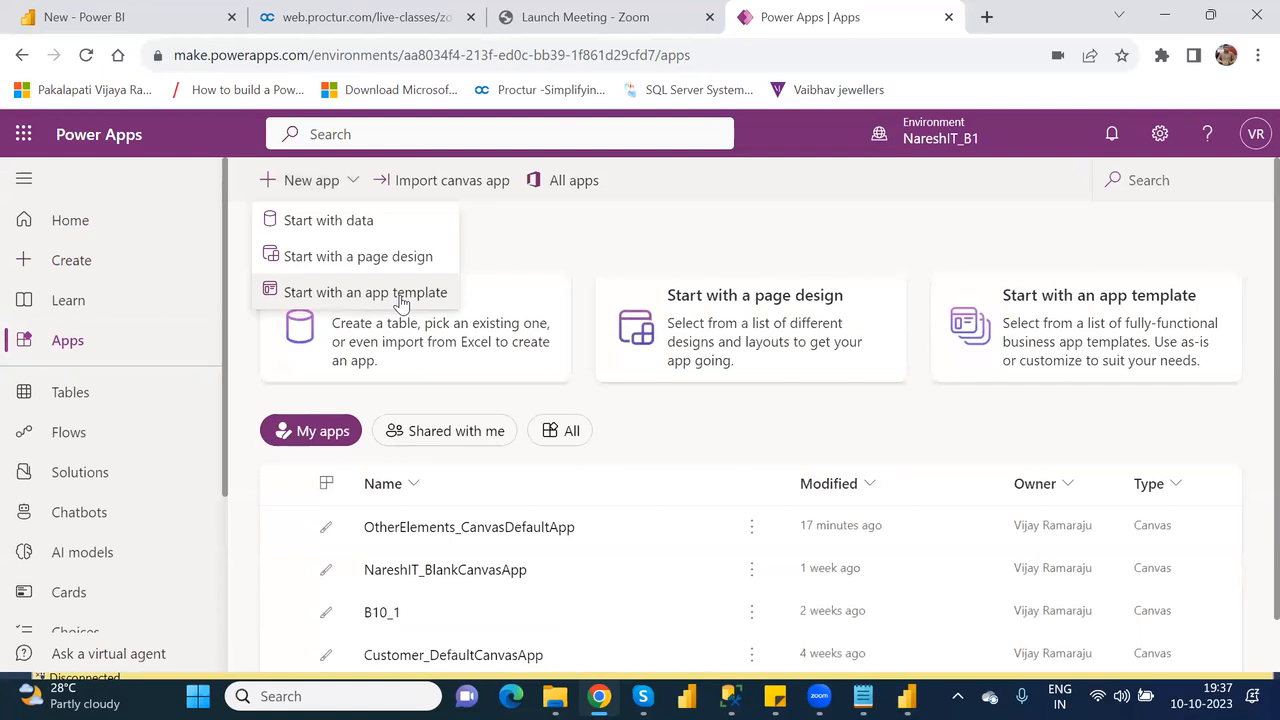
click(936, 134)
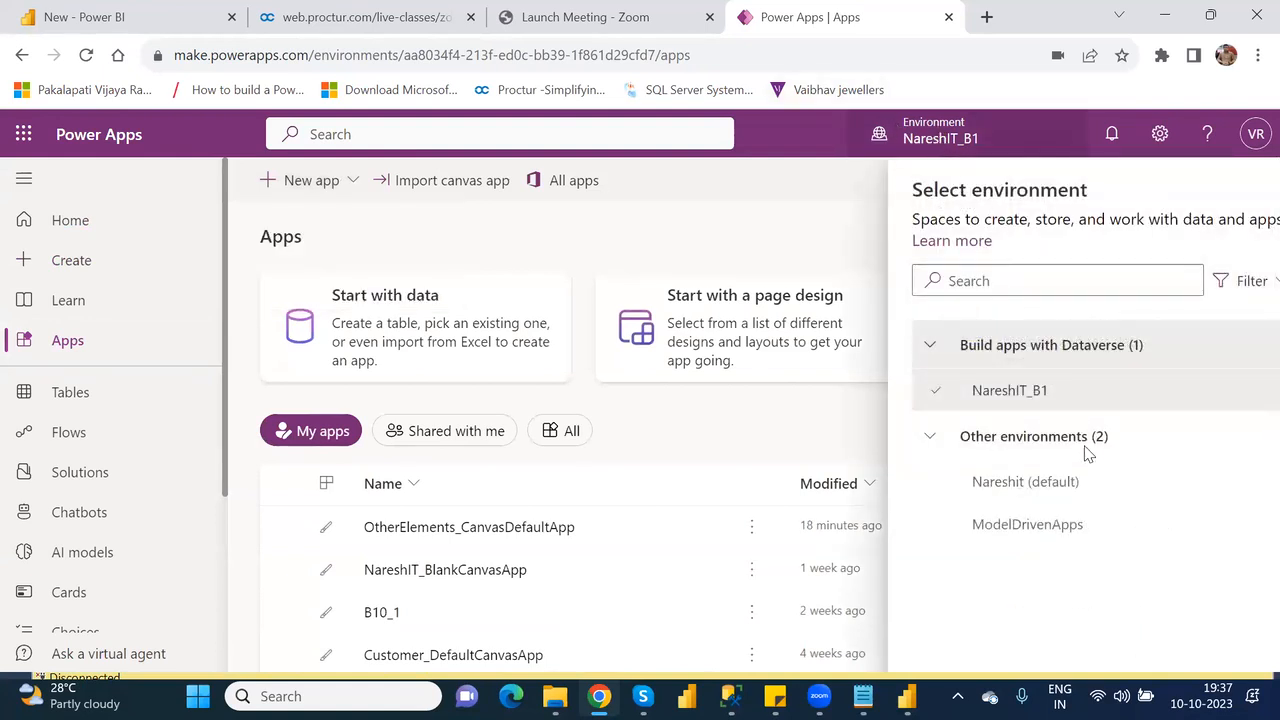
click(955, 484)
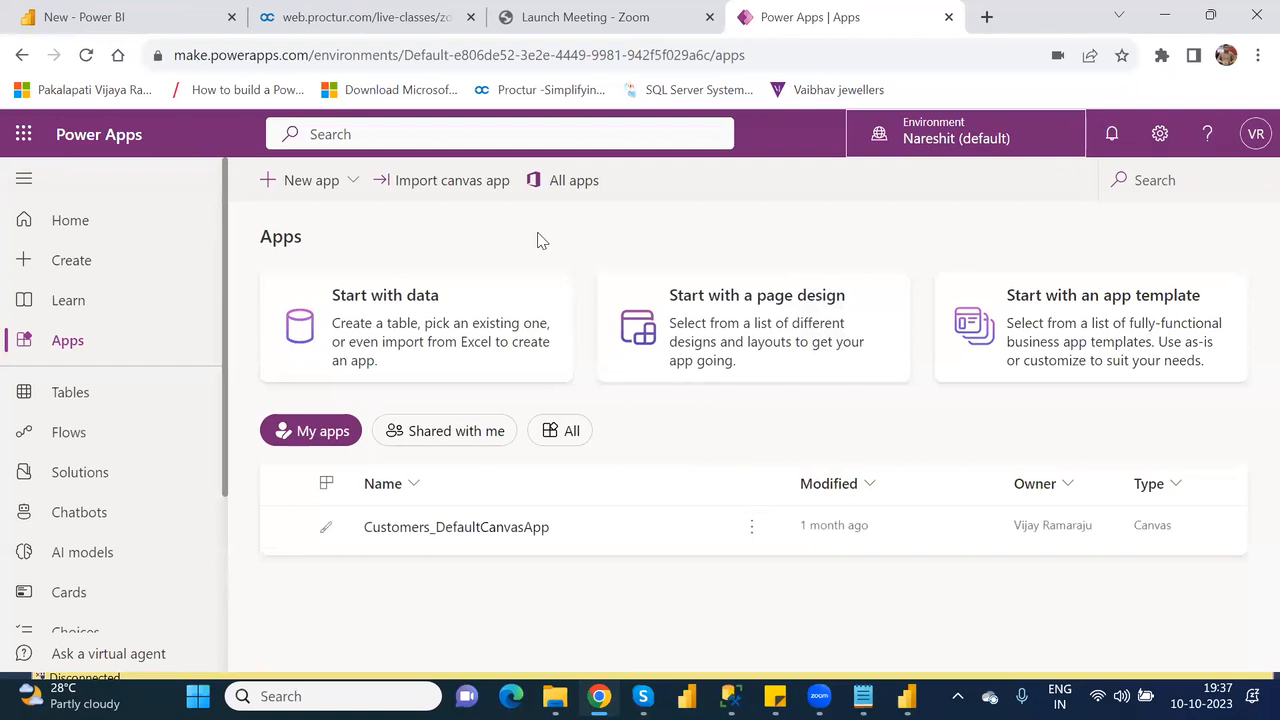
click(357, 178)
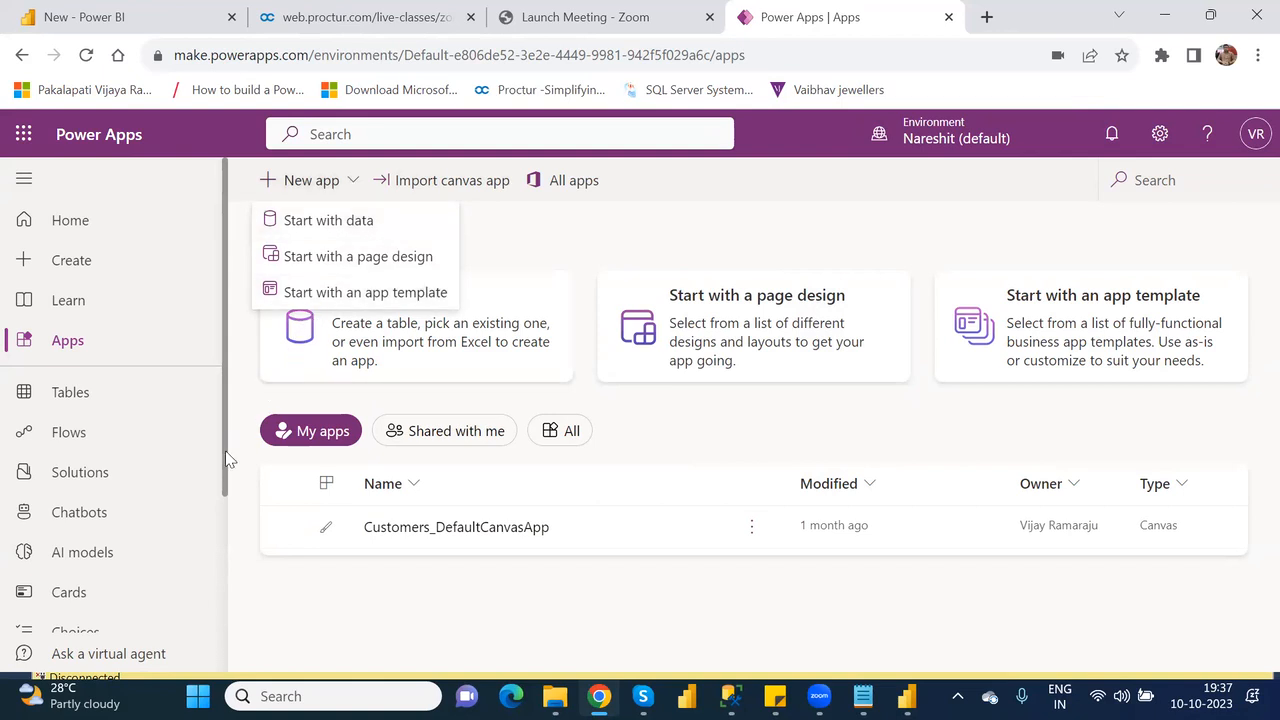
Look through the additional items available for customizing the site navigation and close the list.
drag(226, 477, 137, 614)
click(24, 563)
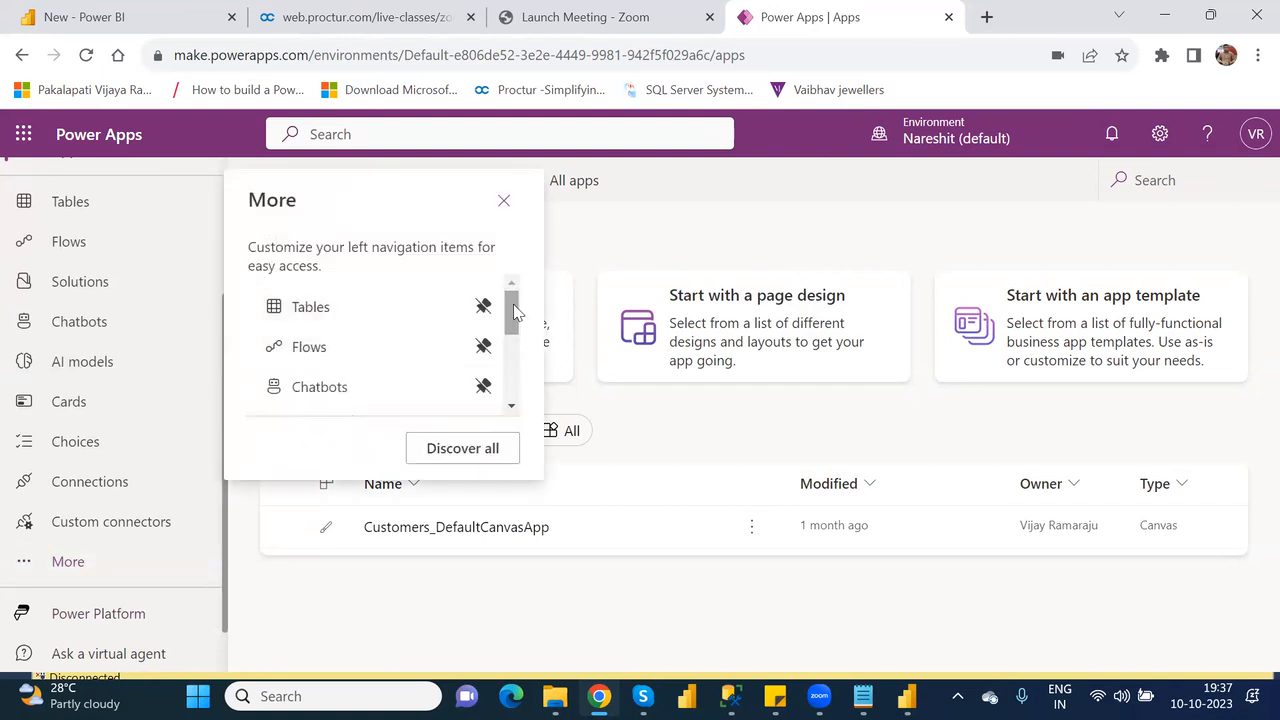
mouse_move(514, 312)
mouse_down()
mouse_move(520, 385)
mouse_move(520, 291)
mouse_up()
click(505, 202)
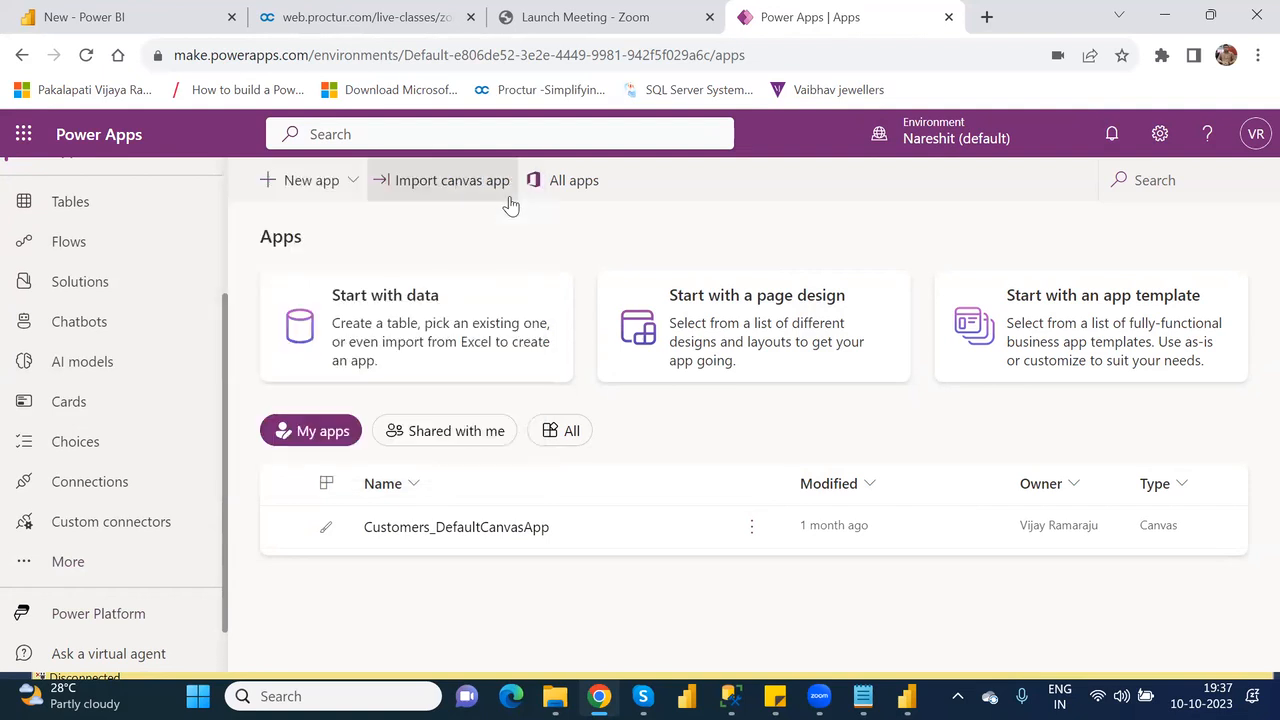
Examine the page designs offered for a new app in the default environment, dismiss the Dataverse notice and return to the Apps page.
click(359, 183)
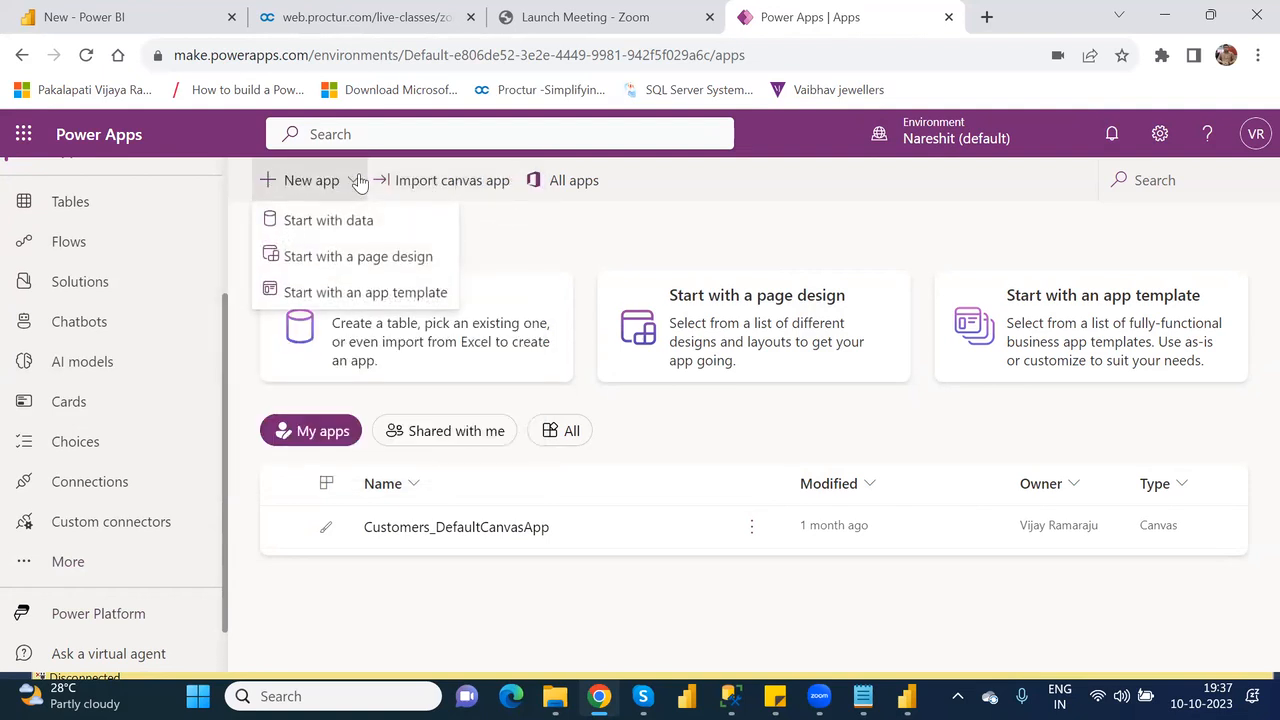
click(352, 258)
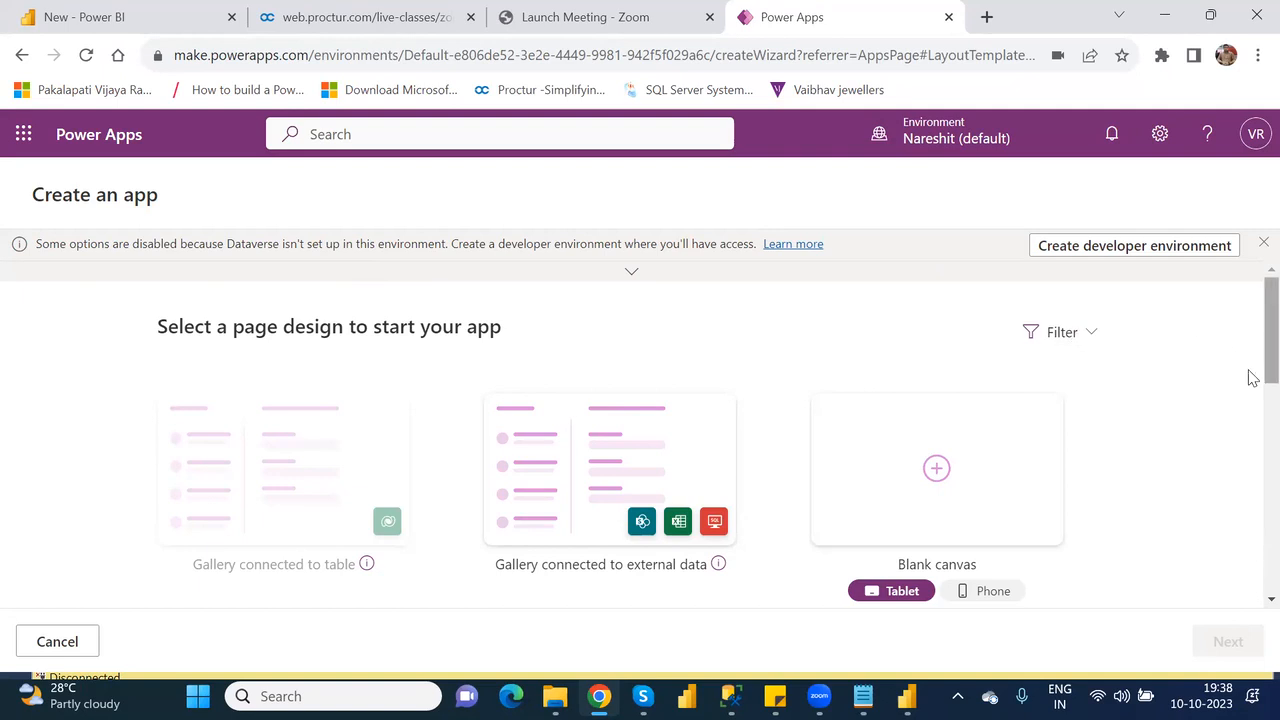
scroll(1252, 348, down, 5)
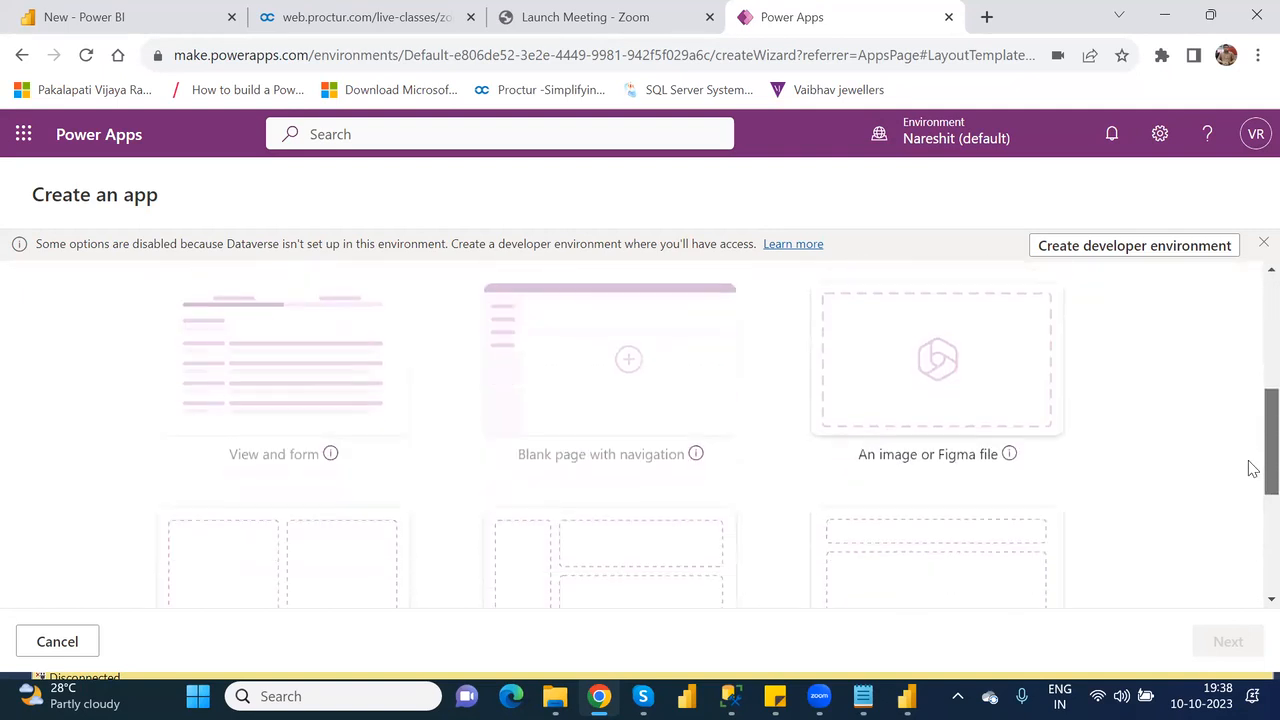
scroll(1252, 513, down, 1)
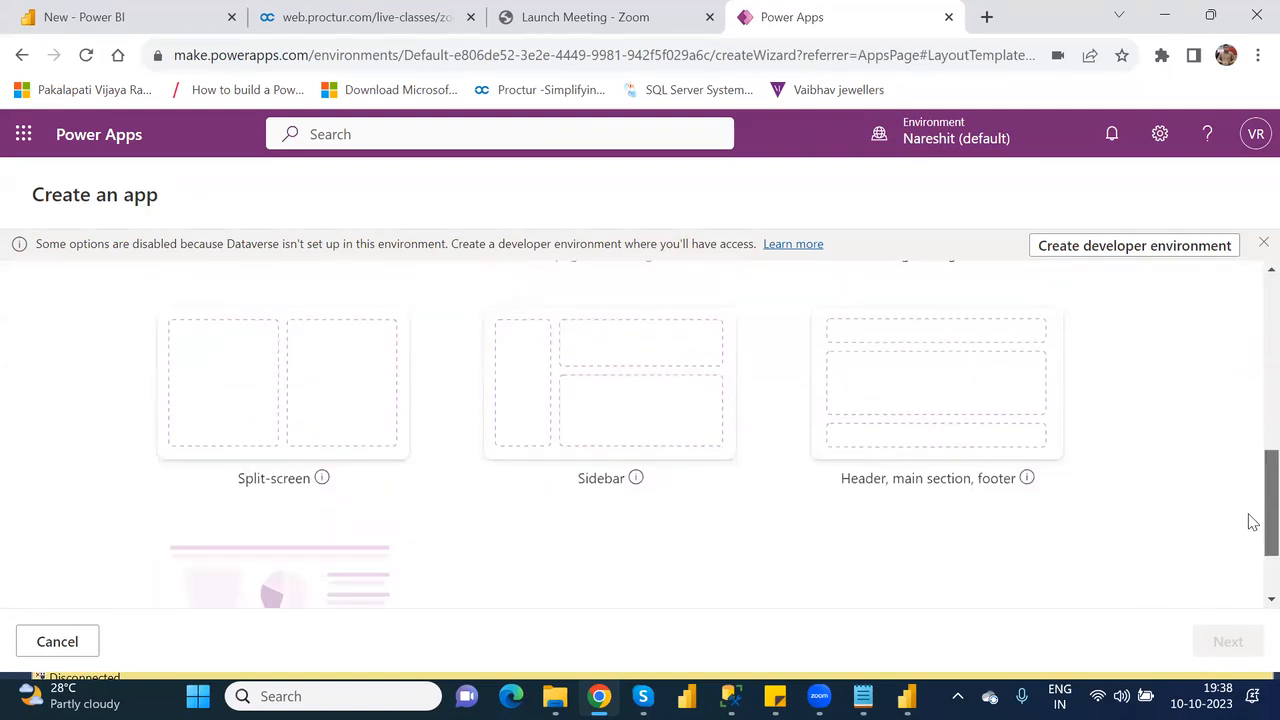
scroll(1252, 521, down, 1)
drag(1252, 583, 1252, 340)
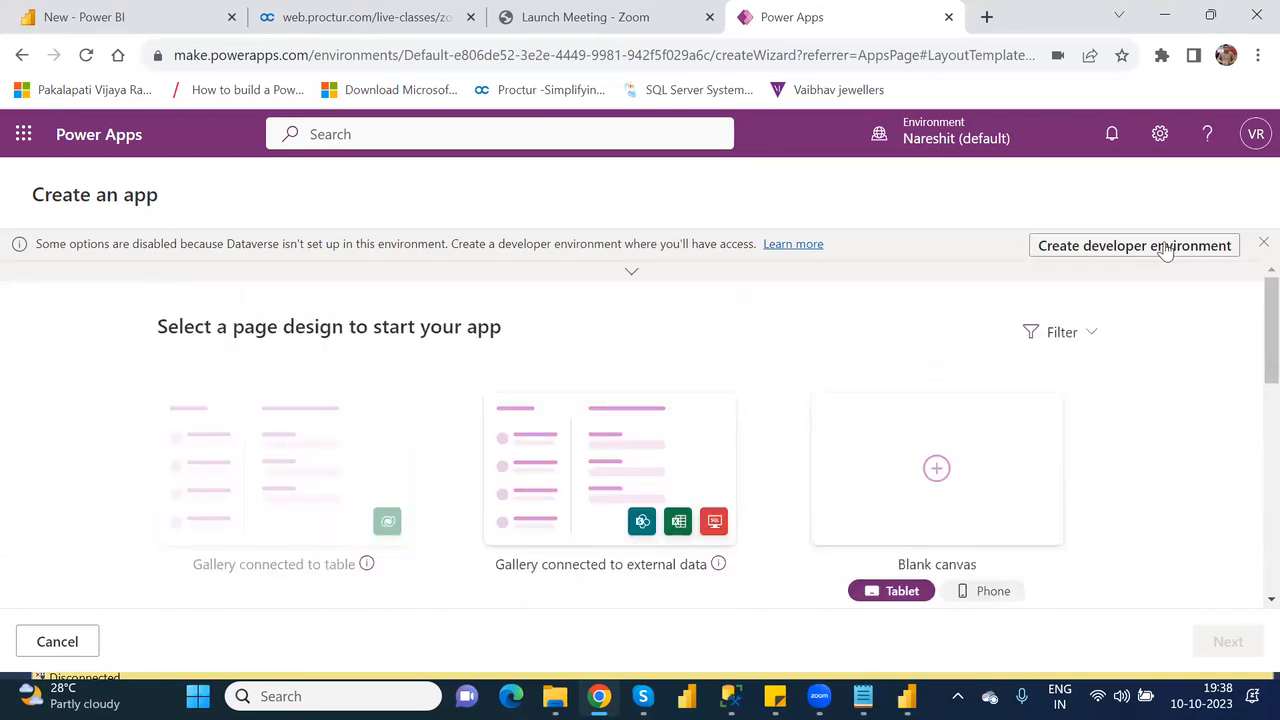
click(1262, 245)
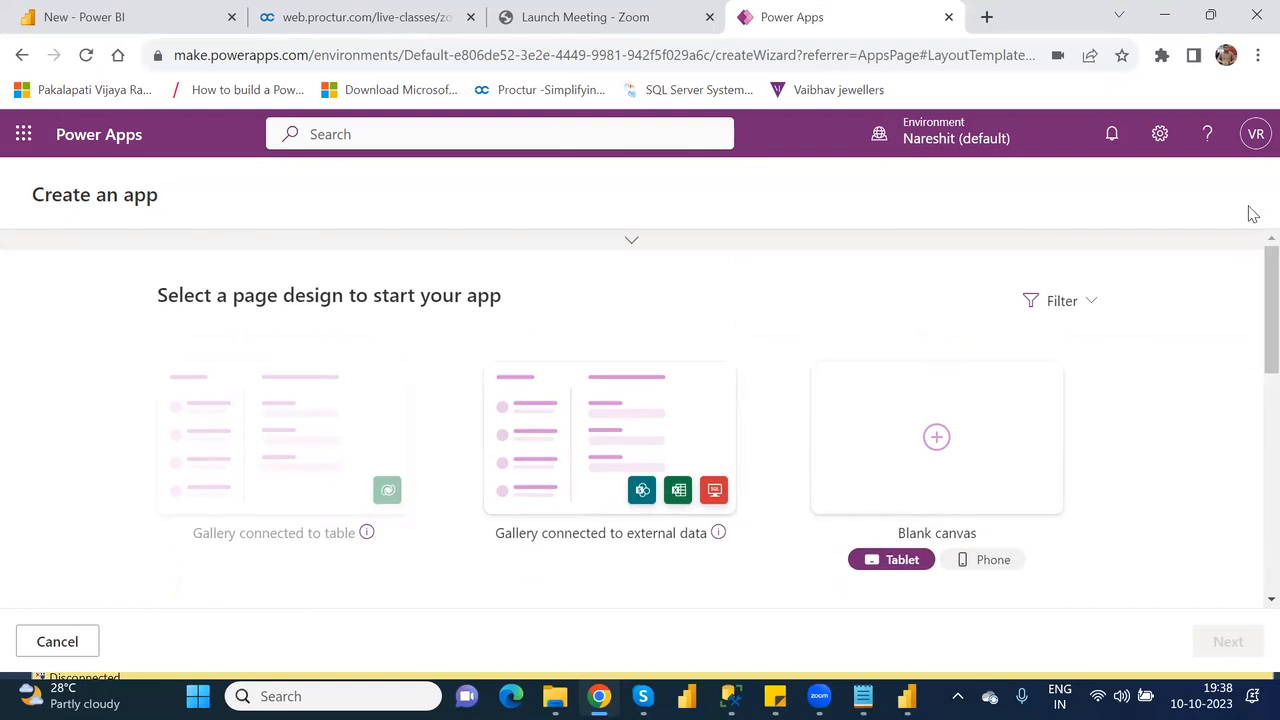
click(18, 56)
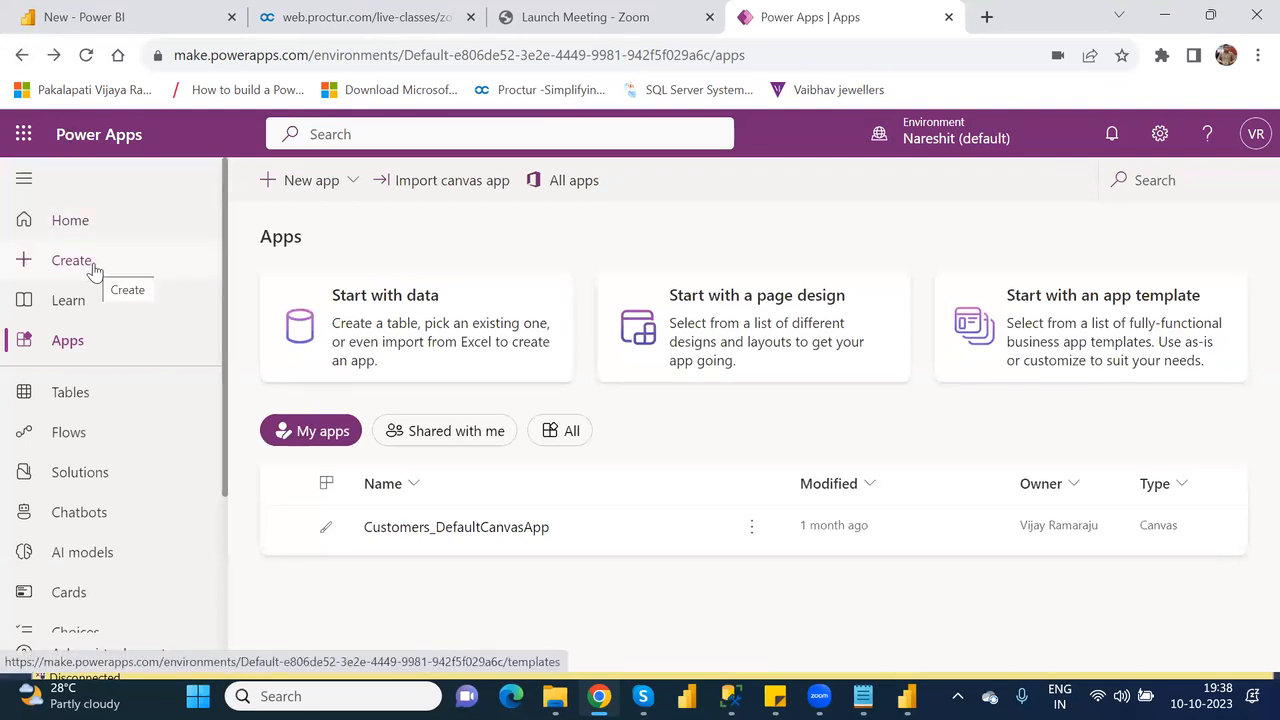
View the app templates offered for a new app in the default environment and cancel the app creation.
click(347, 185)
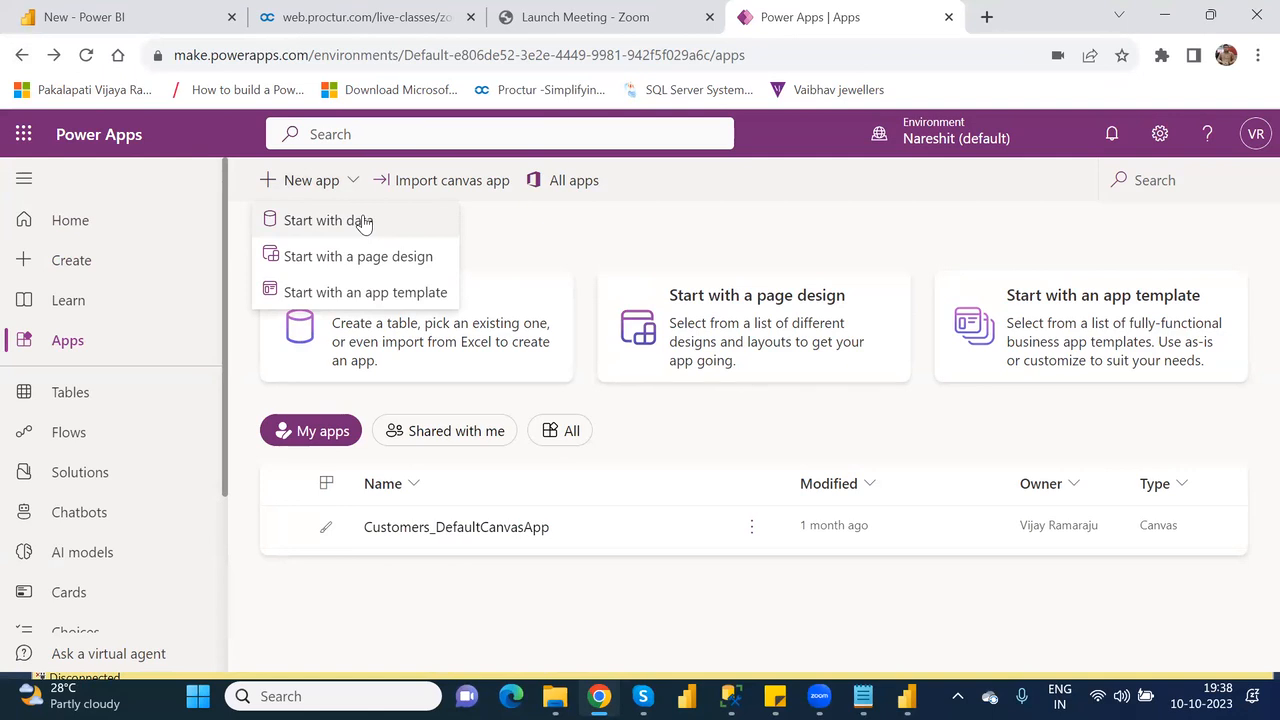
click(381, 297)
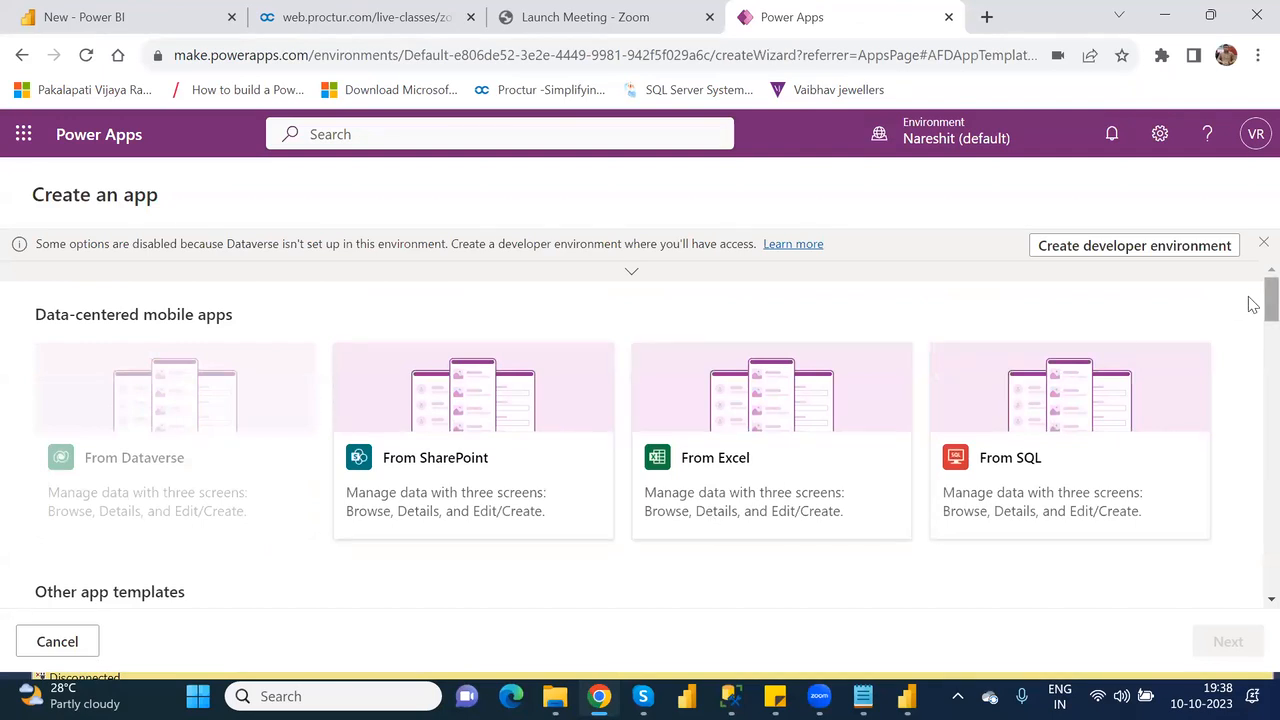
mouse_move(1253, 308)
mouse_down()
mouse_move(1253, 590)
mouse_move(1257, 142)
mouse_up()
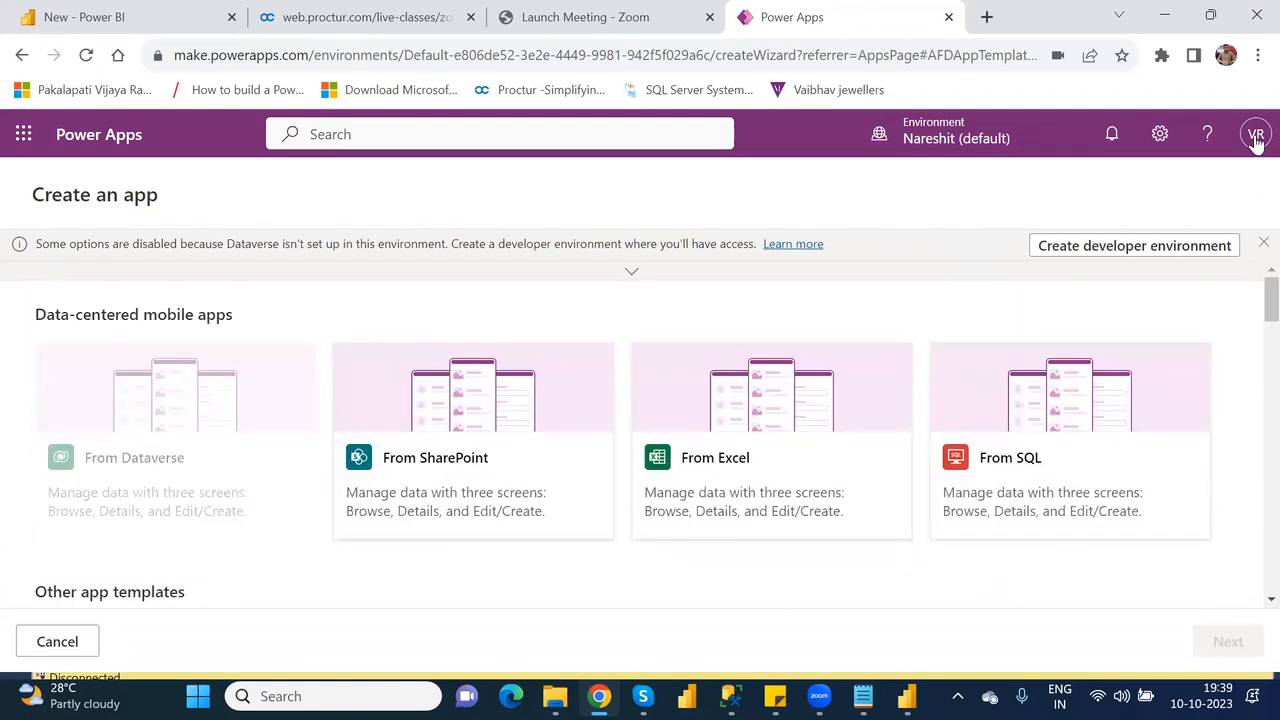
click(57, 641)
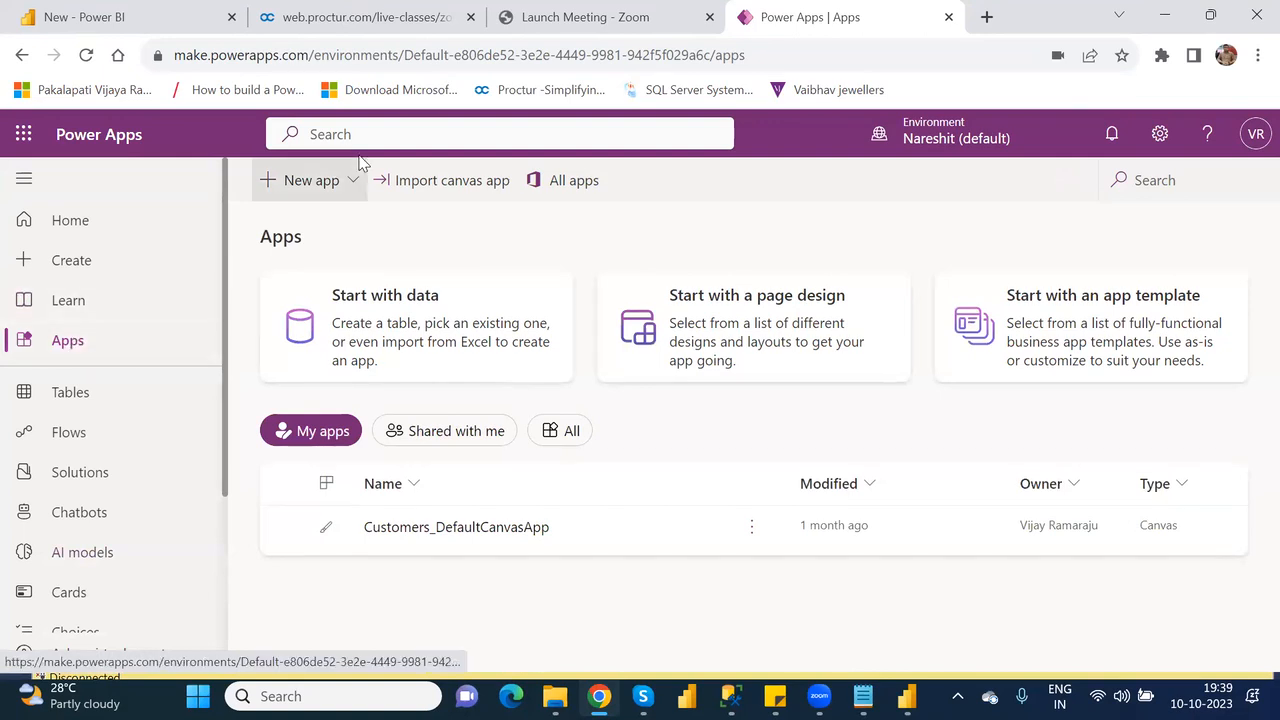
Start a new app with a page design again and go through all the designs down to Dashboard.
click(348, 190)
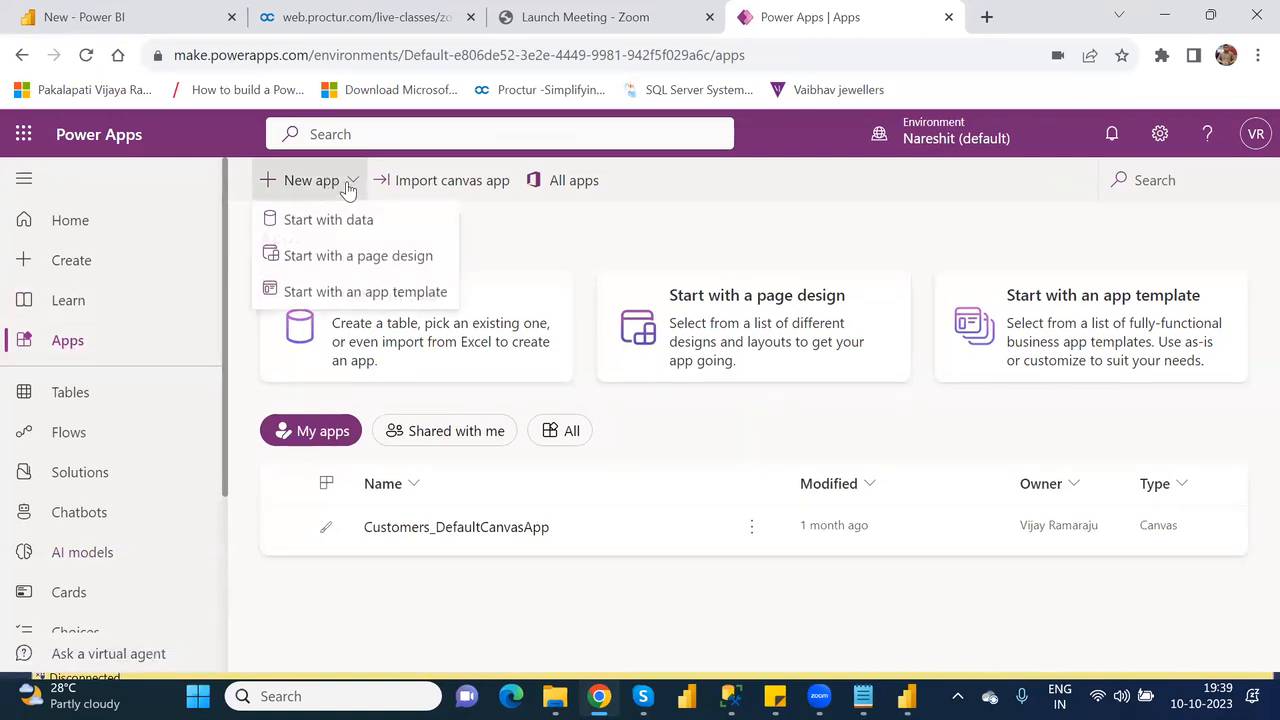
click(386, 272)
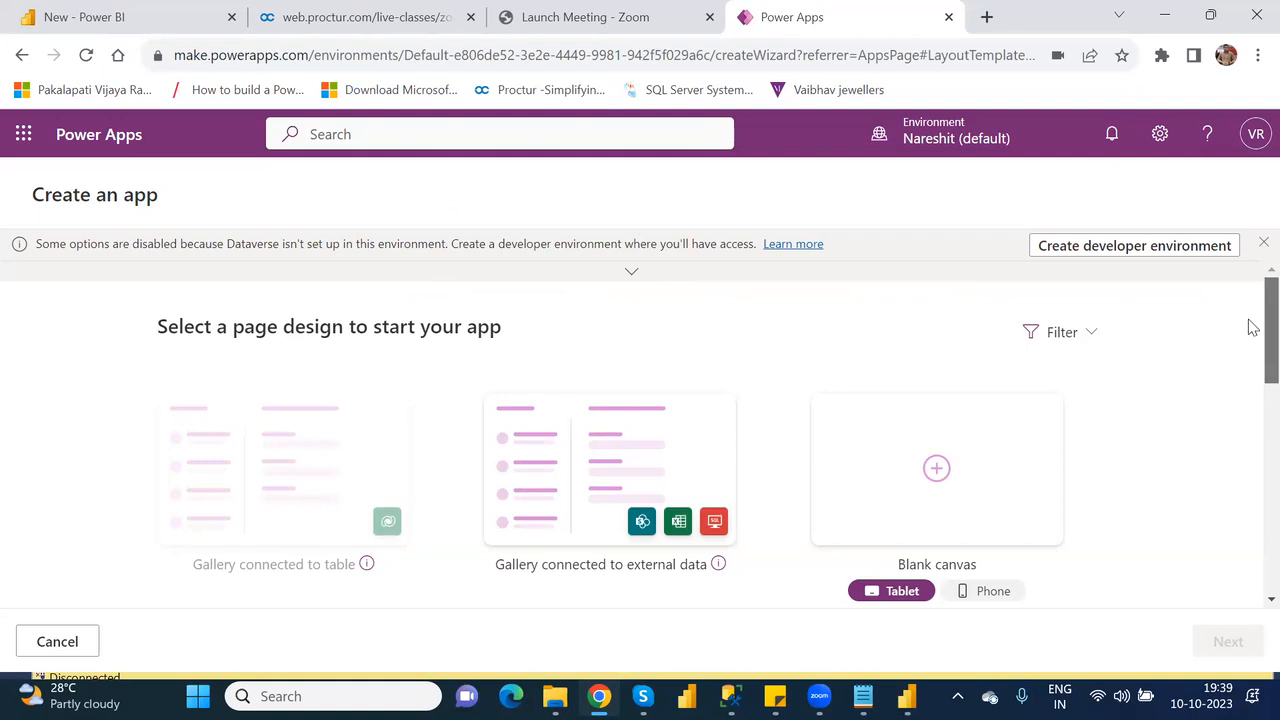
scroll(1250, 326, down, 3)
scroll(1253, 399, down, 1)
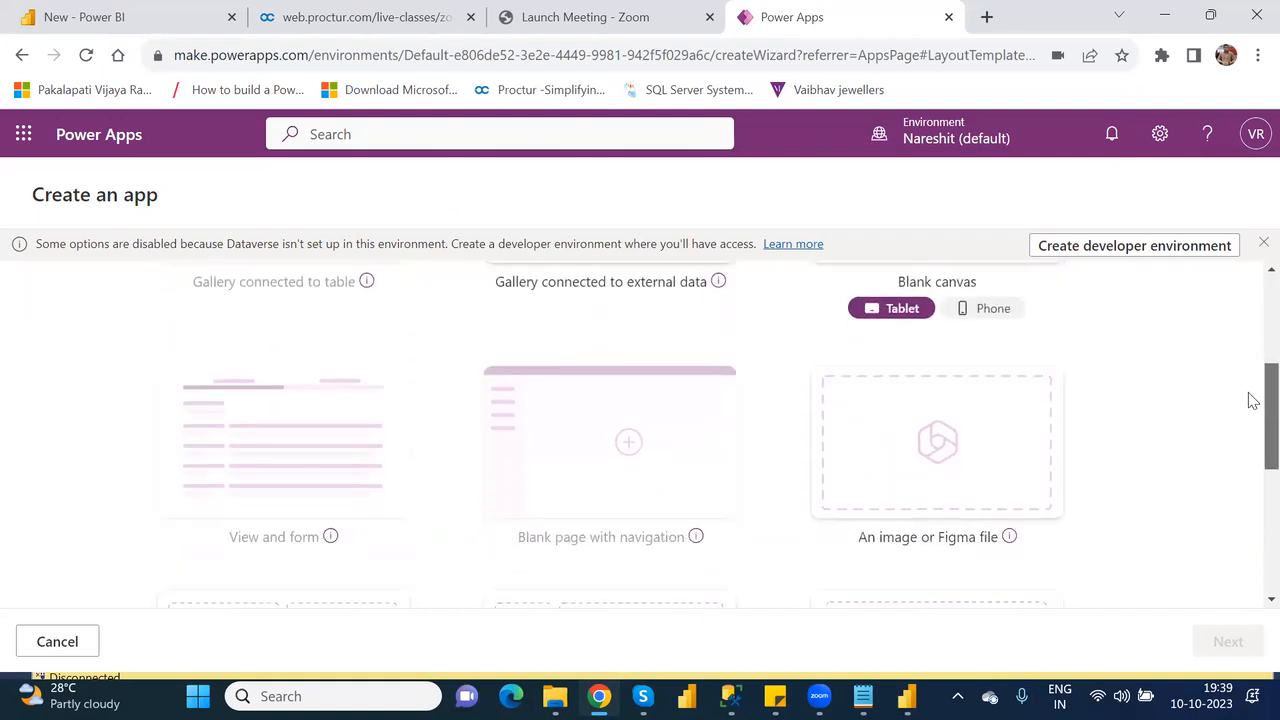
scroll(1253, 399, down, 4)
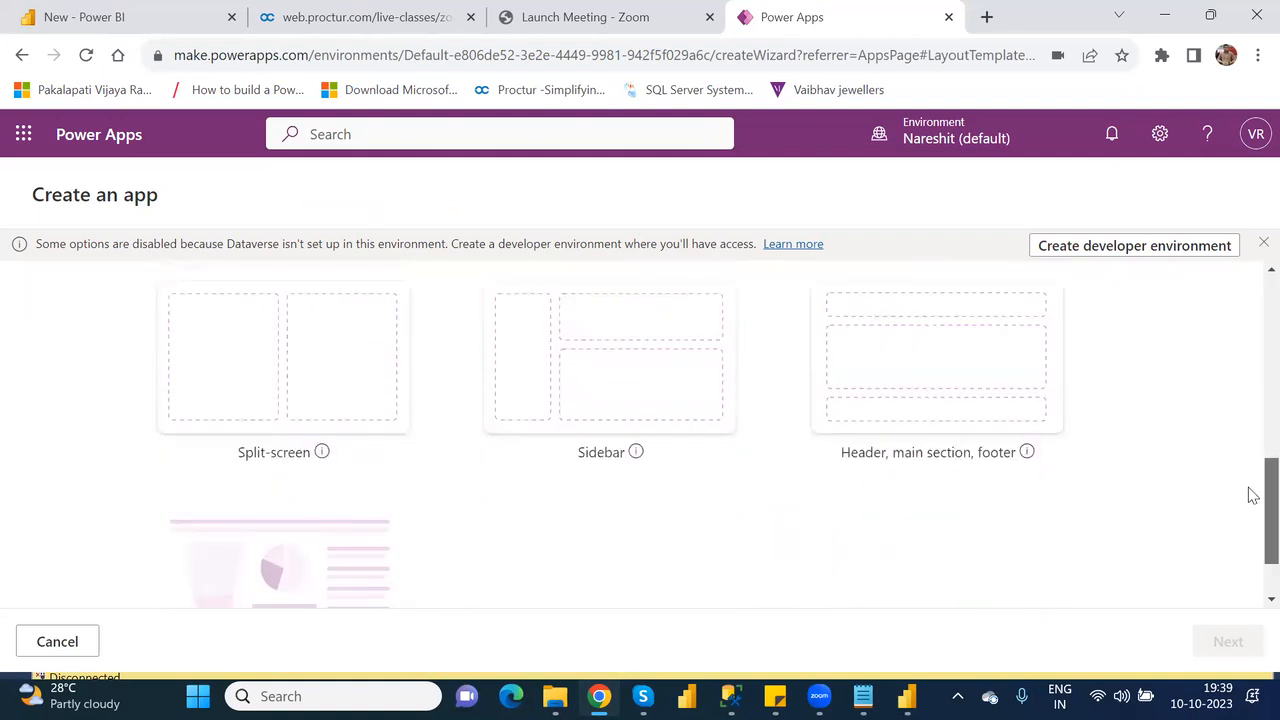
scroll(1253, 495, down, 1)
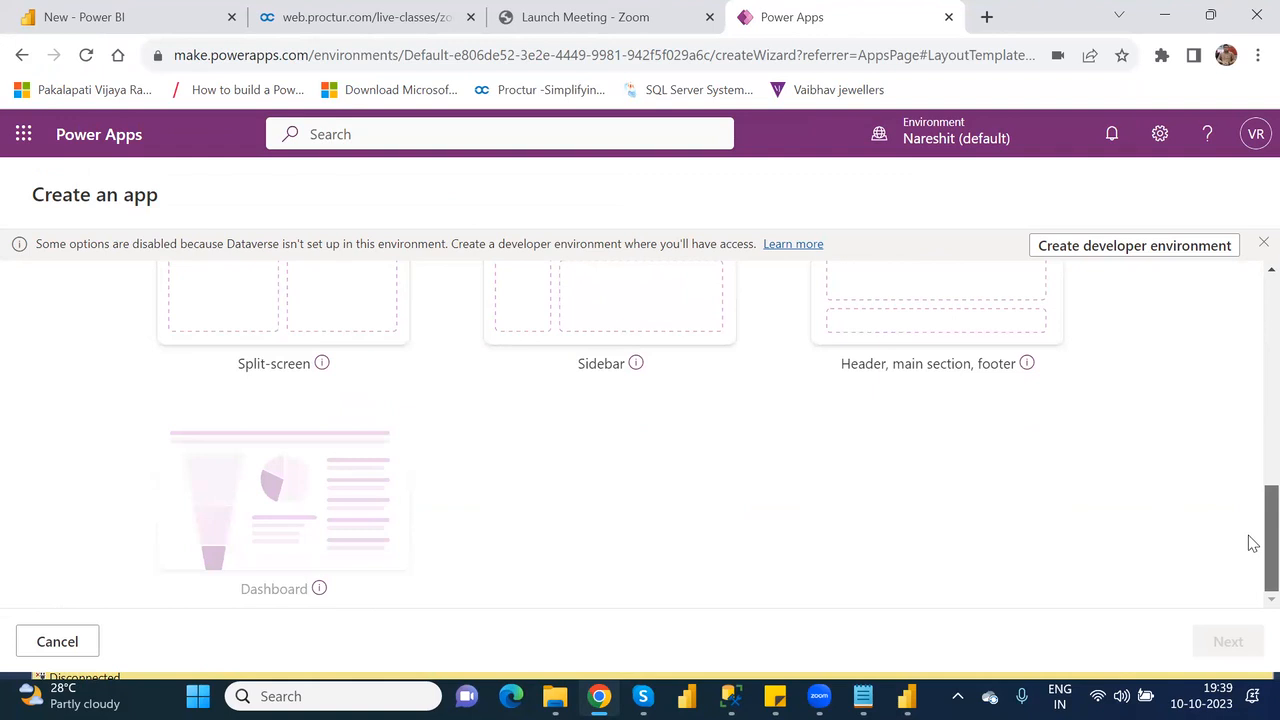
drag(1253, 543, 1253, 312)
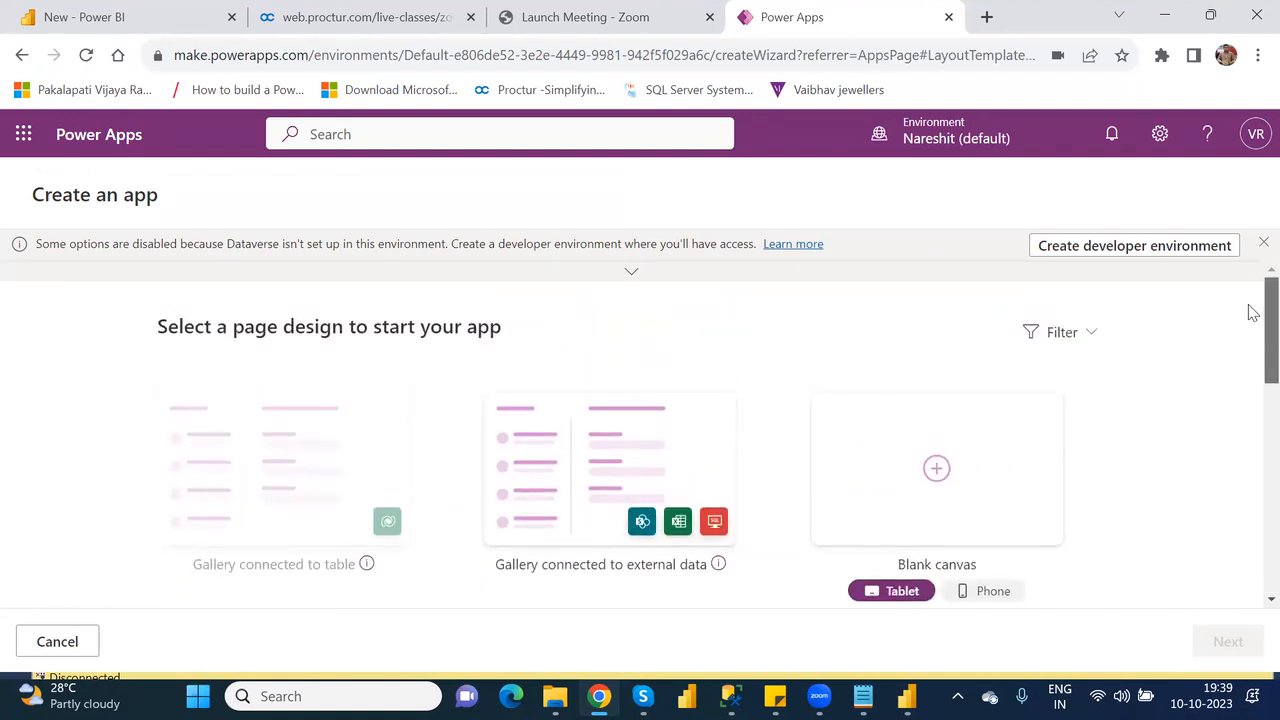
Create a developer environment from the Dataverse notice, check the page designs available in it and cancel the app creation.
click(1145, 250)
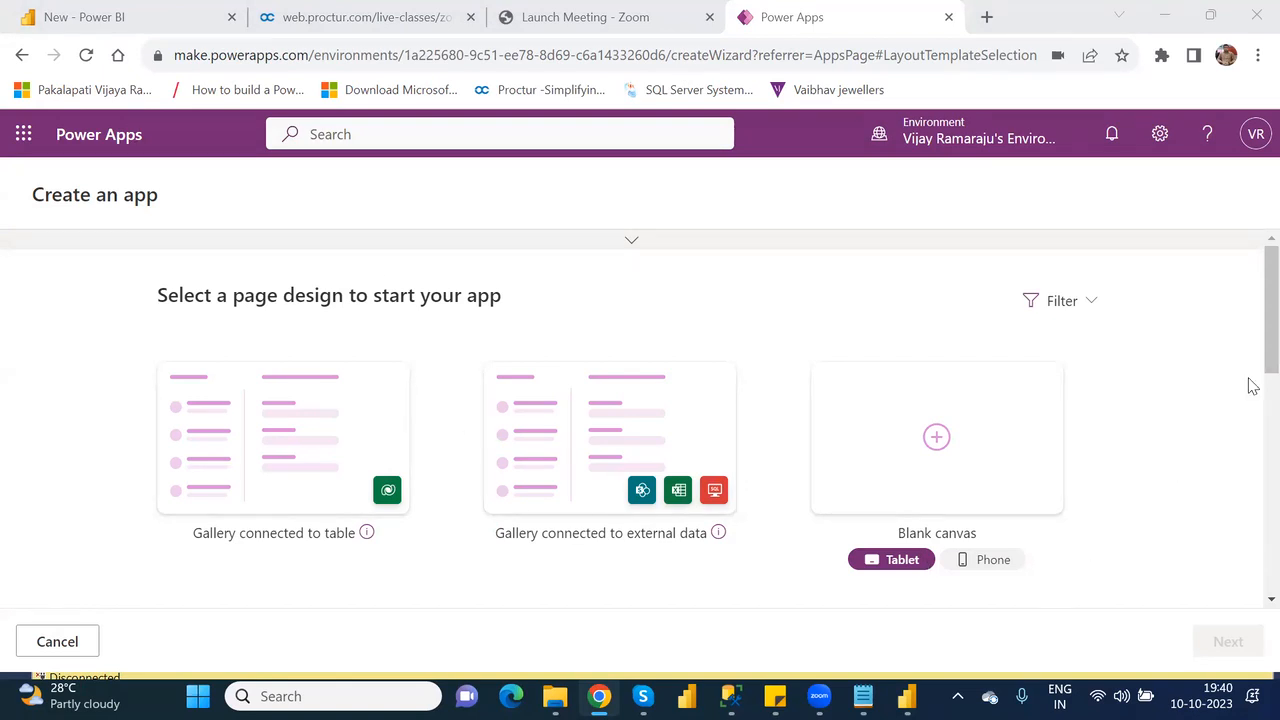
scroll(1253, 442, down, 6)
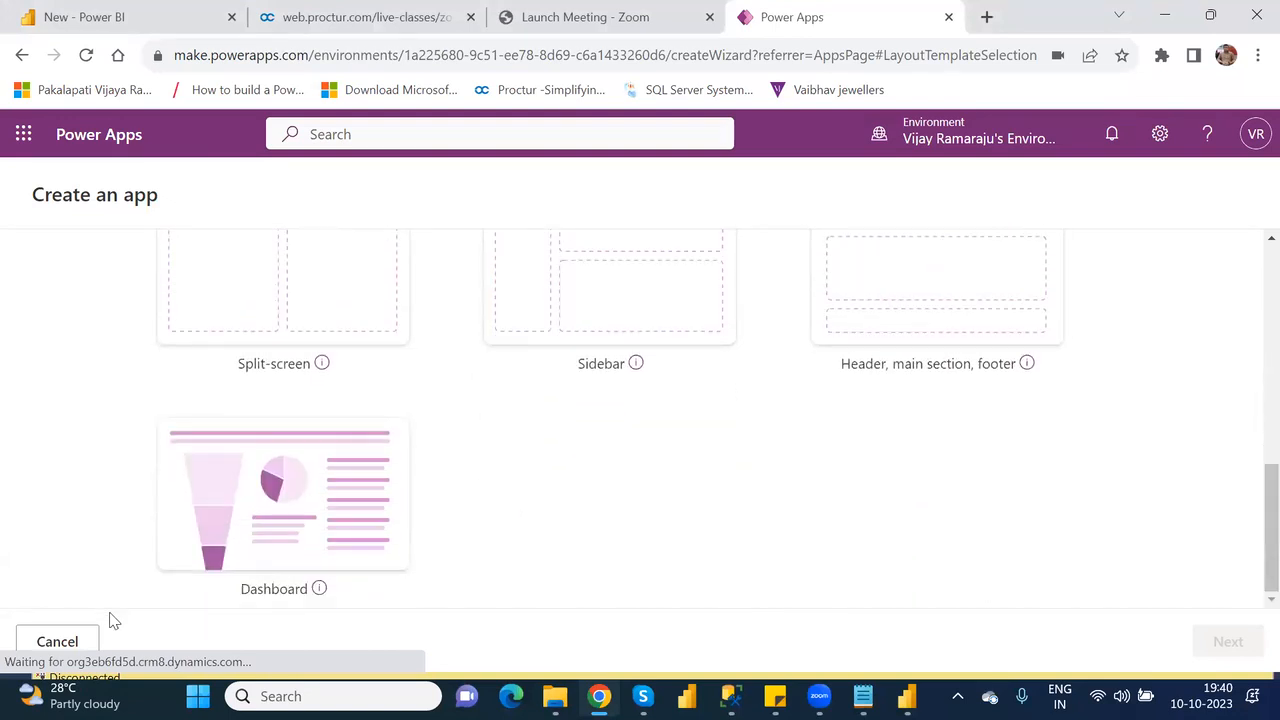
click(70, 644)
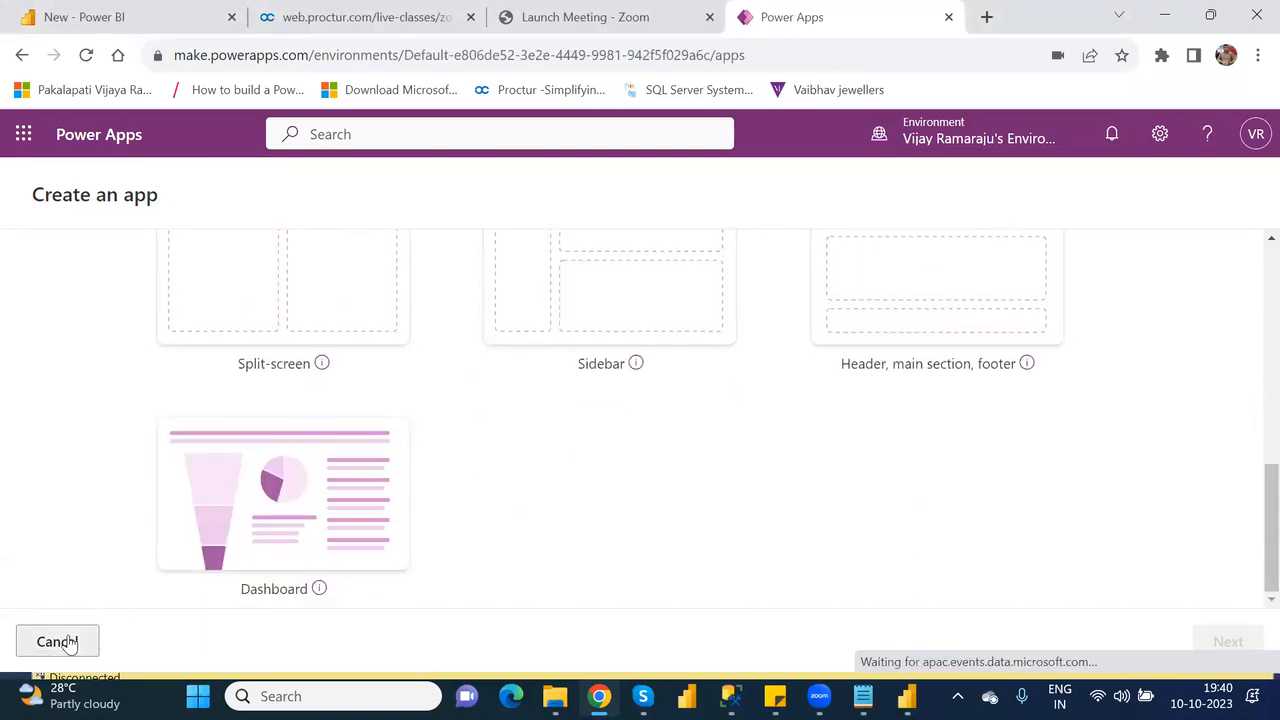
Open Solutions in the default environment, look through the new database settings and close them without creating a database.
click(80, 472)
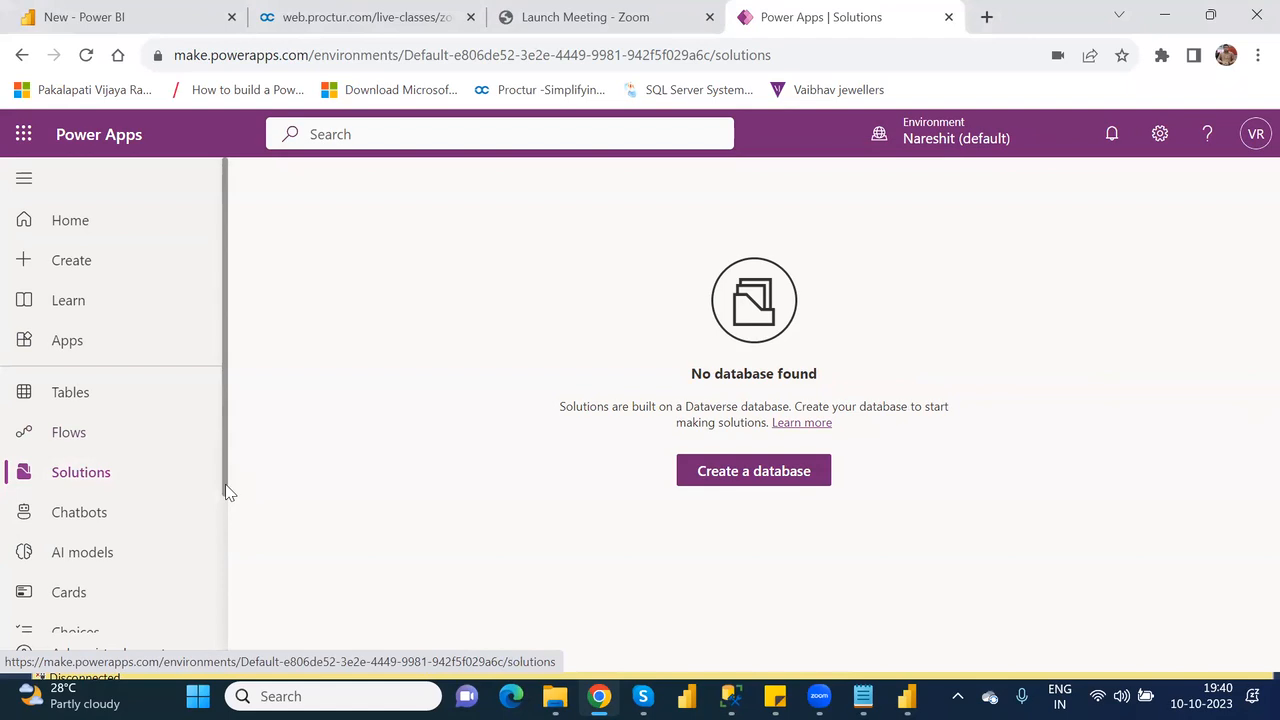
click(729, 479)
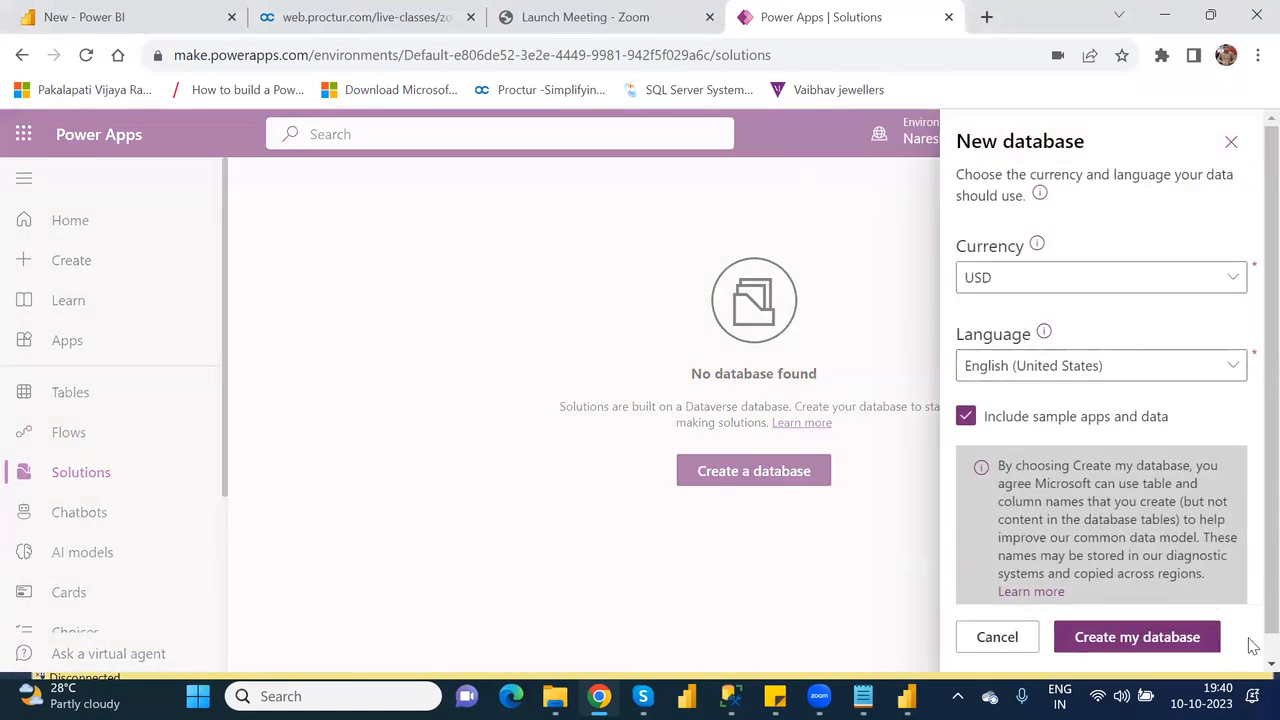
scroll(1252, 652, down, 1)
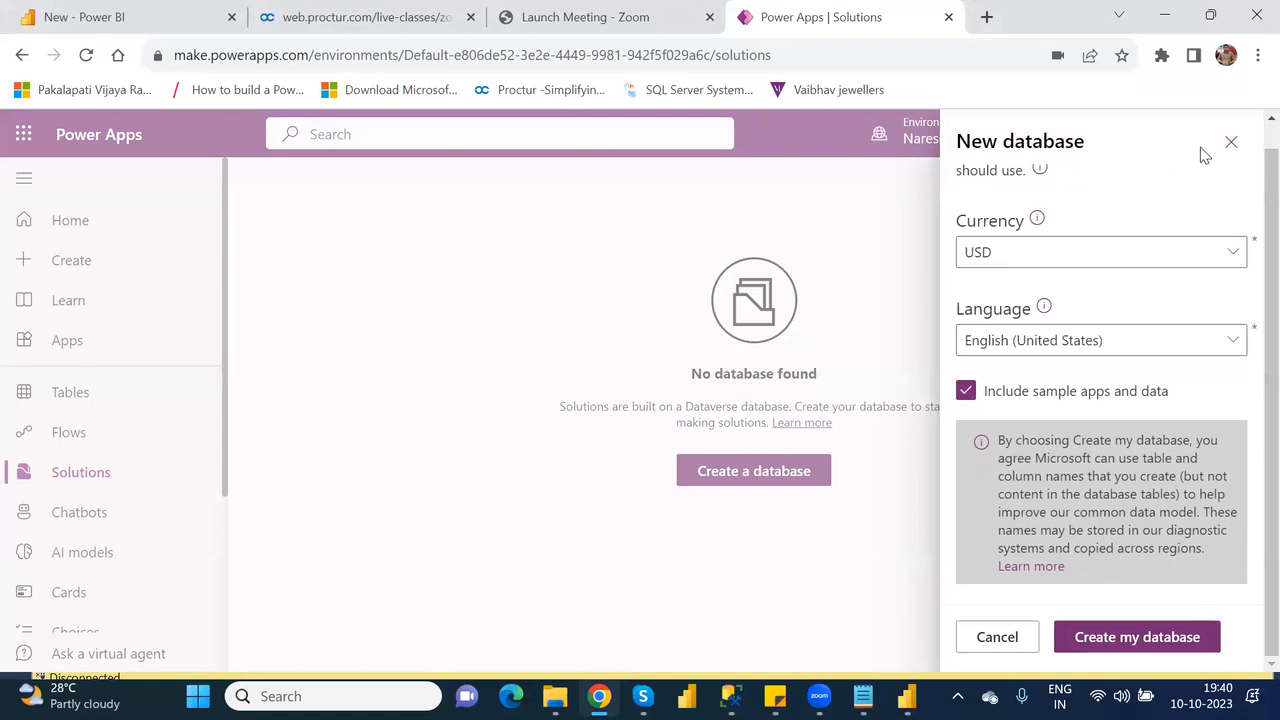
click(1229, 144)
Switch to the NareshIT_B1 environment and dismiss the notice about moved publishers.
click(964, 126)
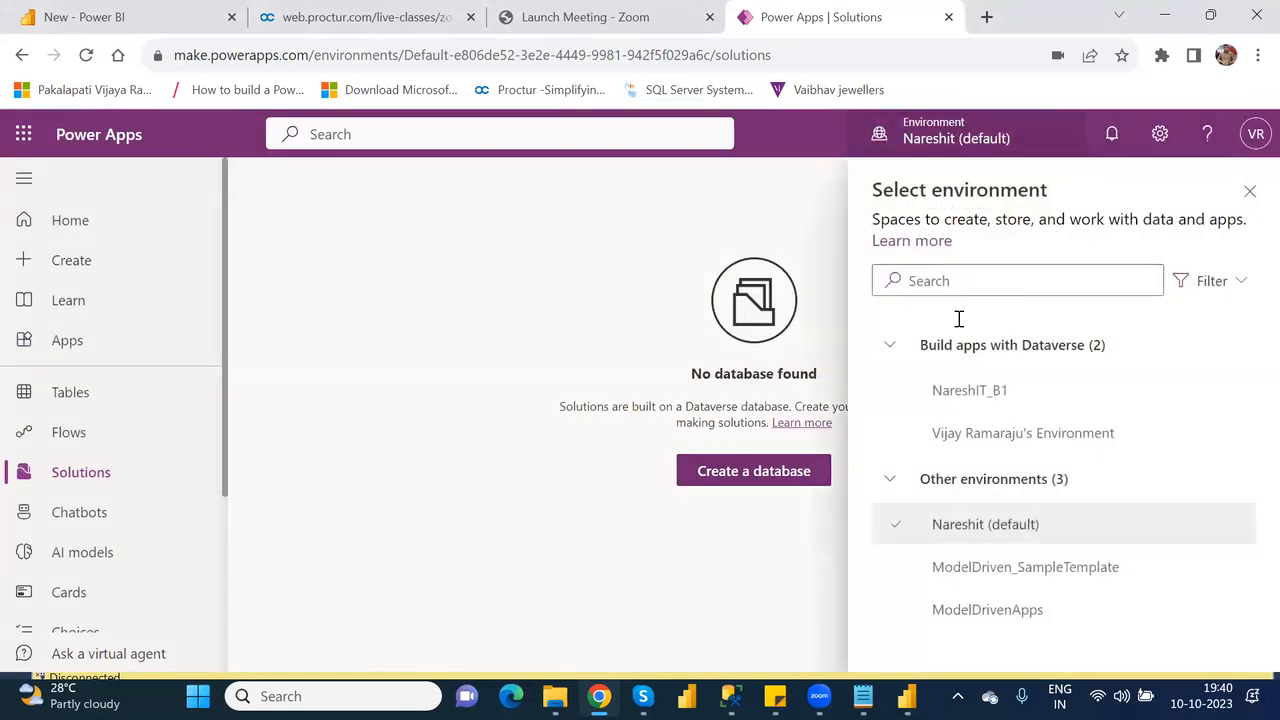
click(958, 403)
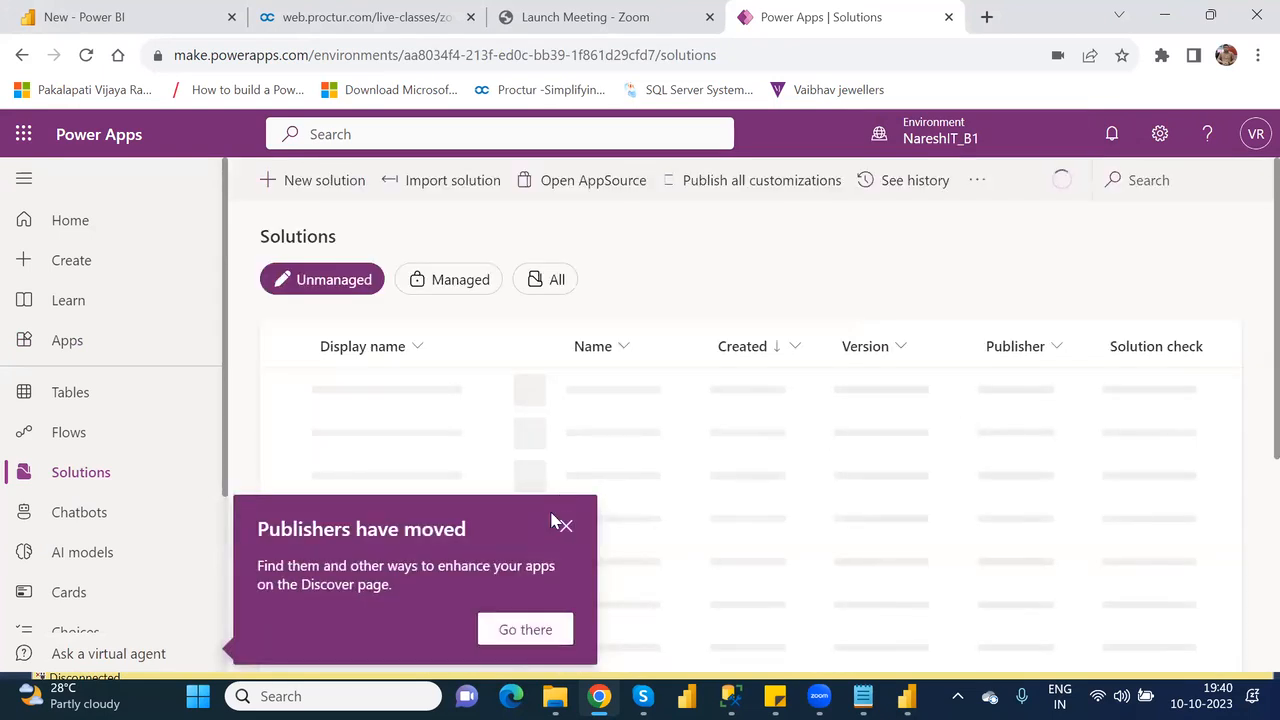
click(567, 528)
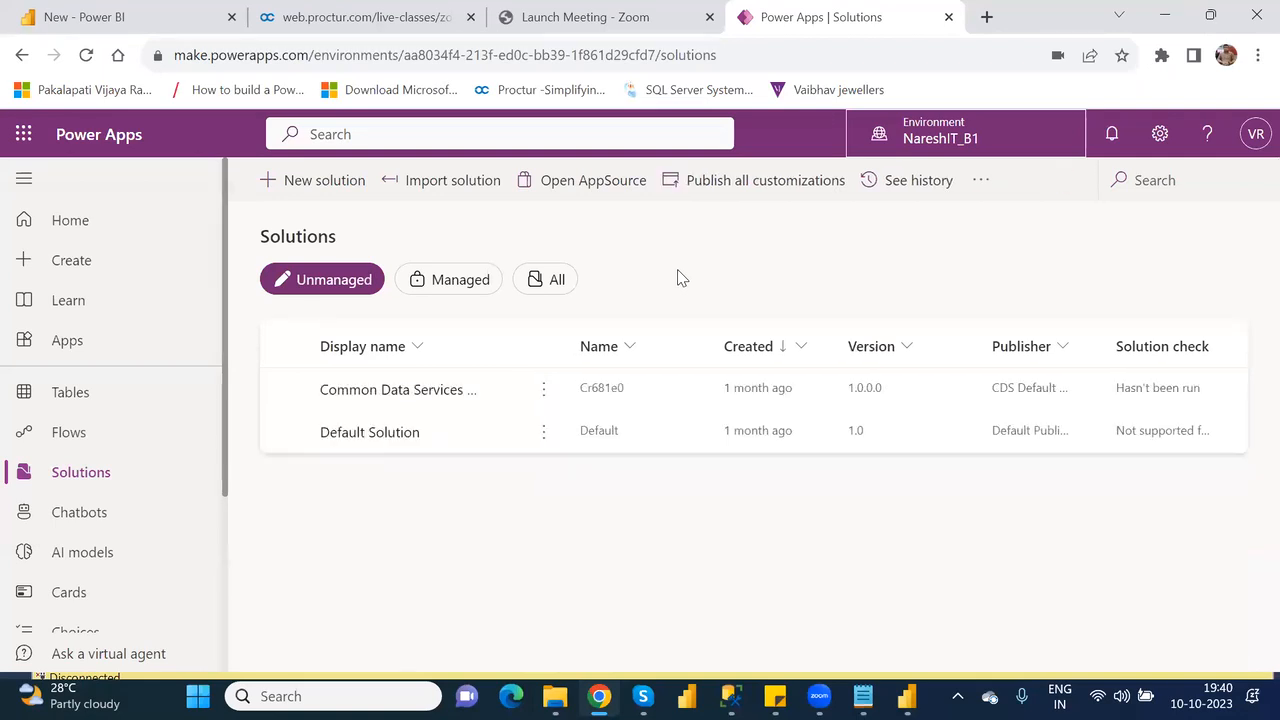
Check the new solution form and the contents of the Default Solution, and return to the solutions list.
click(316, 186)
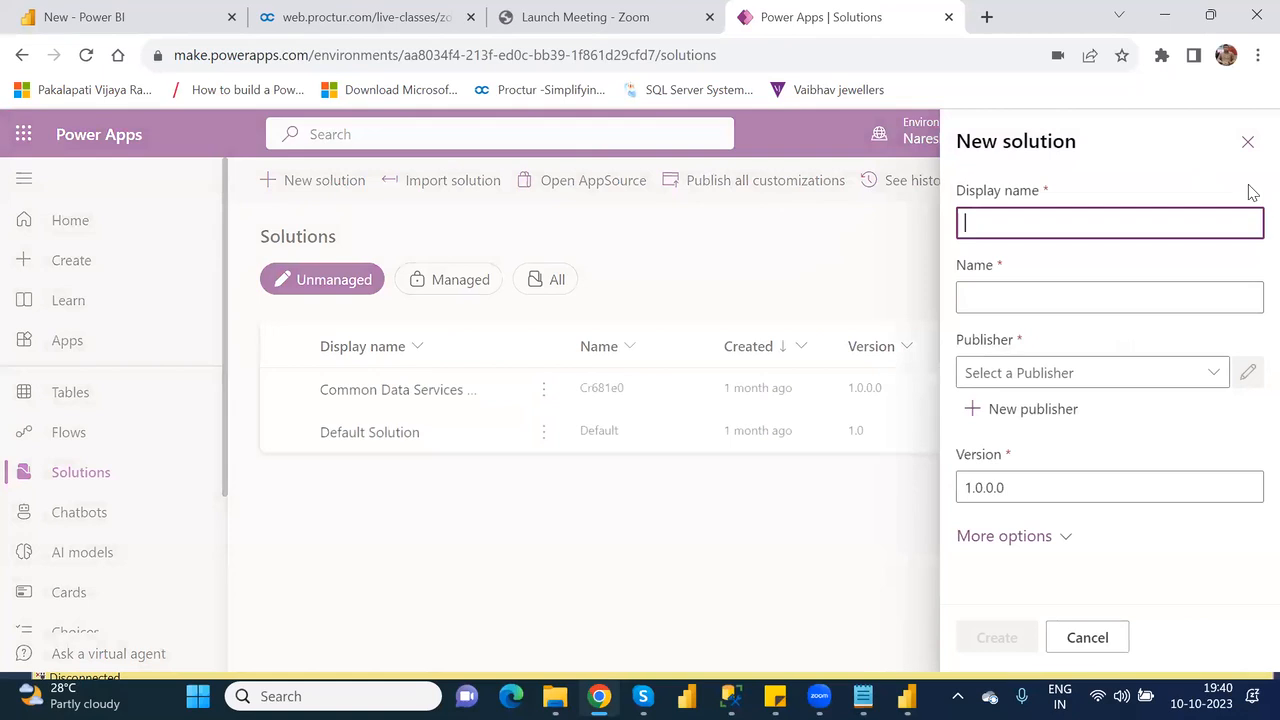
click(1249, 143)
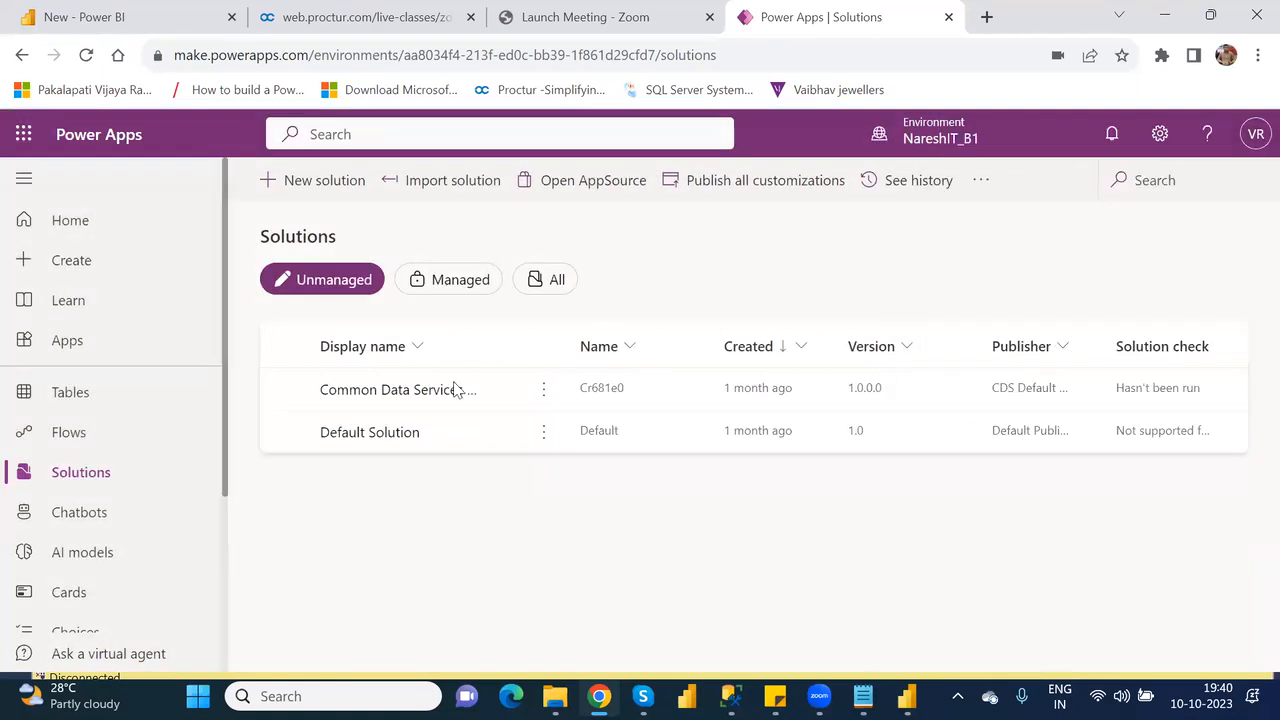
click(285, 433)
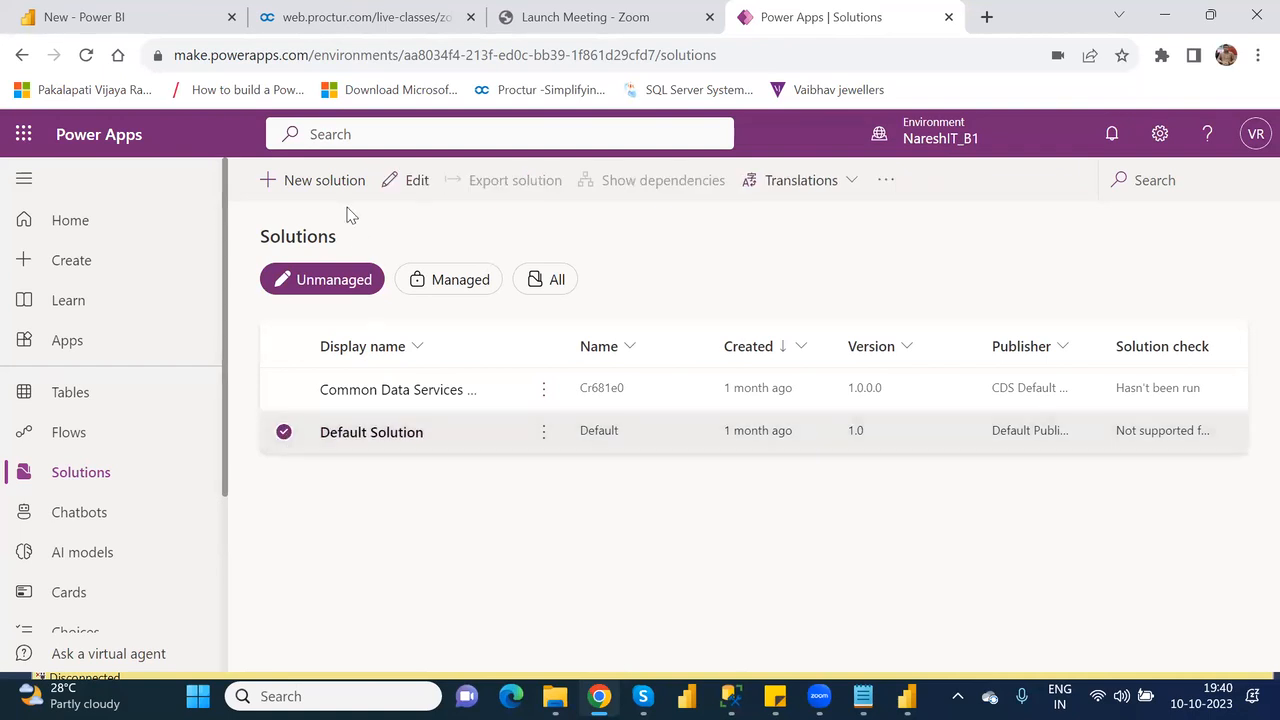
click(409, 186)
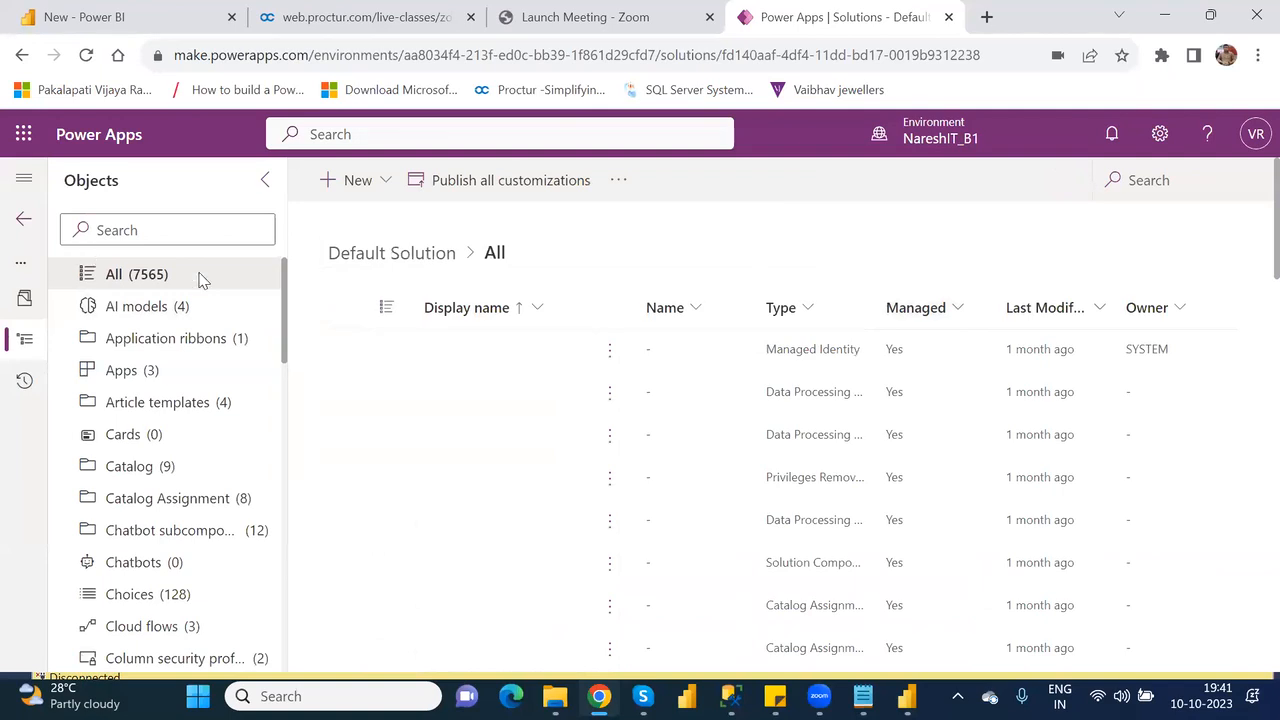
click(22, 58)
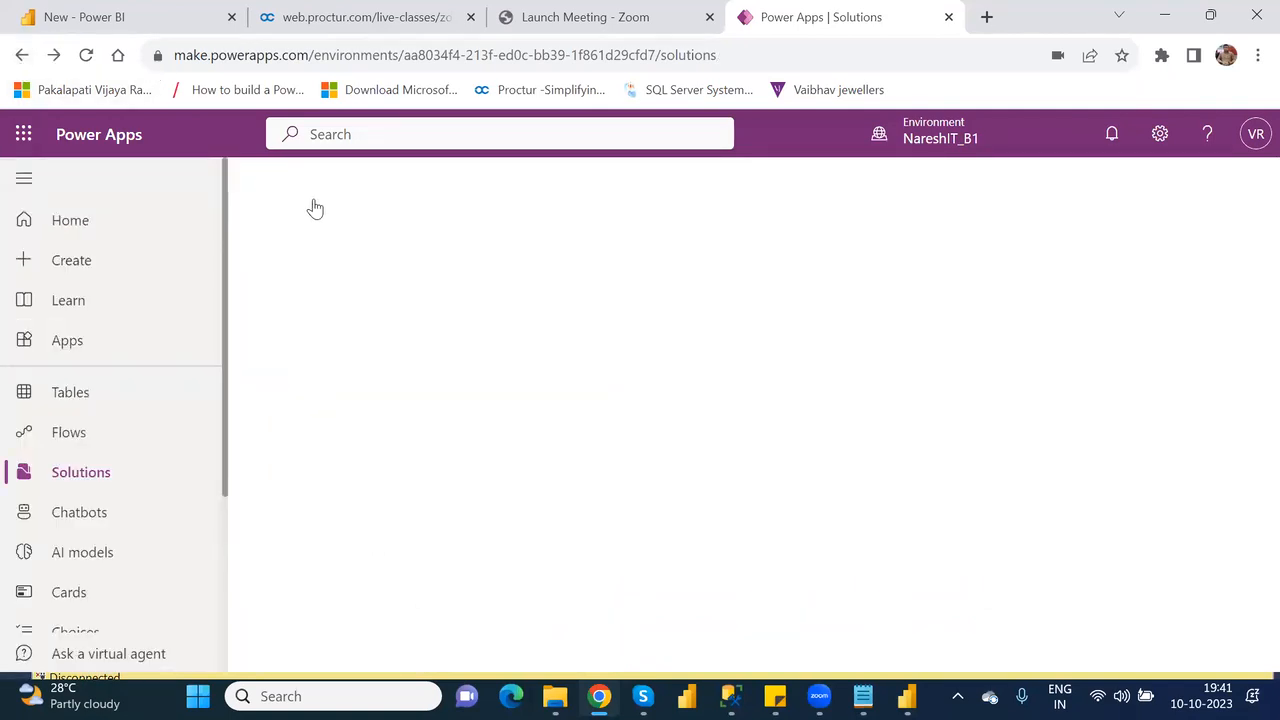
Check the options for starting a new app on the Apps page of the NareshIT_B1 environment.
click(70, 340)
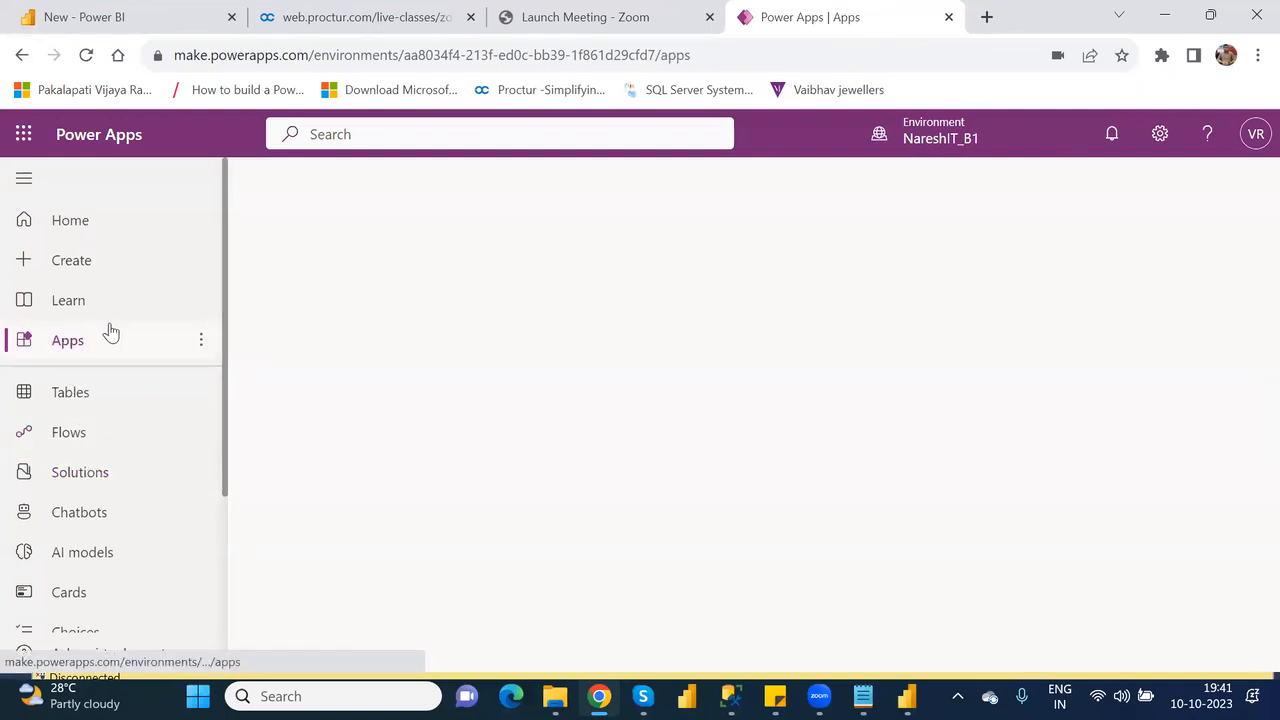
click(201, 342)
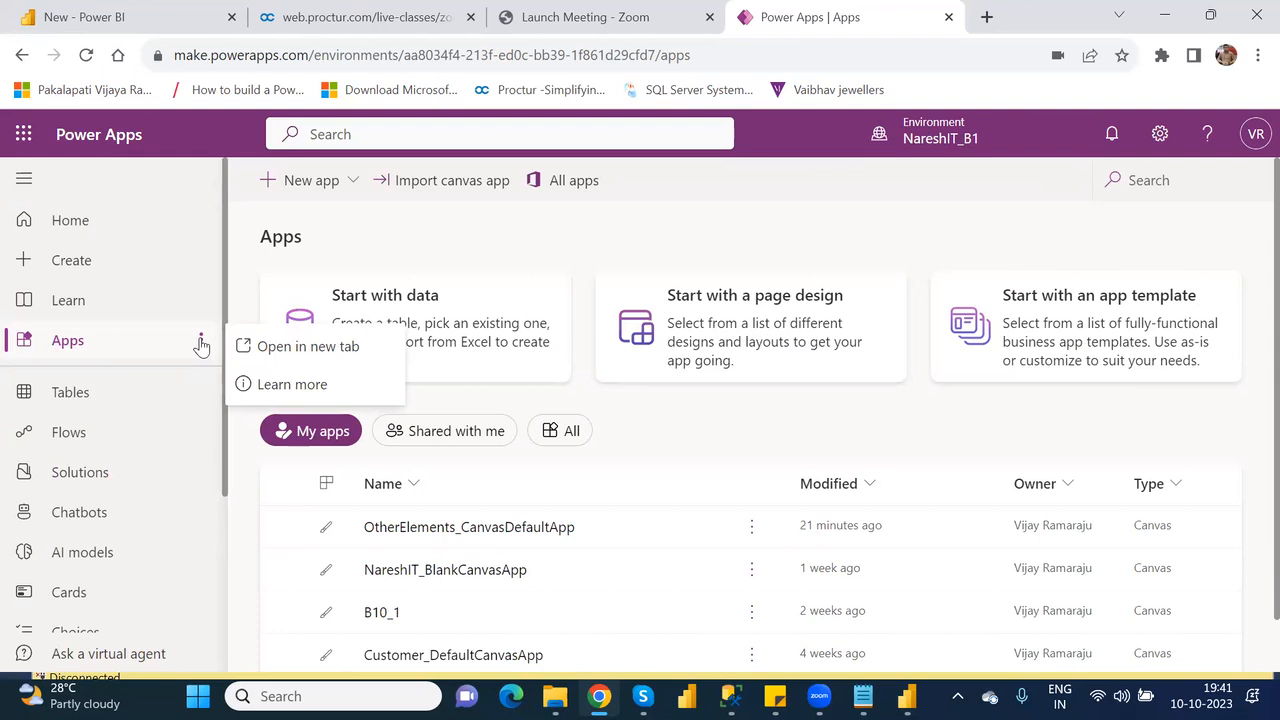
click(340, 188)
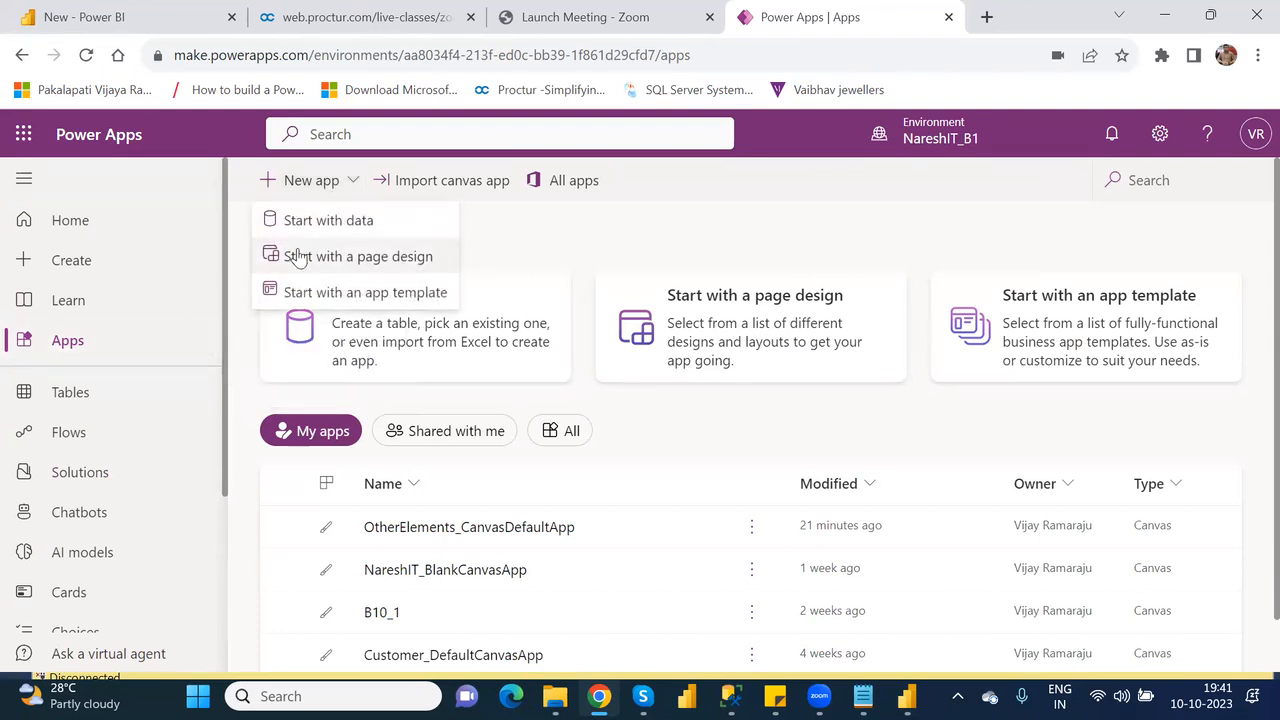
Return to Solutions and view the commands available for the Common Data Services solution.
click(111, 477)
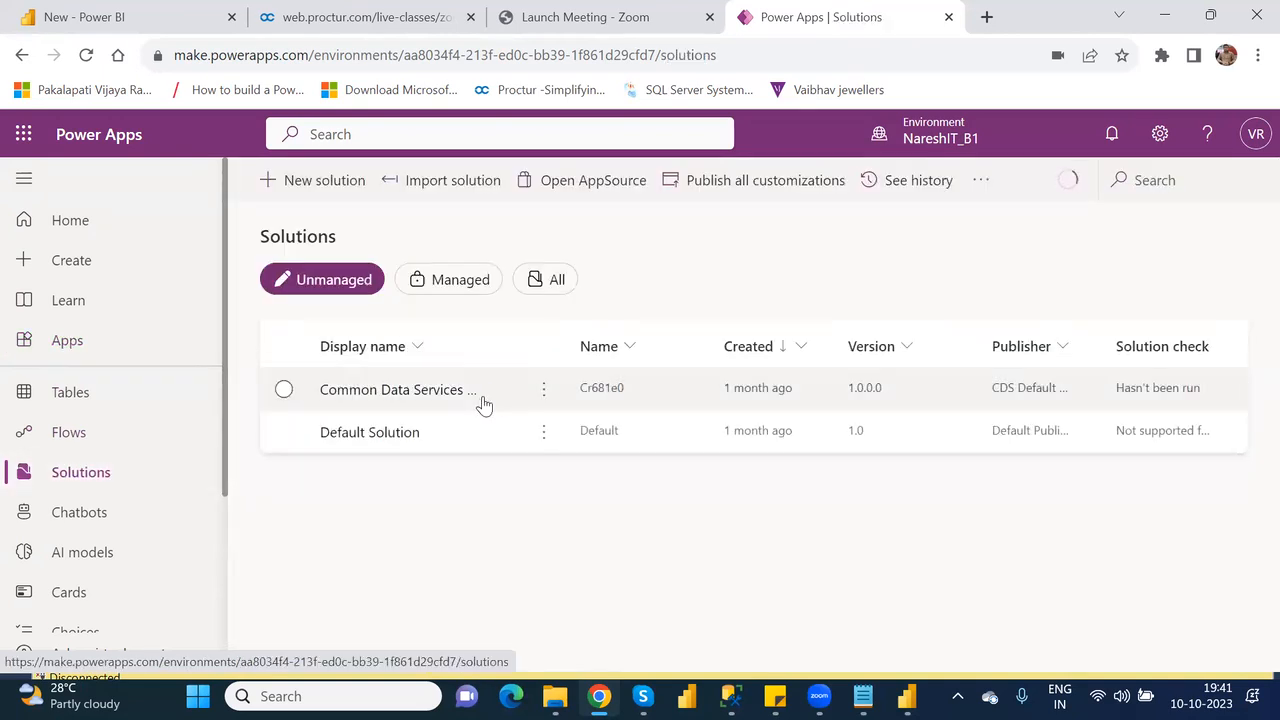
click(542, 393)
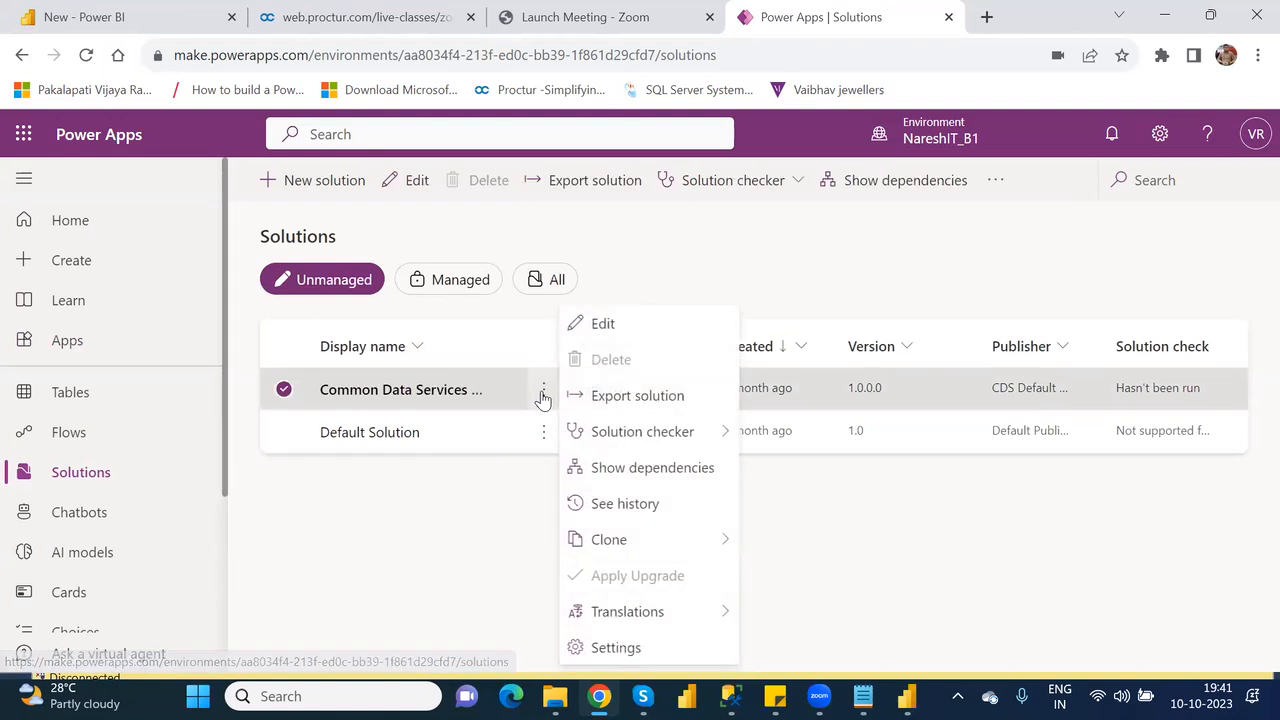
mouse_move(626, 433)
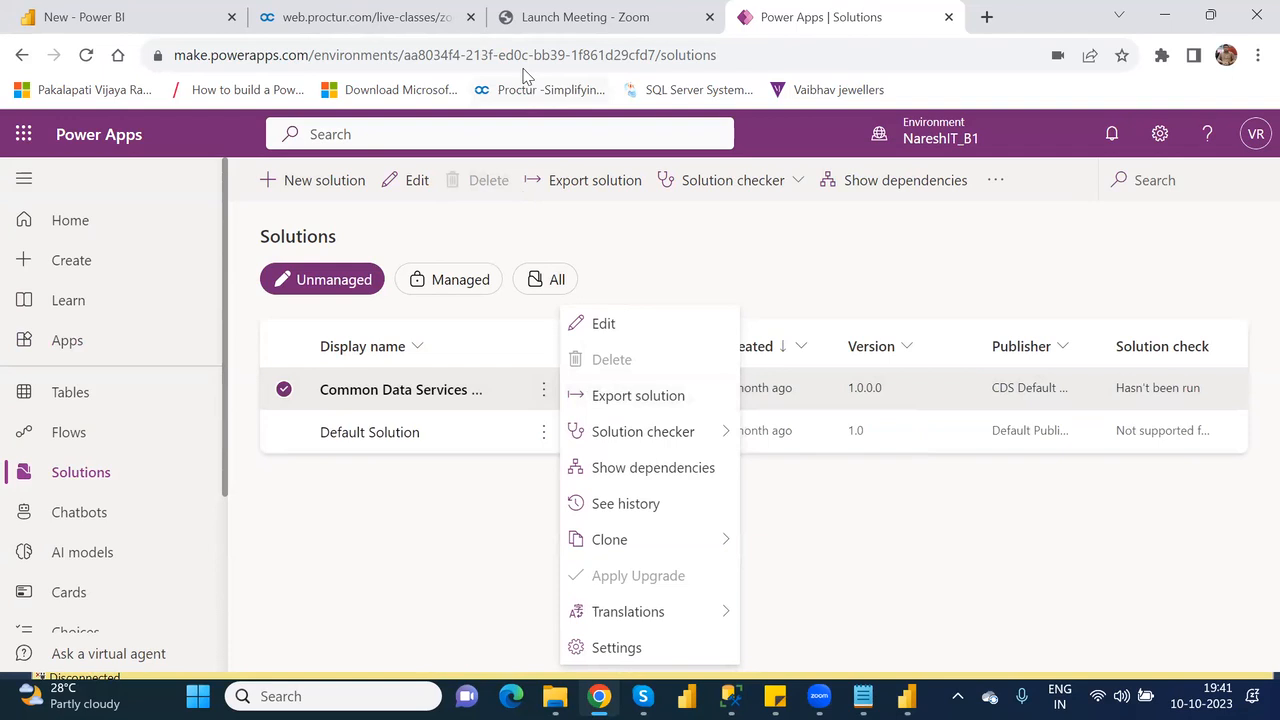
Open the Google home page in a new browser tab.
click(987, 17)
text(go)
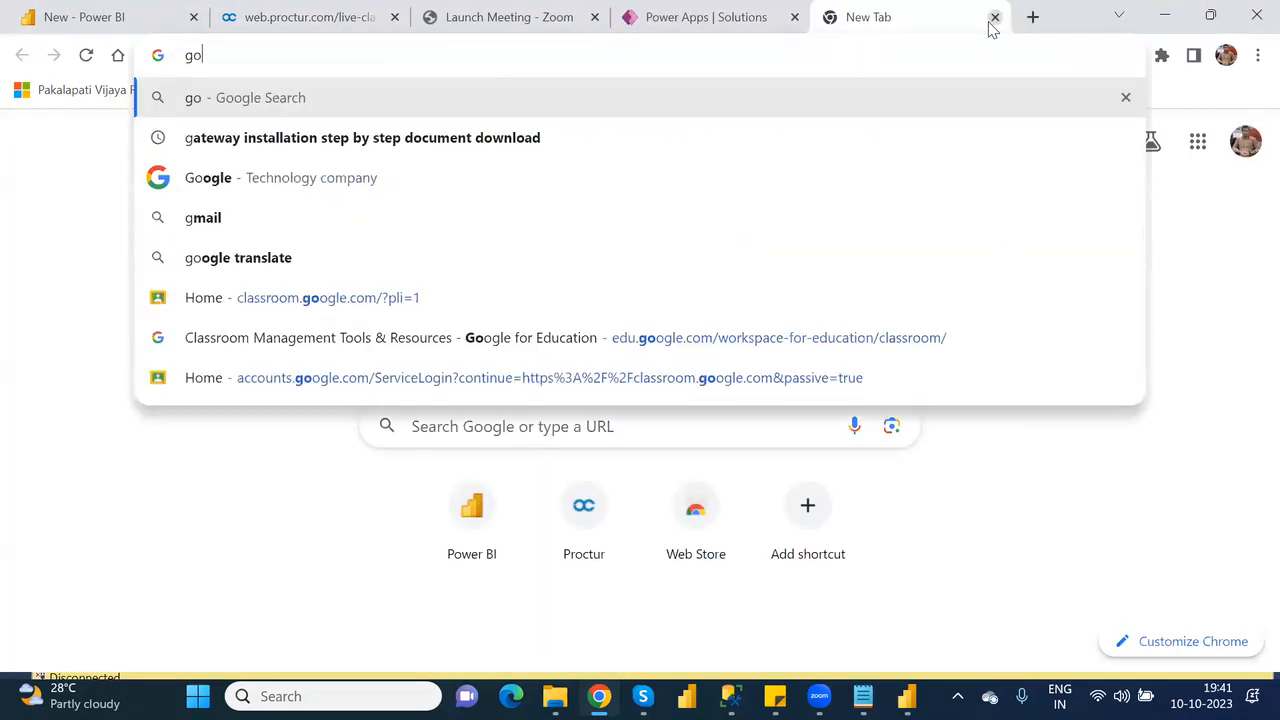
key(Return)
click(809, 53)
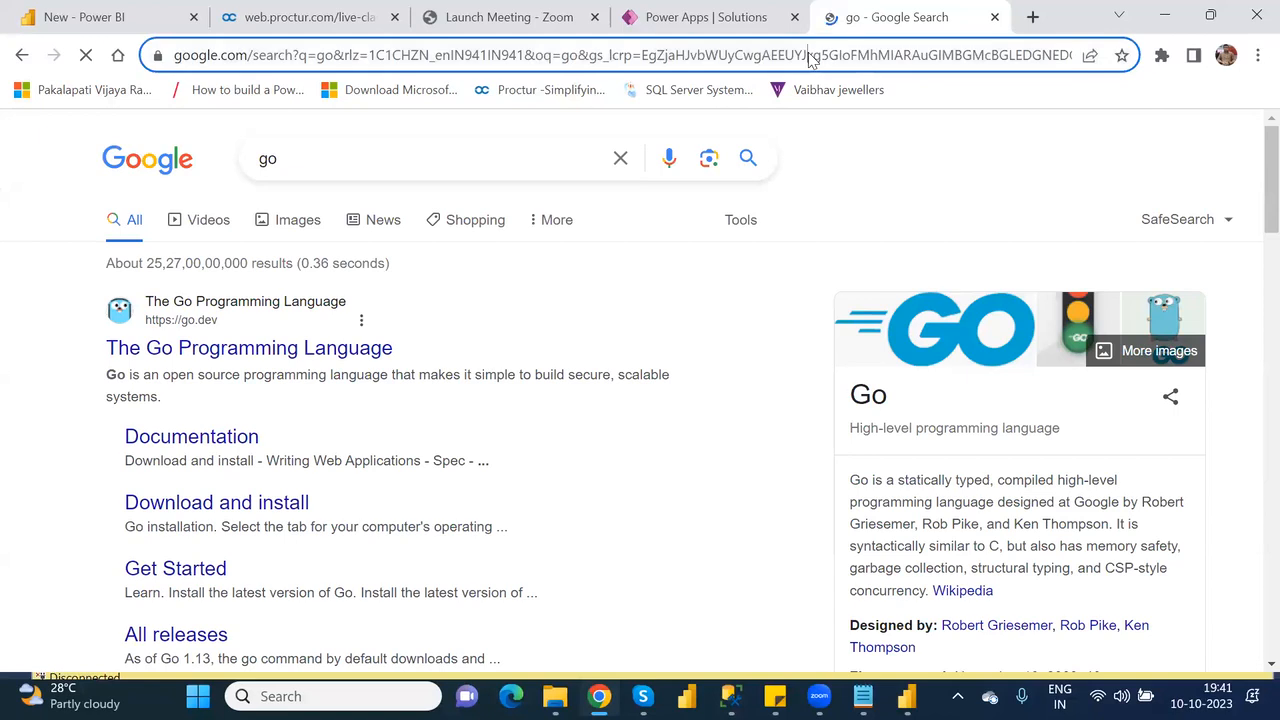
text(google)
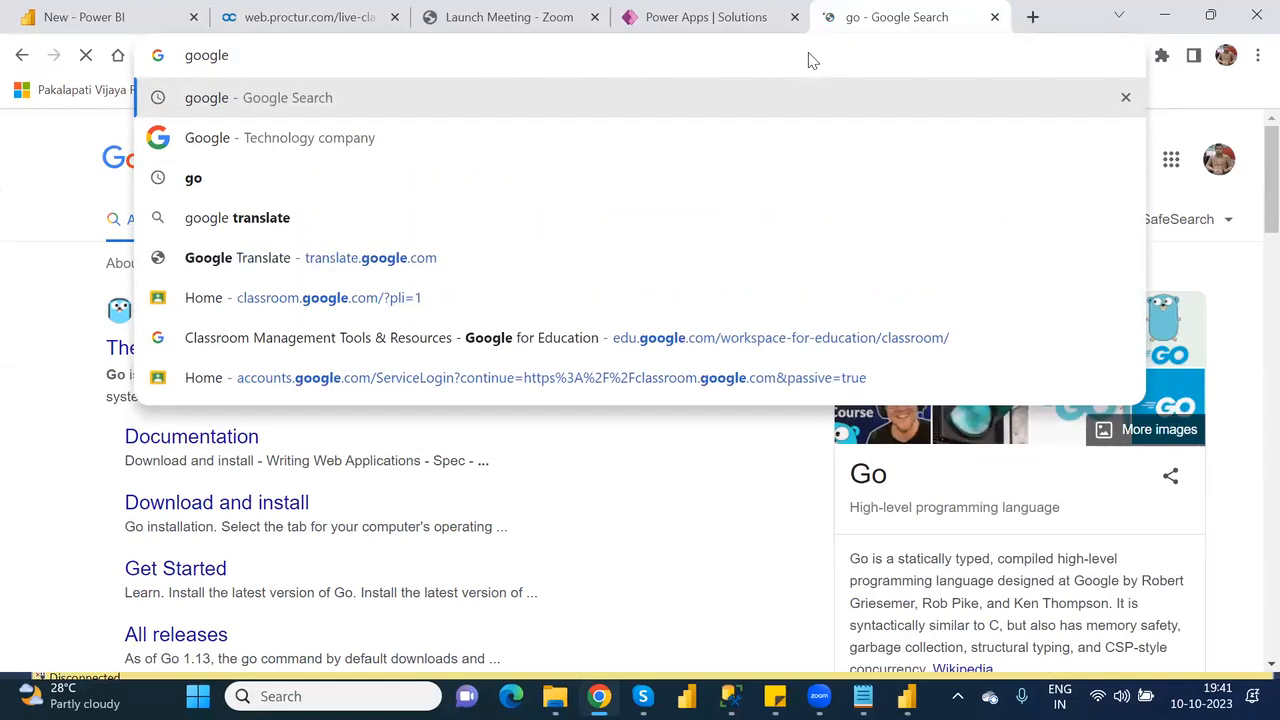
key(Return)
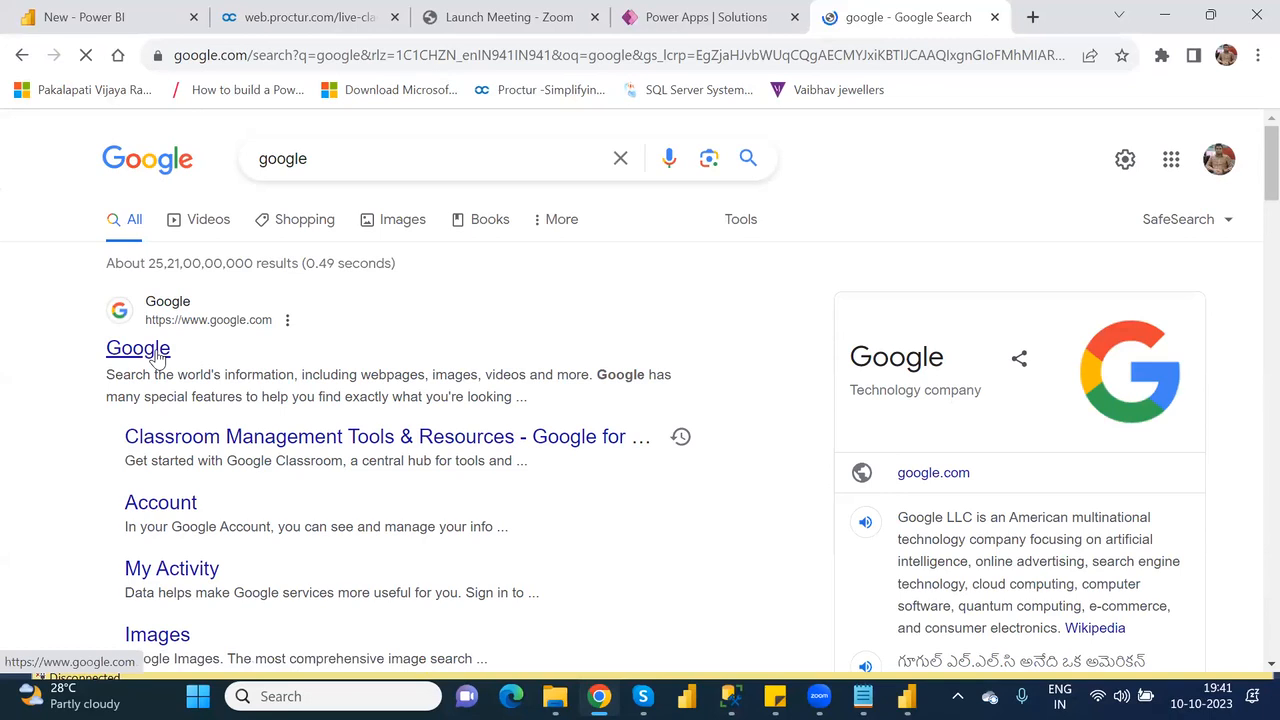
click(140, 348)
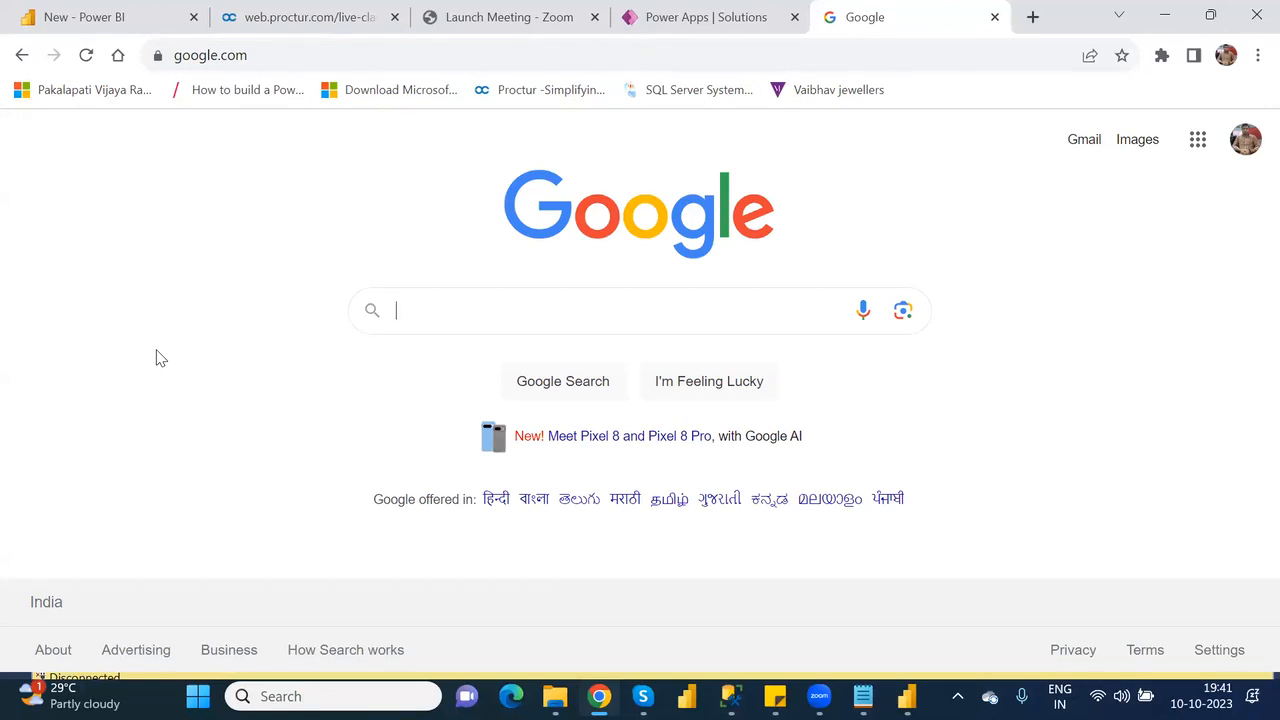
Search Google for "how to create model driven app in powerapps latest version".
text(how to c)
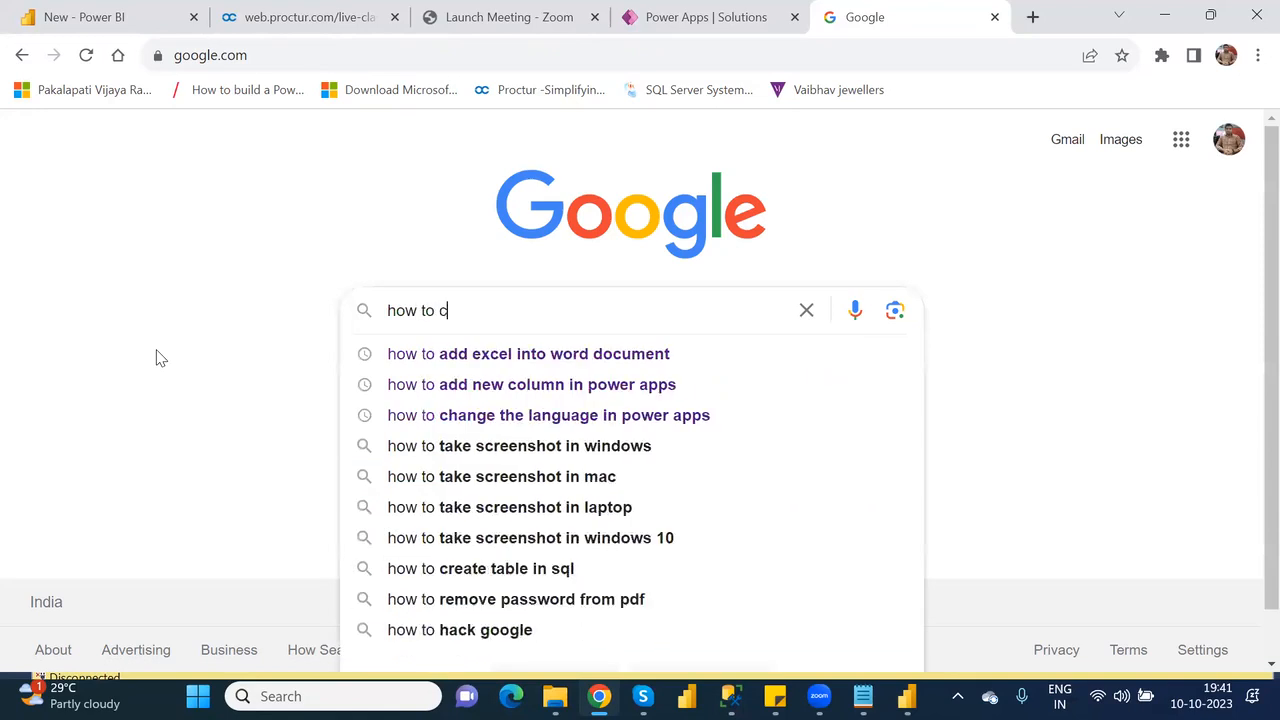
text(reate m)
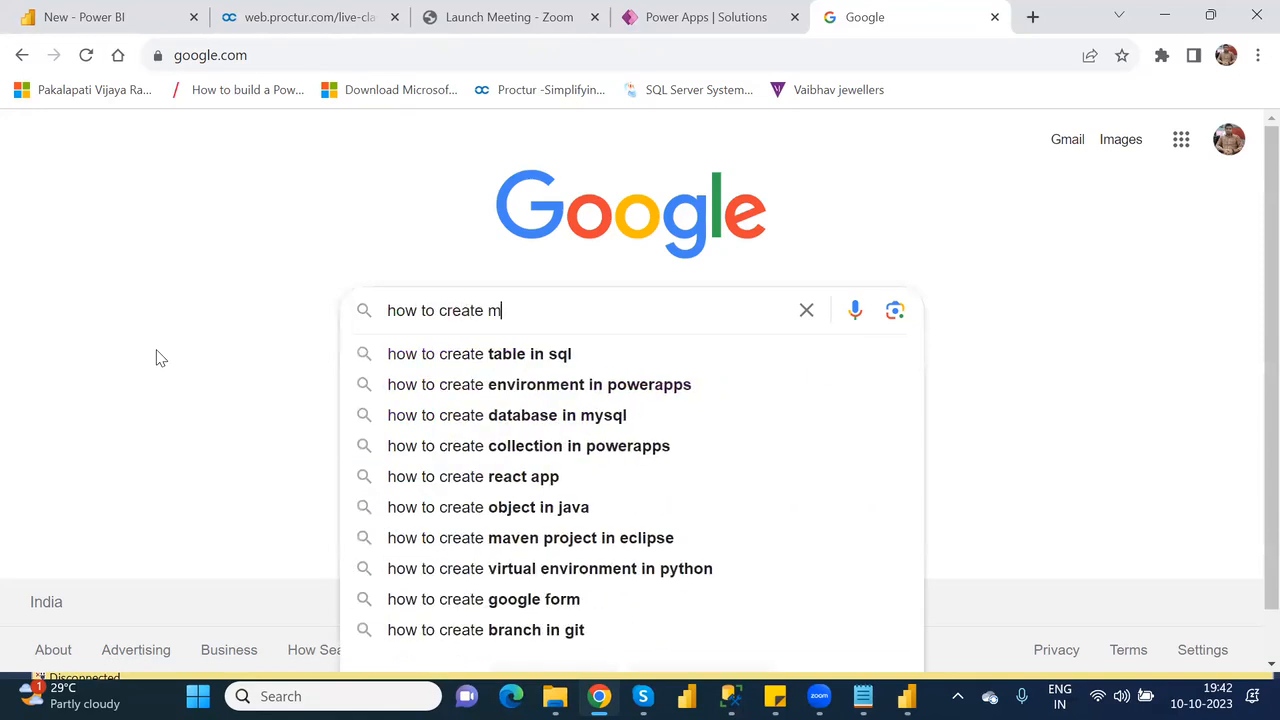
text(odel driven app in powe)
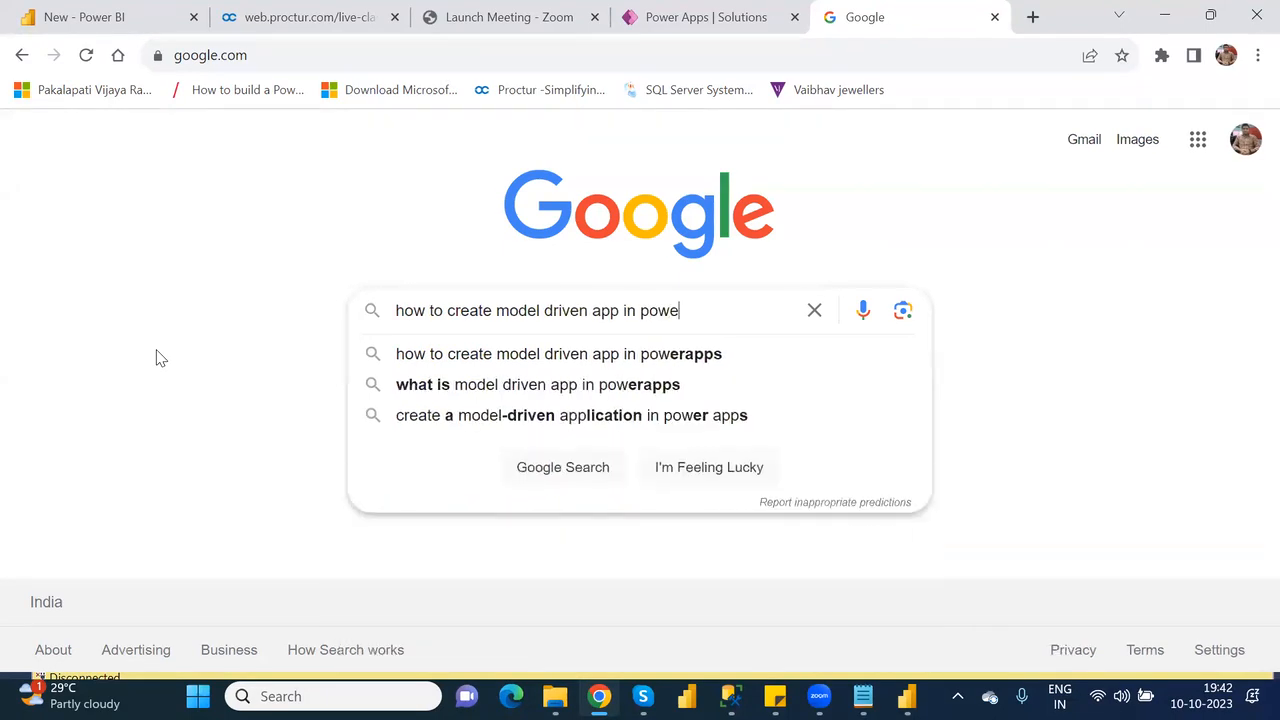
text(rapps)
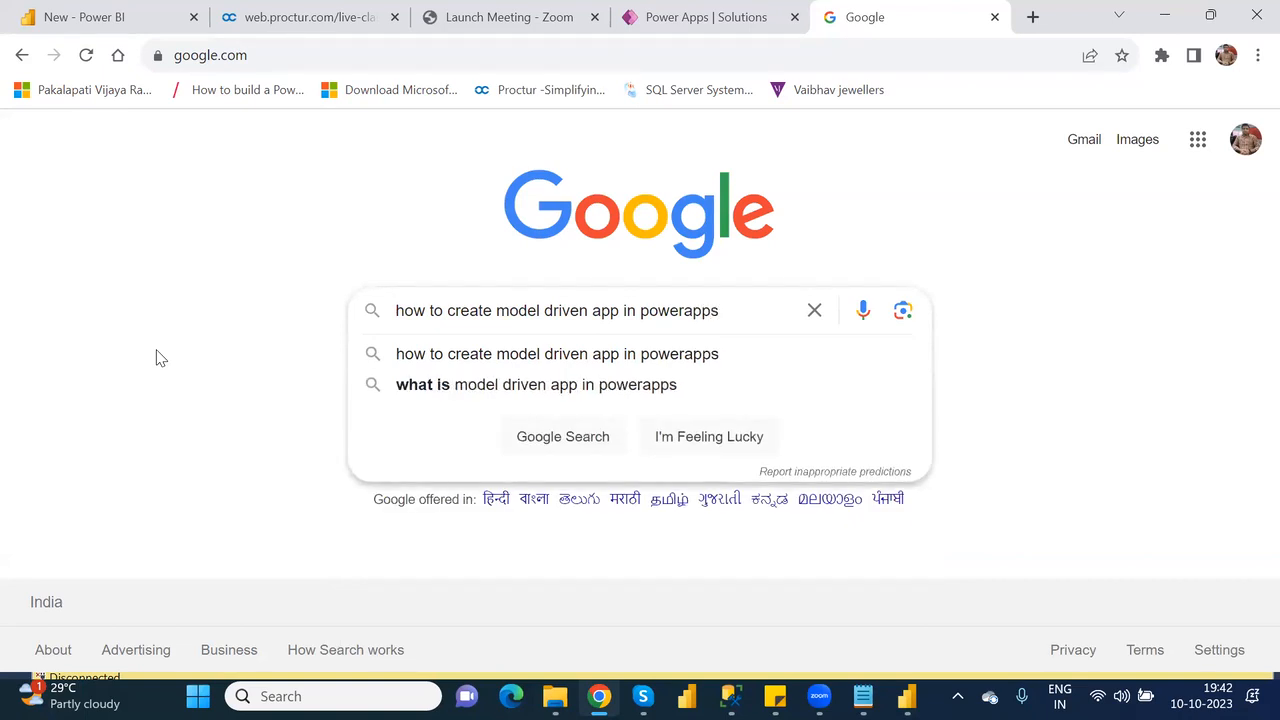
text( latest)
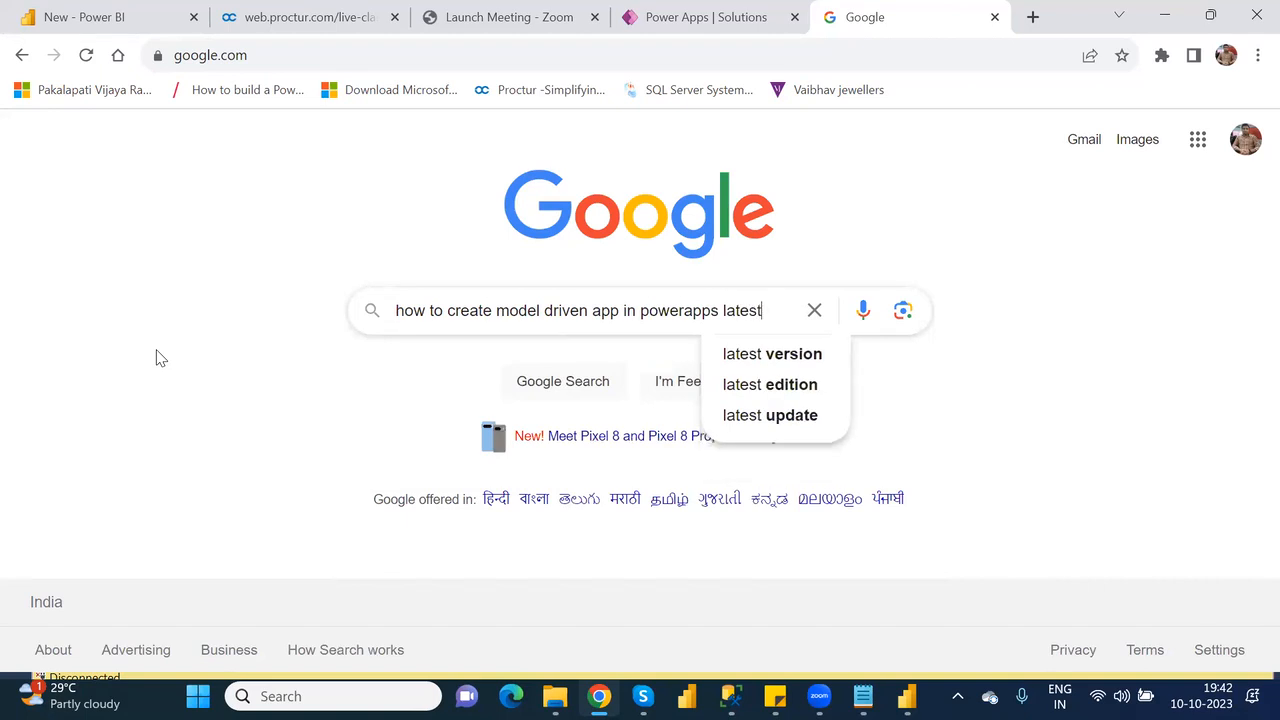
key(Down)
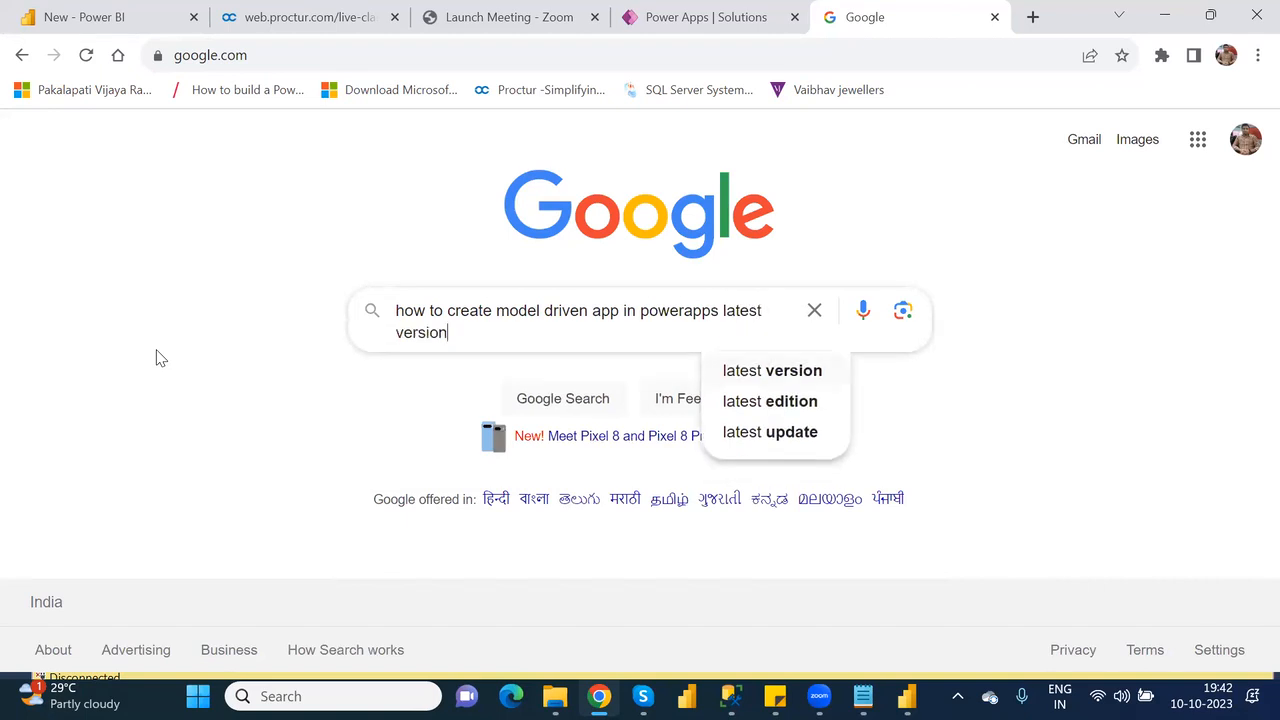
key(Return)
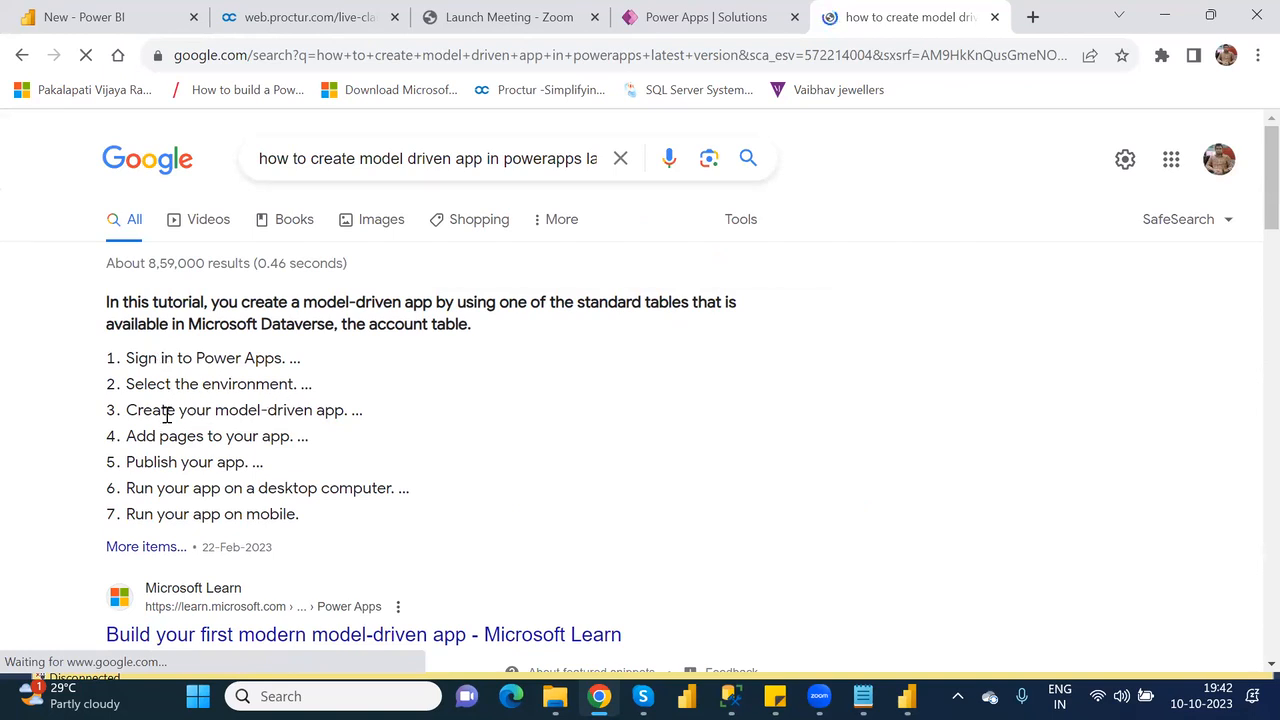
Open the two Microsoft Learn results and the C# Corner result on creating model-driven apps, each in its own background tab.
scroll(298, 428, down, 3)
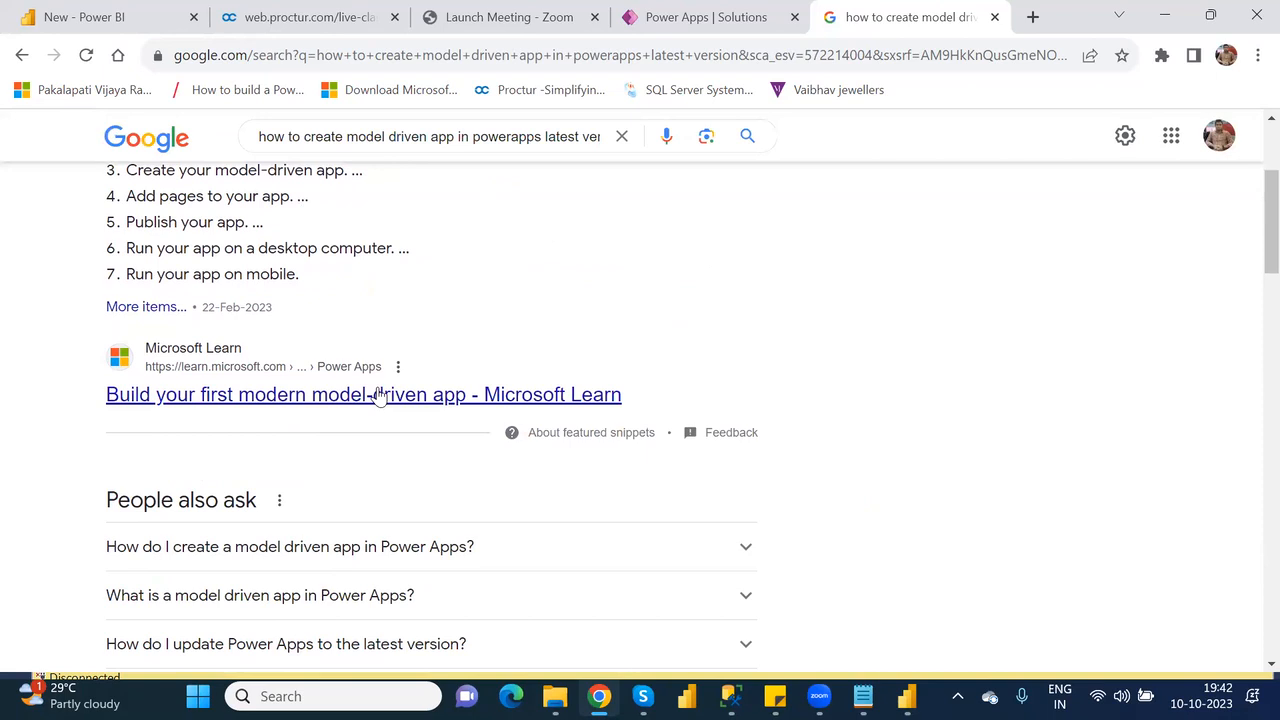
middle_click(378, 395)
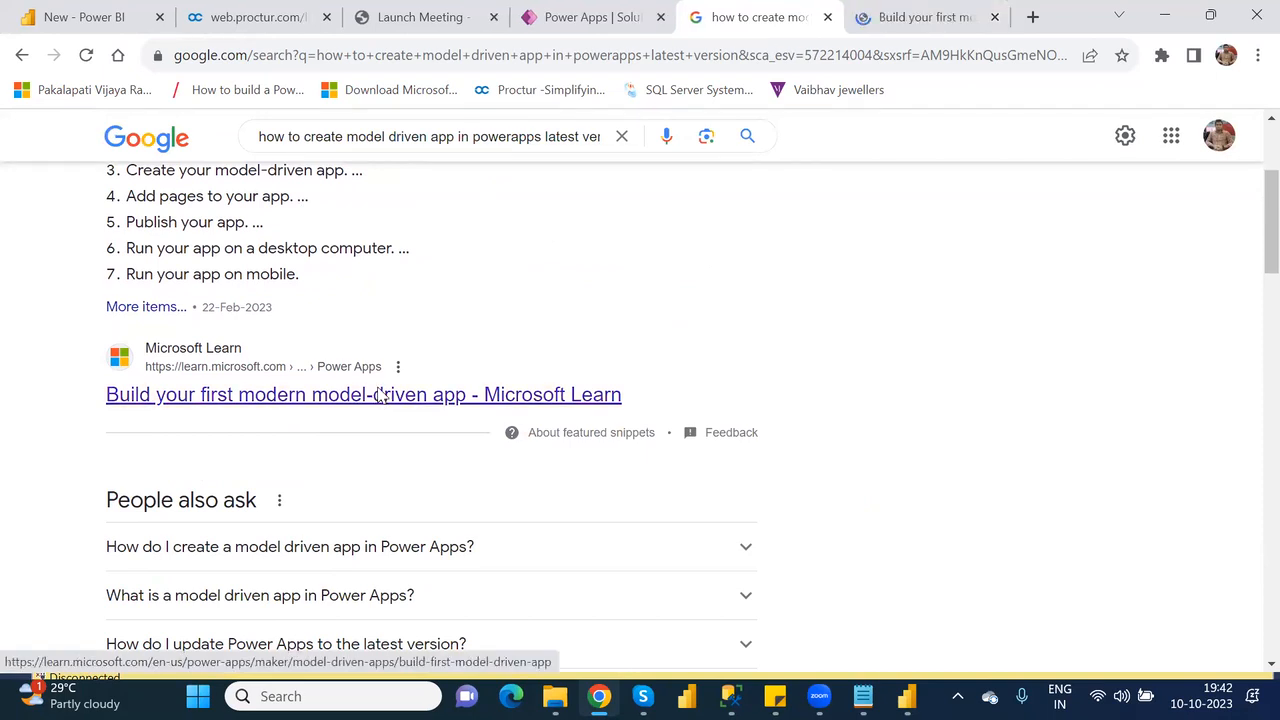
scroll(378, 395, down, 6)
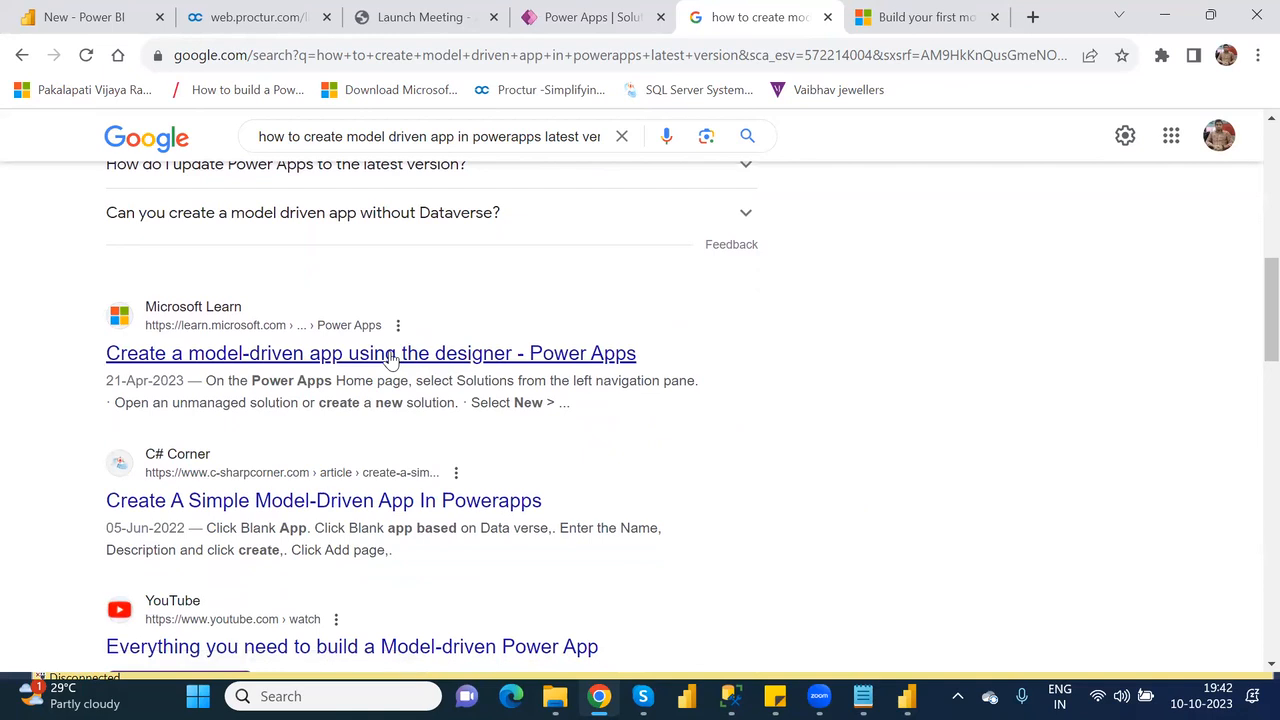
middle_click(390, 356)
middle_click(415, 505)
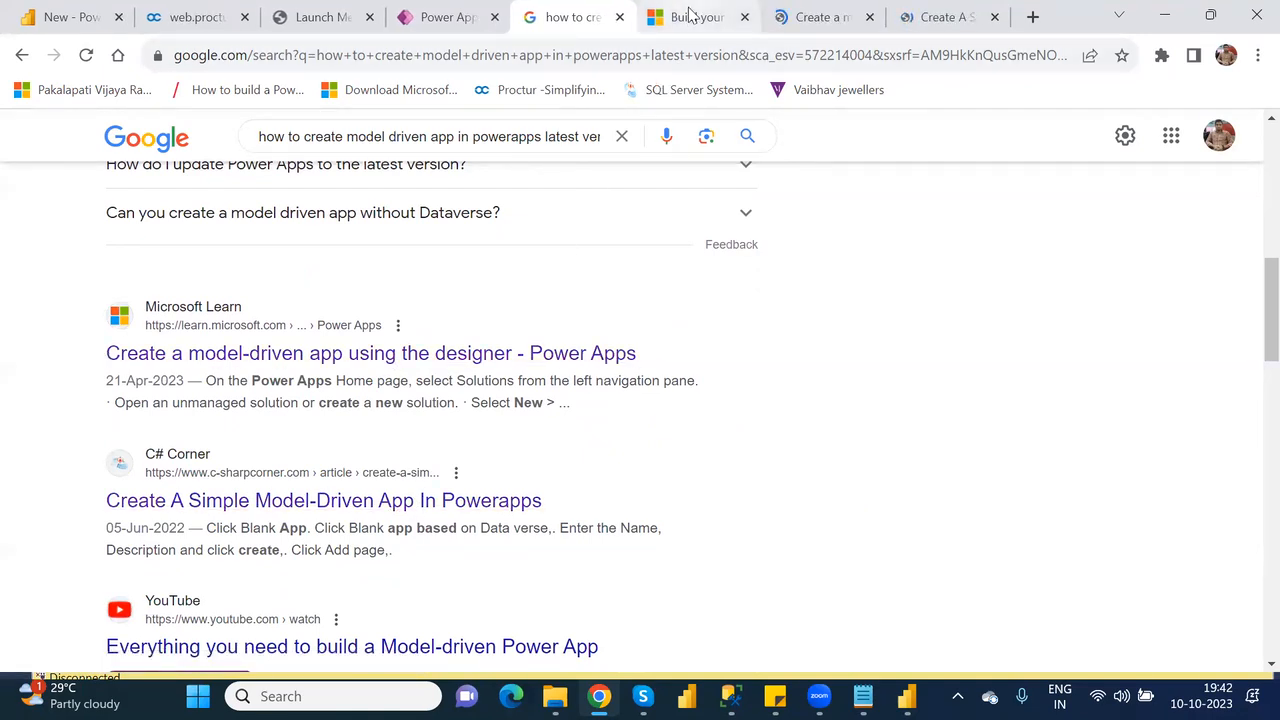
Read the Microsoft Learn article on building a first model-driven app down to the section "Create your model-driven app".
click(690, 14)
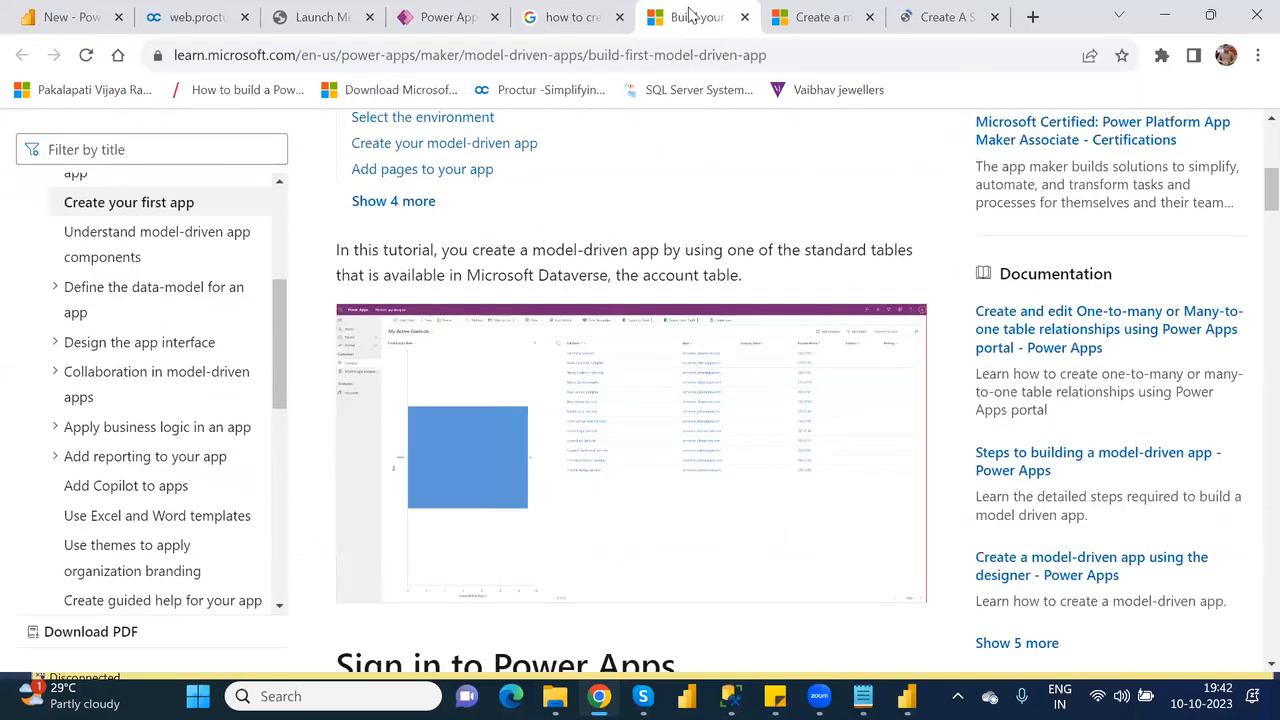
key(Down)
key(Down)
key(Down)
key(Down)
key(Down)
key(Down)
key(Down)
key(Down)
key(Down)
key(Down)
key(Down)
key(Down)
key(Down)
key(Down)
key(Down)
key(Down)
key(Down)
key(Down)
key(Down)
key(Down)
key(Down)
key(Down)
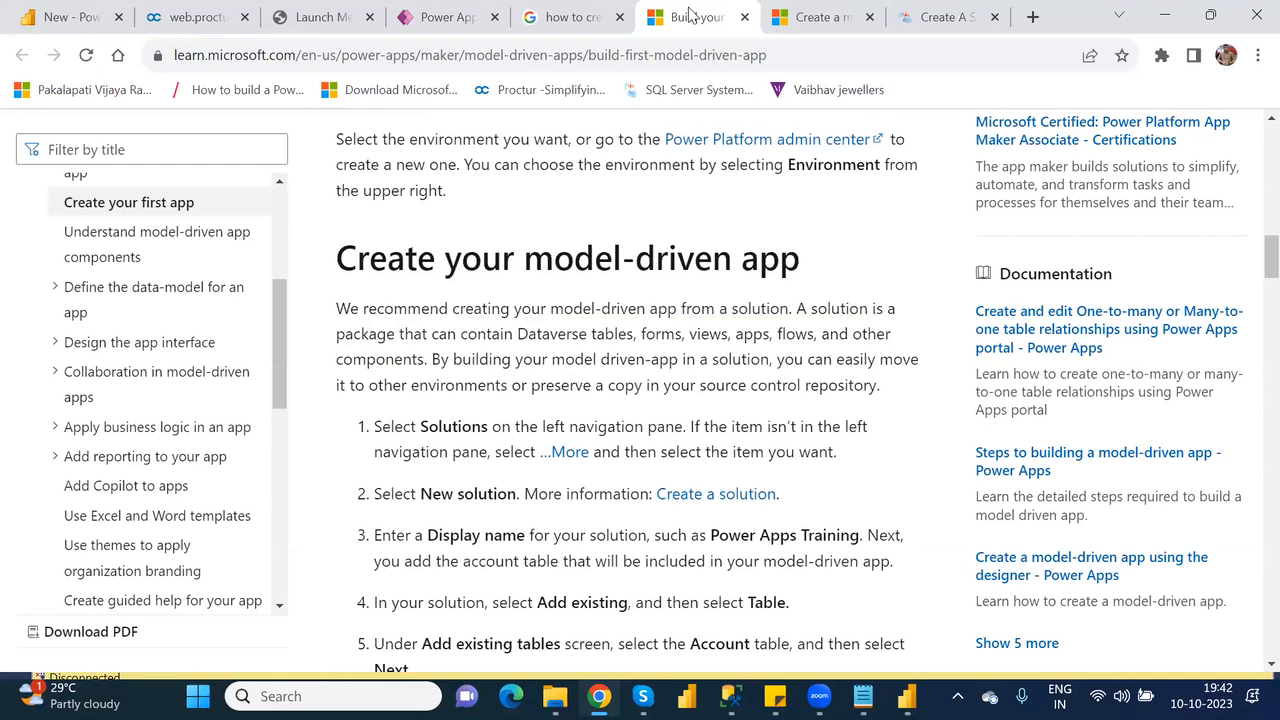
Return to Power Apps and start a new solution from the Solutions page of the NareshIT_B1 environment.
key(Down)
key(Down)
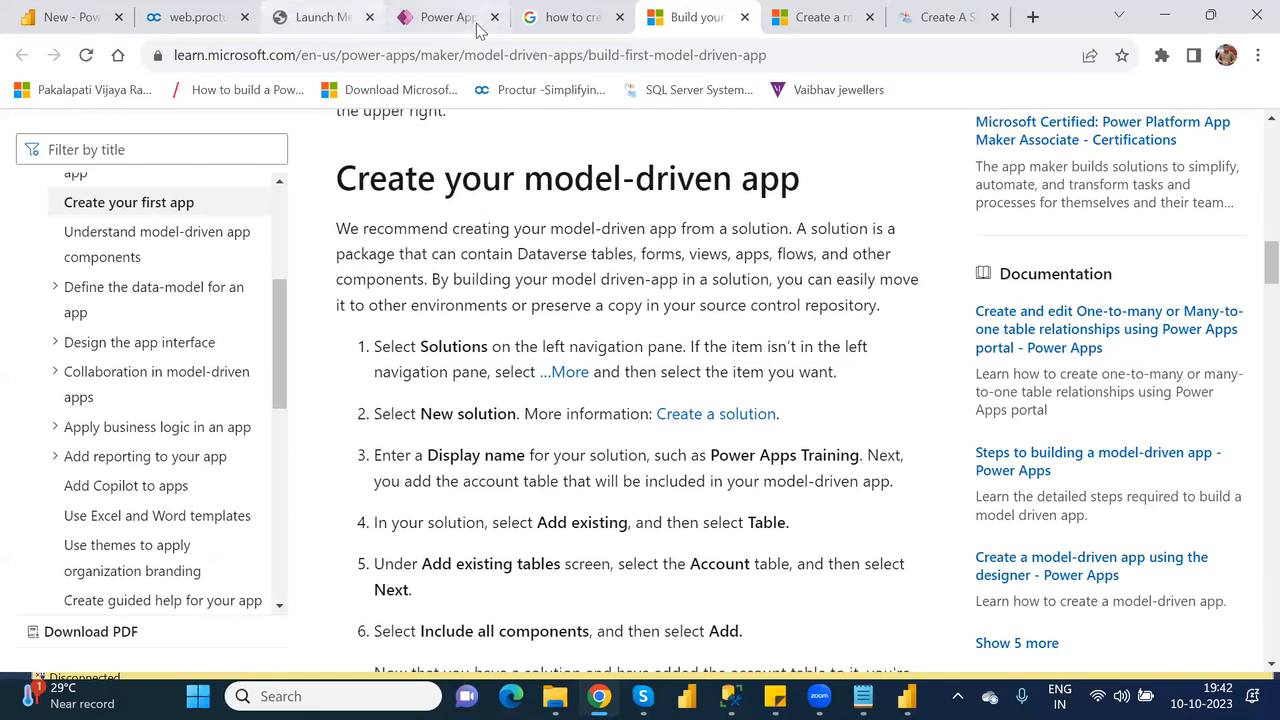
click(428, 20)
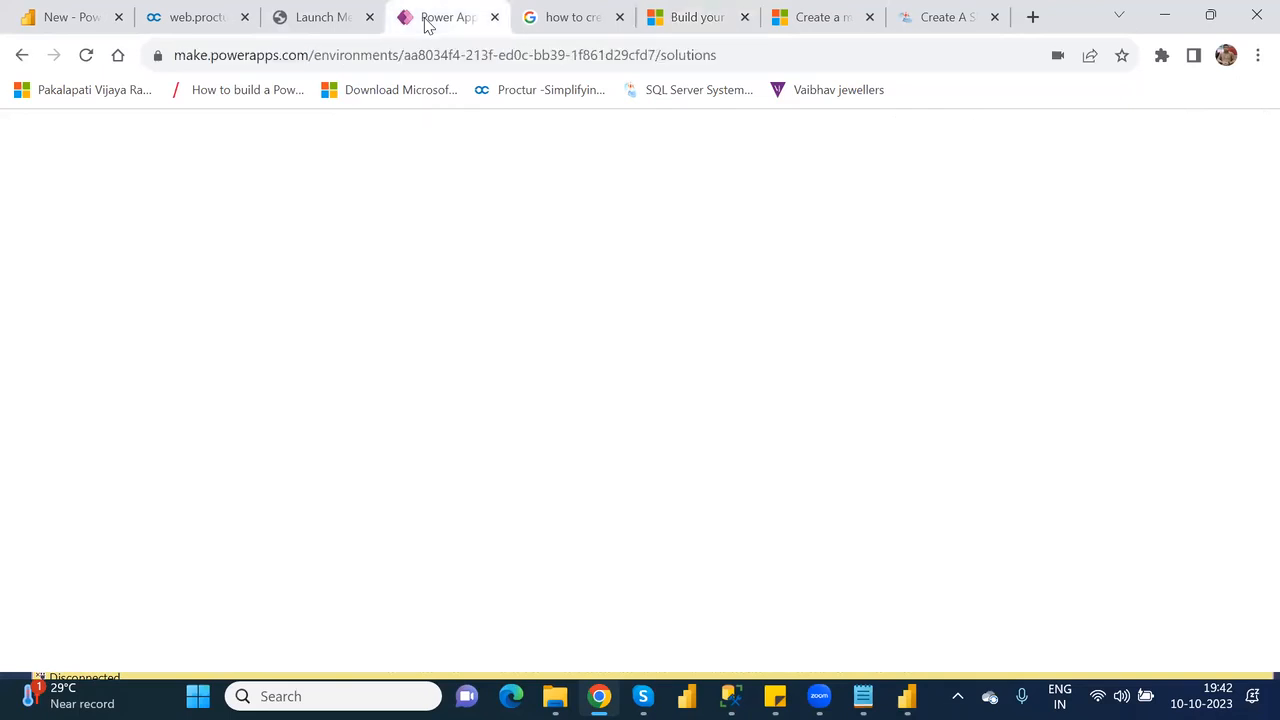
click(101, 481)
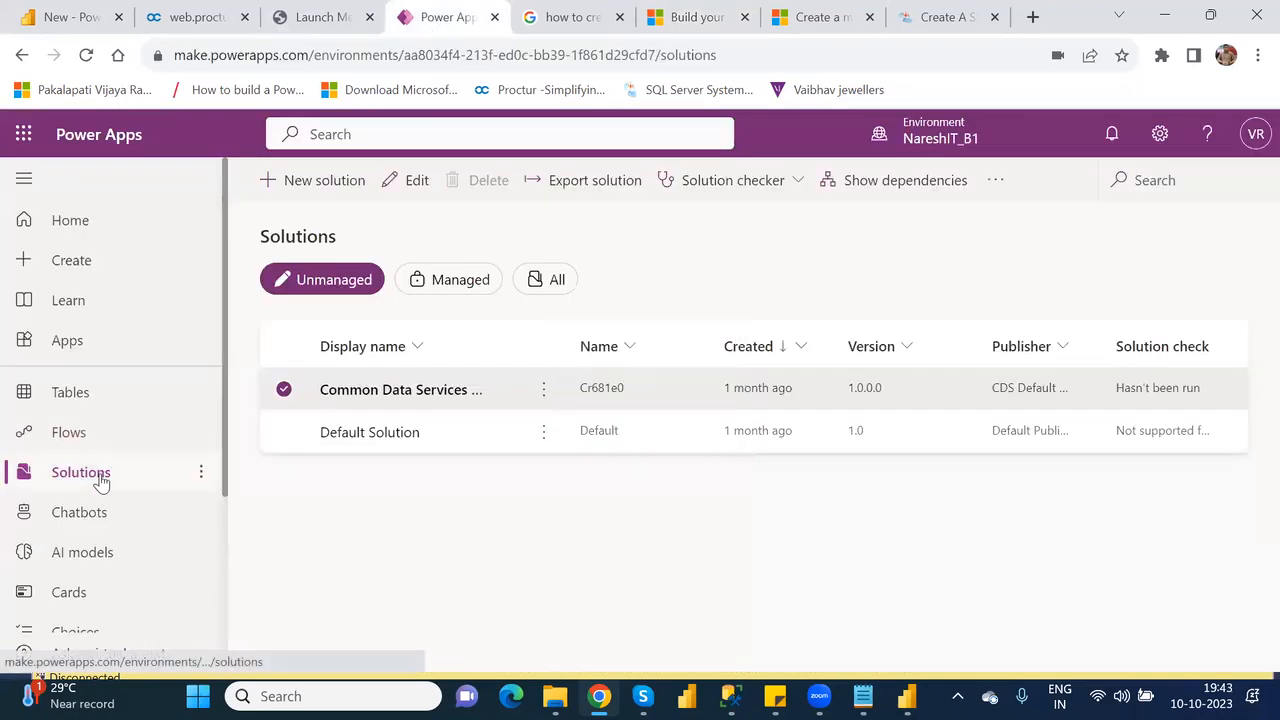
click(307, 196)
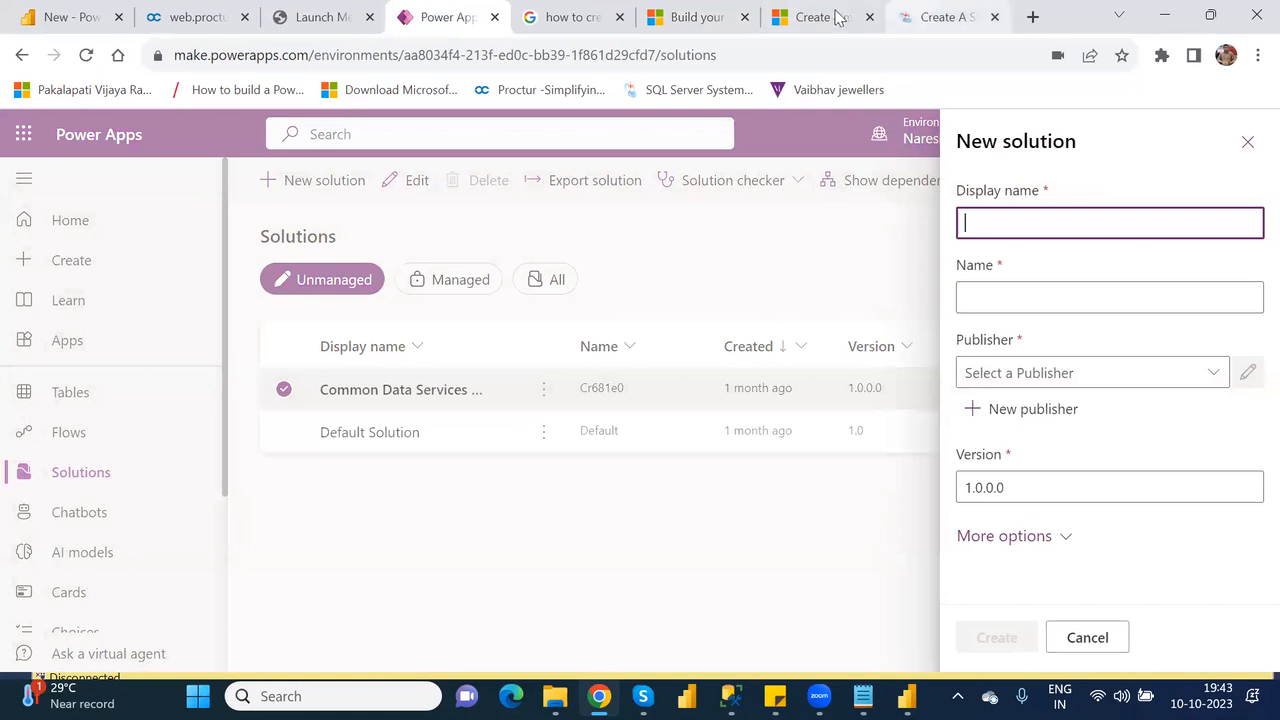
Check the solution naming instructions in the Microsoft Learn article, and set the new solution's display name to ModelDrivenApp.
click(684, 19)
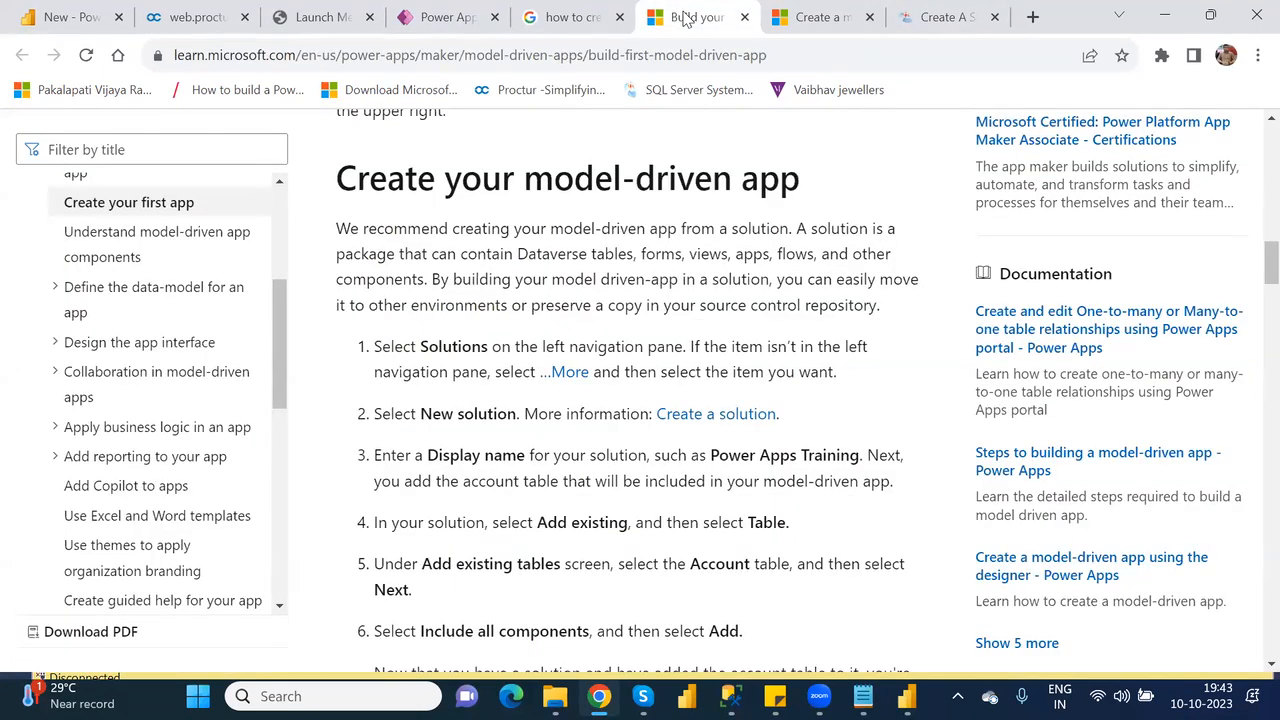
key(Down)
key(Down)
key(Down)
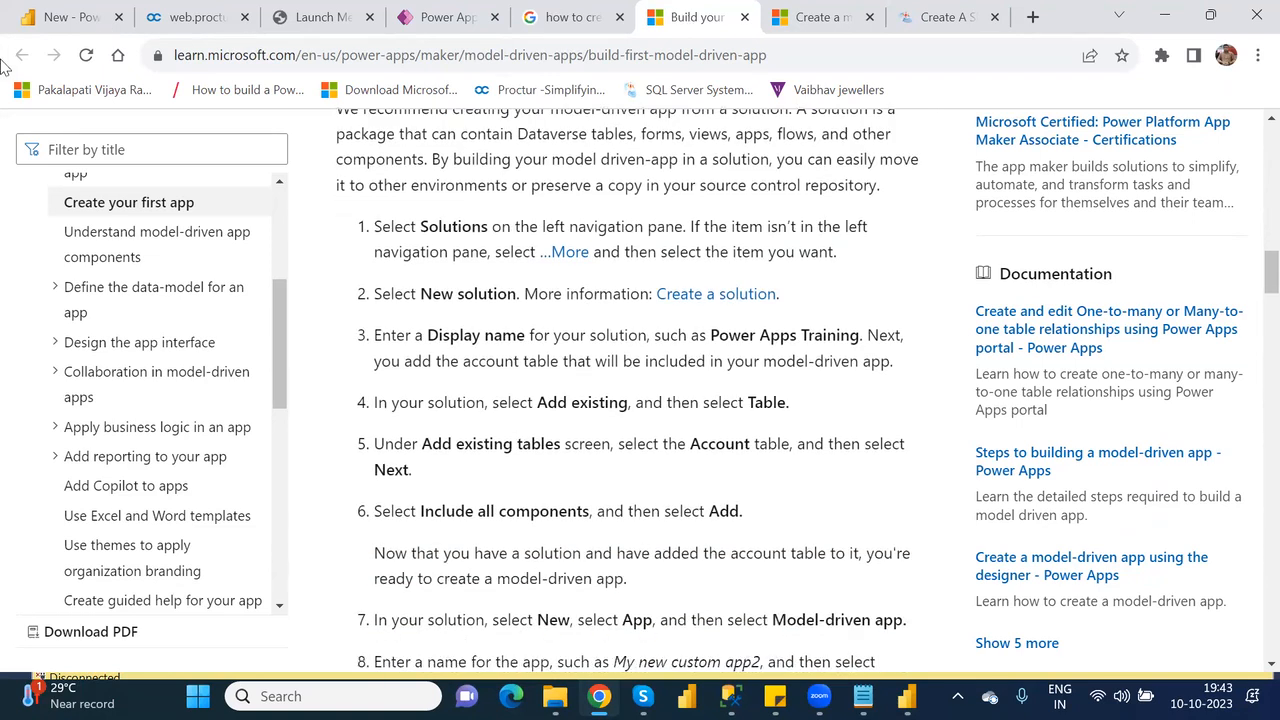
click(442, 17)
click(1028, 220)
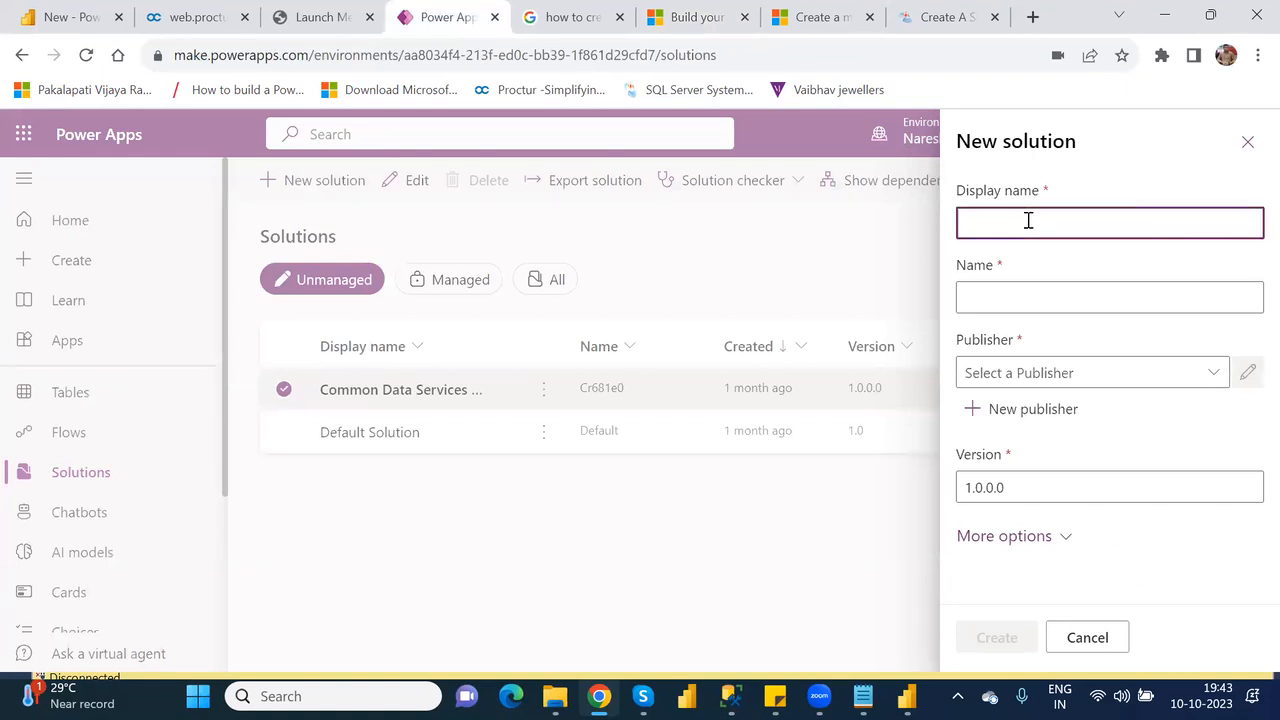
text(ModelDrivenApps)
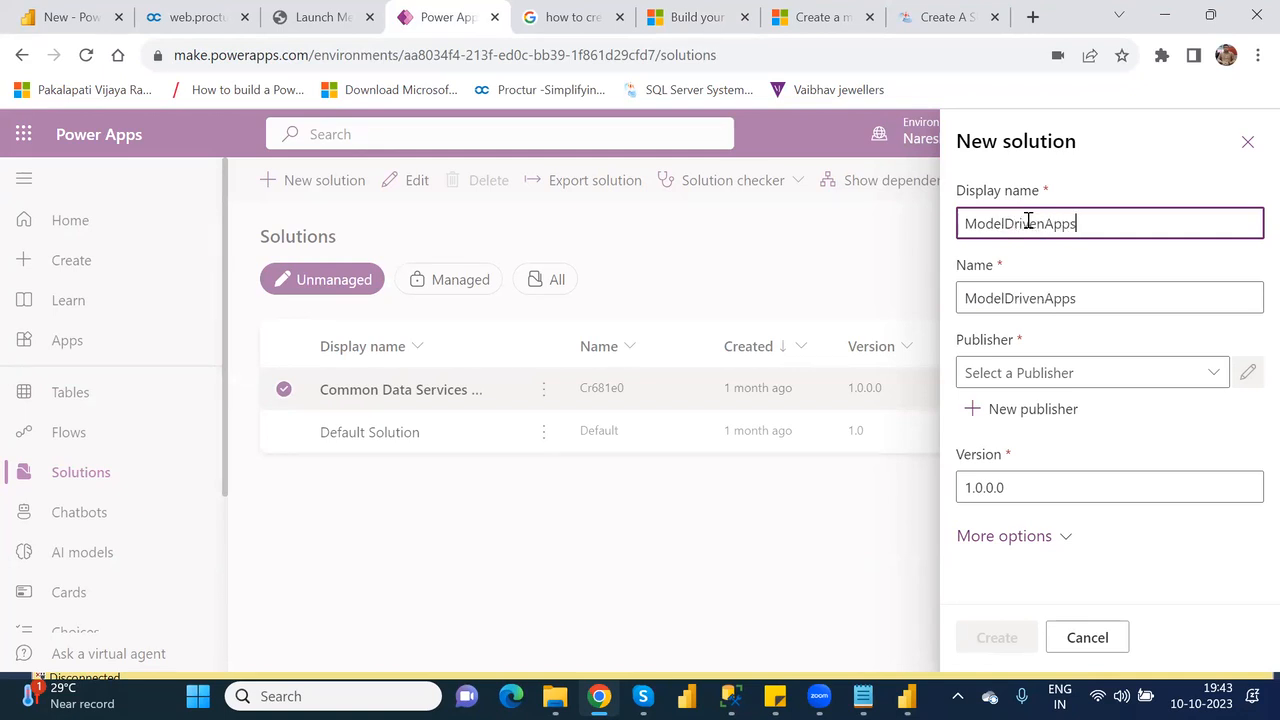
key(BackSpace)
click(526, 611)
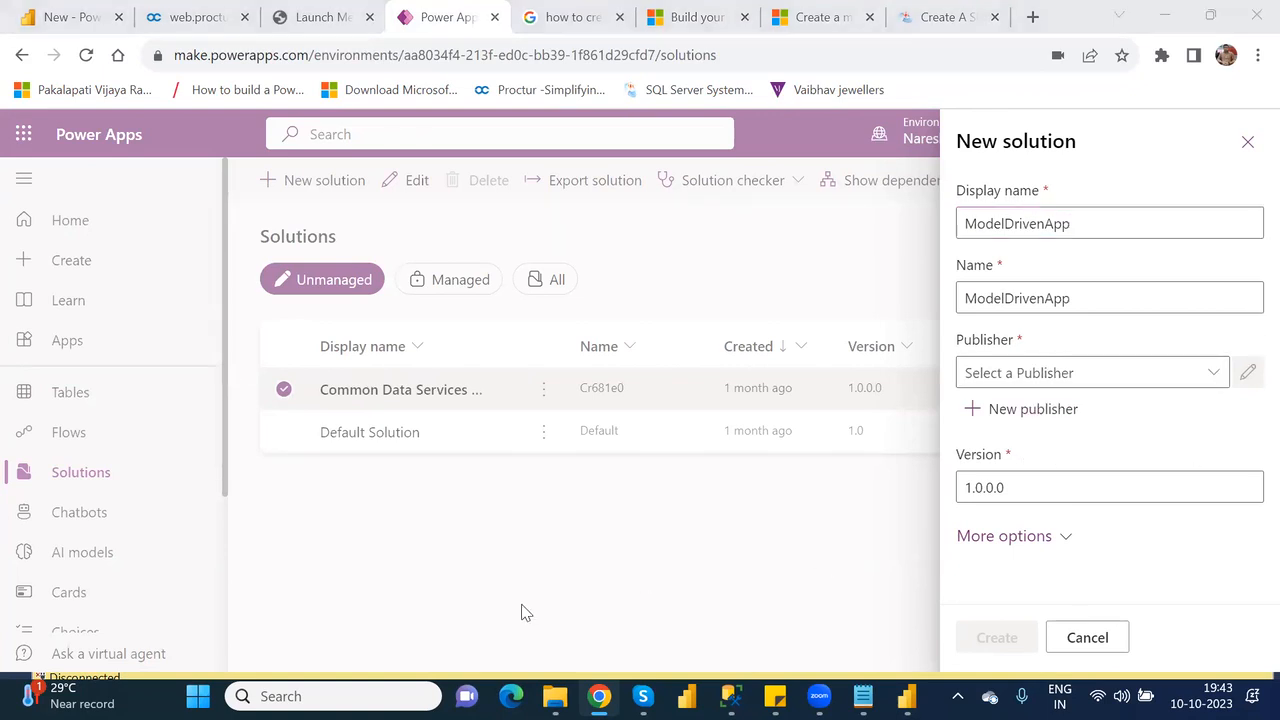
Expand the new solution's additional options and set its configuration page to None.
click(1062, 536)
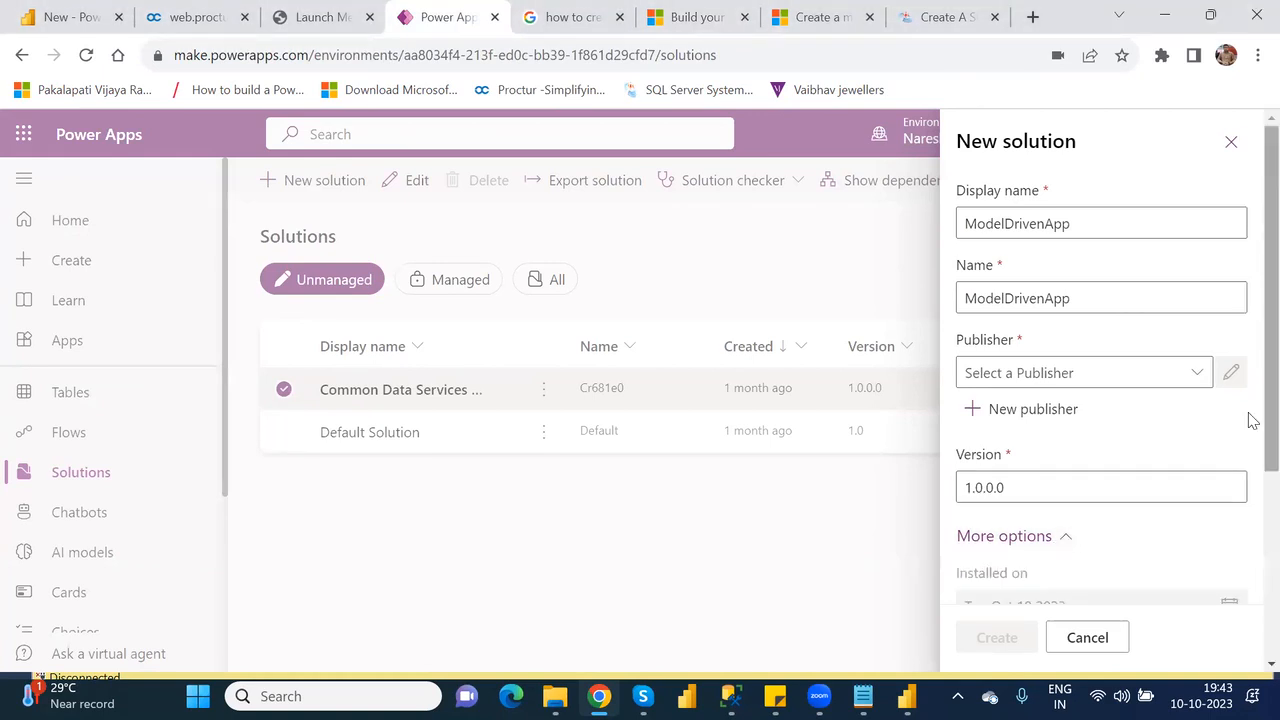
scroll(1251, 549, down, 3)
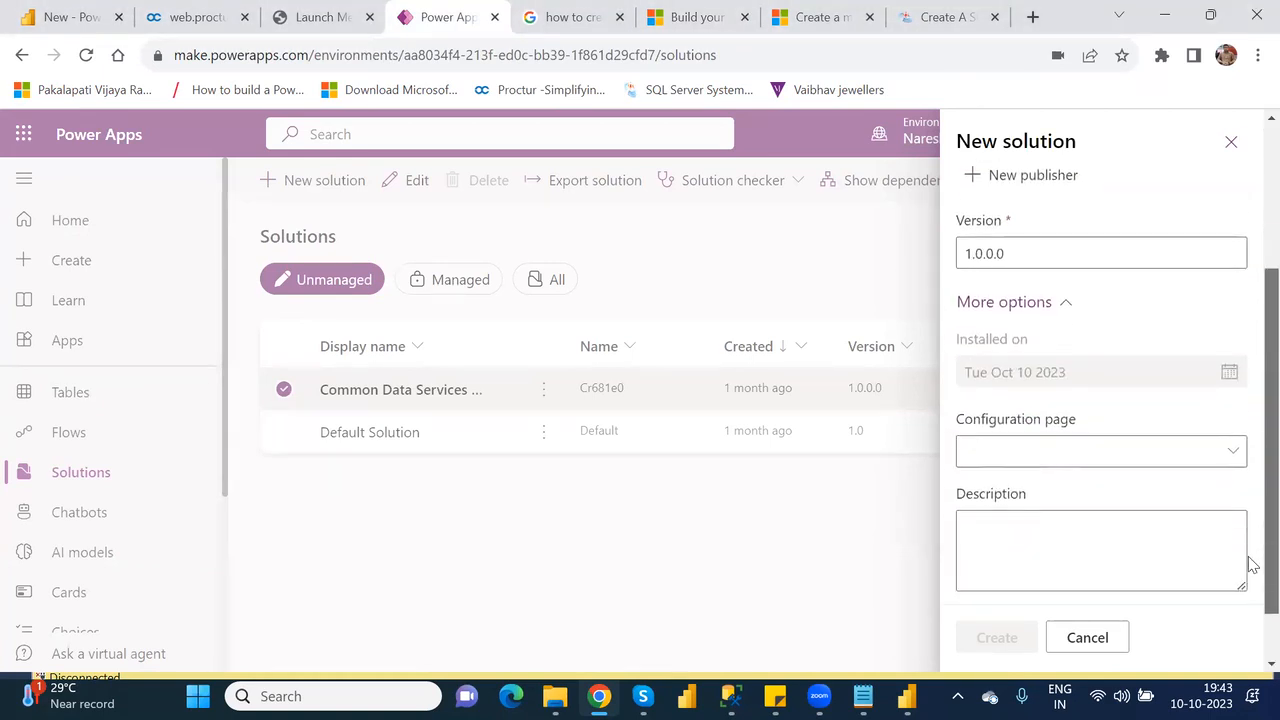
click(1235, 456)
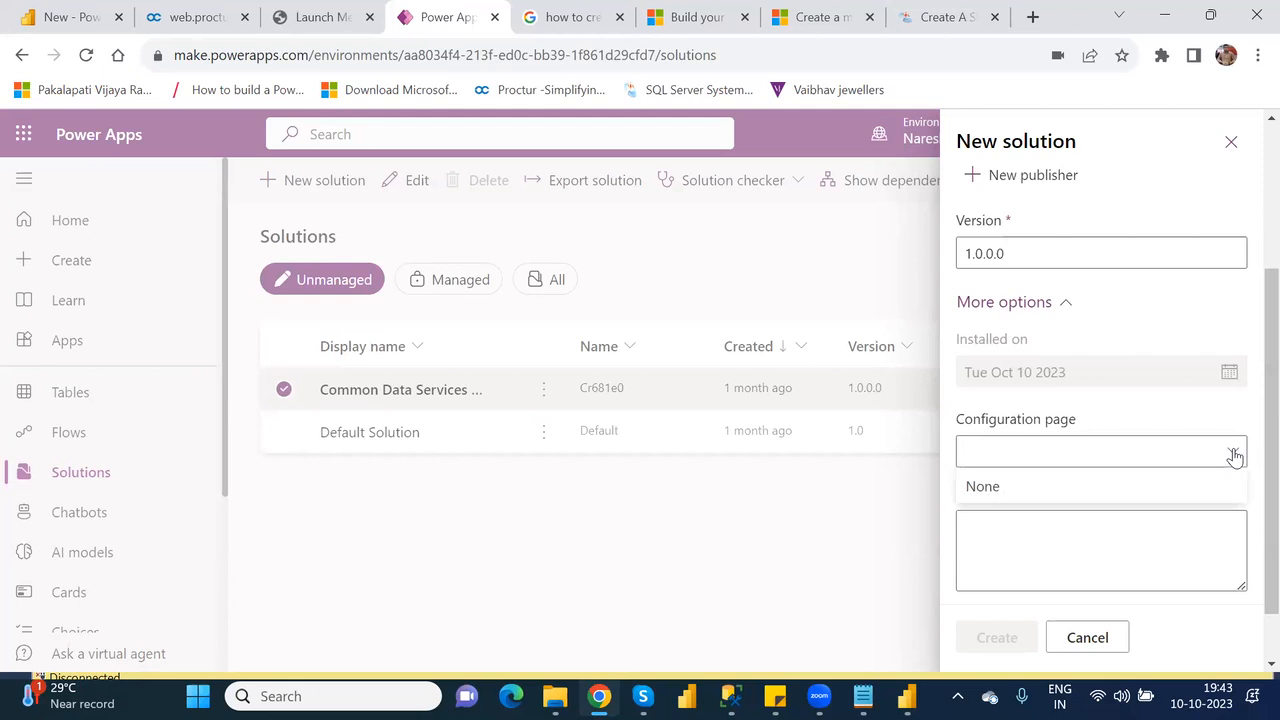
click(1198, 490)
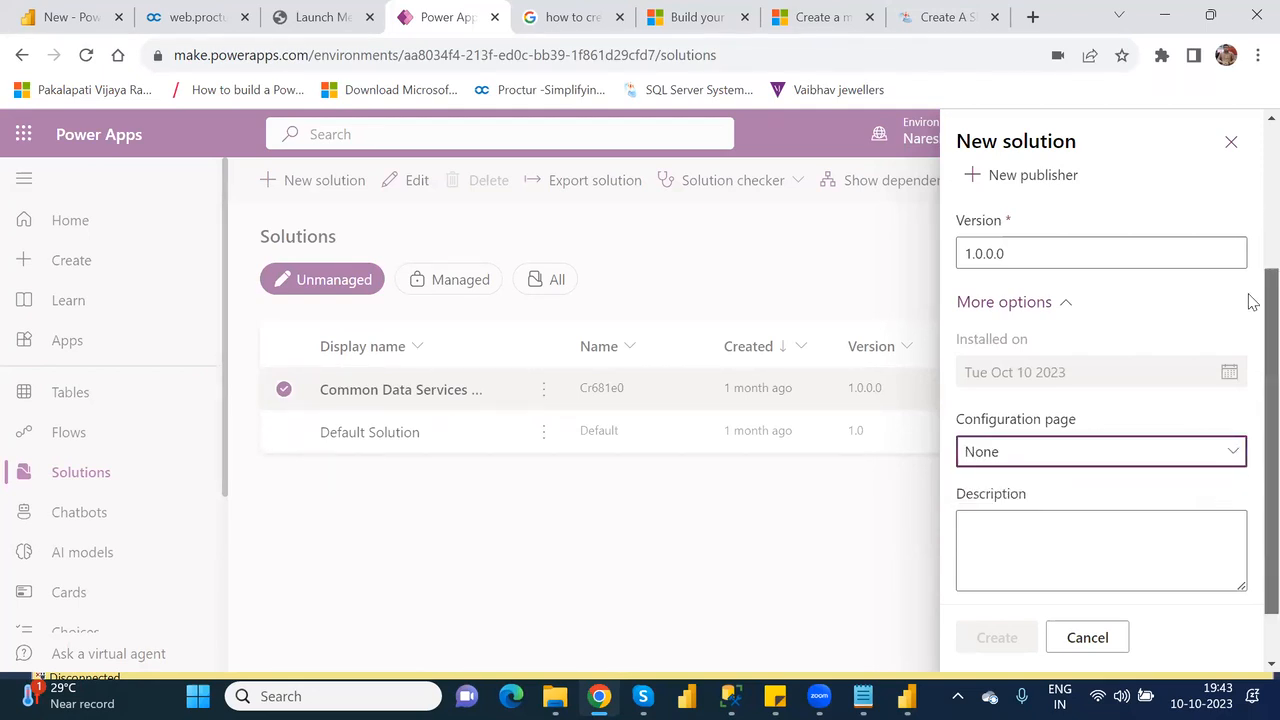
scroll(1249, 250, up, 3)
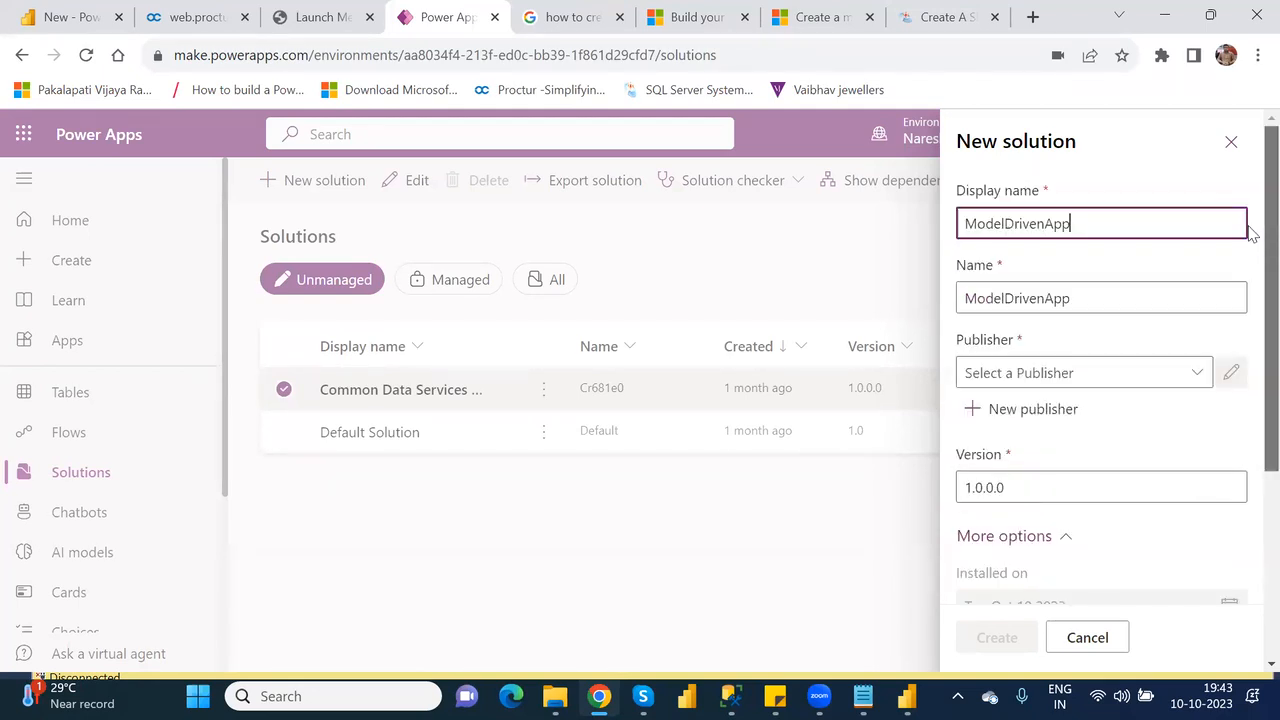
Choose CDS Default Publisher (Cr3f2ce) as the solution's publisher and create the solution.
click(1198, 375)
click(1198, 375)
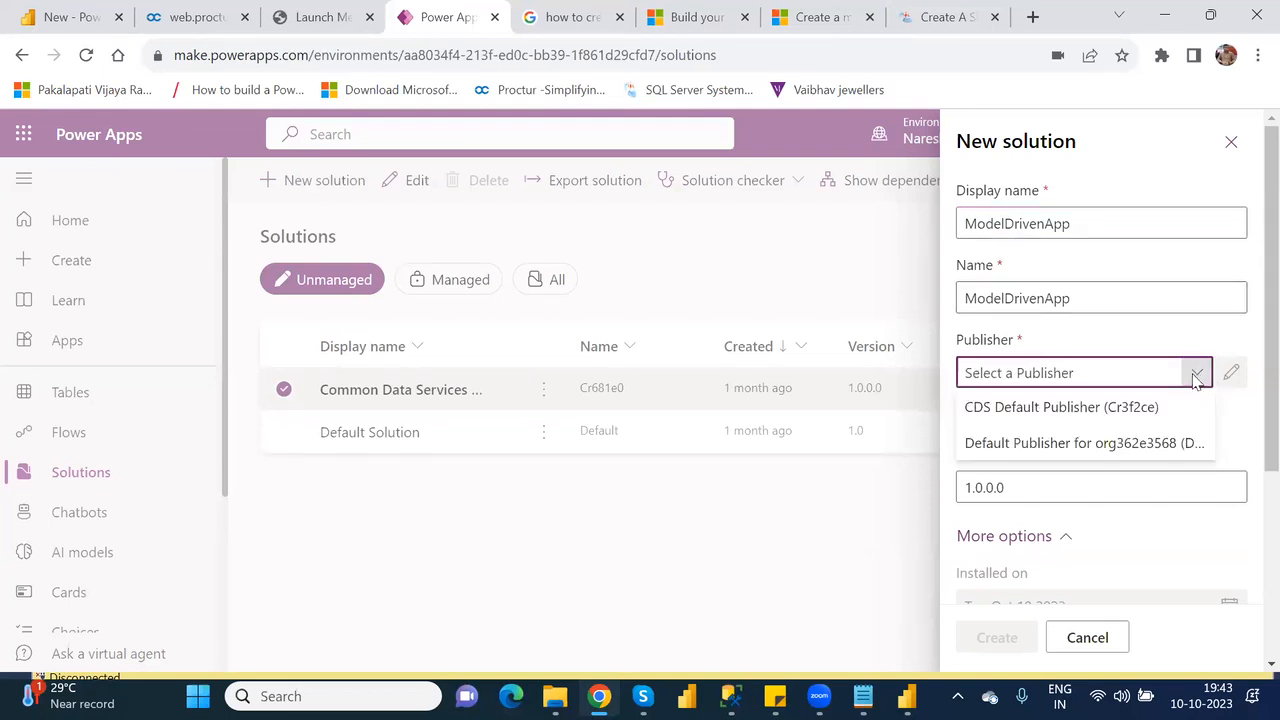
click(1150, 414)
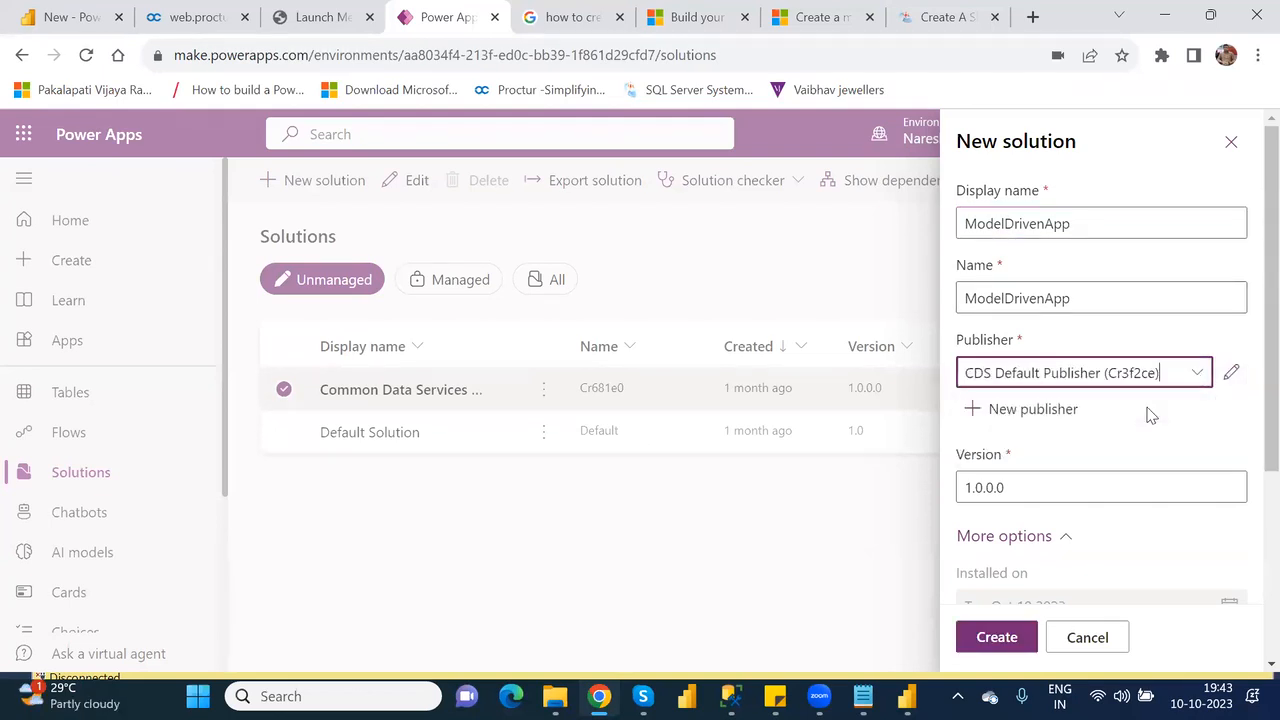
click(998, 643)
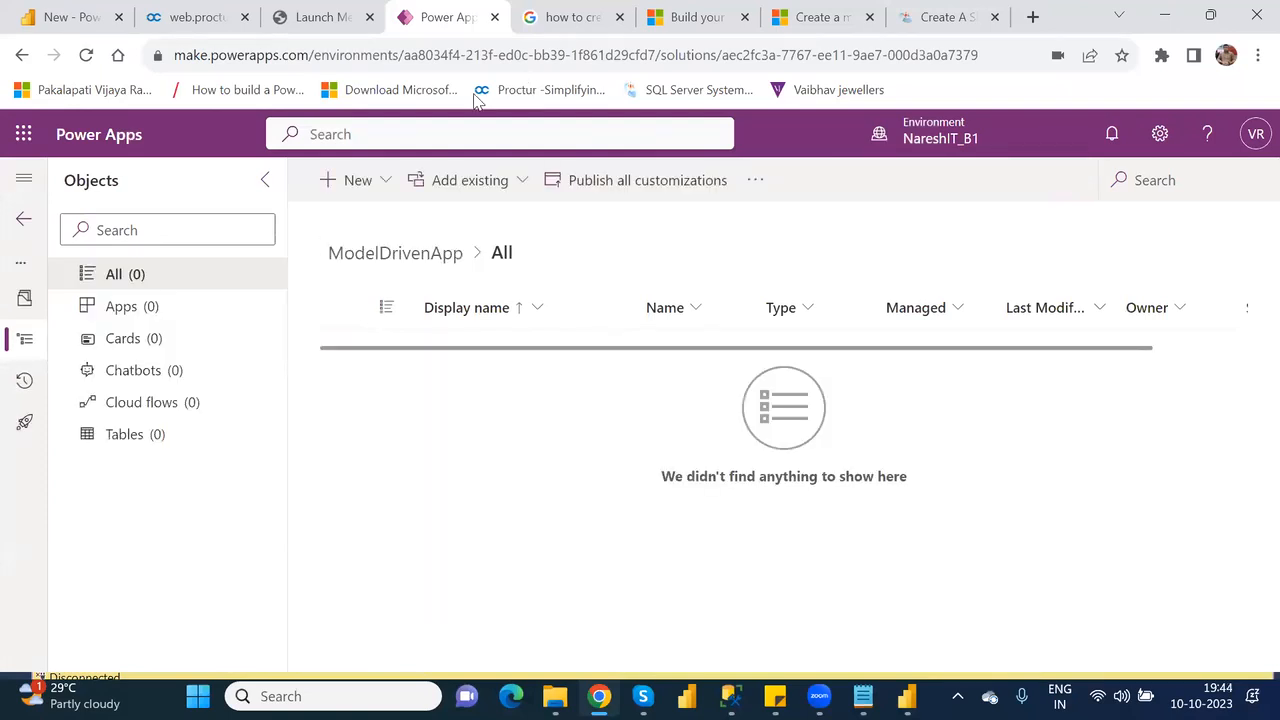
Examine which kinds of app can be newly created inside the ModelDrivenApp solution.
click(383, 185)
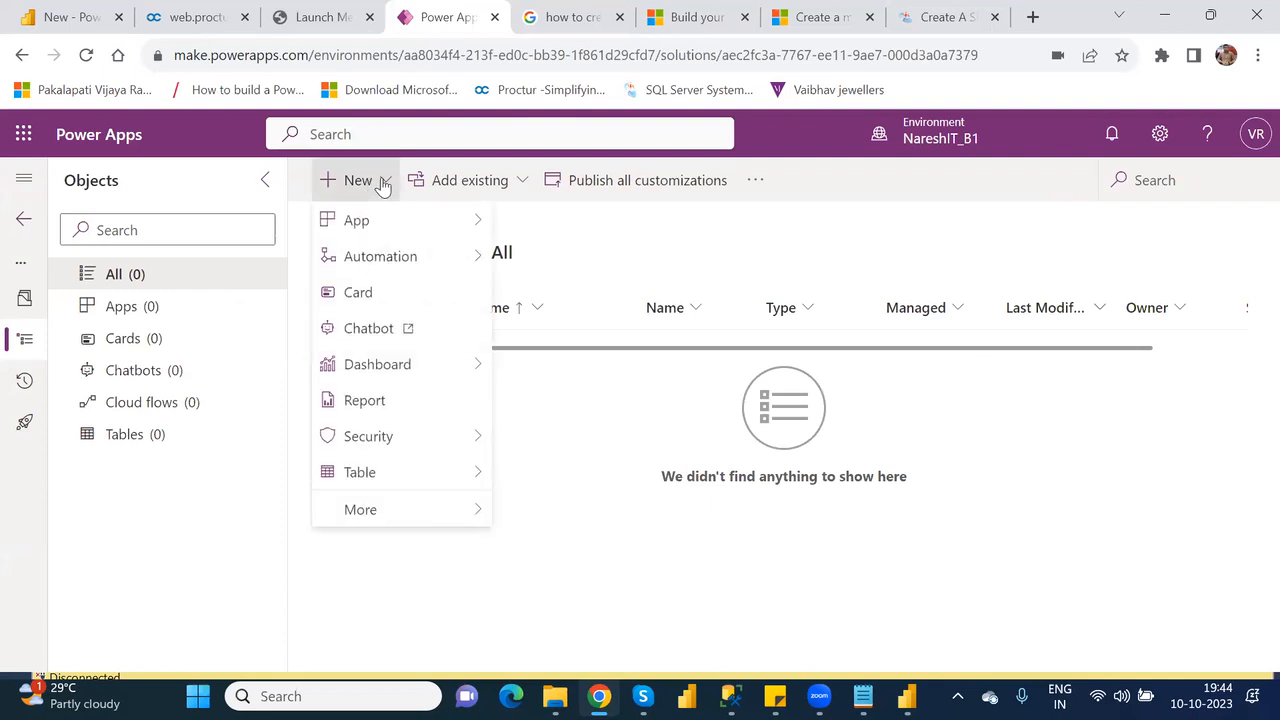
mouse_move(443, 226)
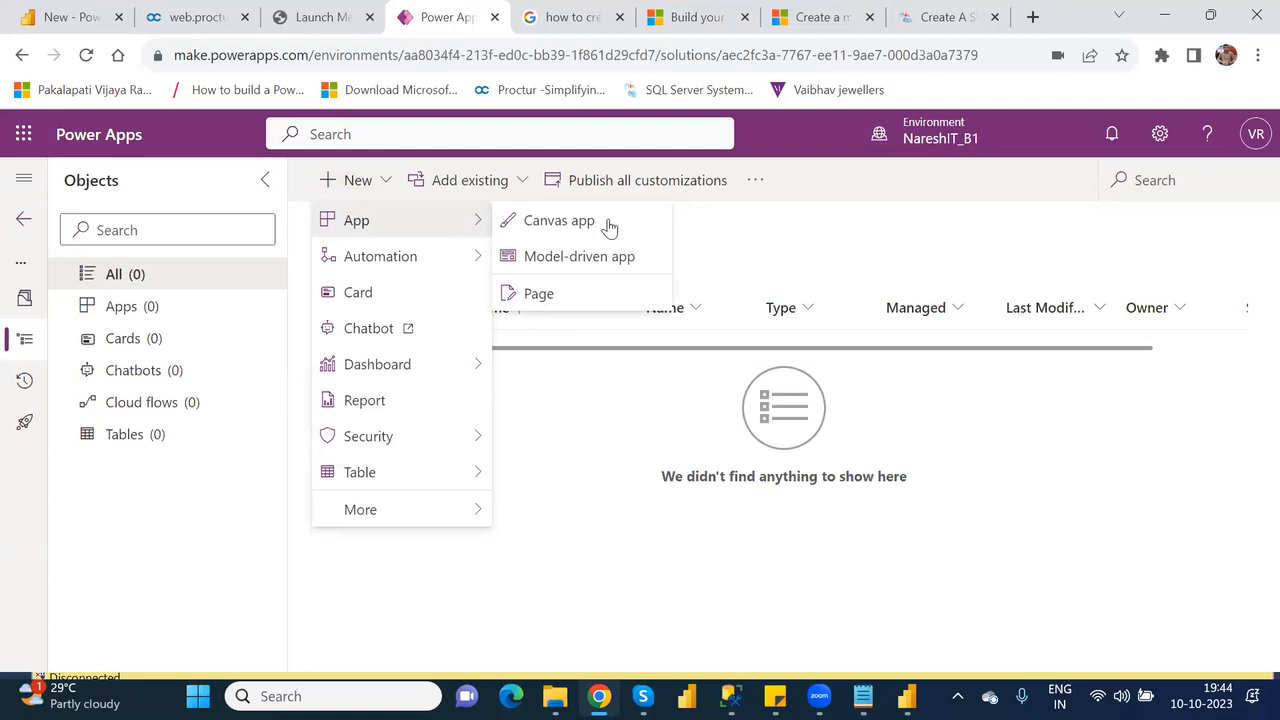
click(763, 247)
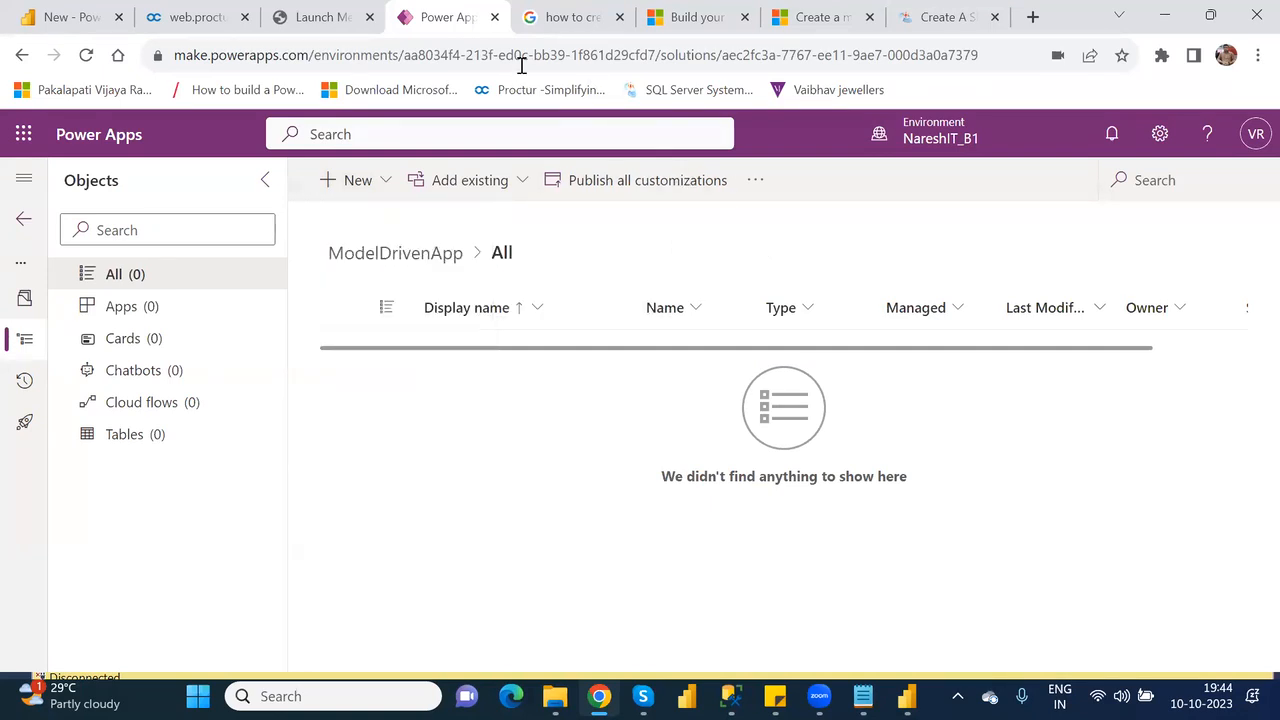
Read the Microsoft Learn article on building a first model-driven app, from the solution steps through adding pages, tables and views.
click(697, 17)
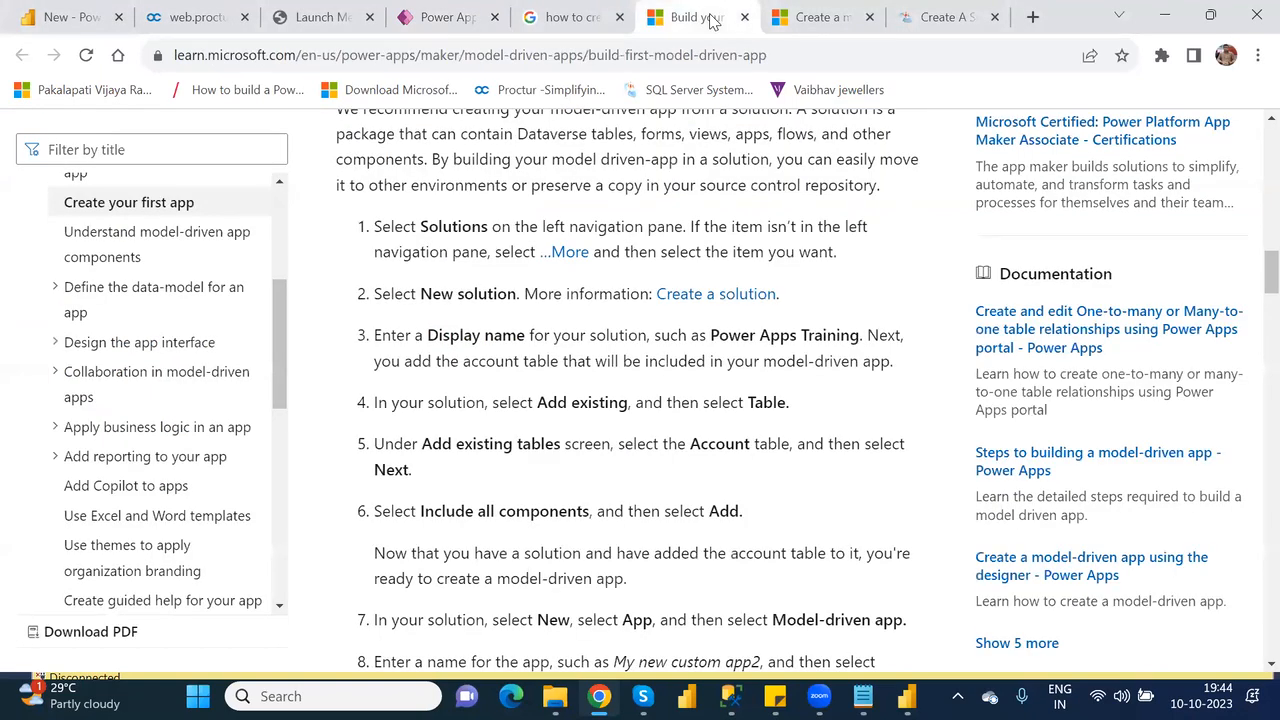
key(Down)
key(Down)
key(Down)
key(Down)
key(Down)
key(Down)
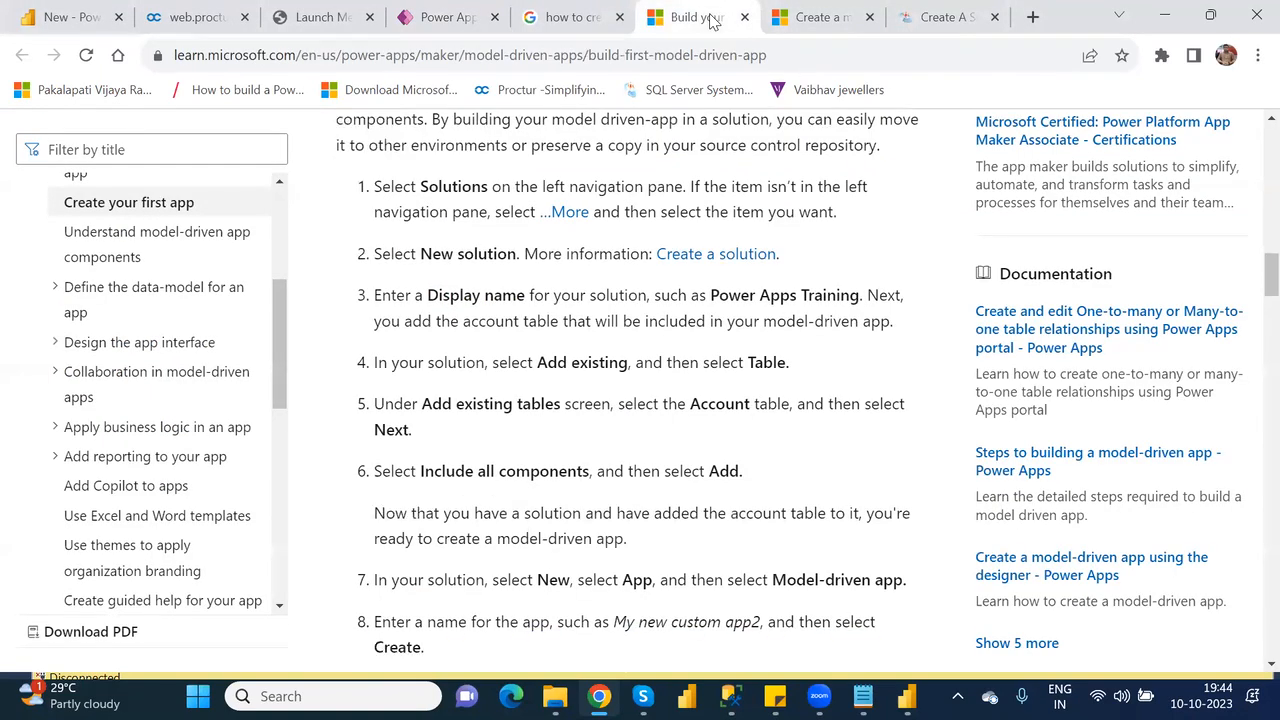
key(Down)
key(Down)
key(Down)
key(Down)
key(Down)
key(Down)
key(Down)
key(Down)
key(Down)
key(Down)
key(Down)
key(Down)
key(Down)
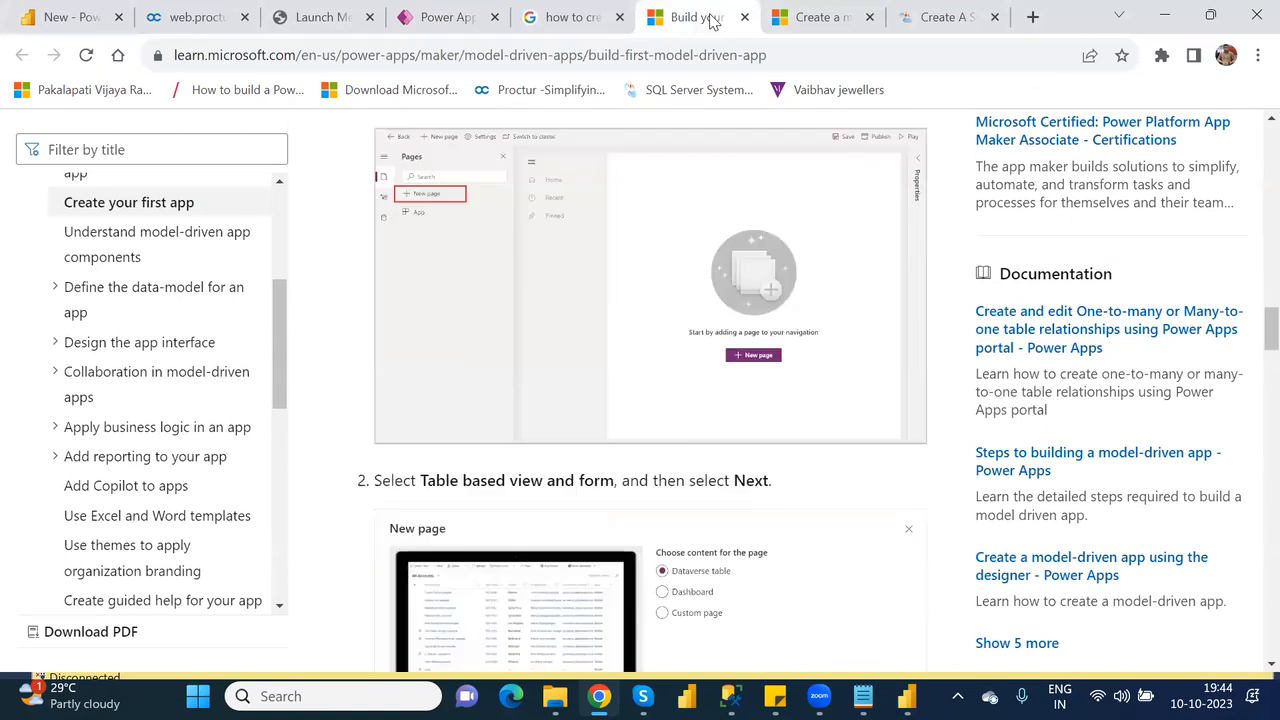
key(Down)
key(Down)
key(Down)
key(Down)
key(Down)
key(Down)
key(Down)
key(Down)
key(Down)
key(Down)
key(Down)
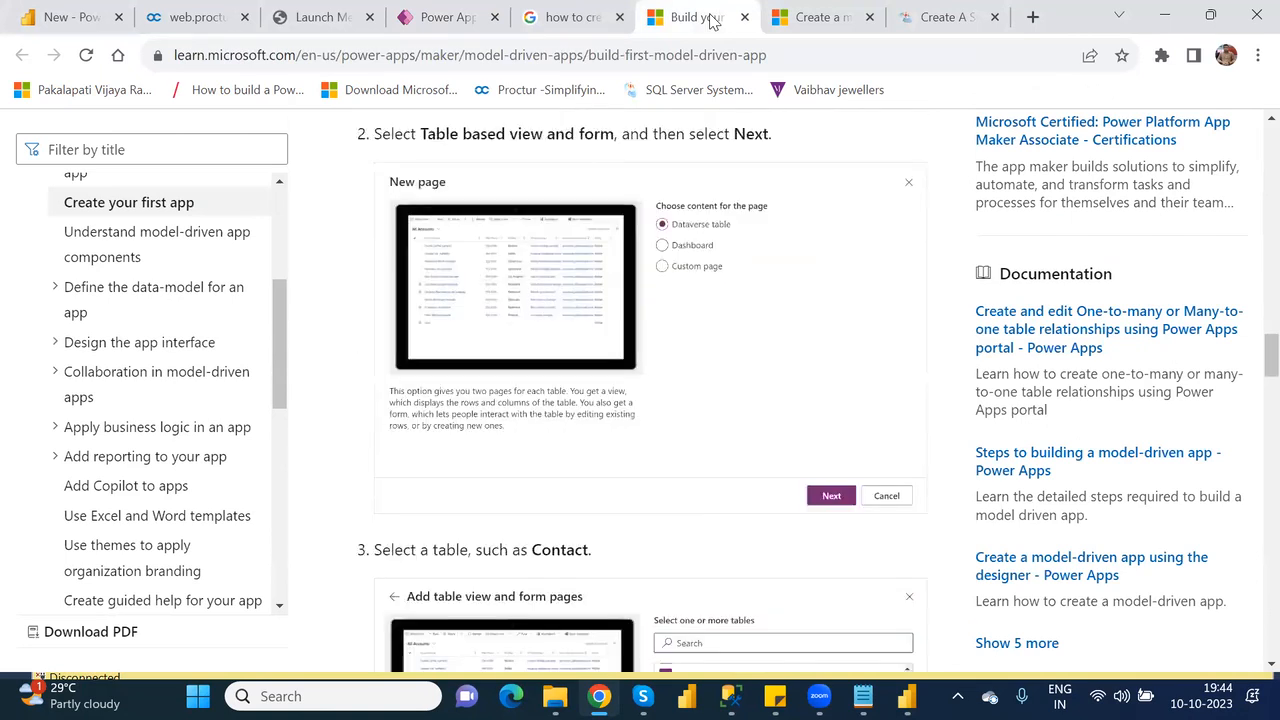
key(Up)
key(Up)
key(Up)
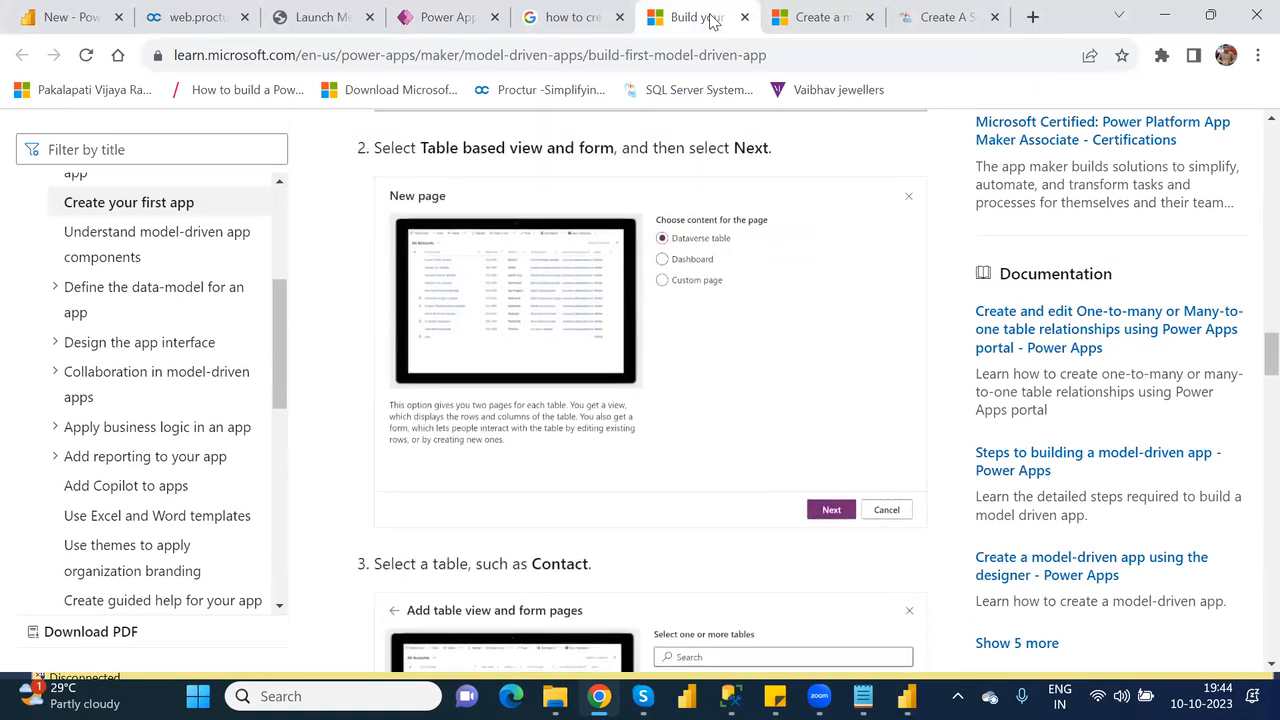
key(Up)
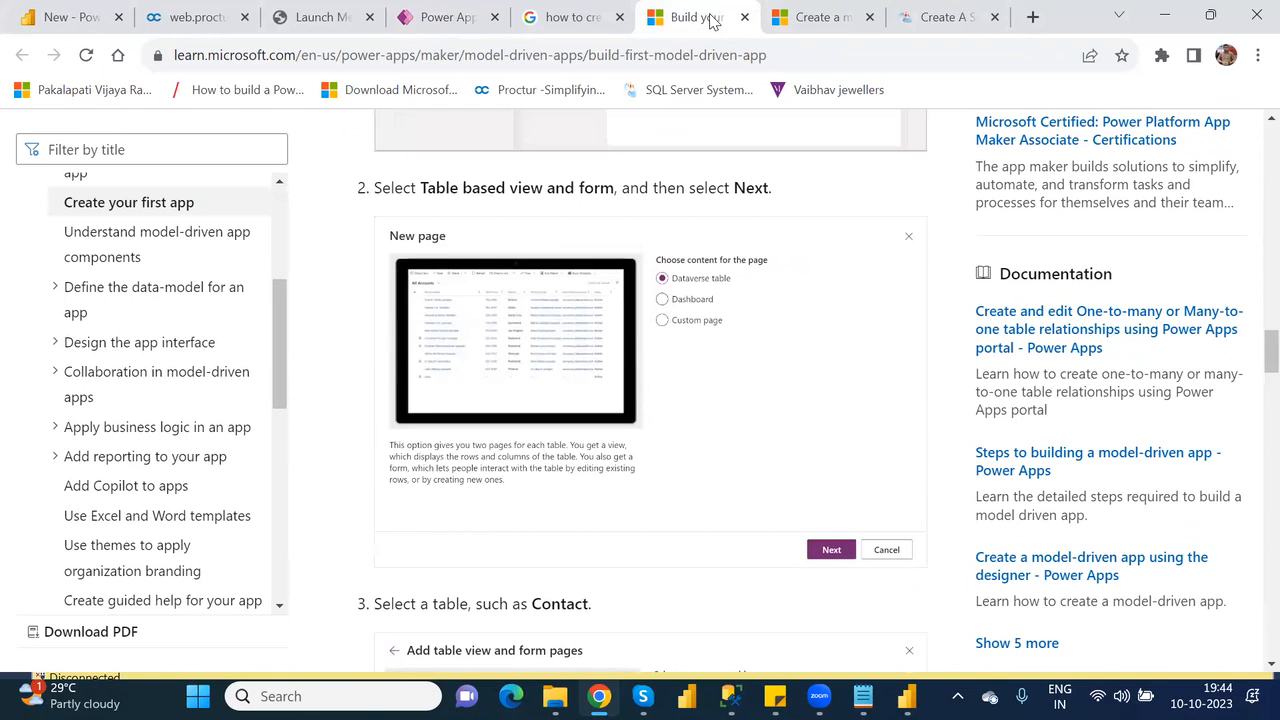
key(Down)
key(Down)
key(Down)
key(Down)
key(Down)
key(Down)
key(Down)
key(Down)
key(Down)
key(Down)
key(Down)
key(Down)
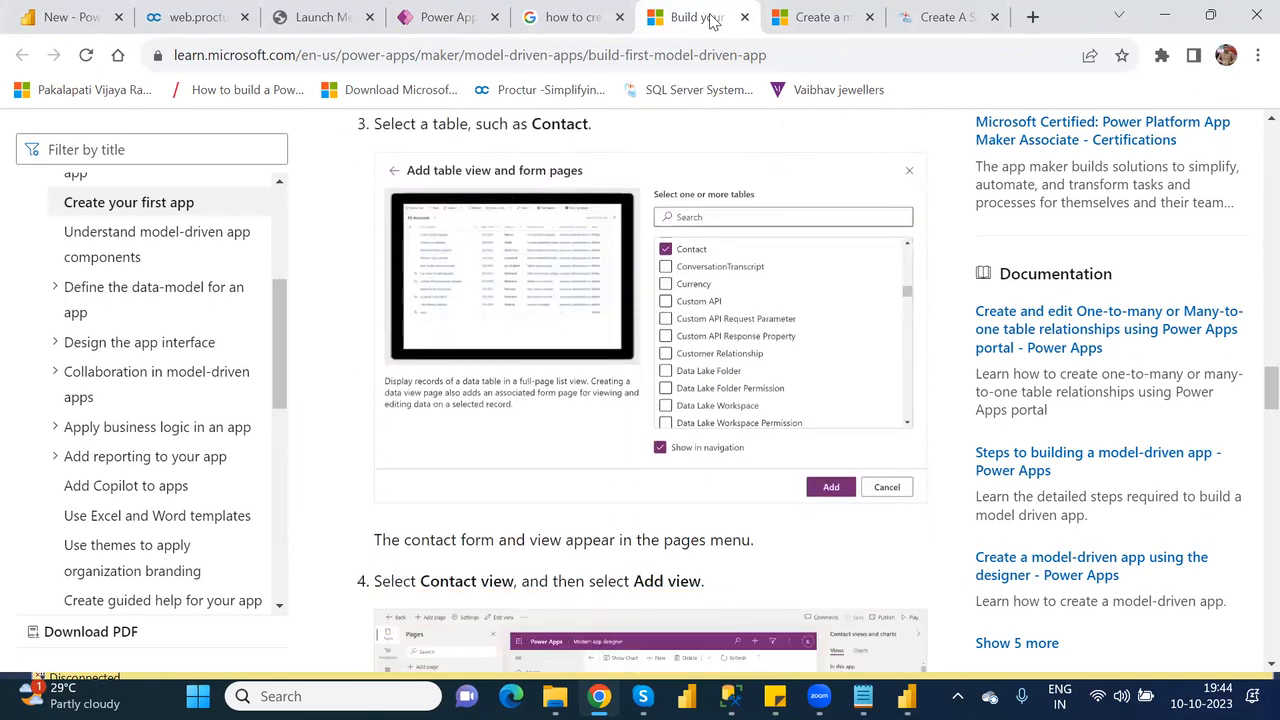
key(Down)
key(Down)
key(Down)
key(Down)
key(Down)
key(Down)
key(Down)
key(Down)
key(Down)
key(Down)
key(Down)
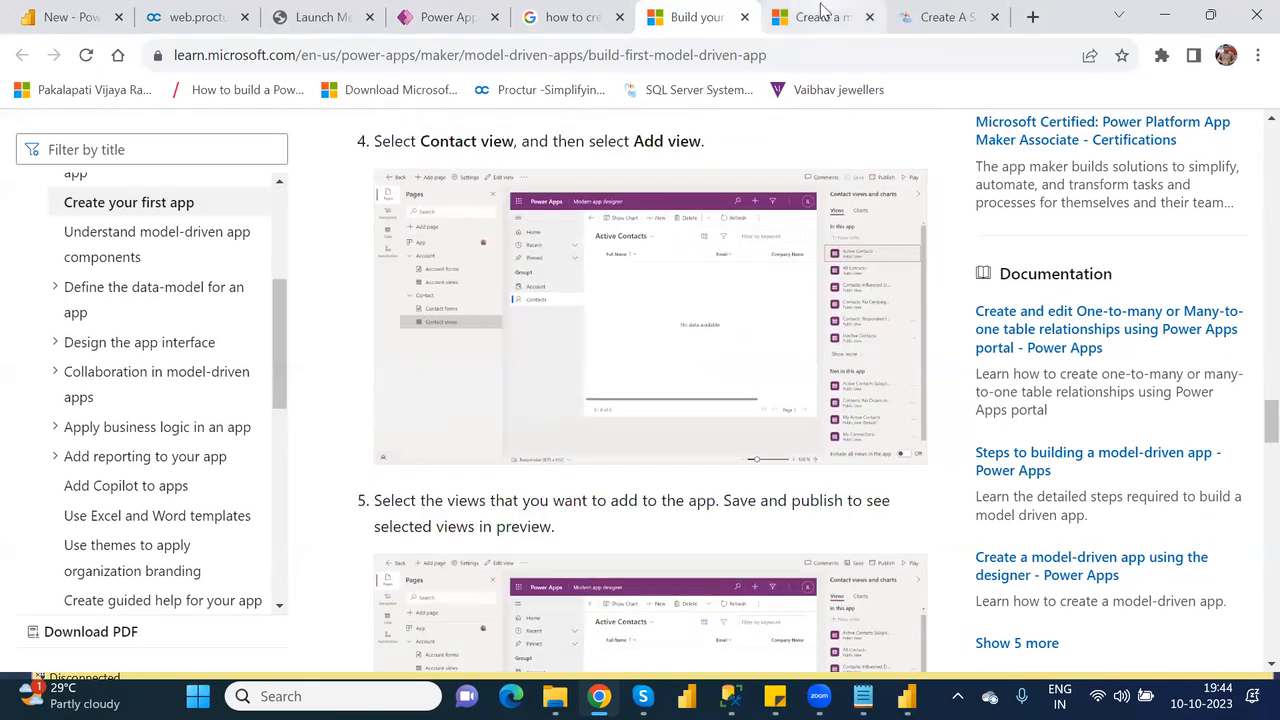
Read the article "Create a model-driven app with the app designer", covering its prerequisites, app creation steps and the Pages pane layout.
click(821, 16)
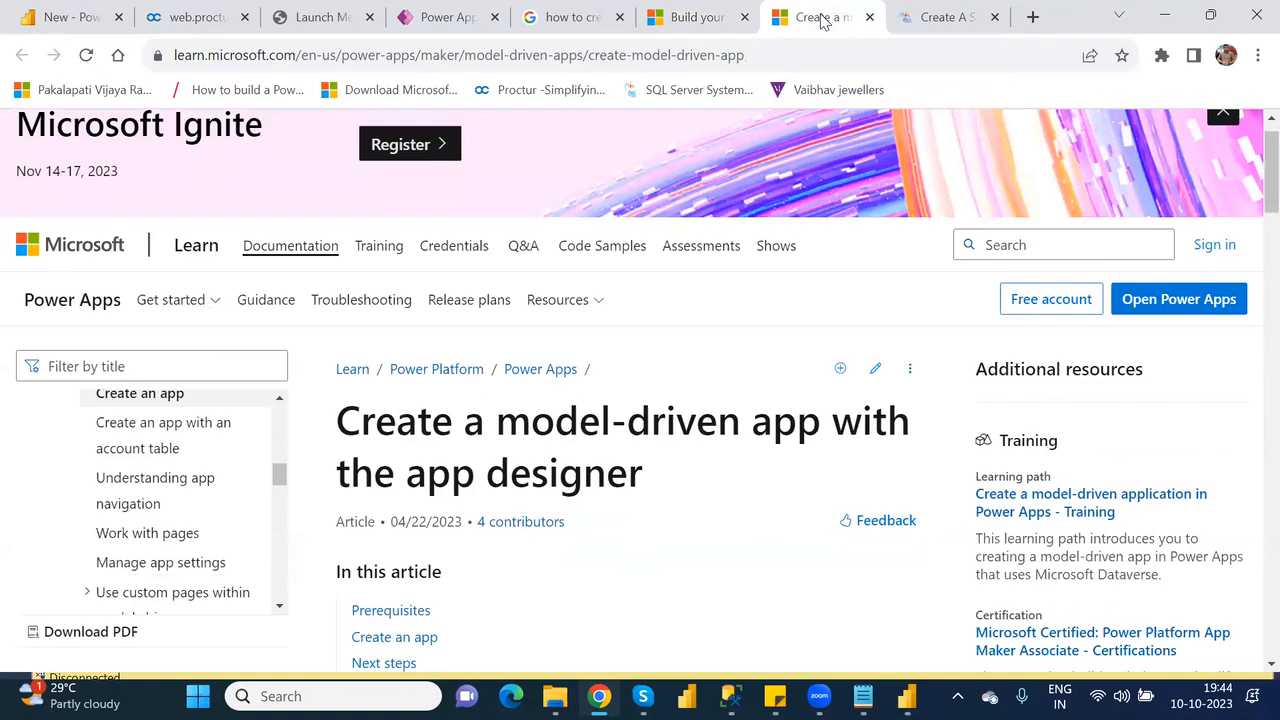
key(Down)
key(Down)
key(Down)
key(Down)
key(Down)
key(Down)
key(Down)
key(Down)
key(Down)
key(Down)
key(Down)
key(Down)
key(Down)
key(Down)
key(Down)
key(Down)
key(Down)
key(Down)
key(Down)
key(Down)
key(Down)
key(Down)
key(Down)
key(Down)
key(Down)
key(Down)
key(Down)
key(Down)
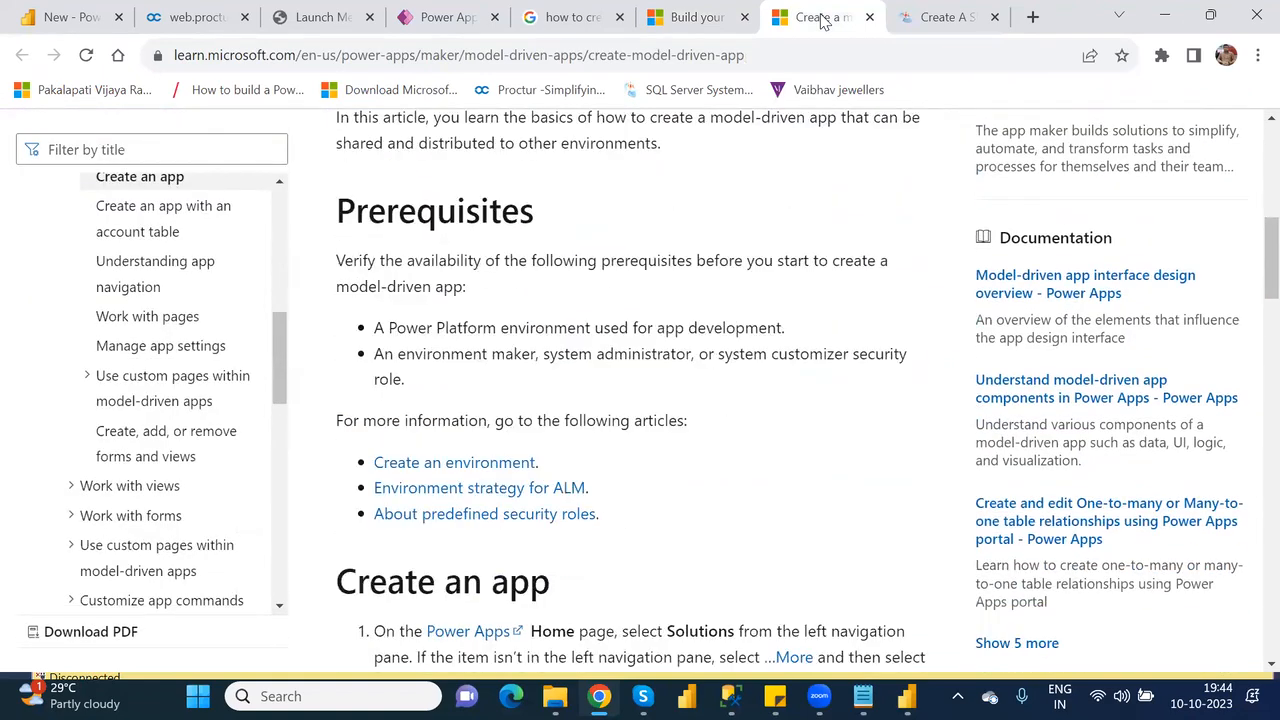
key(Up)
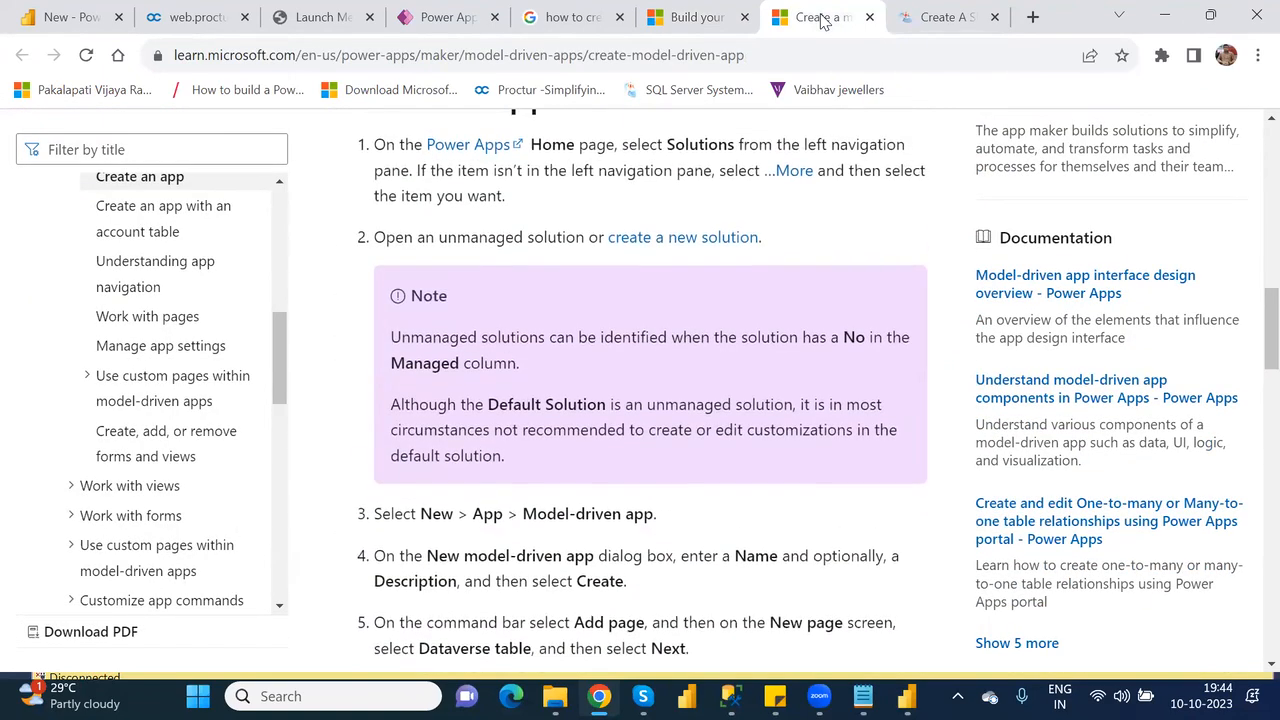
key(Down)
key(Down)
key(Down)
key(Down)
key(Down)
key(Down)
key(Down)
key(Down)
key(Down)
key(Down)
key(Down)
key(Down)
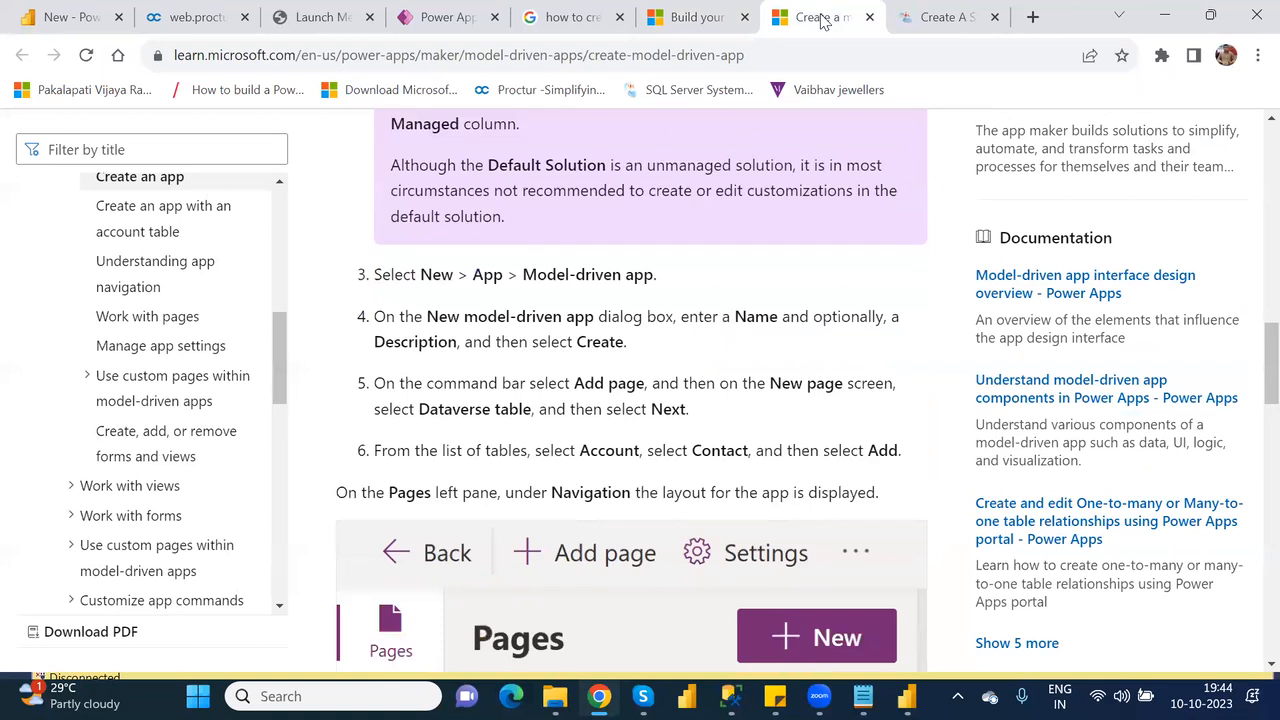
key(Down)
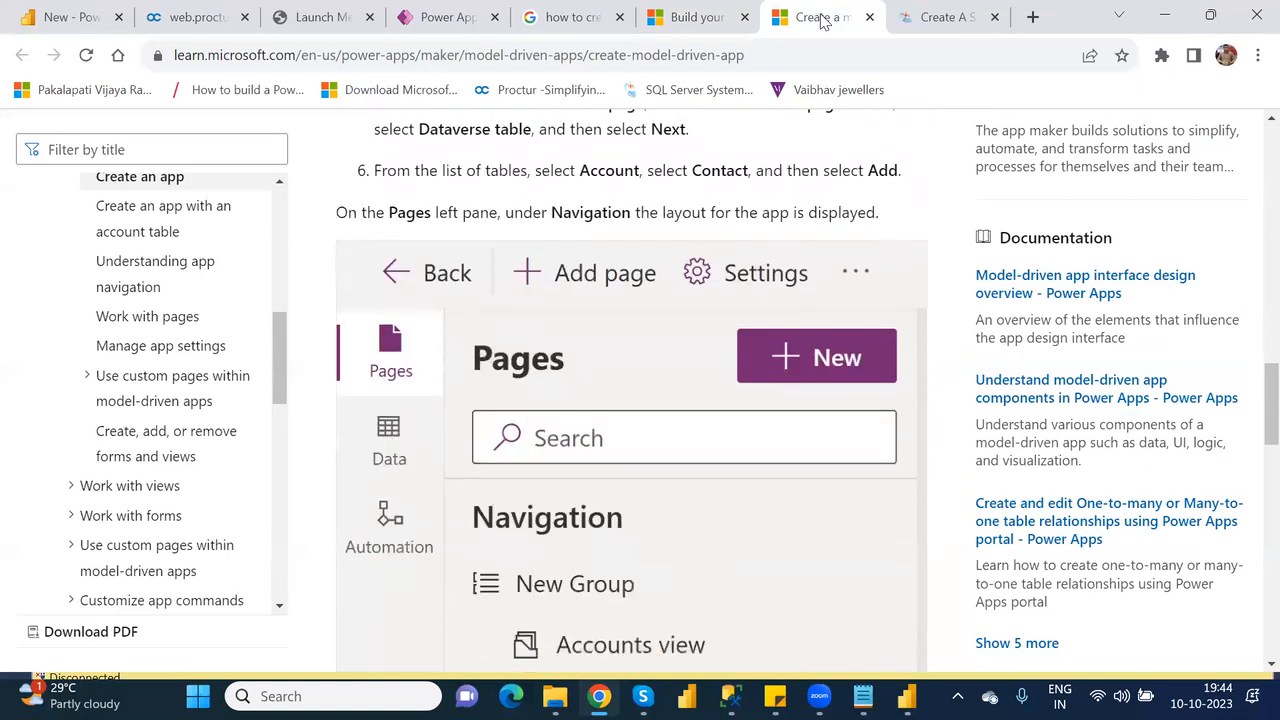
key(Up)
key(Up)
key(Up)
key(Up)
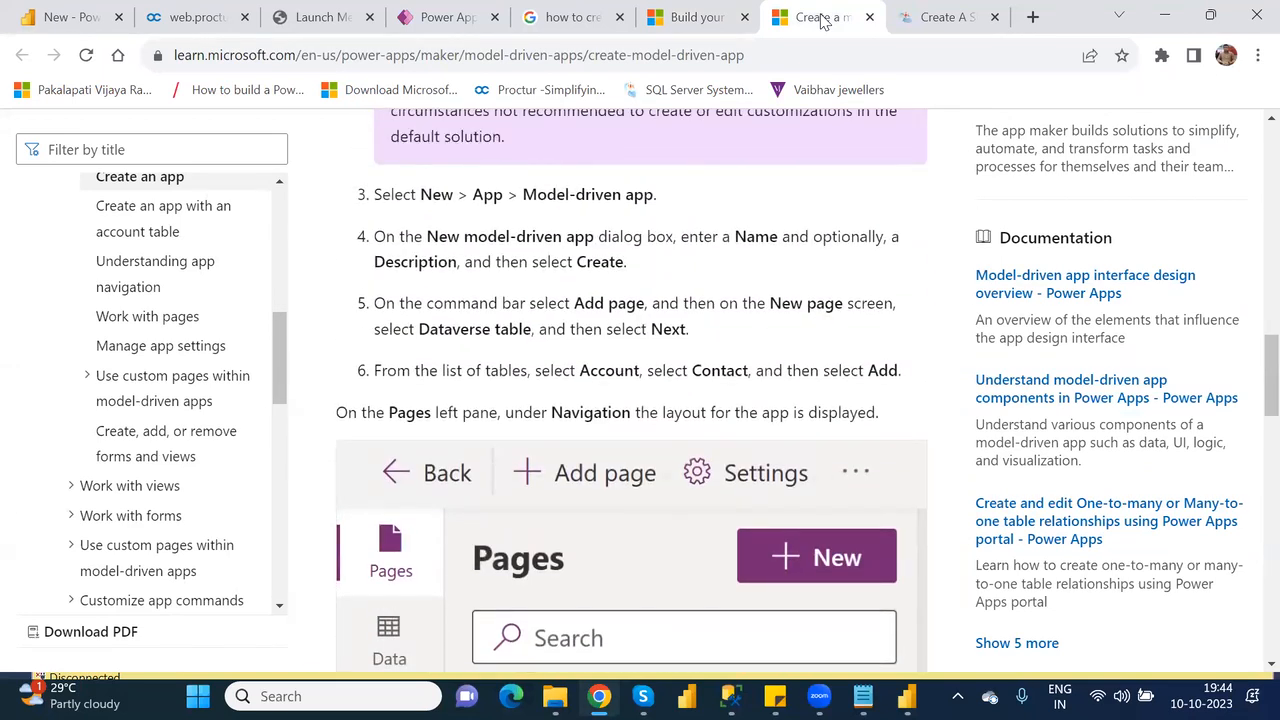
key(Down)
key(Down)
key(Down)
key(Down)
key(Down)
key(Down)
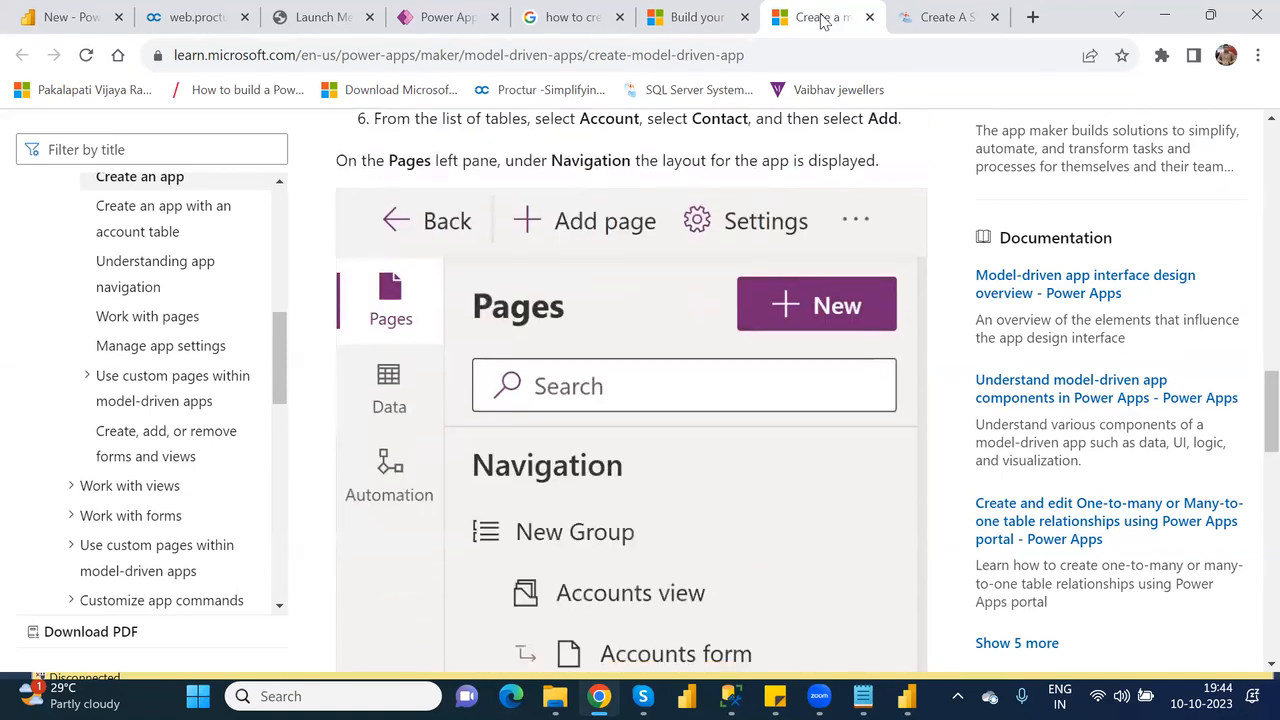
Read the rest of the app designer article, covering the app preview, saving, publishing and playing the app, and the next steps.
key(Down)
key(Down)
key(Down)
key(Down)
key(Down)
key(Down)
key(Down)
key(Down)
key(Down)
key(Down)
key(Down)
key(Down)
key(Down)
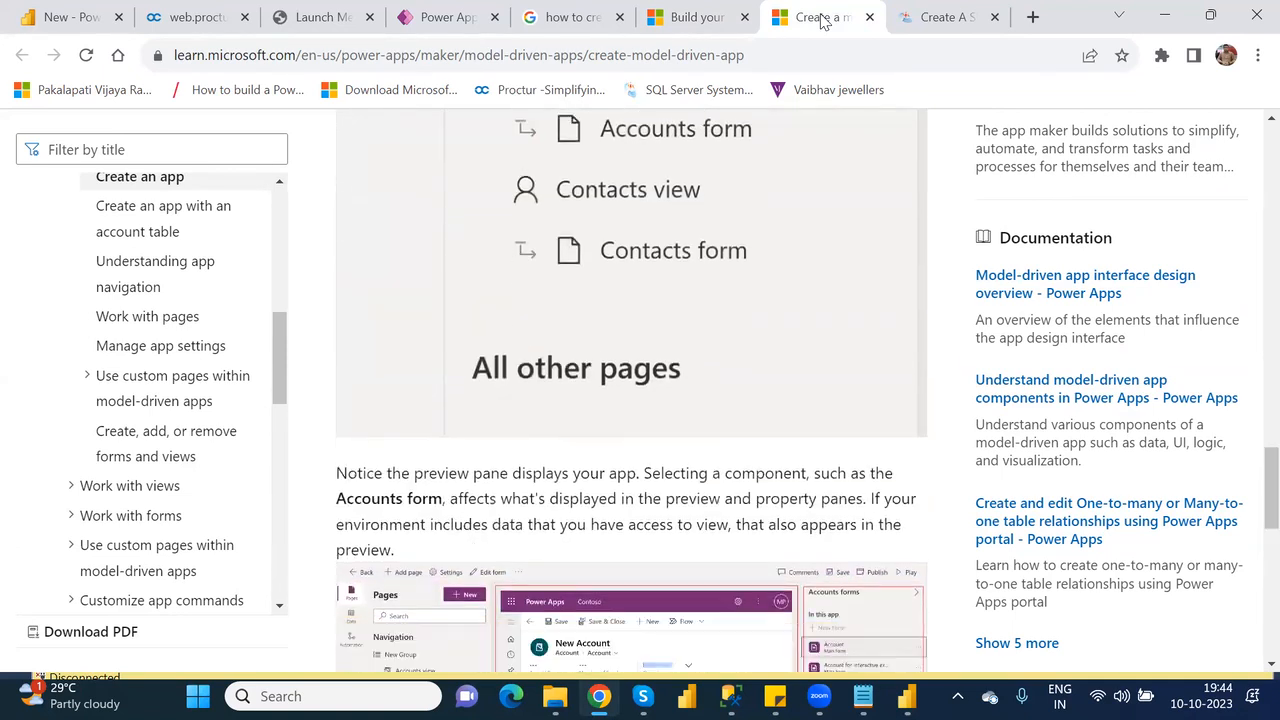
key(Down)
key(Down)
key(Down)
key(Down)
key(Down)
key(Down)
key(Down)
key(Down)
key(Down)
key(Down)
key(Down)
key(Down)
key(Down)
key(Down)
key(Down)
key(Down)
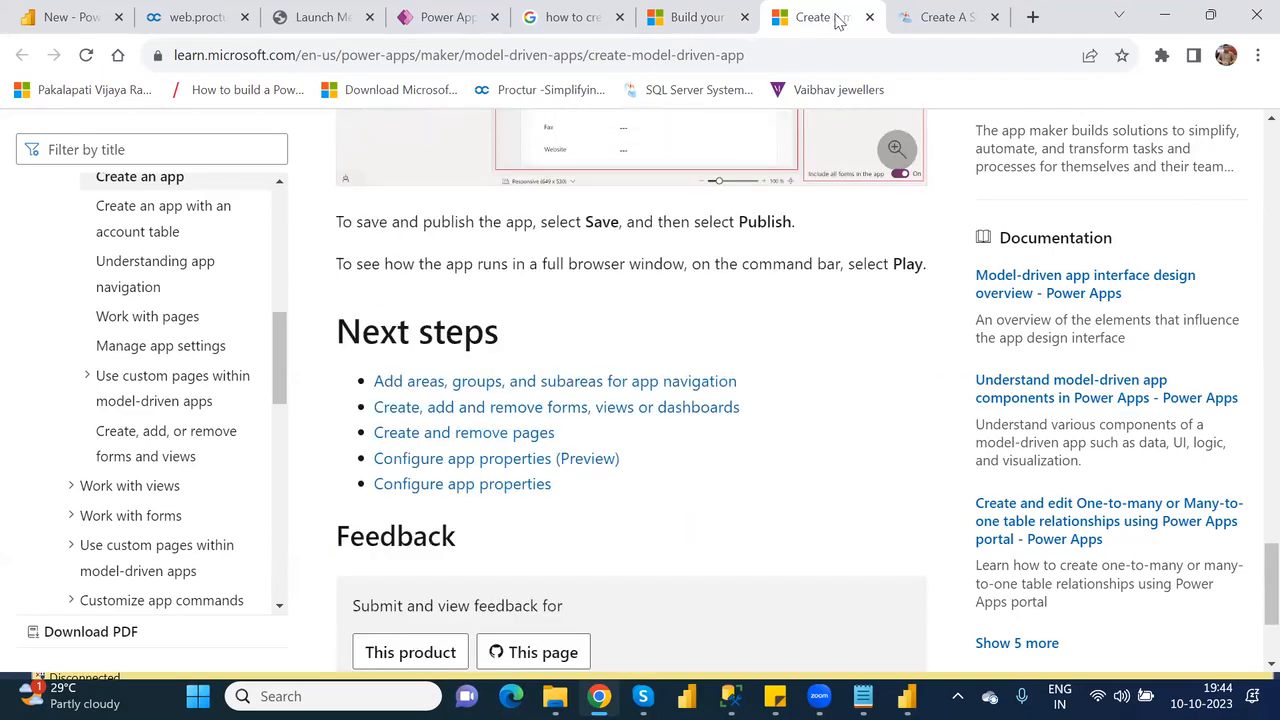
Read the C# Corner article "Create A Simple Model-Driven App In Powerapps", from the introduction to the blank app based on Dataverse.
click(945, 19)
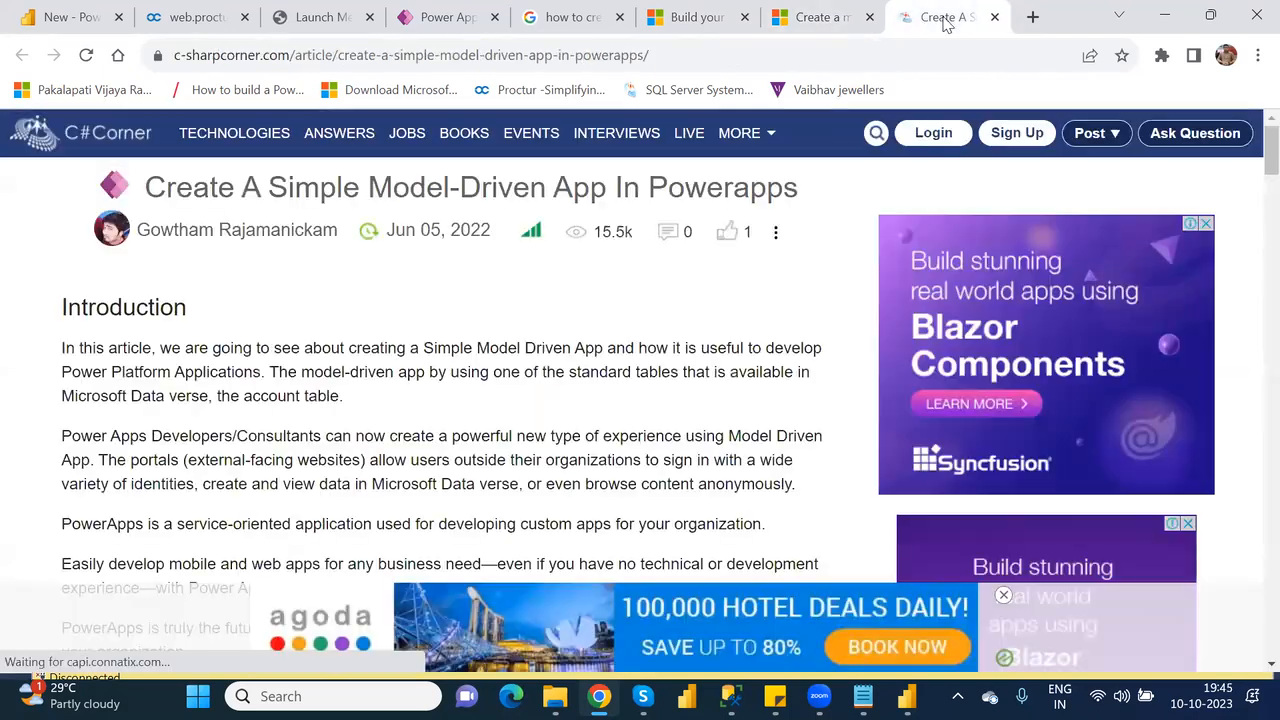
key(Down)
key(Down)
key(Down)
key(Down)
key(Down)
key(Down)
key(Down)
key(Down)
key(Down)
key(Down)
key(Down)
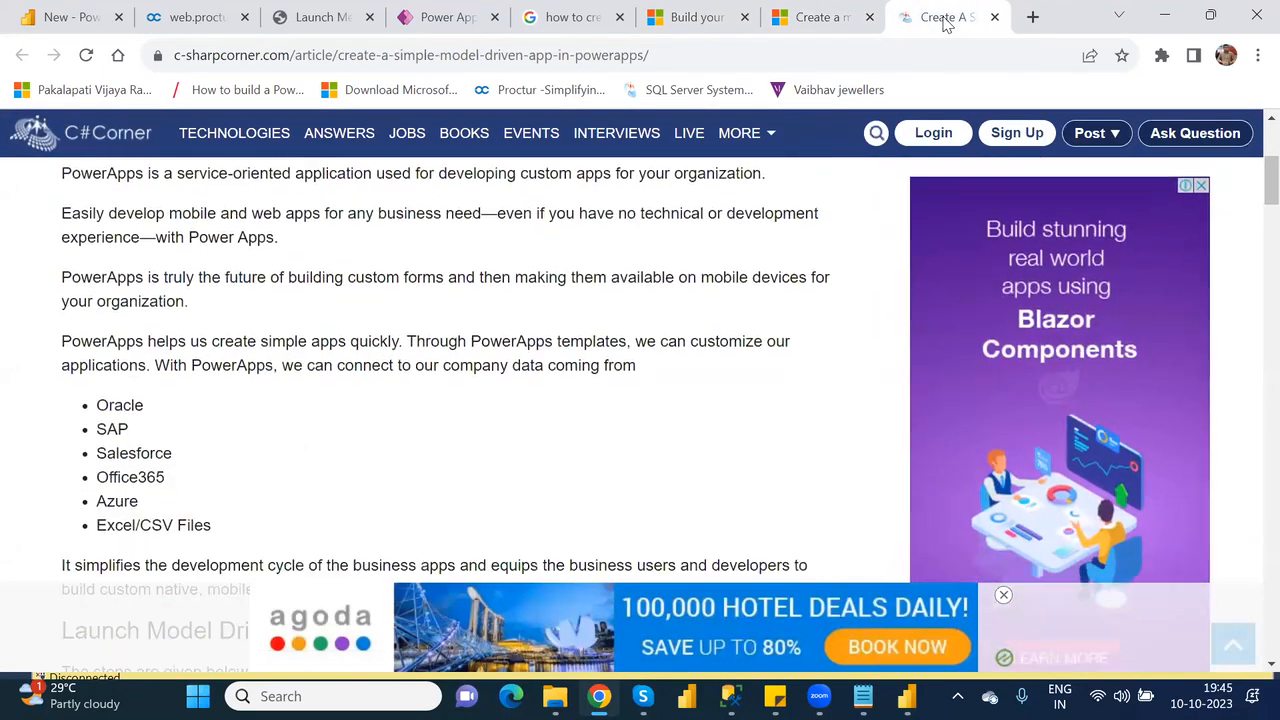
key(Down)
key(Down)
key(Down)
key(Down)
key(Down)
key(Down)
key(Down)
key(Down)
key(Down)
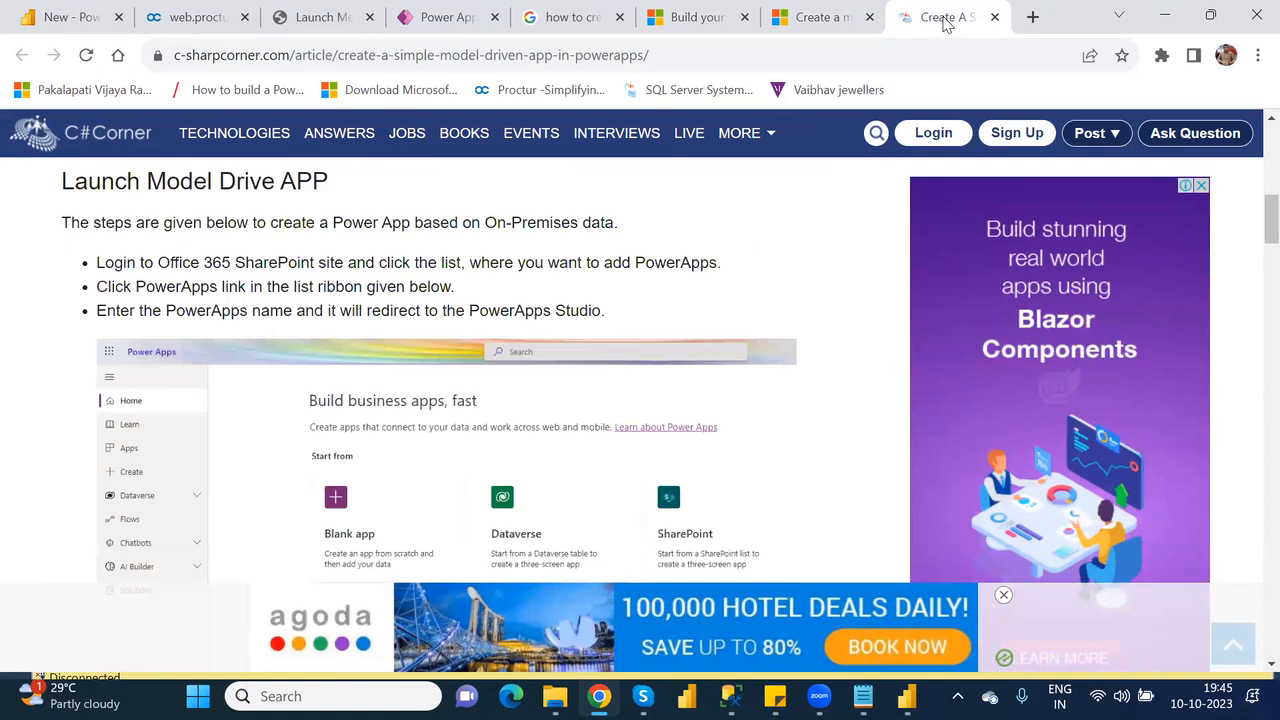
key(Down)
key(Down)
key(Down)
key(Down)
key(Down)
key(Down)
key(Down)
key(Down)
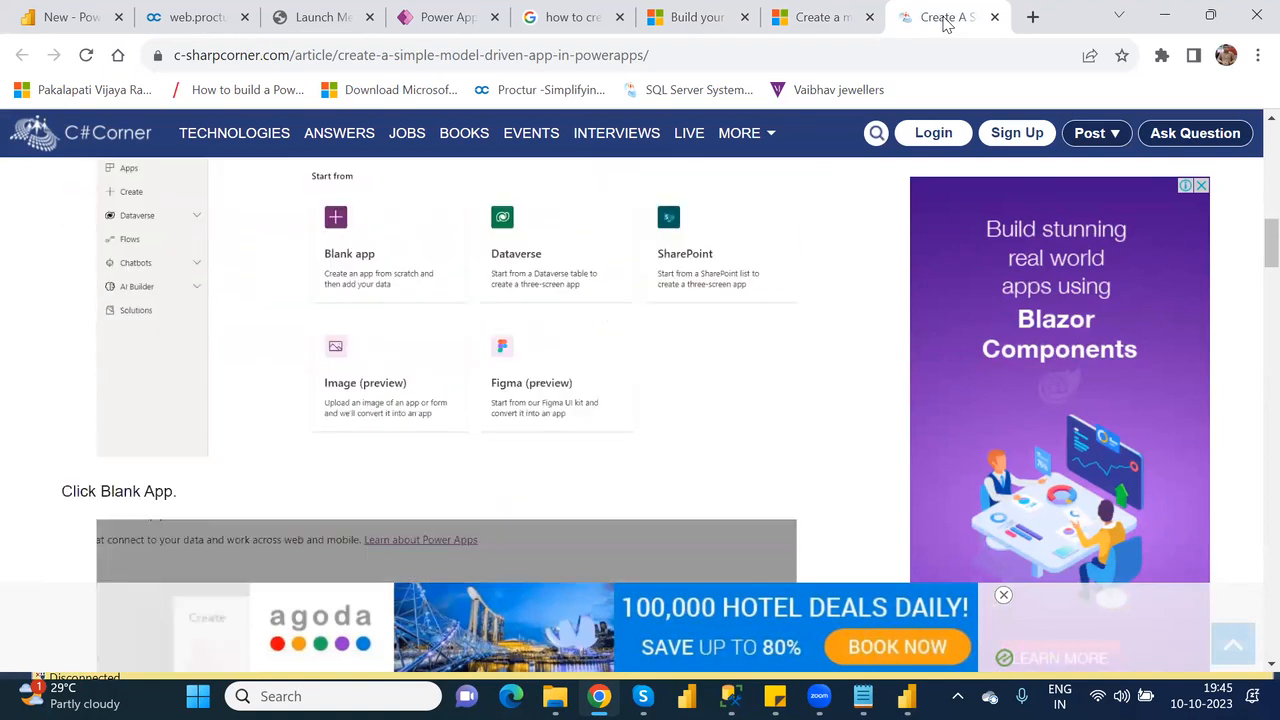
key(Down)
key(Down)
key(Down)
key(Down)
key(Down)
key(Down)
key(Down)
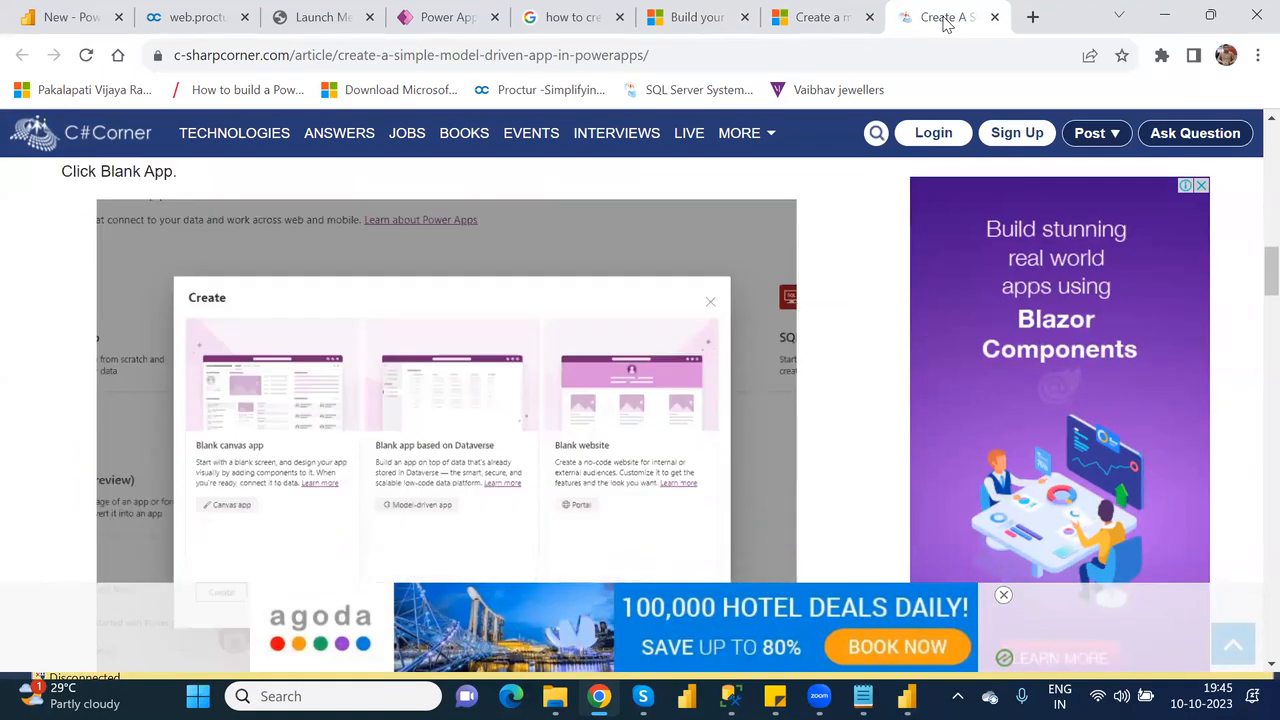
key(Up)
key(Up)
key(Up)
key(Up)
key(Up)
key(Up)
key(Up)
key(Up)
key(Up)
key(Up)
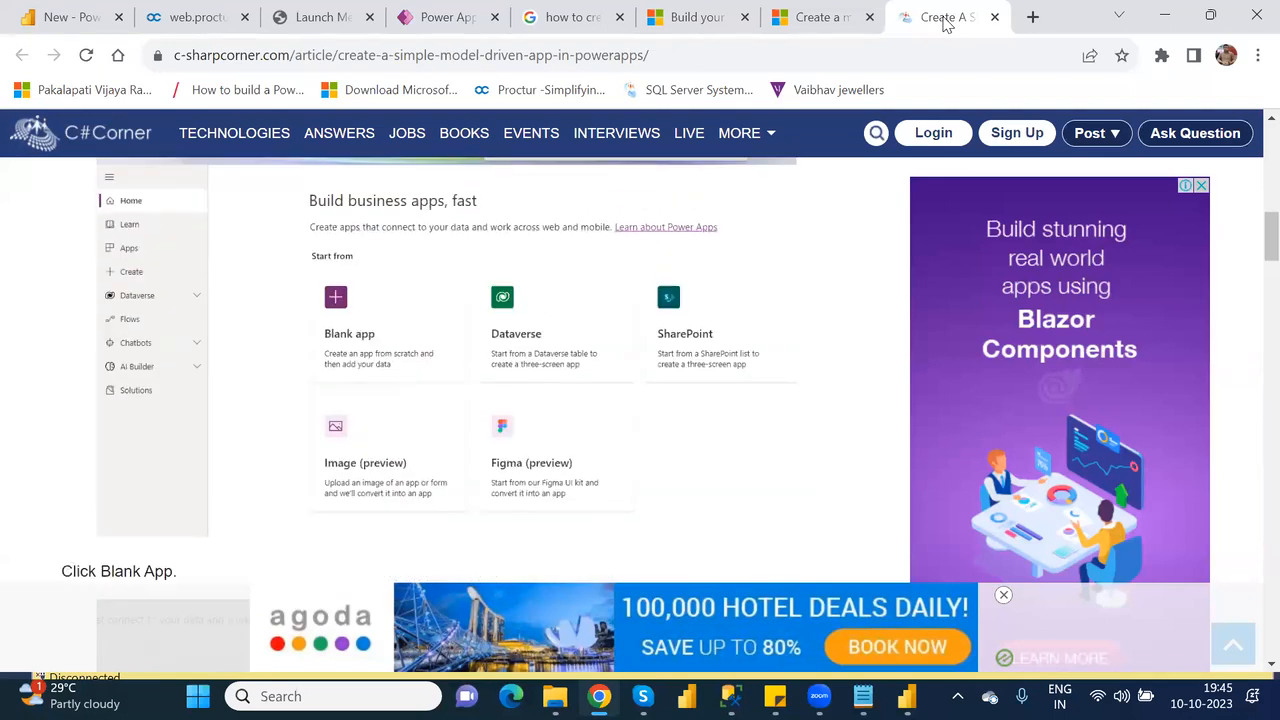
key(Down)
key(Down)
key(Down)
key(Down)
key(Down)
key(Down)
key(Down)
key(Down)
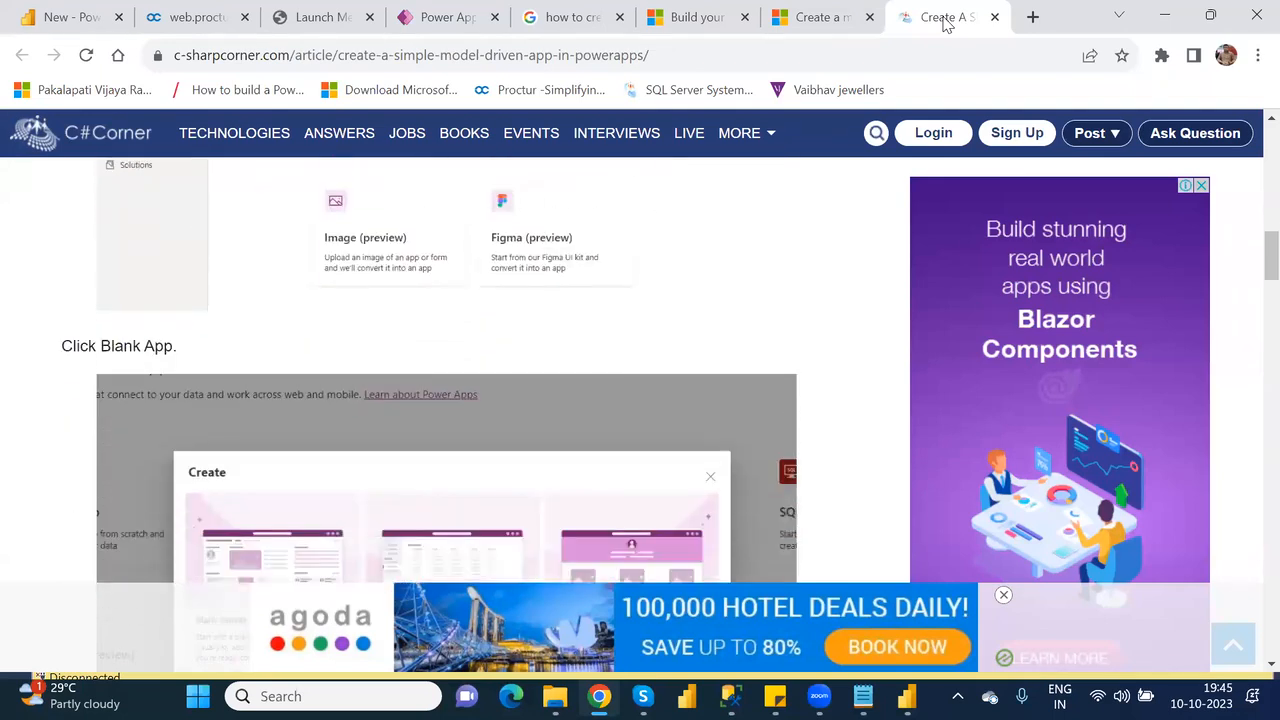
key(Down)
key(Down)
key(Down)
key(Down)
key(Down)
key(Down)
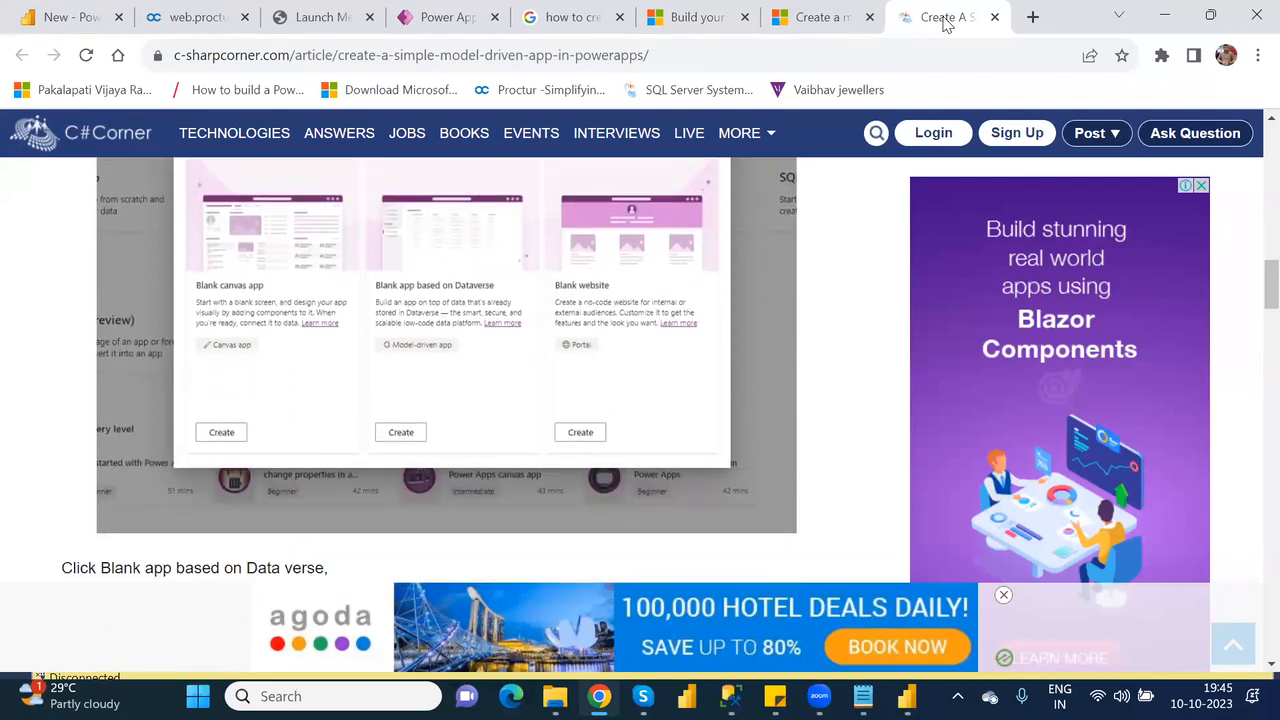
Return to Power Apps and delete the ModelDrivenApp solution from the unmanaged solutions.
click(437, 20)
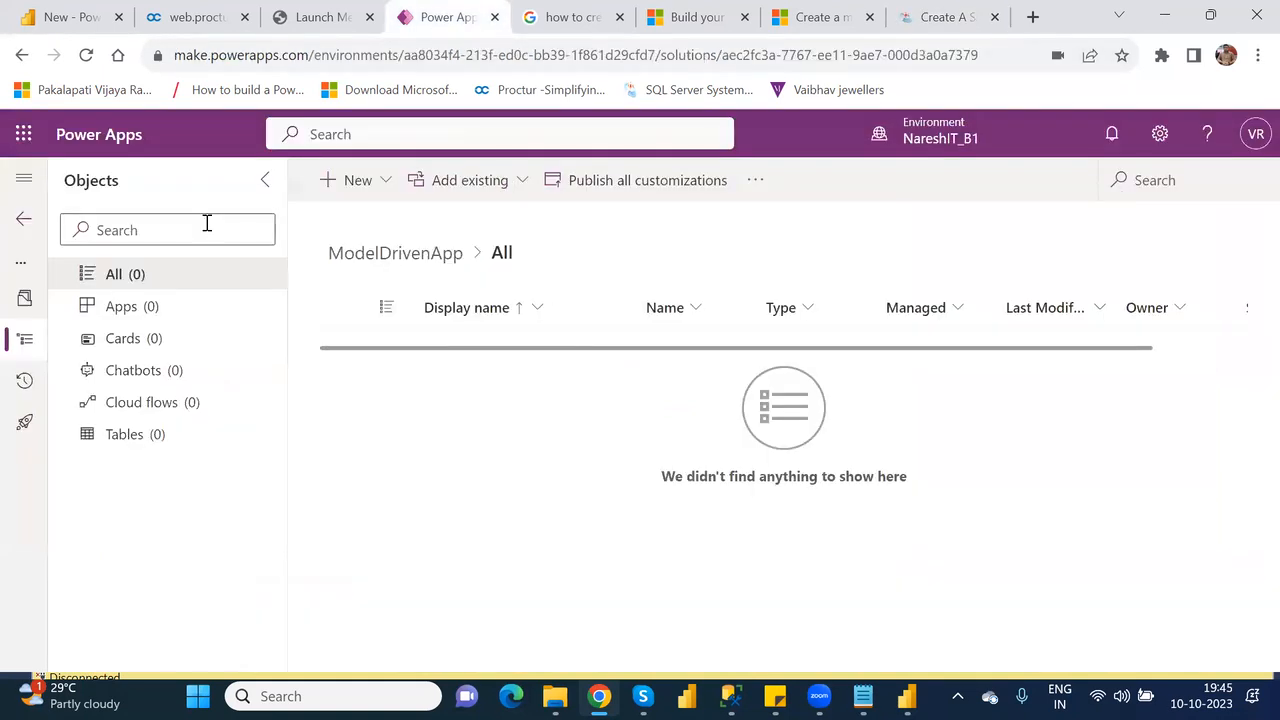
click(21, 57)
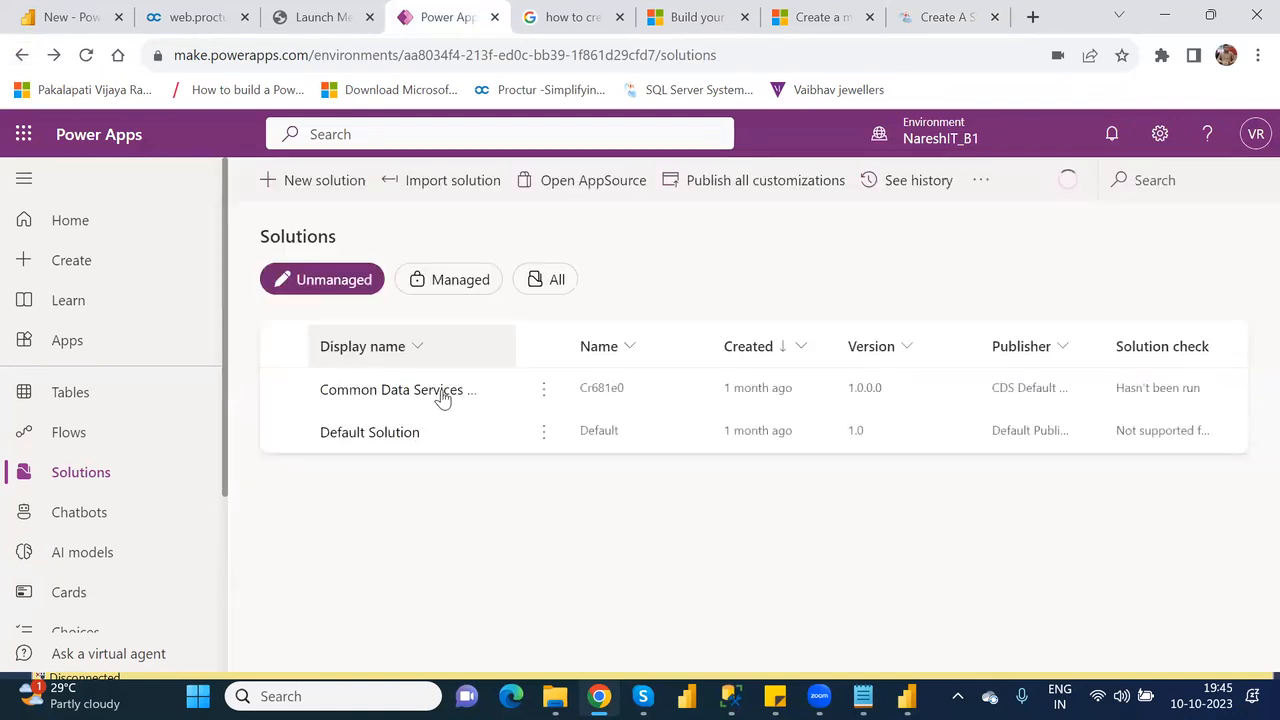
click(85, 266)
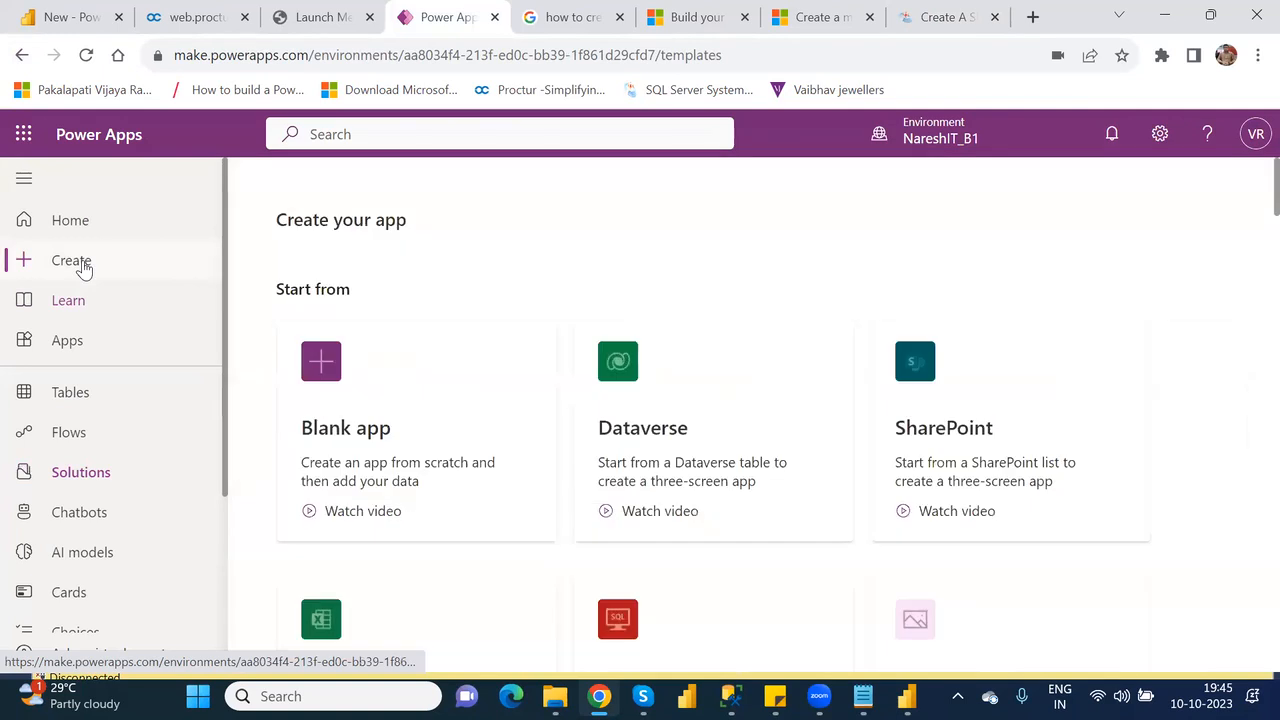
click(85, 474)
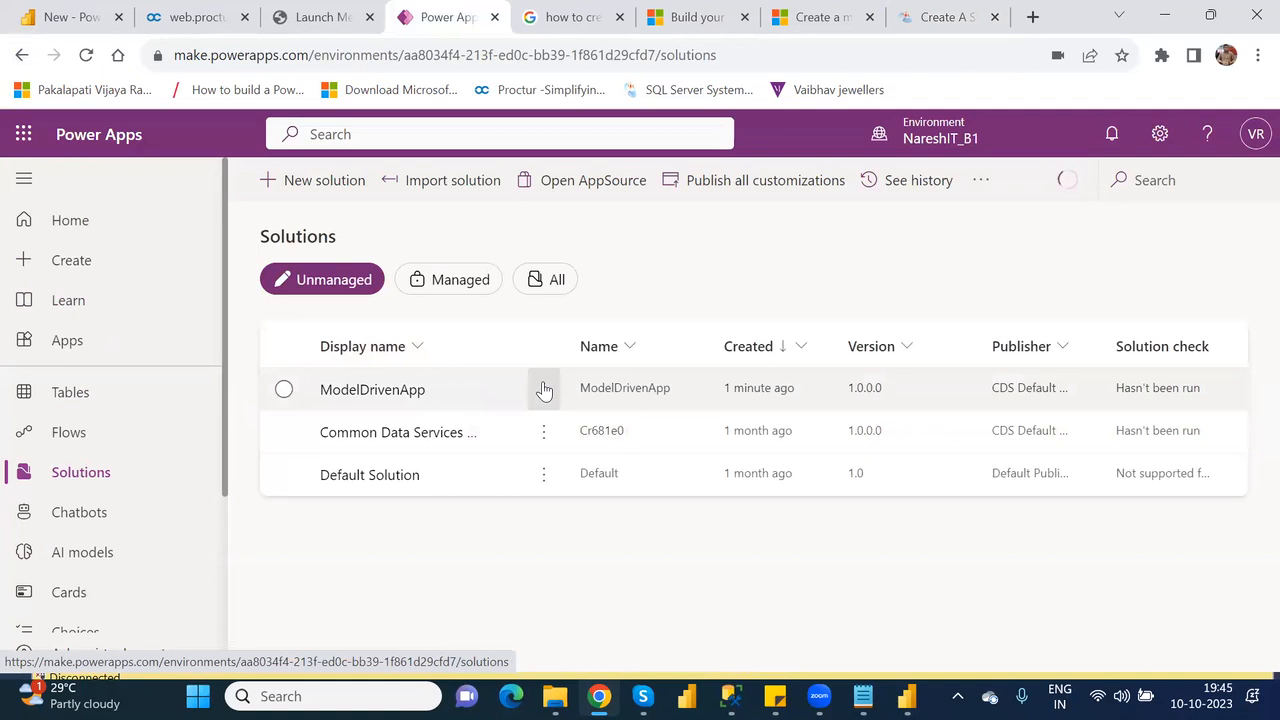
click(543, 389)
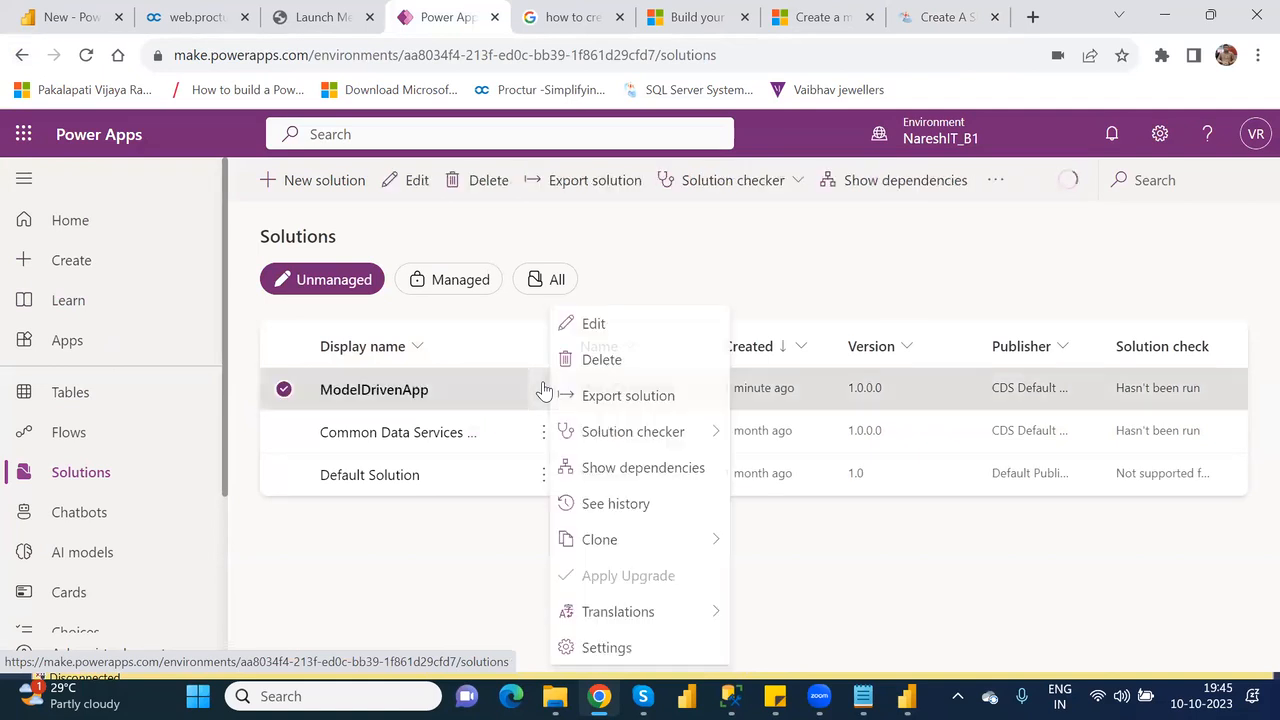
click(606, 360)
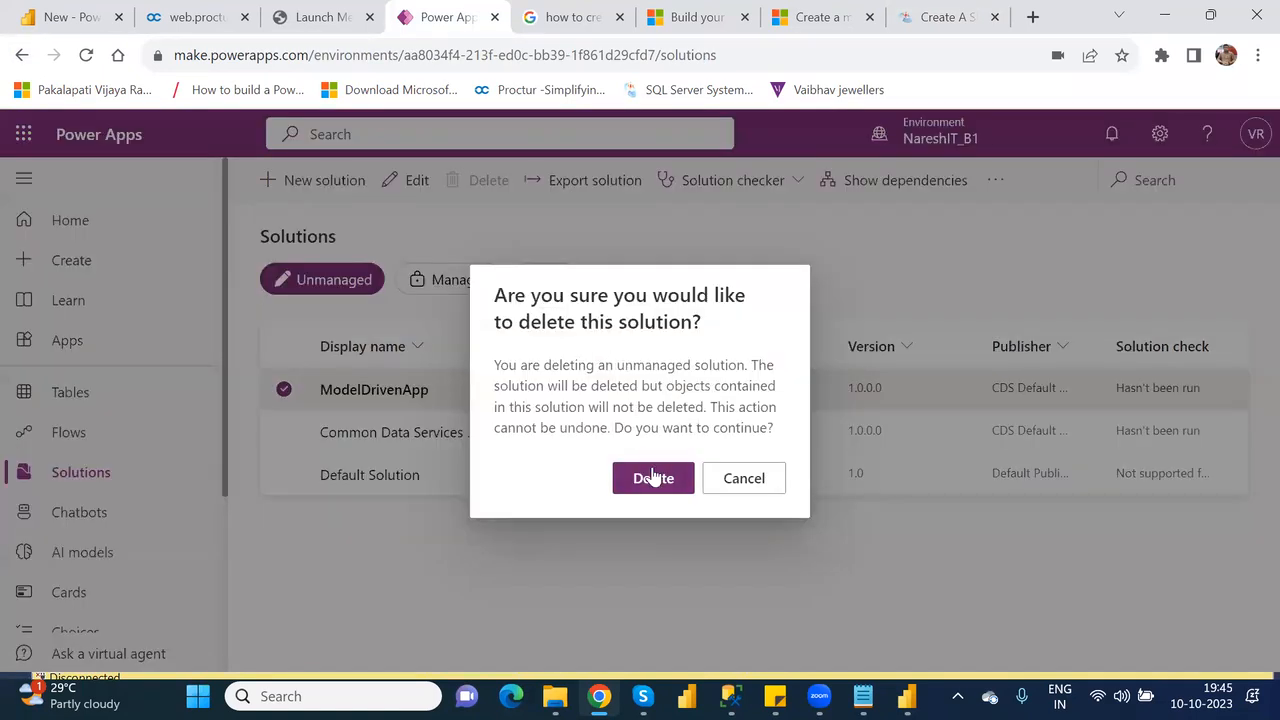
click(654, 477)
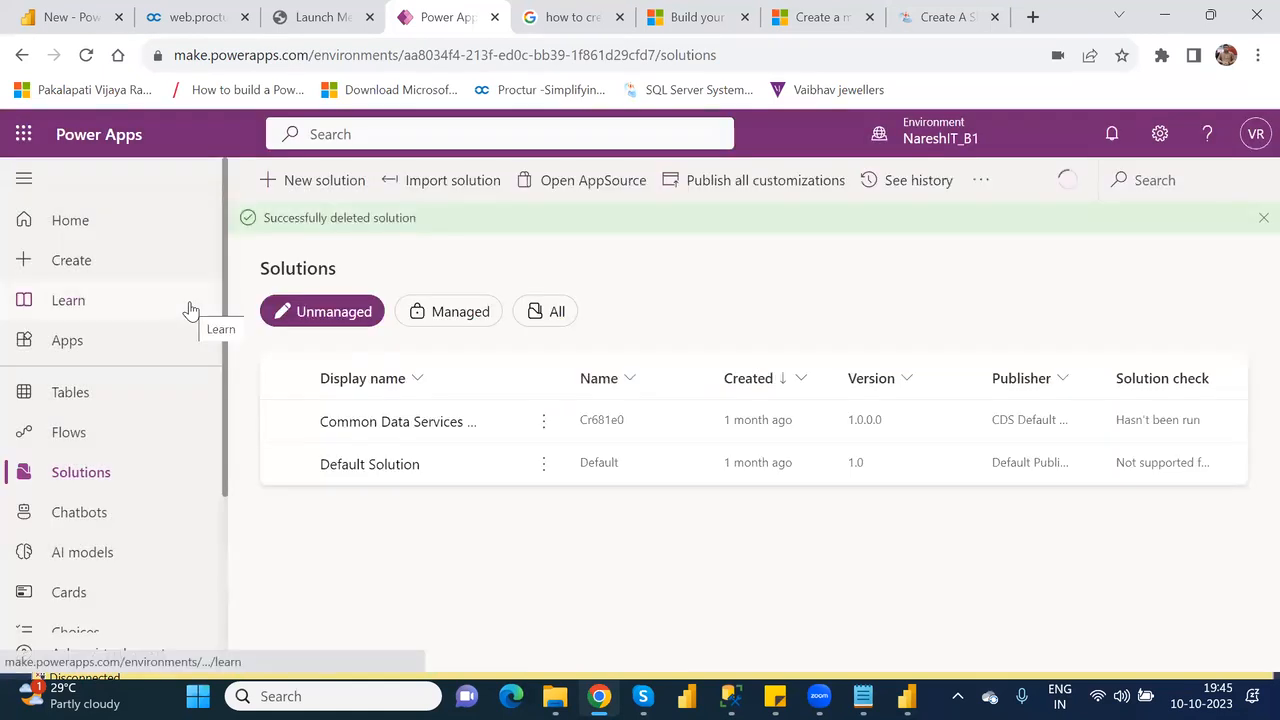
Start creating a model-driven app from the blank app based on Dataverse option.
click(85, 263)
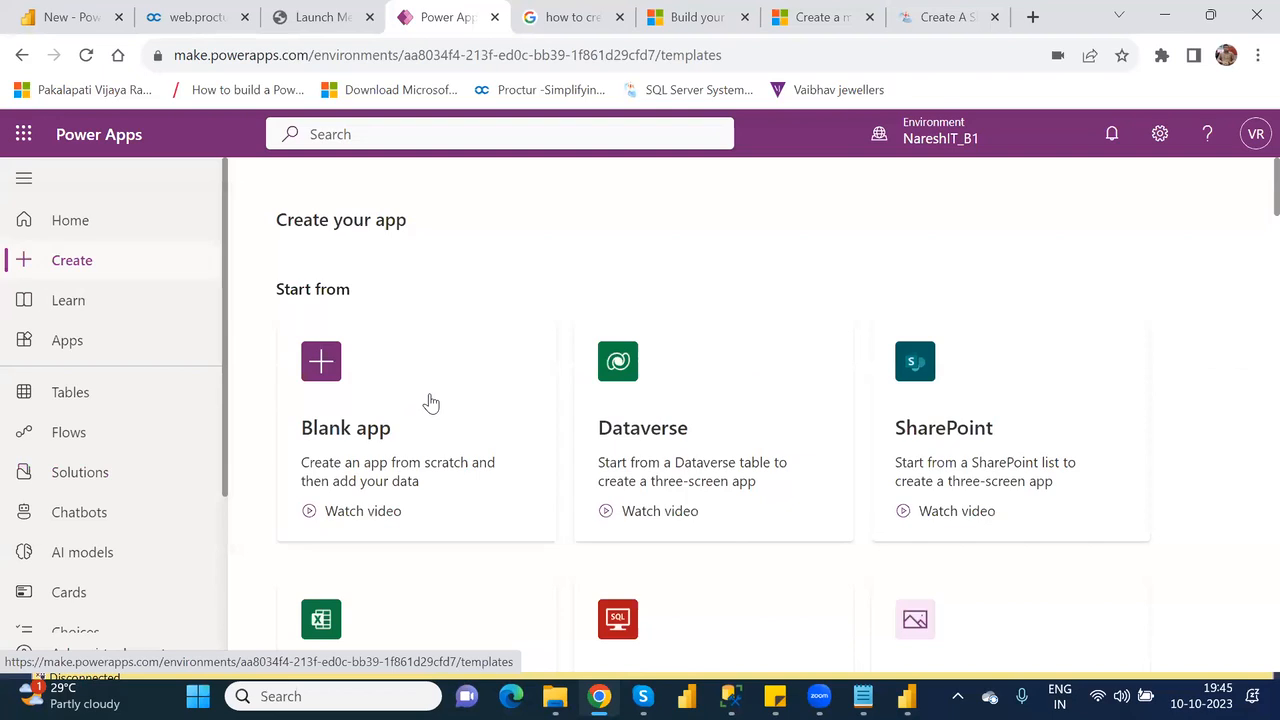
click(432, 401)
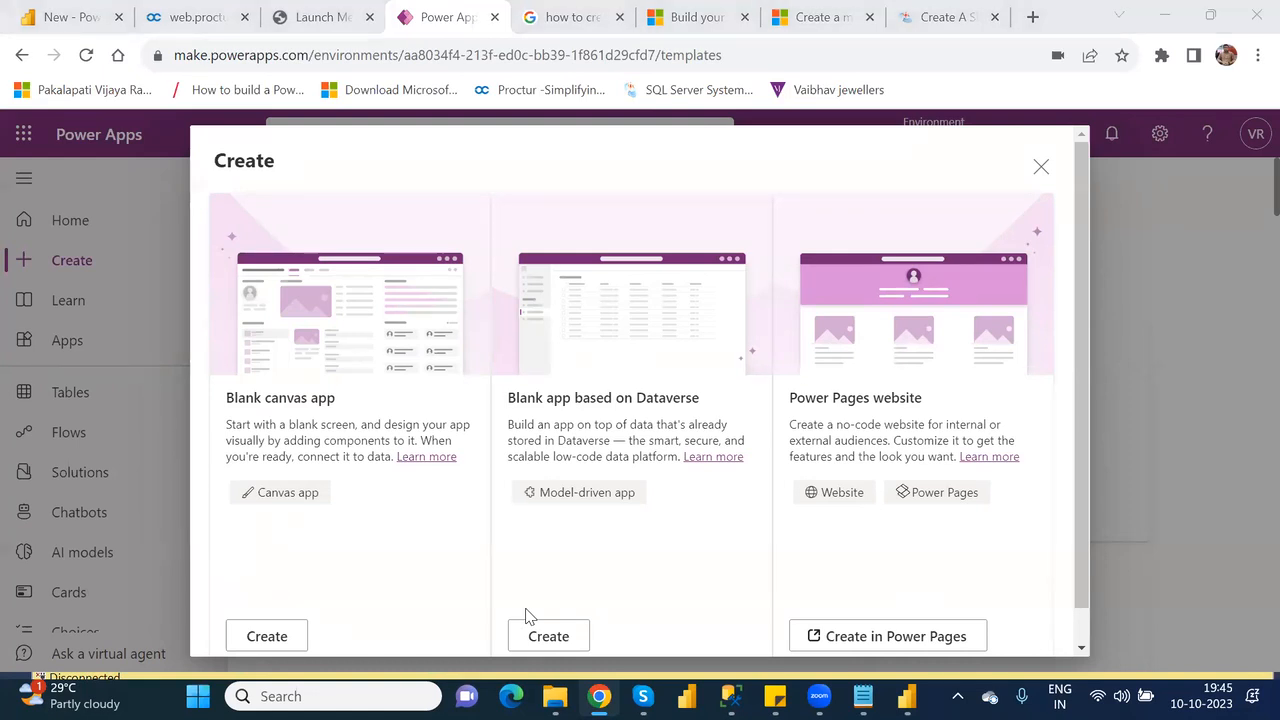
click(1042, 167)
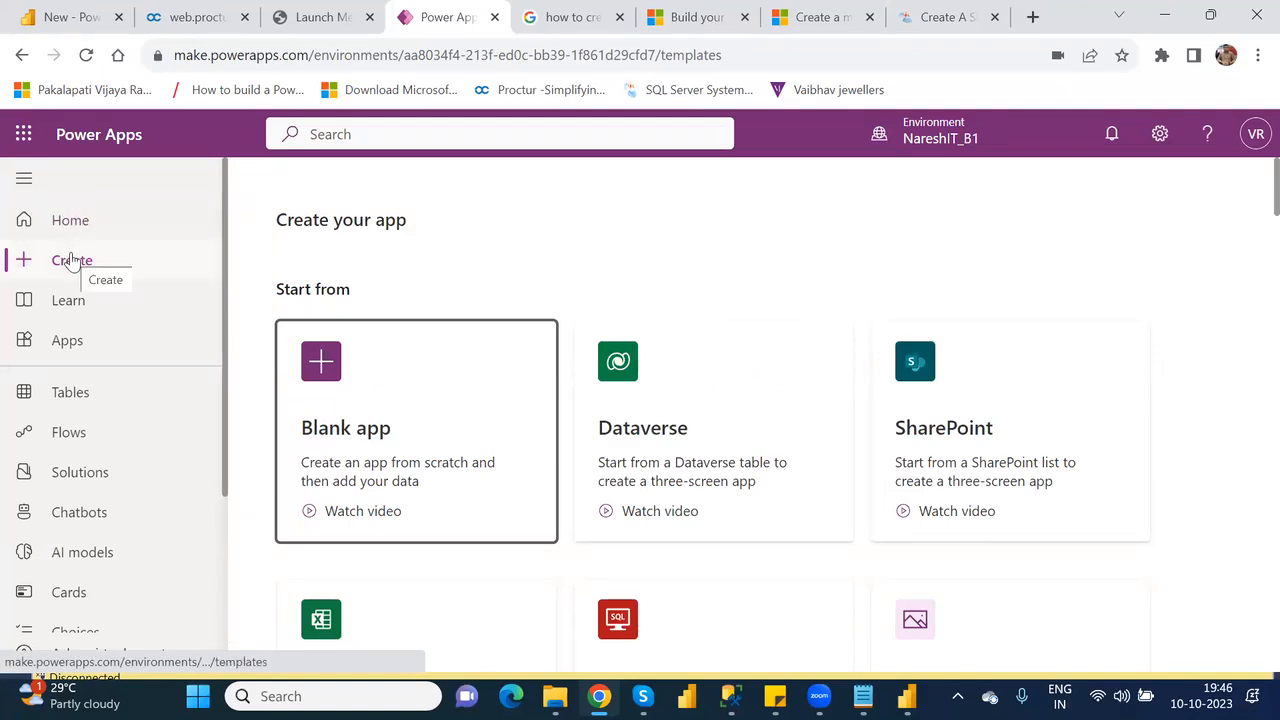
click(406, 422)
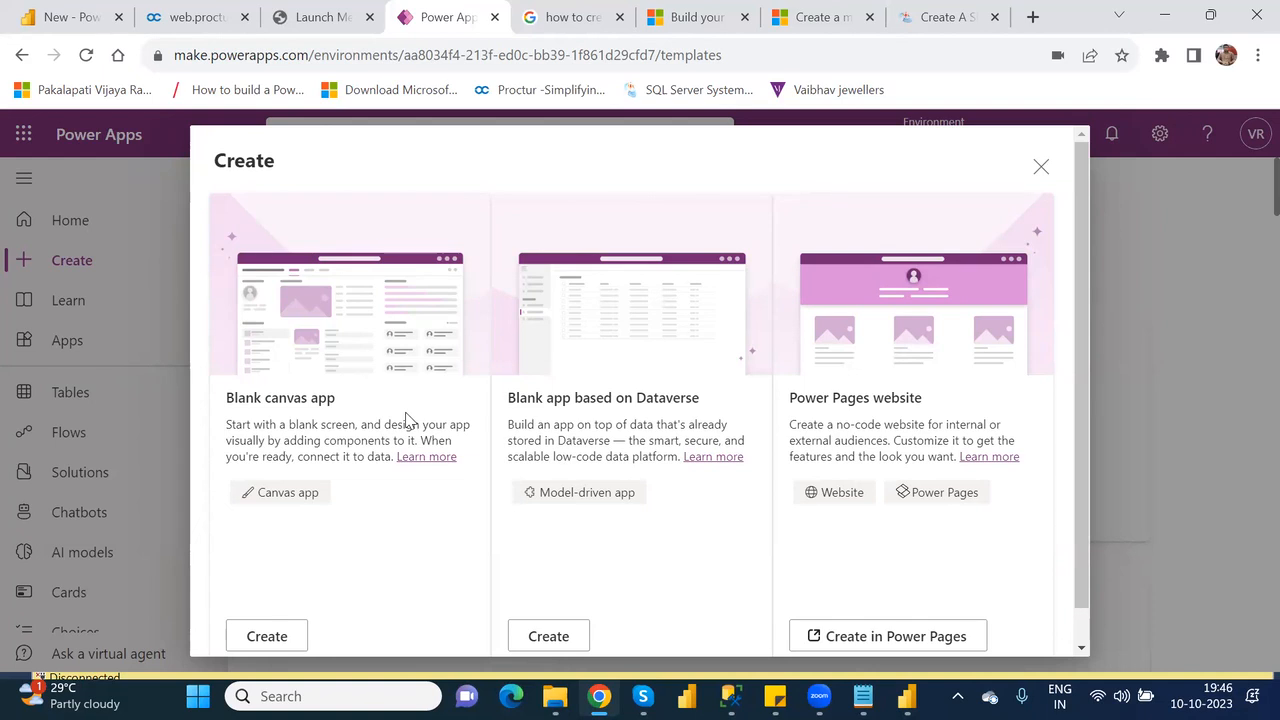
click(551, 636)
click(548, 637)
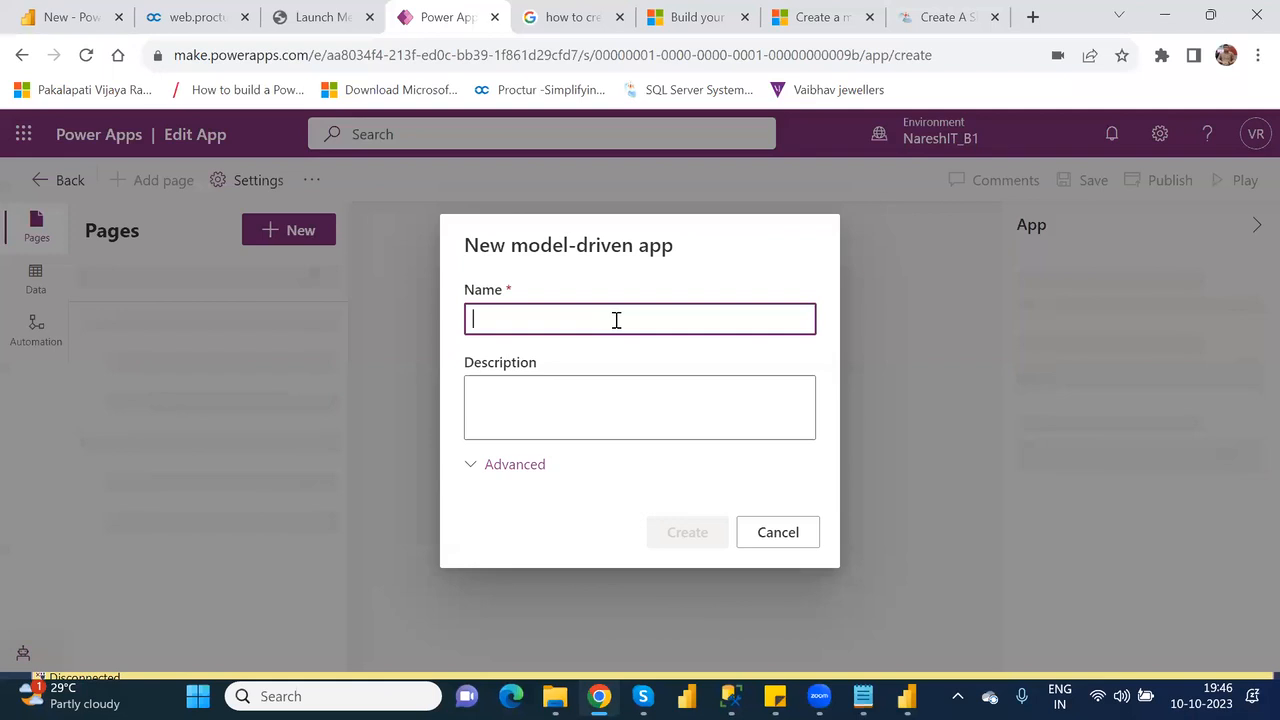
Name the new model-driven app First_ModelDriven_App and create it.
text(FIrst)
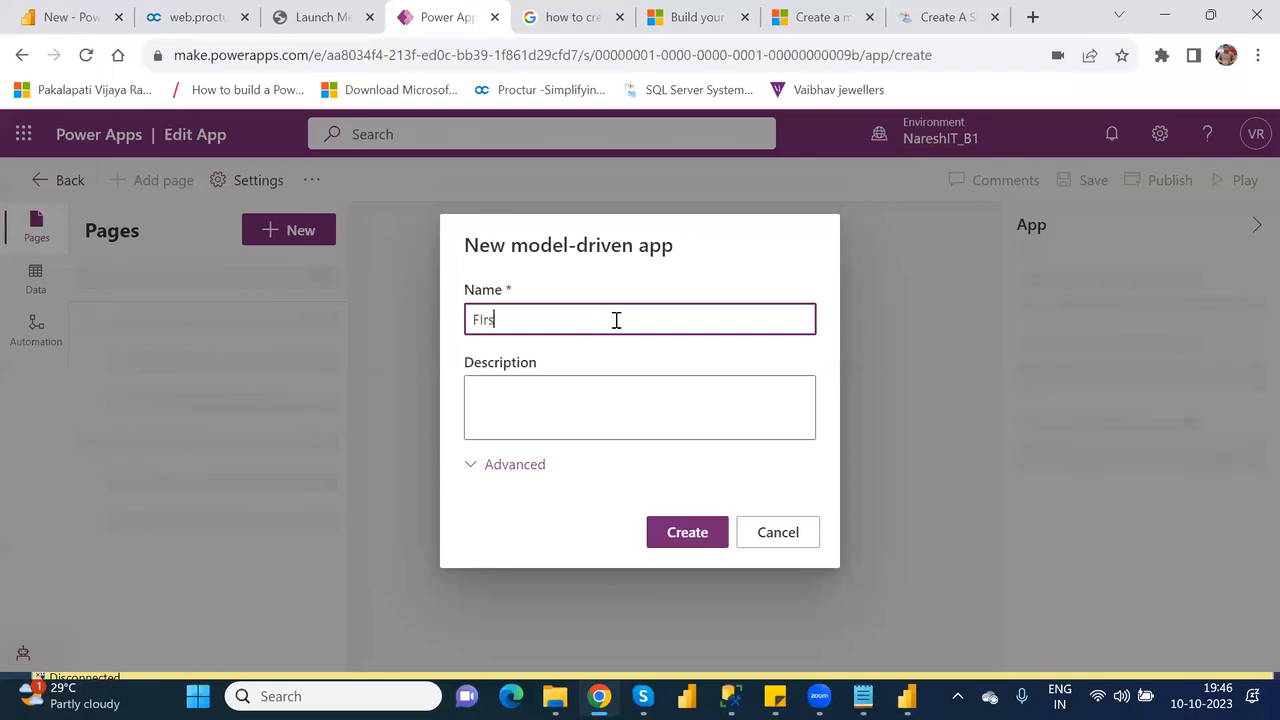
key(BackSpace)
key(BackSpace)
key(BackSpace)
key(BackSpace)
text(irst_ModelDriven_App)
click(688, 533)
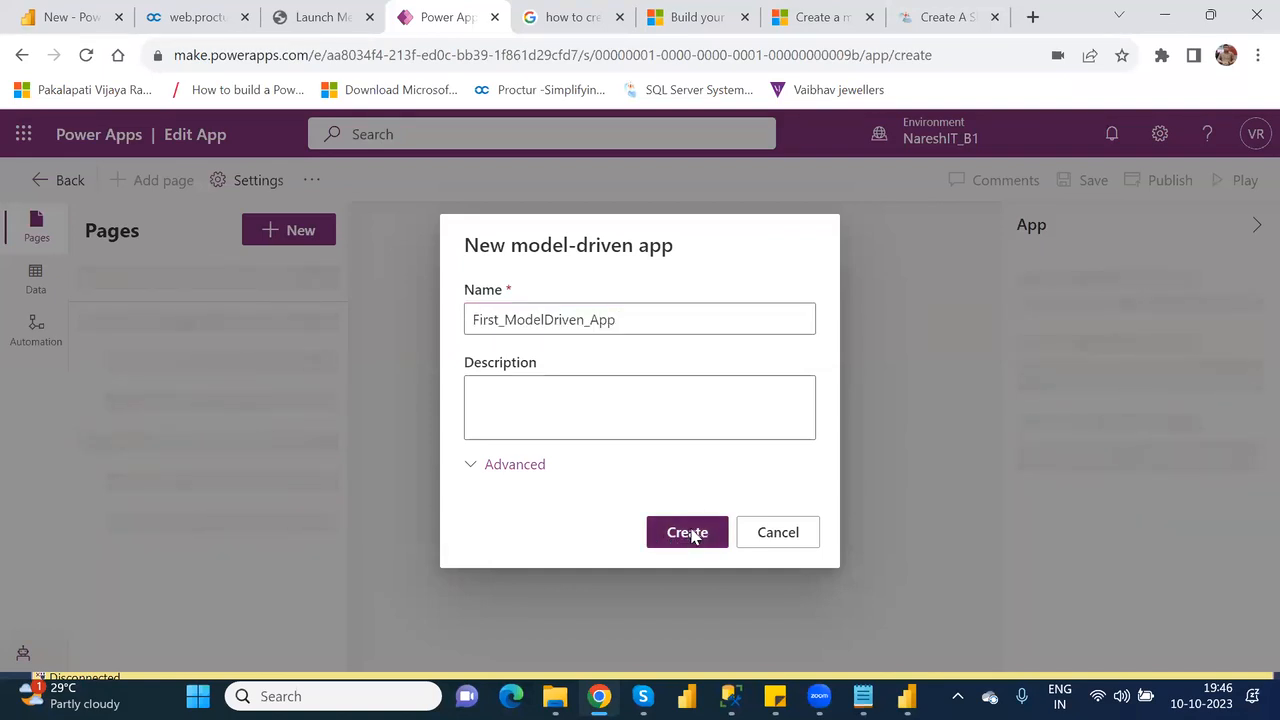
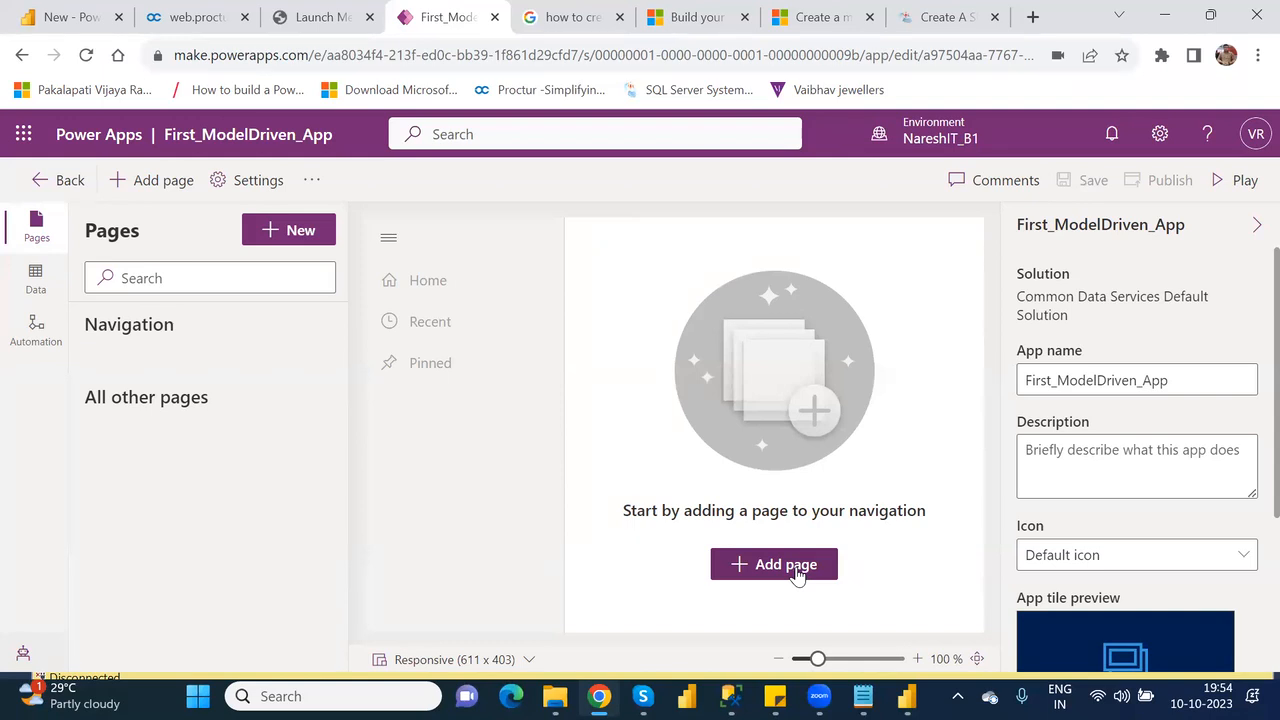
Add a Dataverse table page to the app based on the existing Customer table, shown in navigation.
click(796, 570)
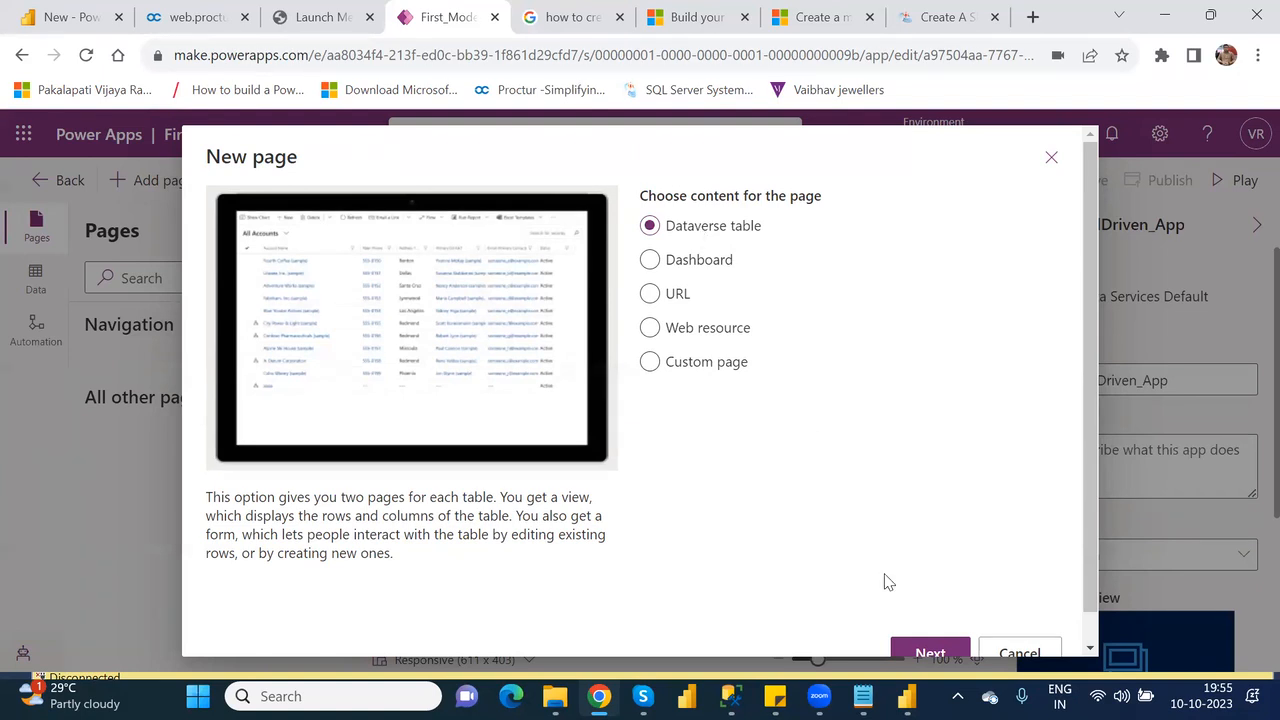
click(930, 654)
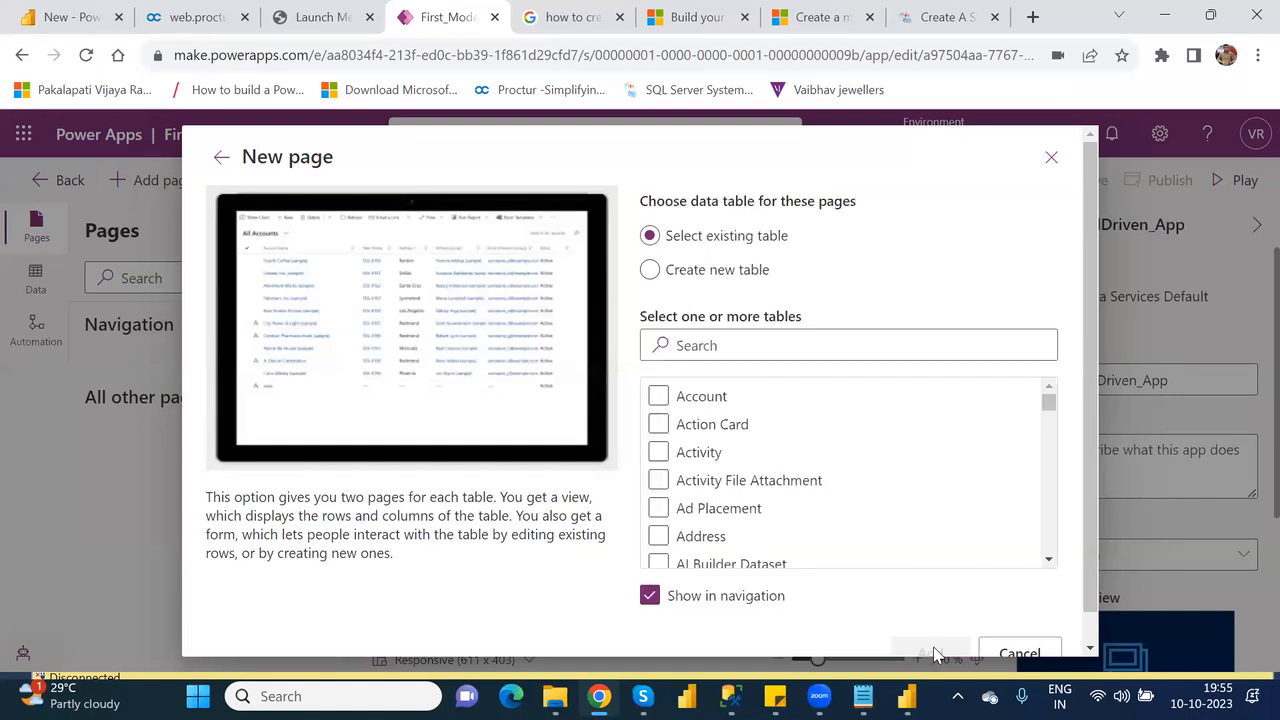
click(709, 347)
click(695, 271)
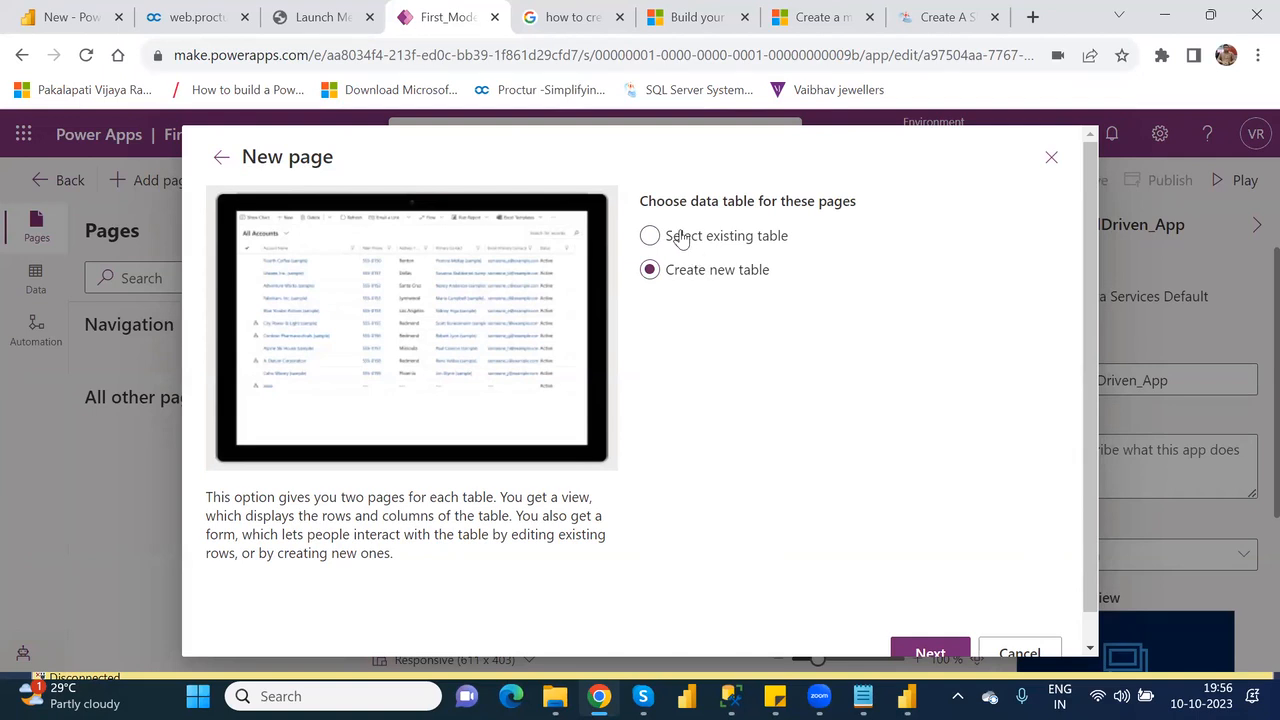
click(677, 230)
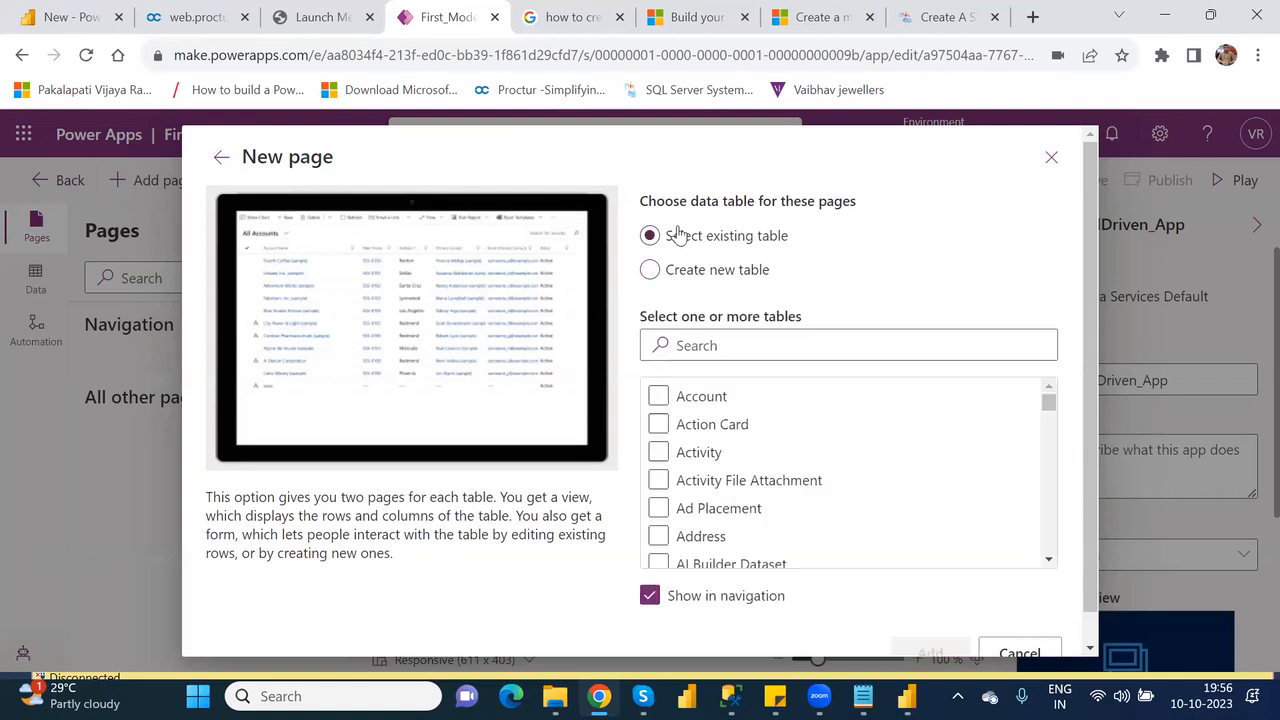
click(709, 344)
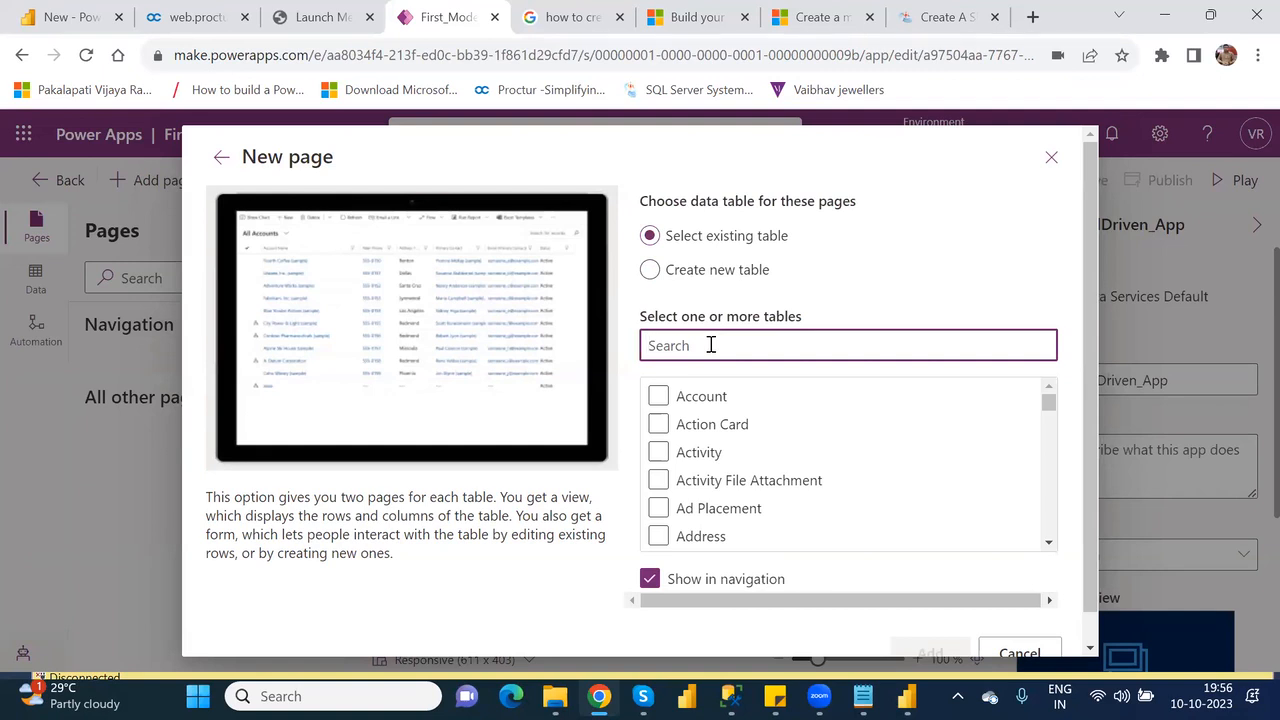
text(cus)
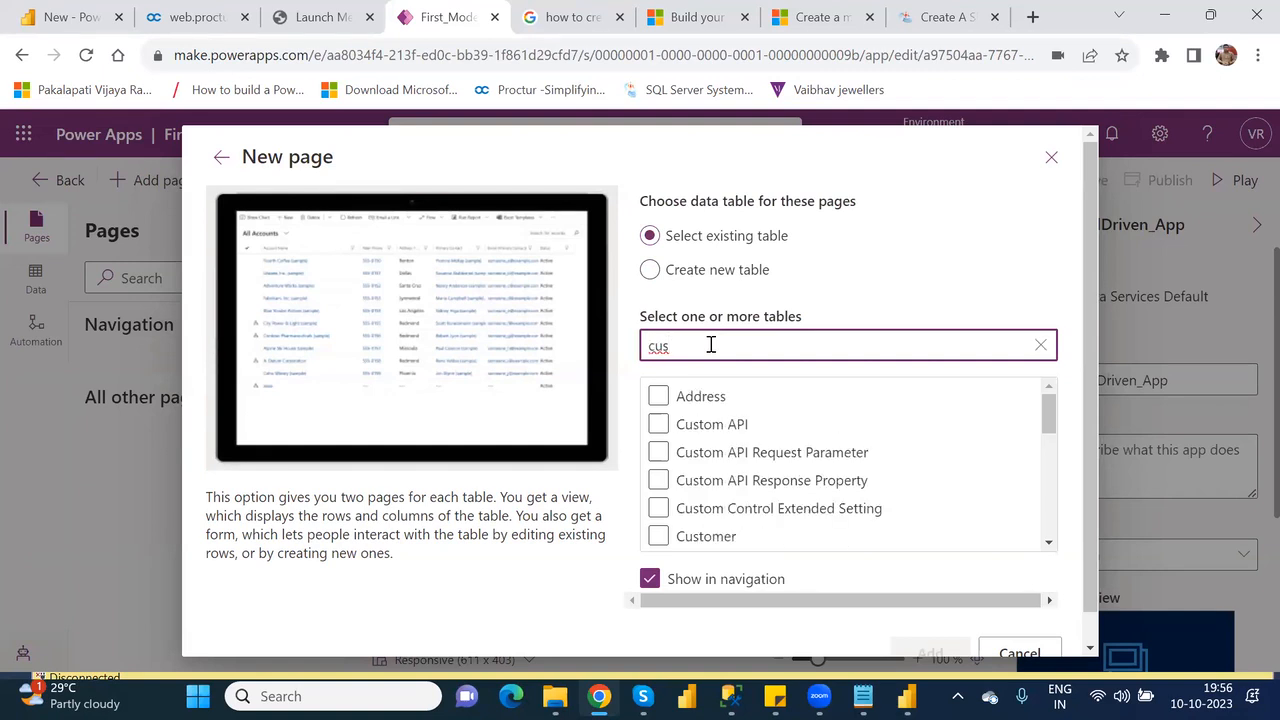
click(725, 538)
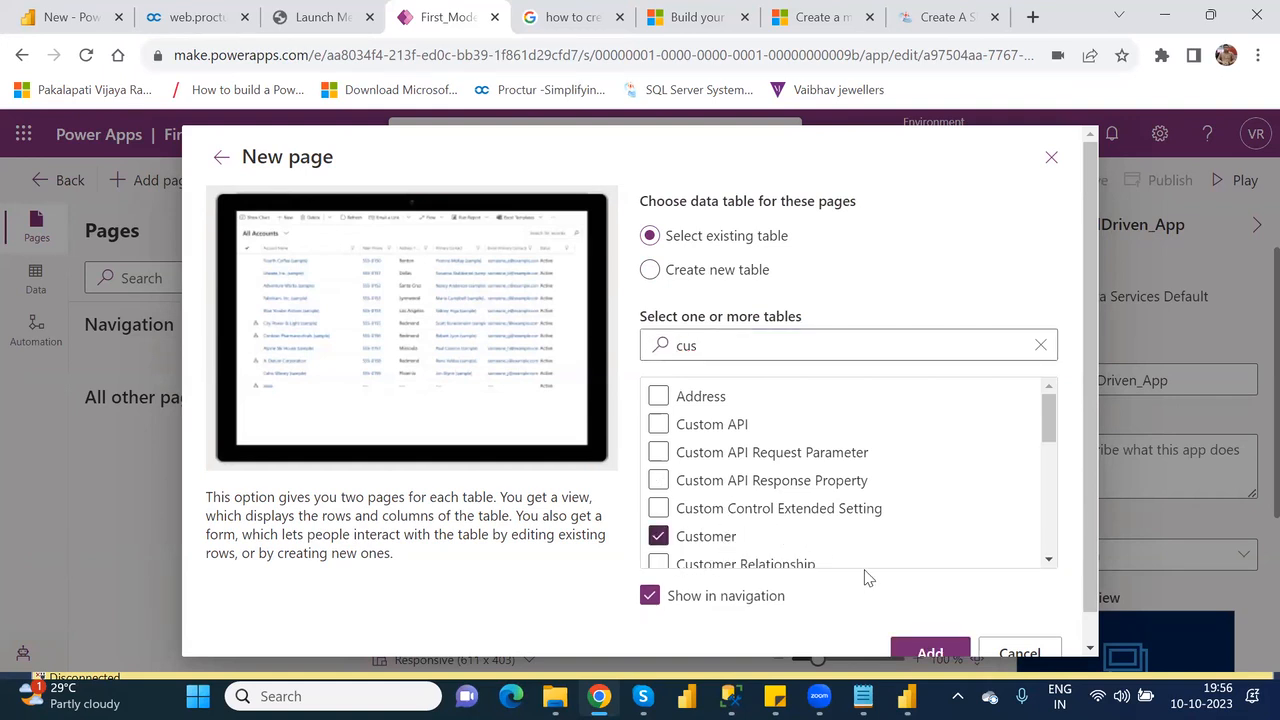
click(931, 654)
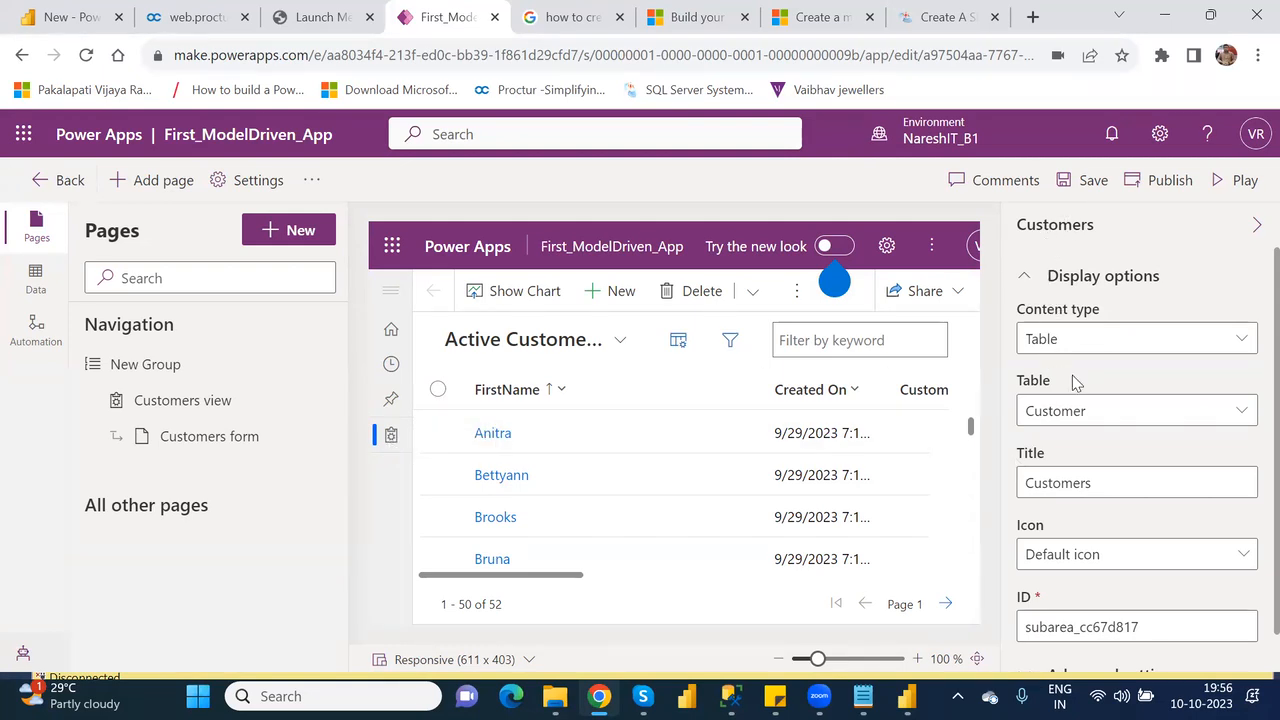
Change the title of the Customers page to Customer.
click(1243, 411)
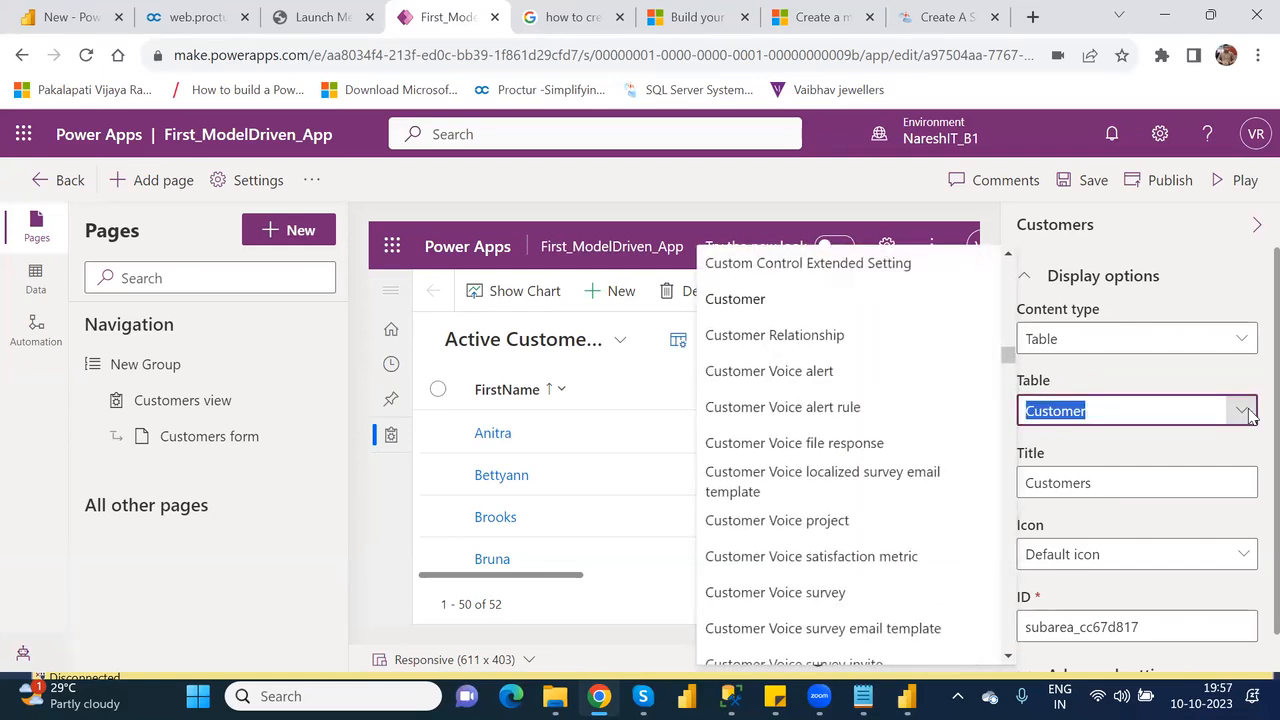
click(1246, 413)
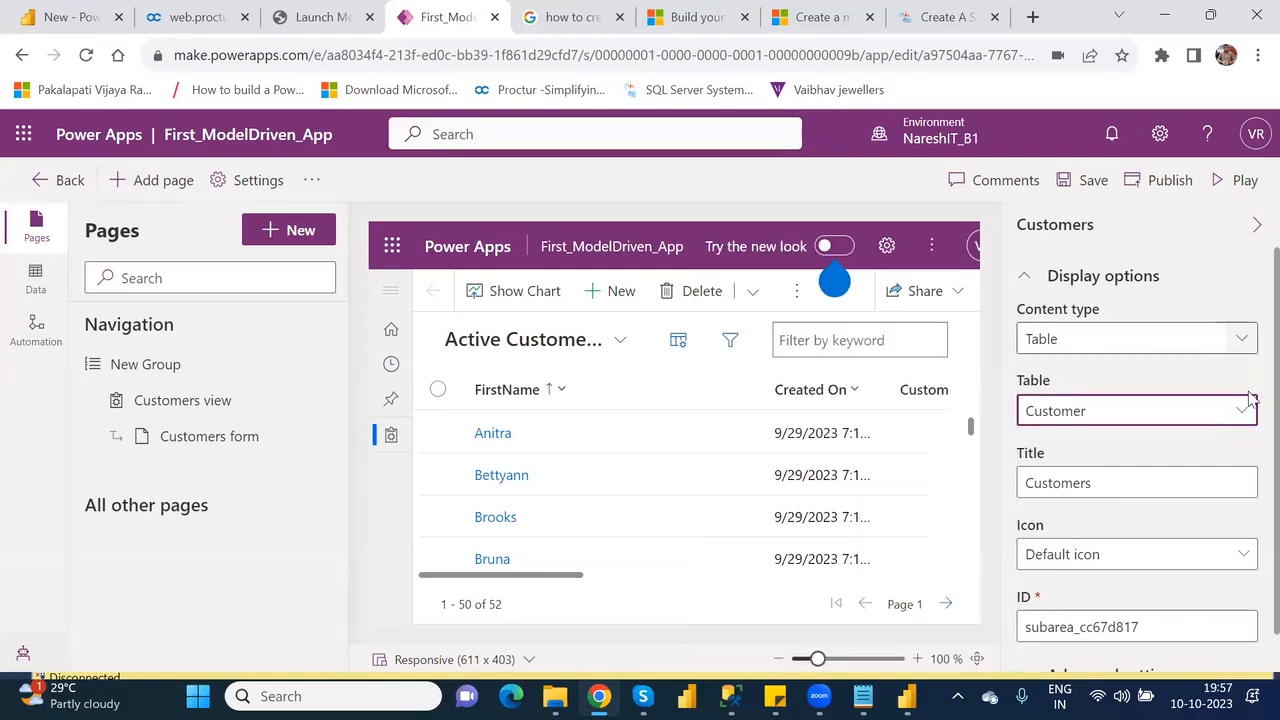
scroll(1250, 318, down, 1)
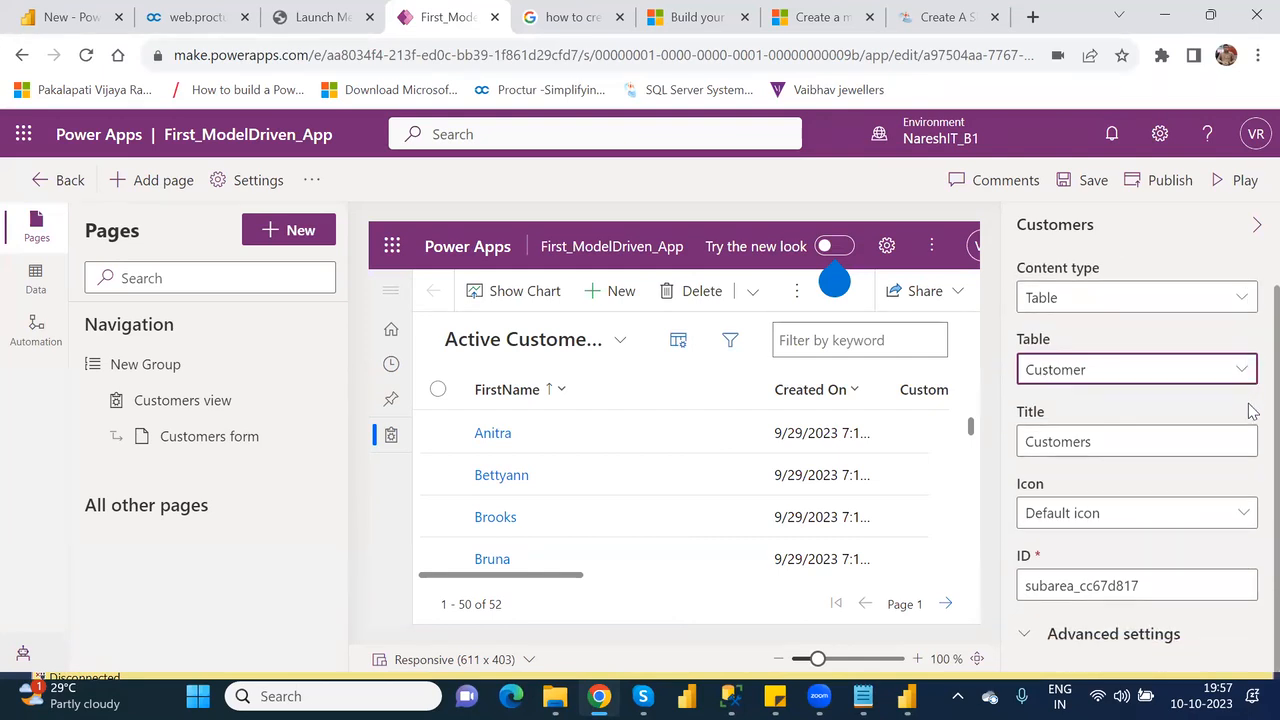
double_click(1078, 438)
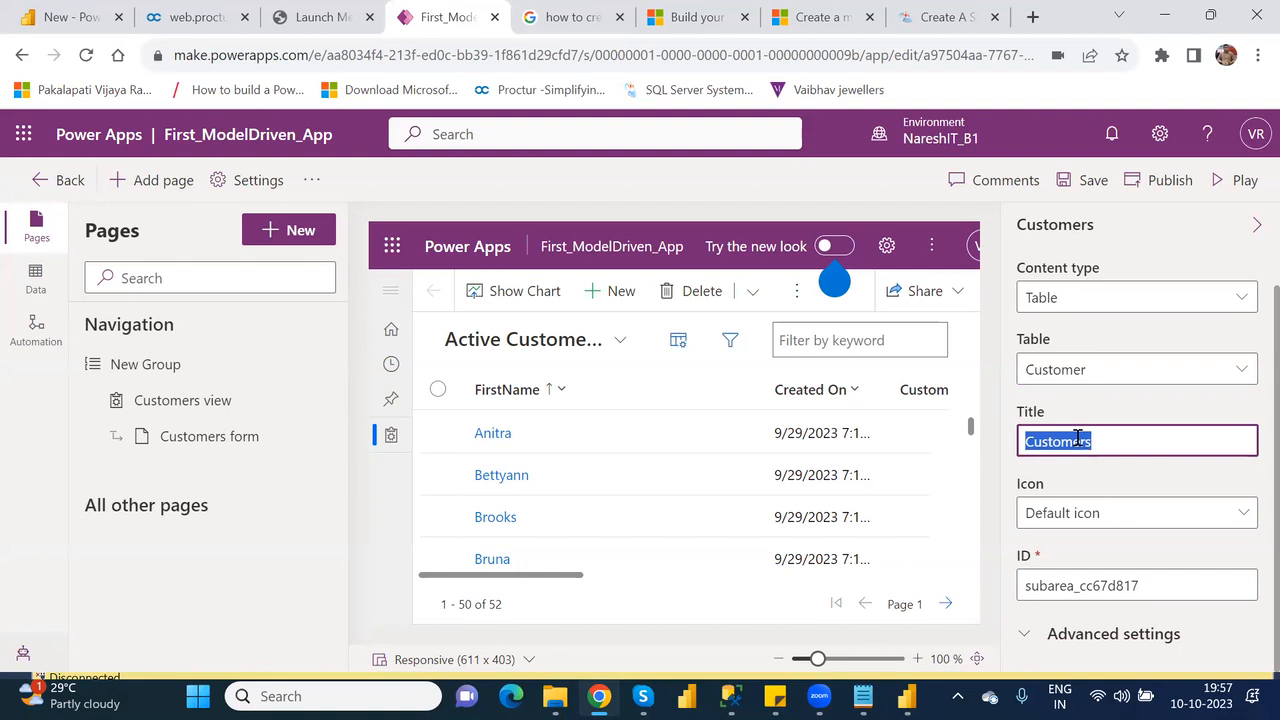
key(Right)
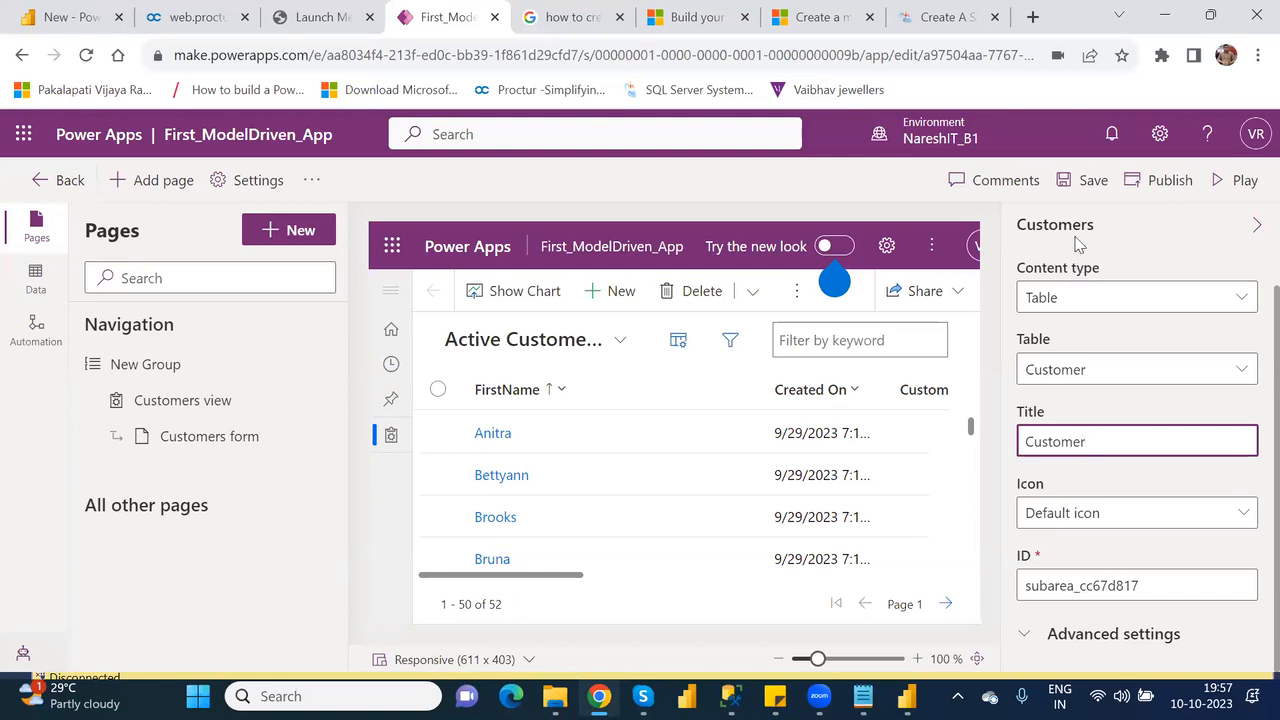
Save and publish First_ModelDriven_App, and play it.
click(1085, 184)
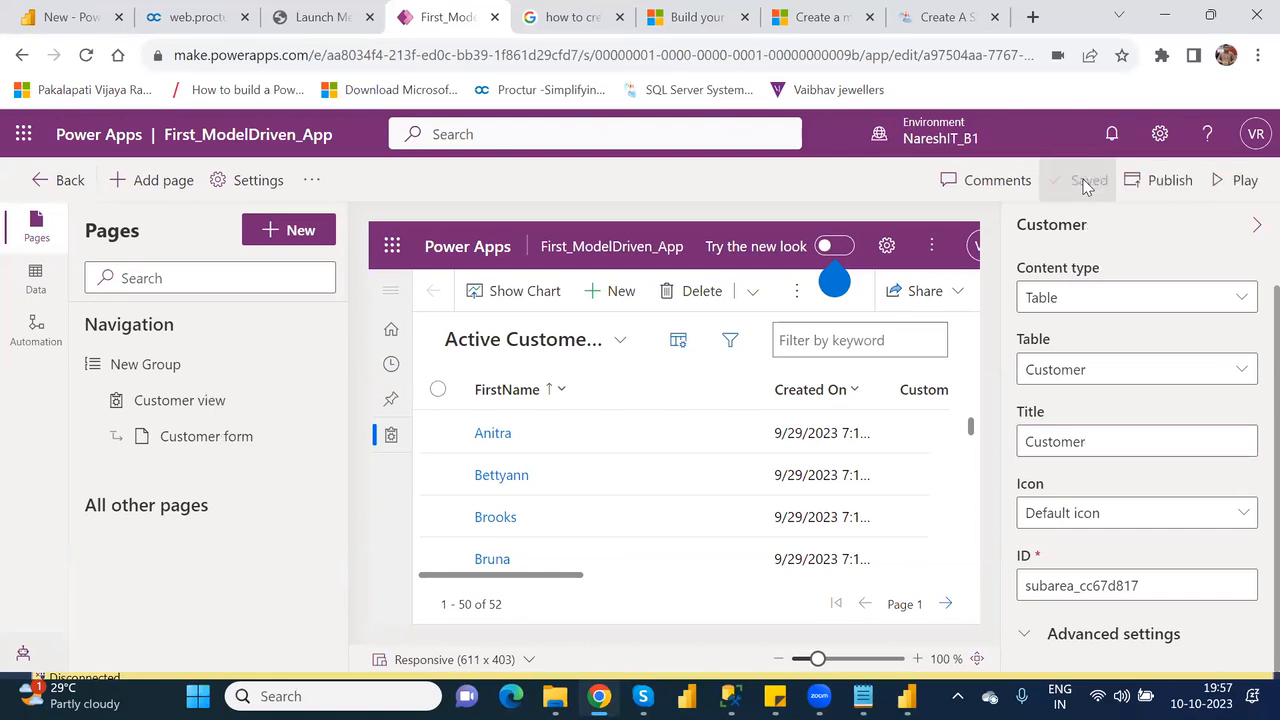
click(1149, 190)
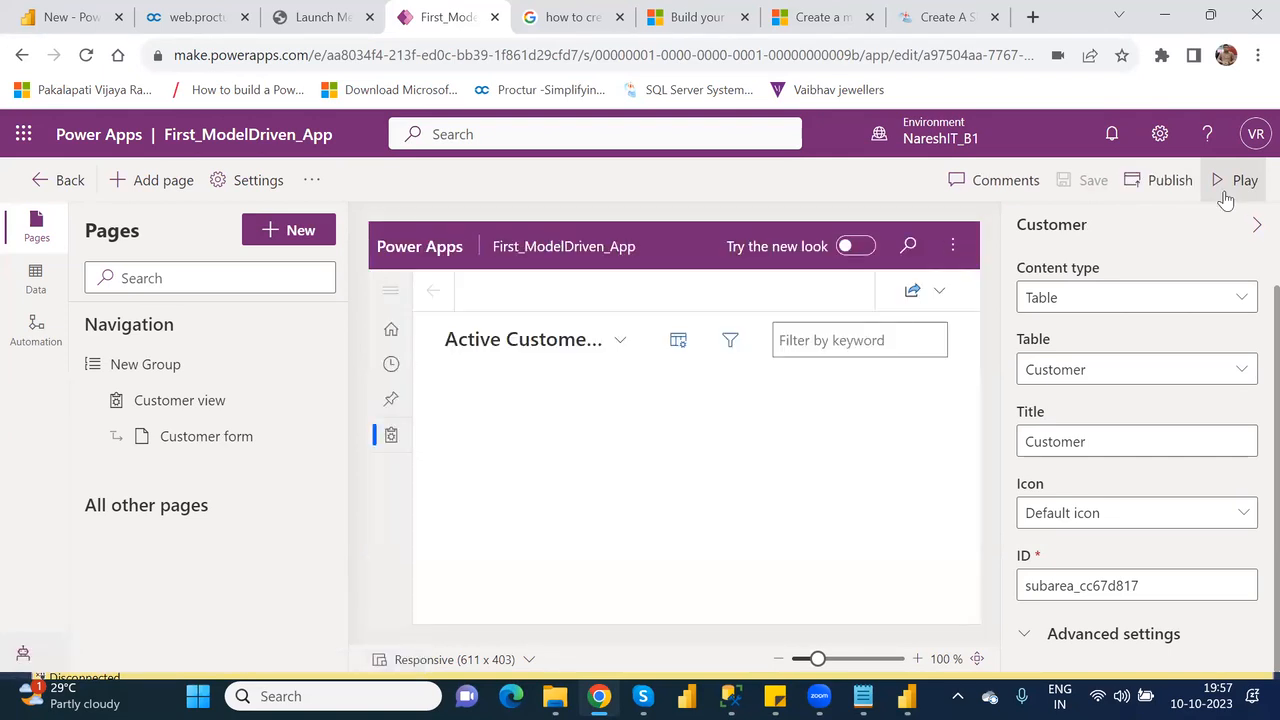
click(1226, 199)
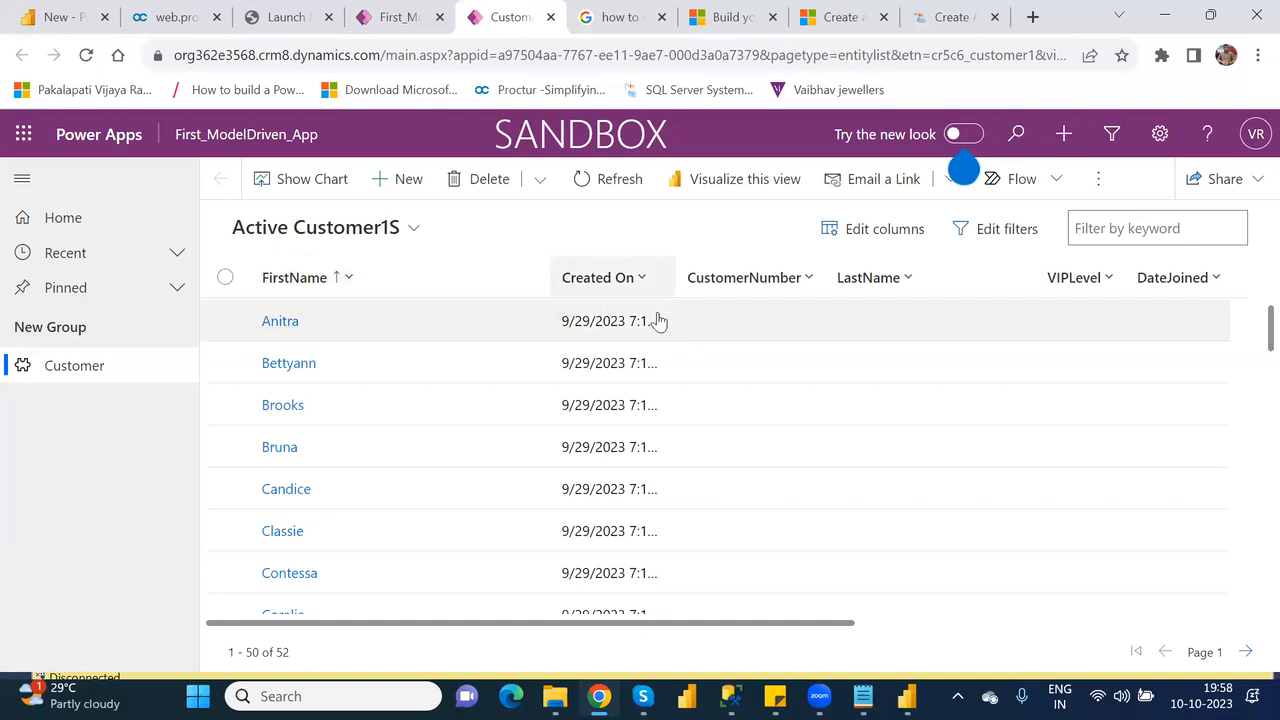
Open the first customer record in the list using the Customer Form.
click(285, 328)
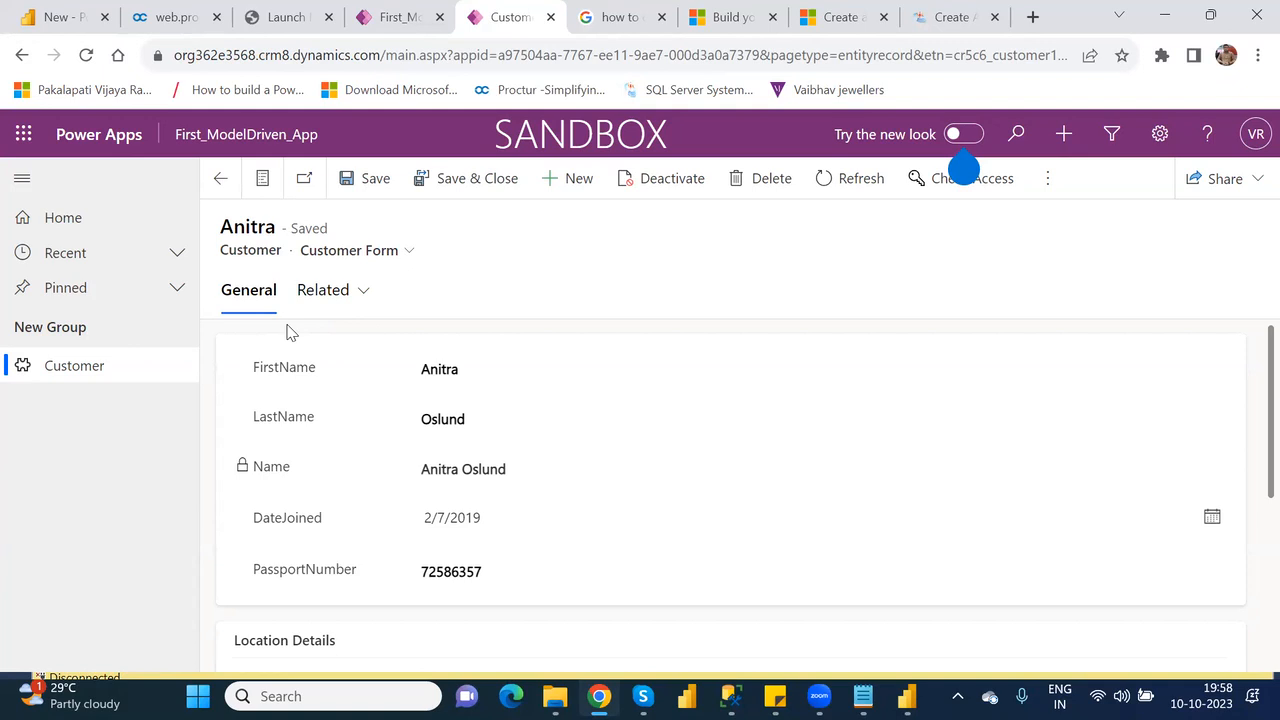
click(391, 255)
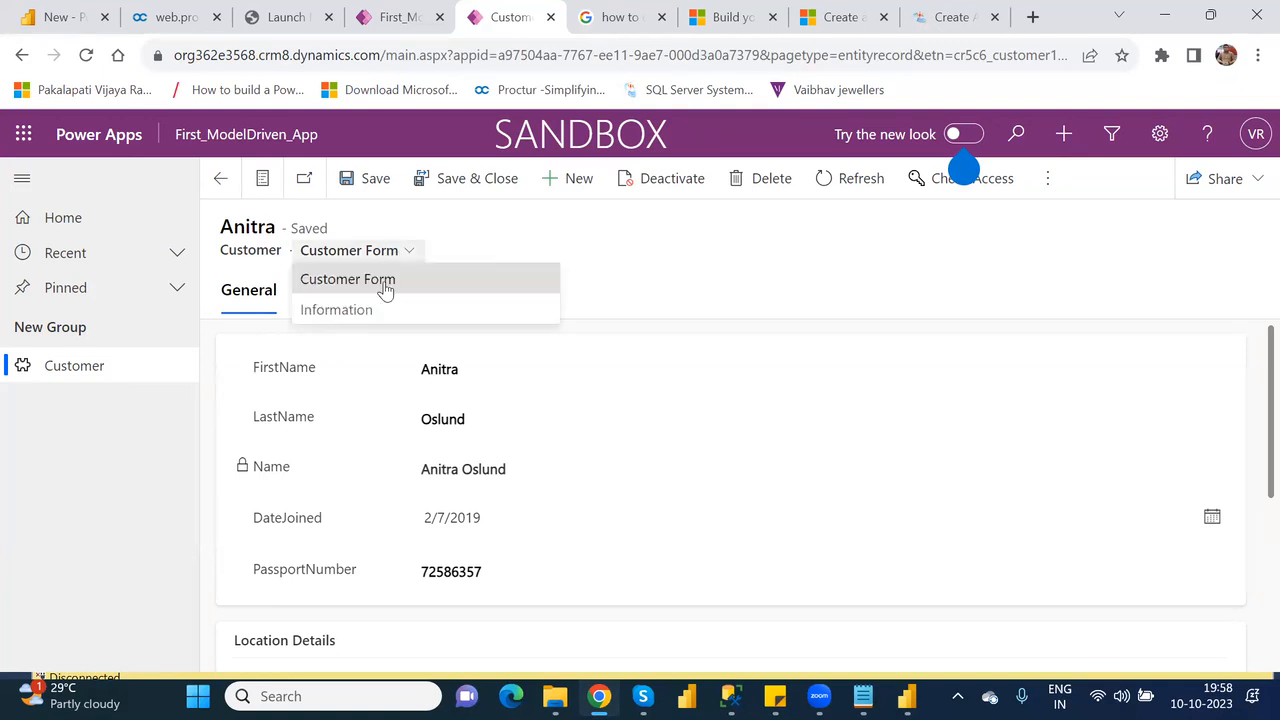
click(386, 287)
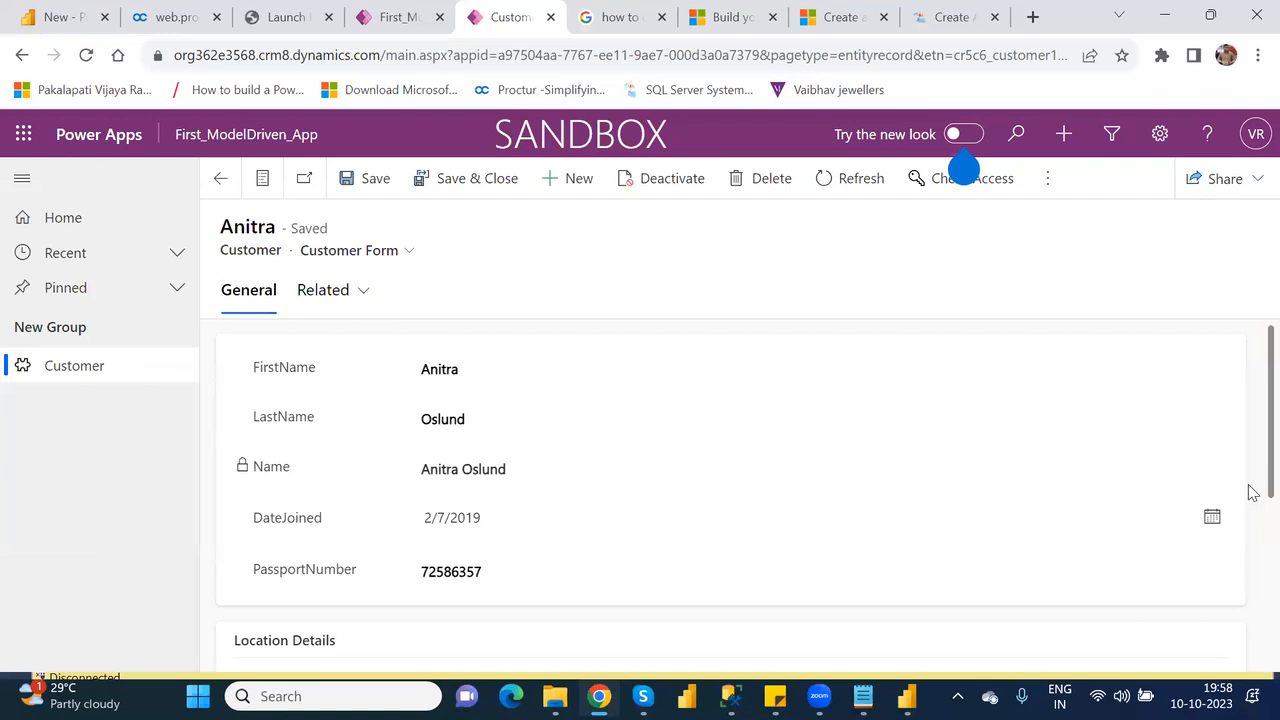
Set the customer record's Location to Hyderabad and save it.
drag(1252, 480, 1252, 598)
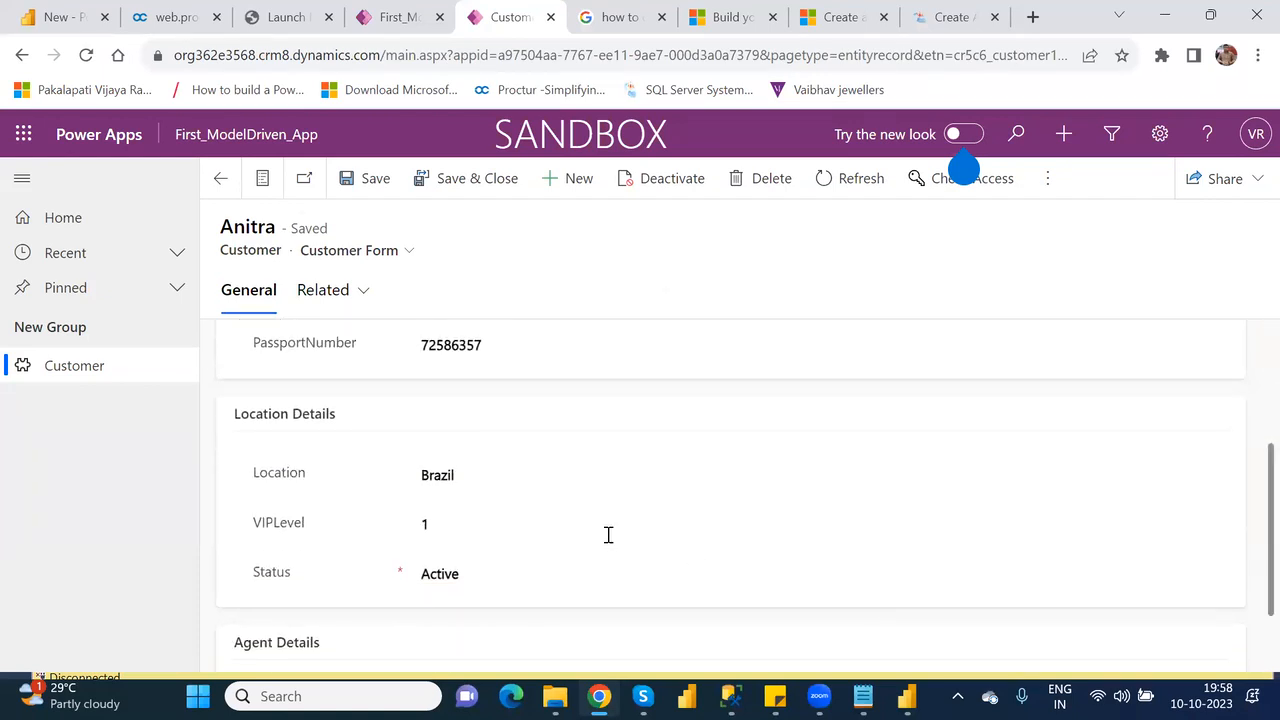
click(450, 475)
text(Hyderabad)
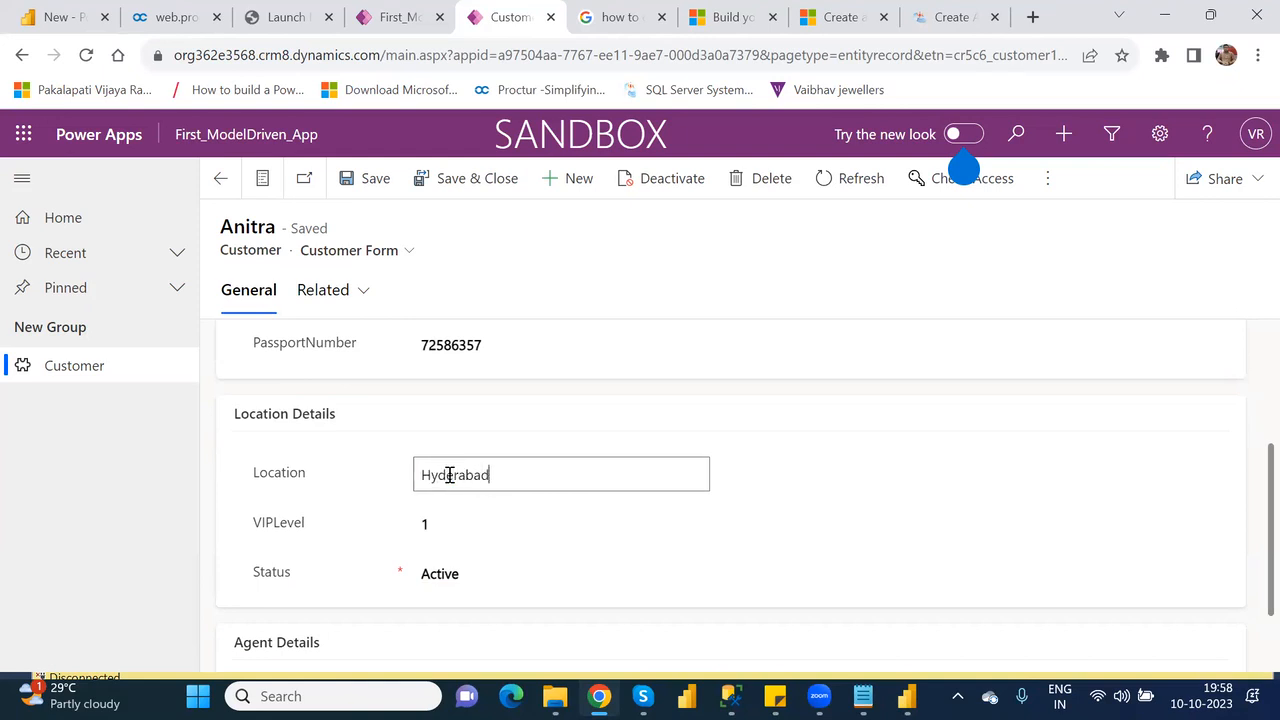
click(378, 182)
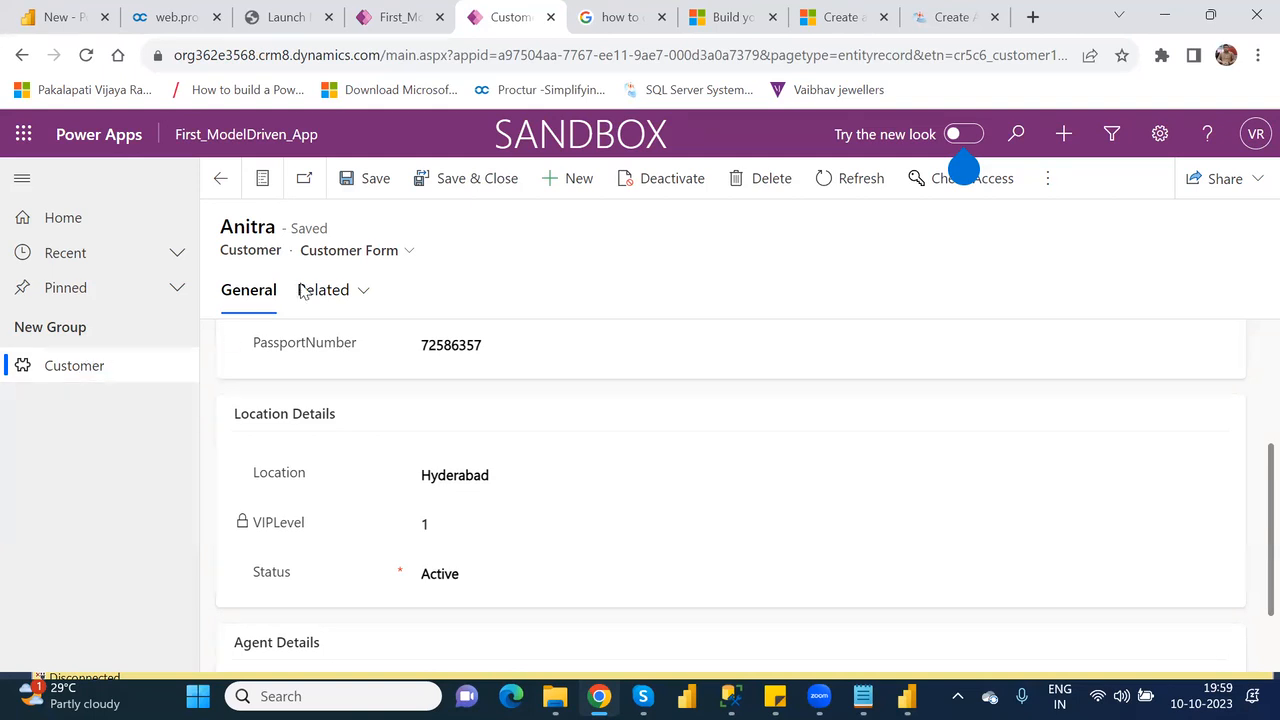
Set the Location on the record's Customer Form to Secunderabad, then save and close the record.
click(402, 254)
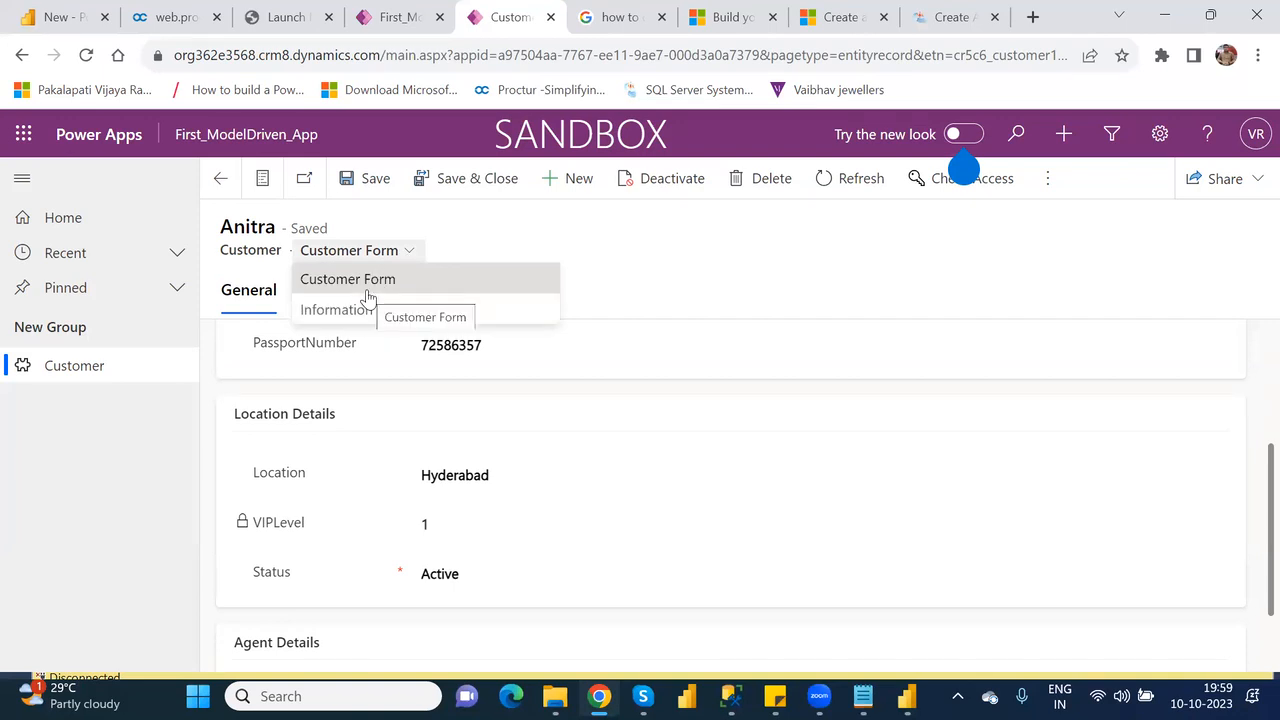
click(392, 287)
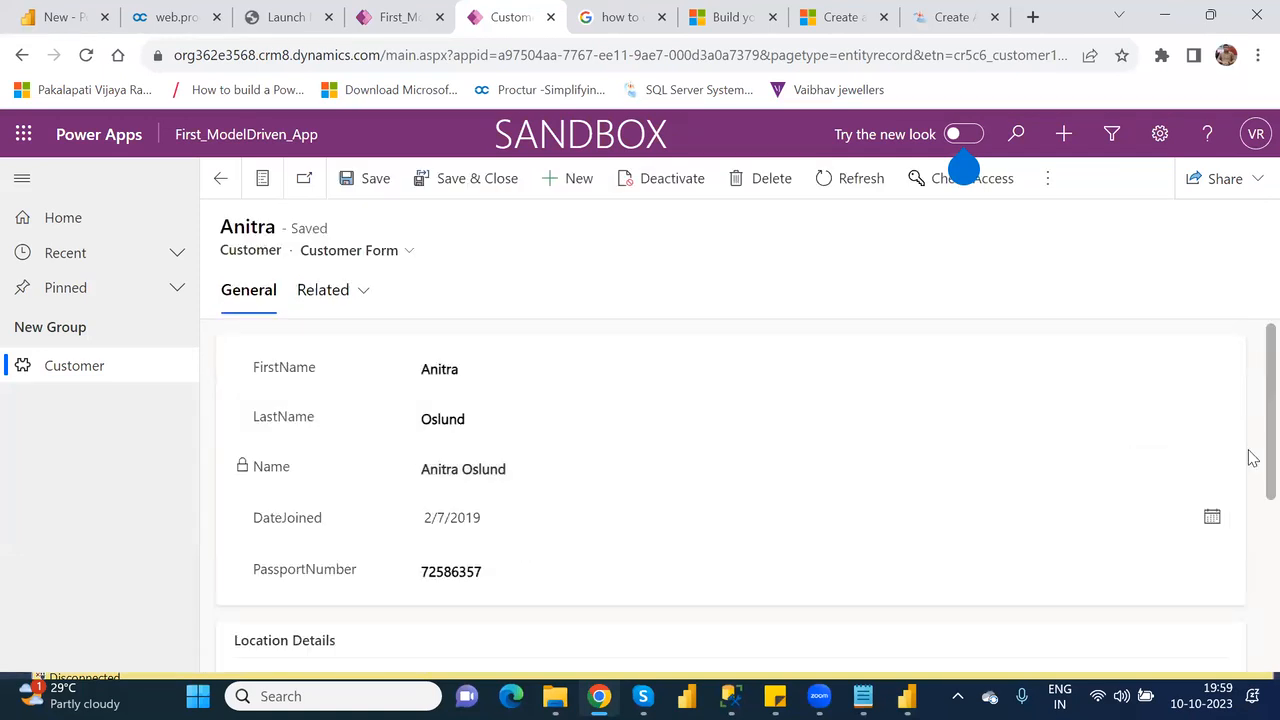
scroll(1249, 500, down, 3)
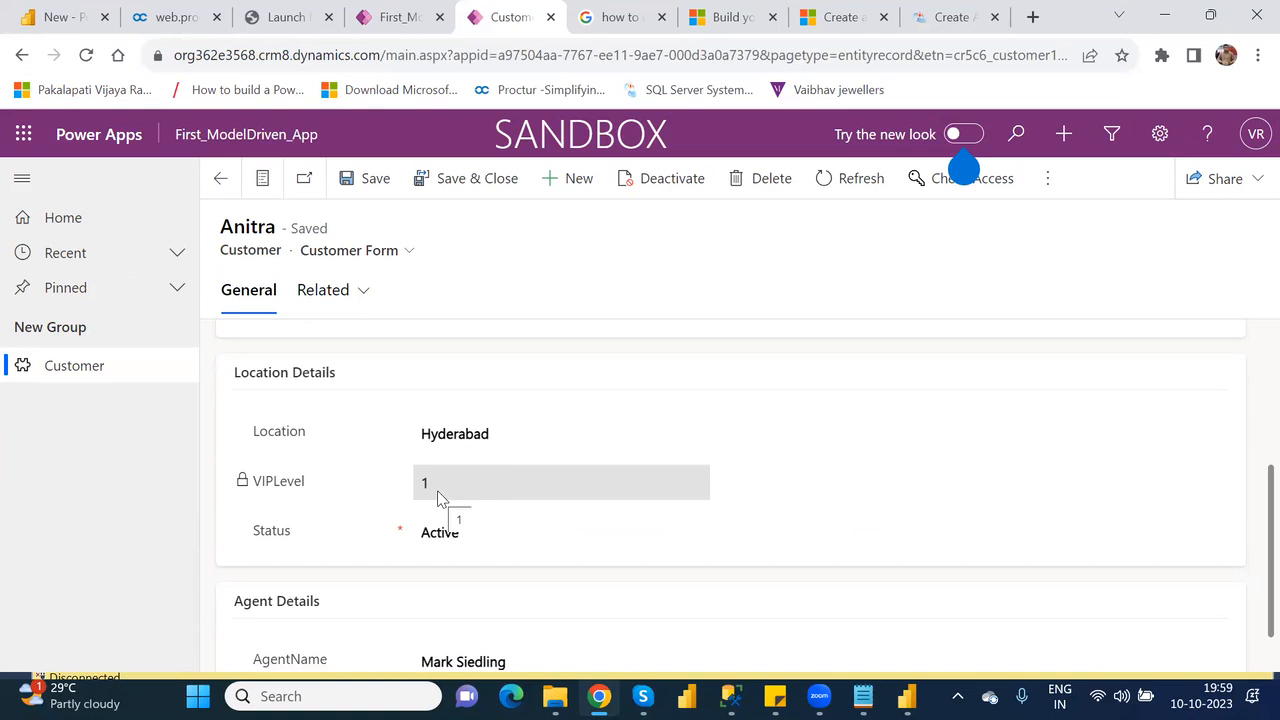
double_click(476, 433)
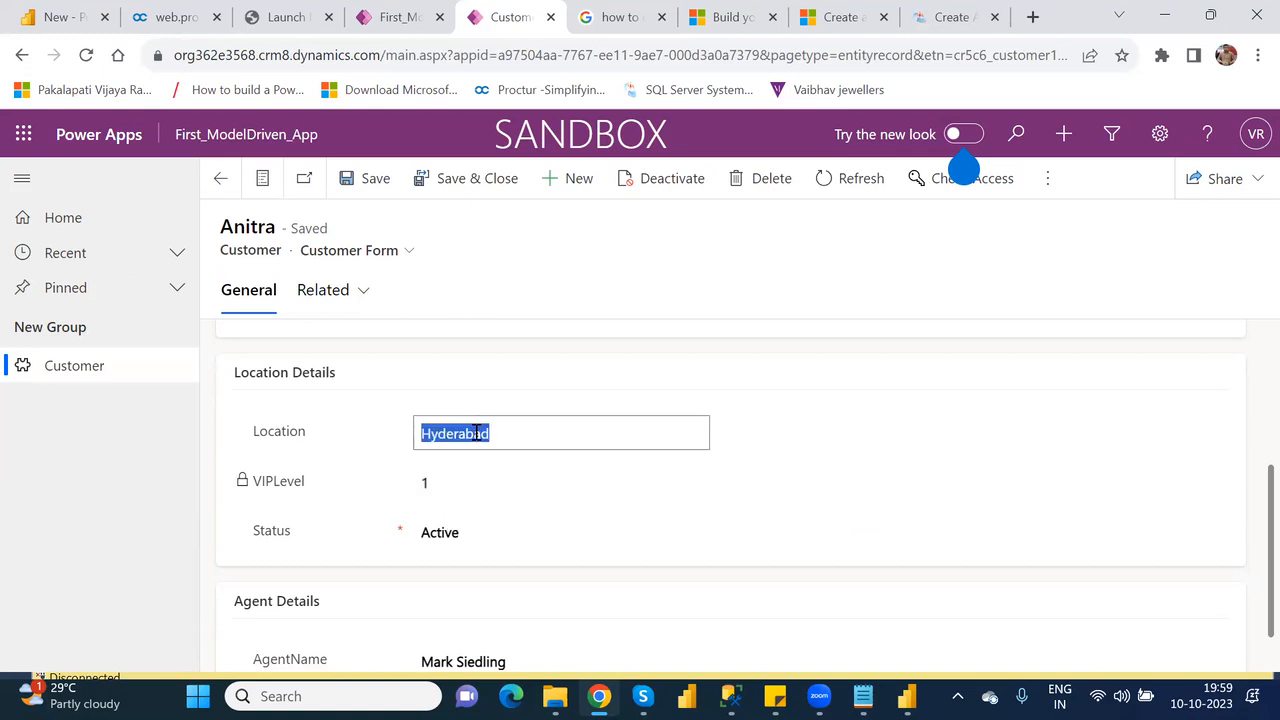
text(S)
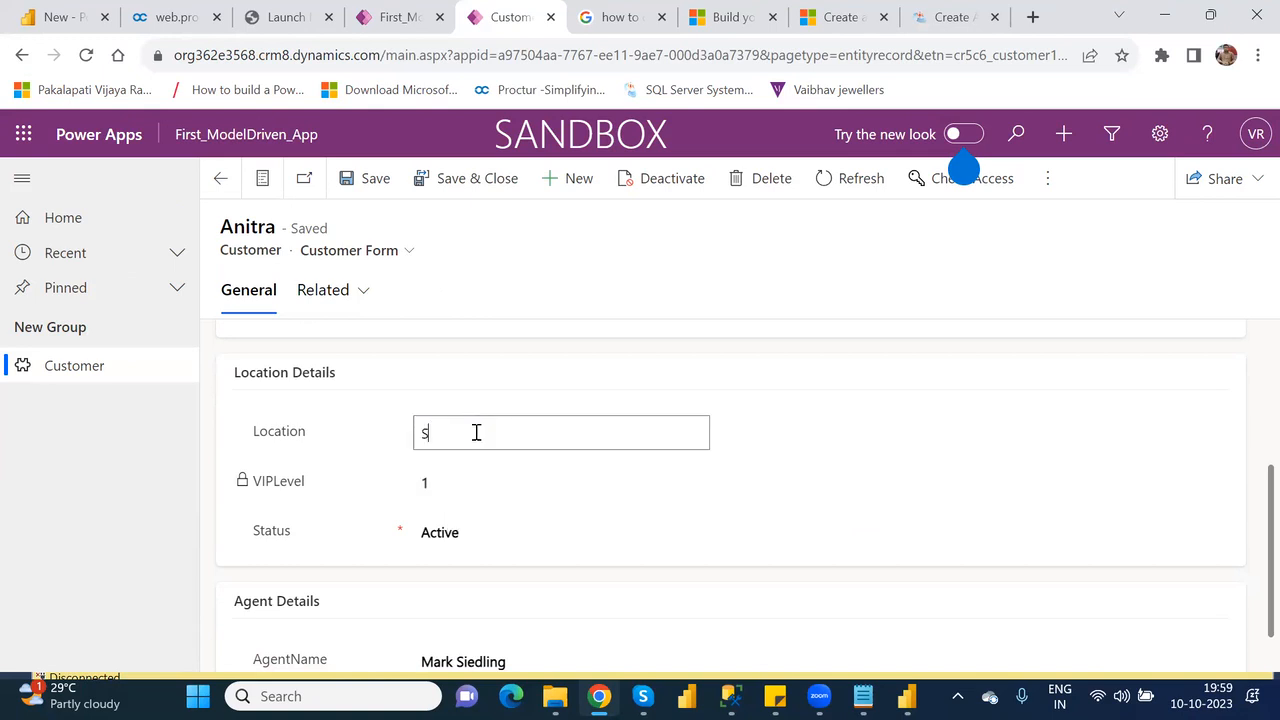
text(ecunderabad)
click(360, 180)
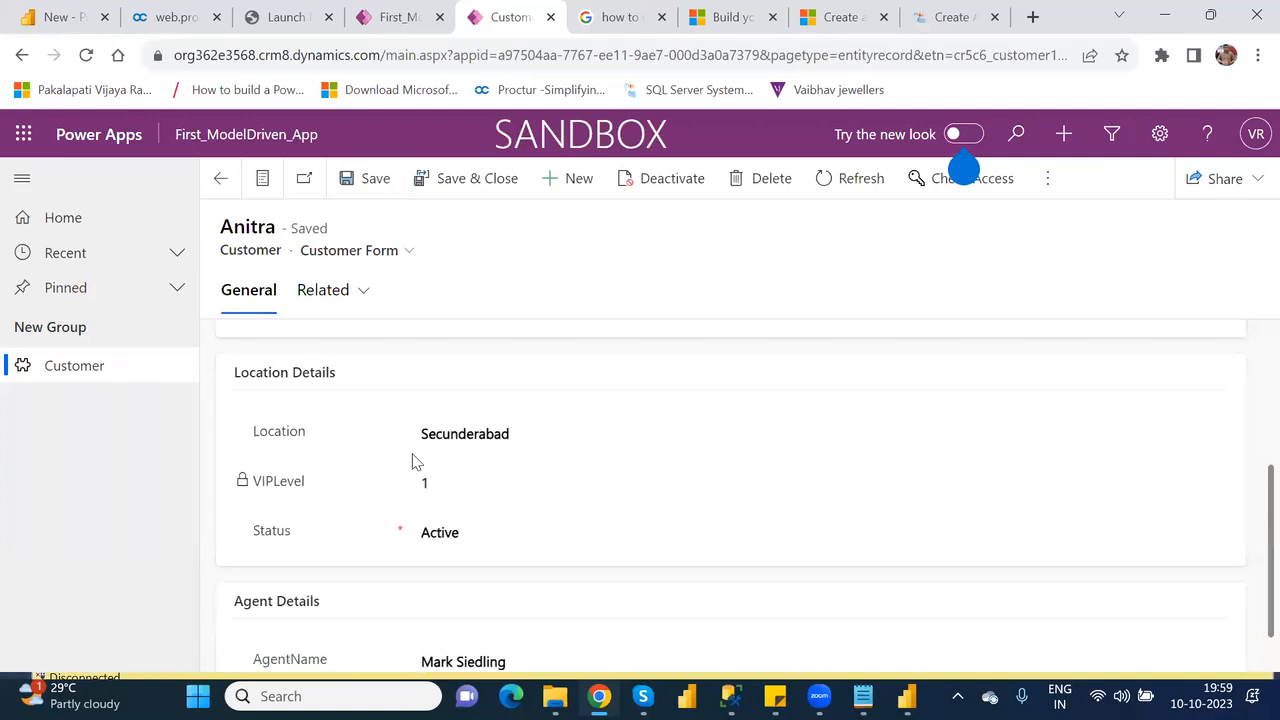
click(467, 178)
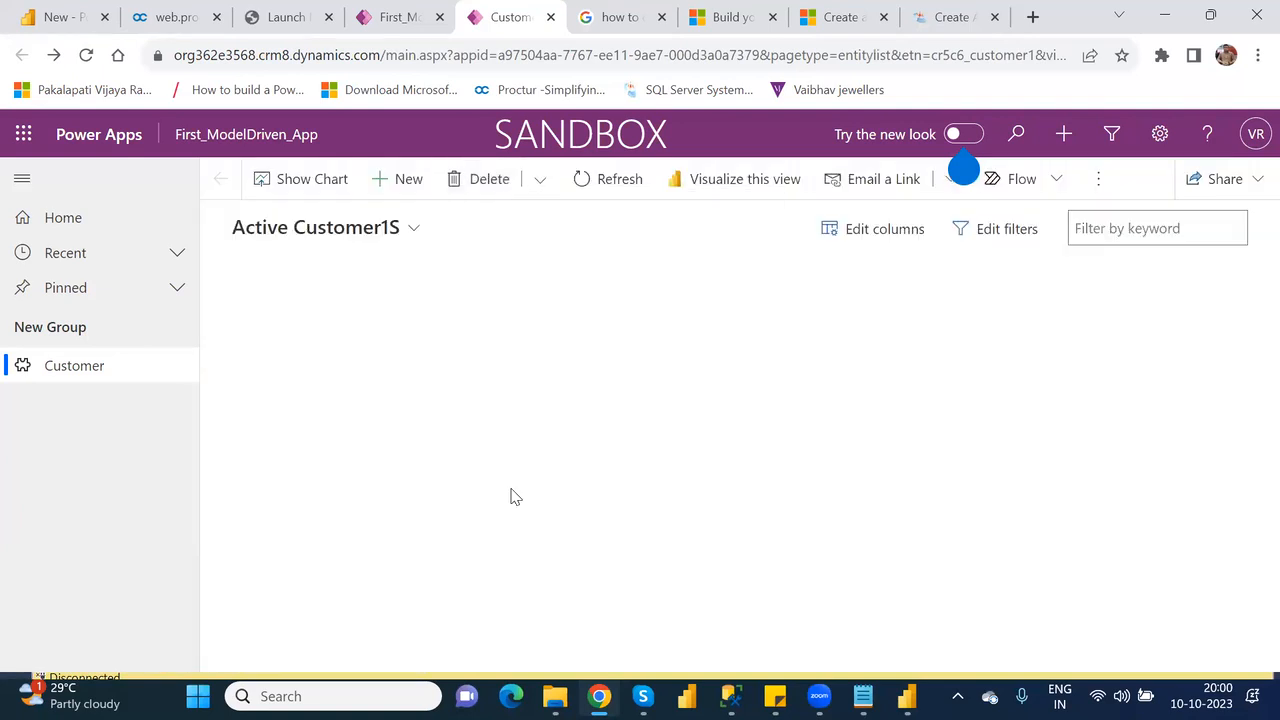
Reopen the first customer record to check its location details, then close the running app and return to the app designer.
click(273, 327)
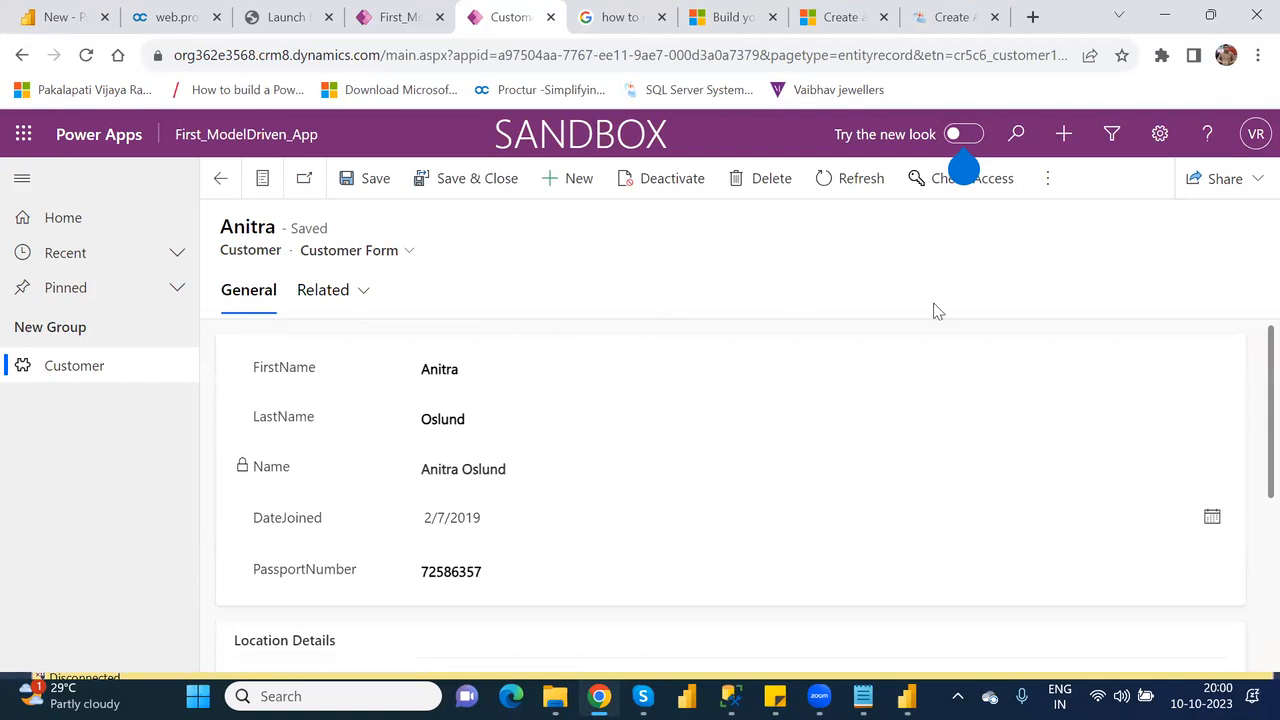
scroll(1250, 520, down, 1)
scroll(1250, 570, down, 1)
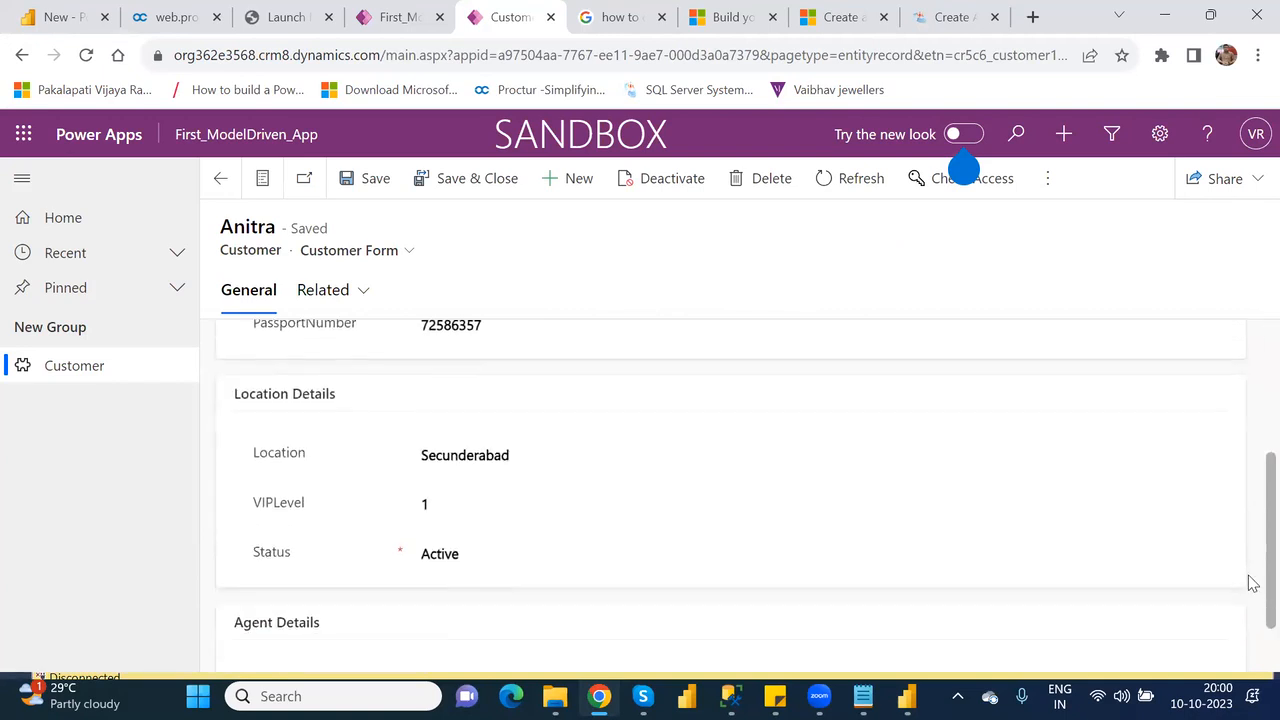
double_click(516, 504)
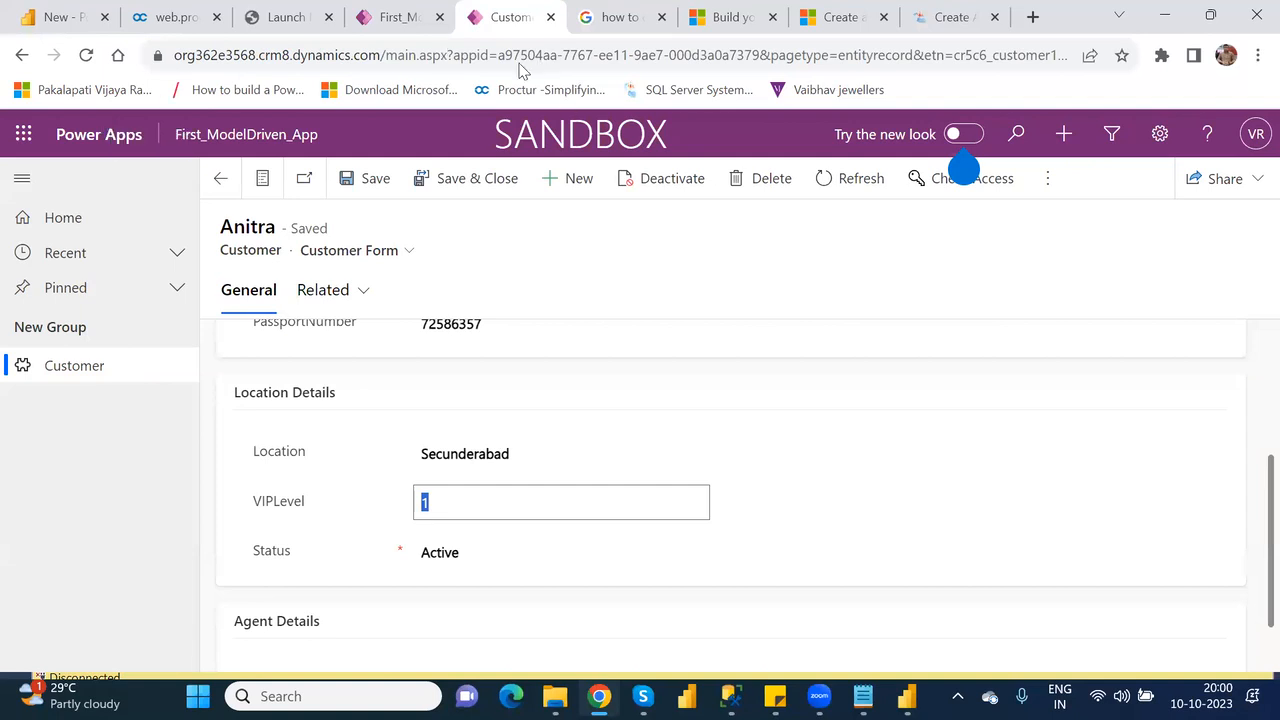
click(221, 179)
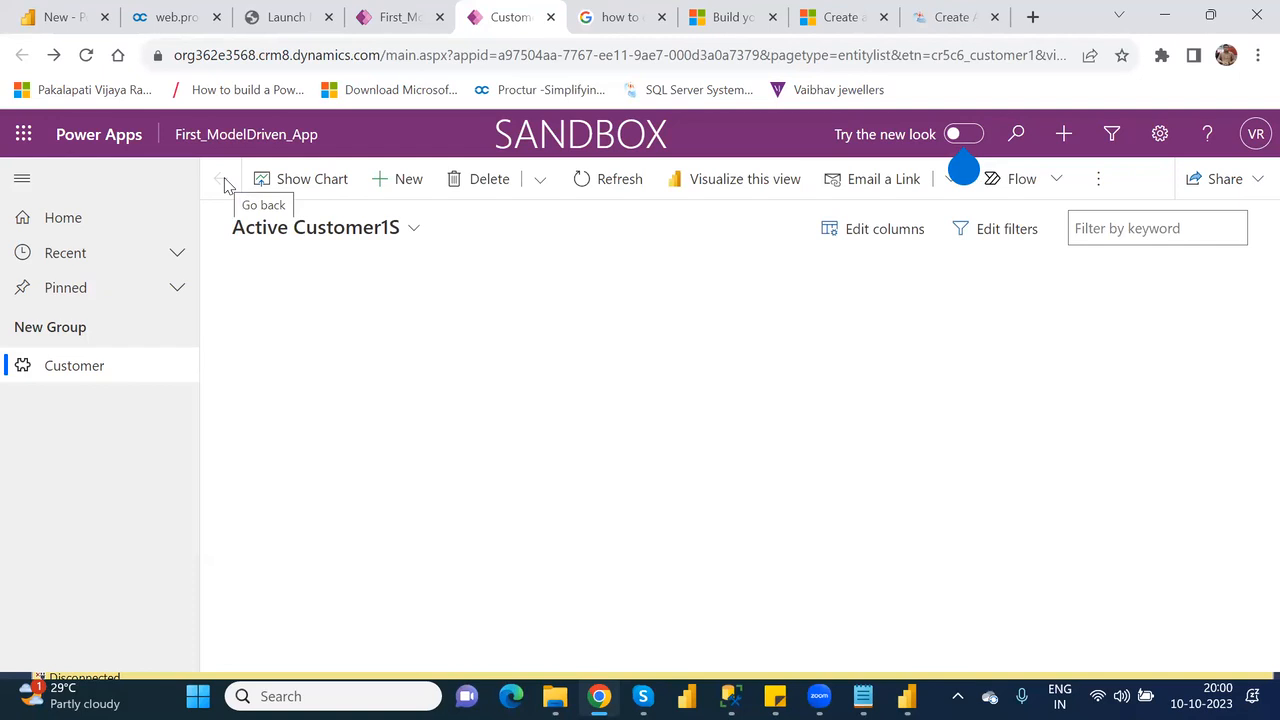
click(550, 18)
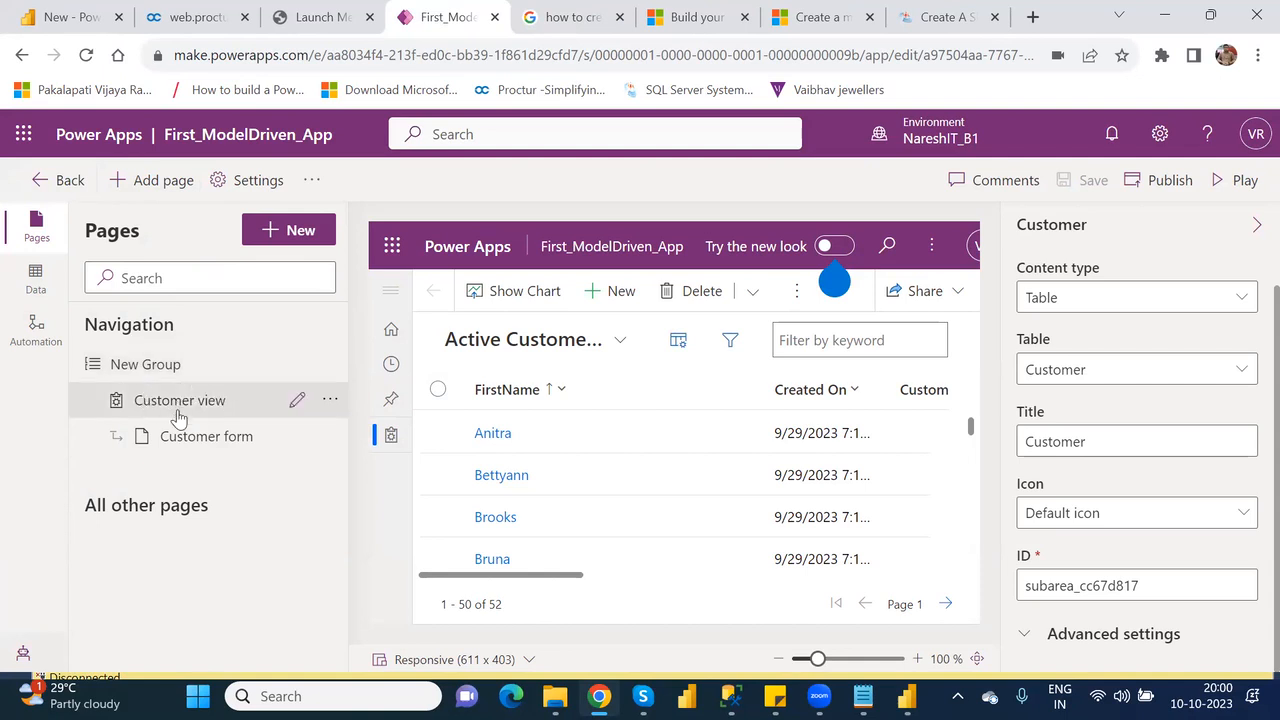
Leave the app designer for the list of apps and reopen First_ModelDriven_App for editing.
click(62, 181)
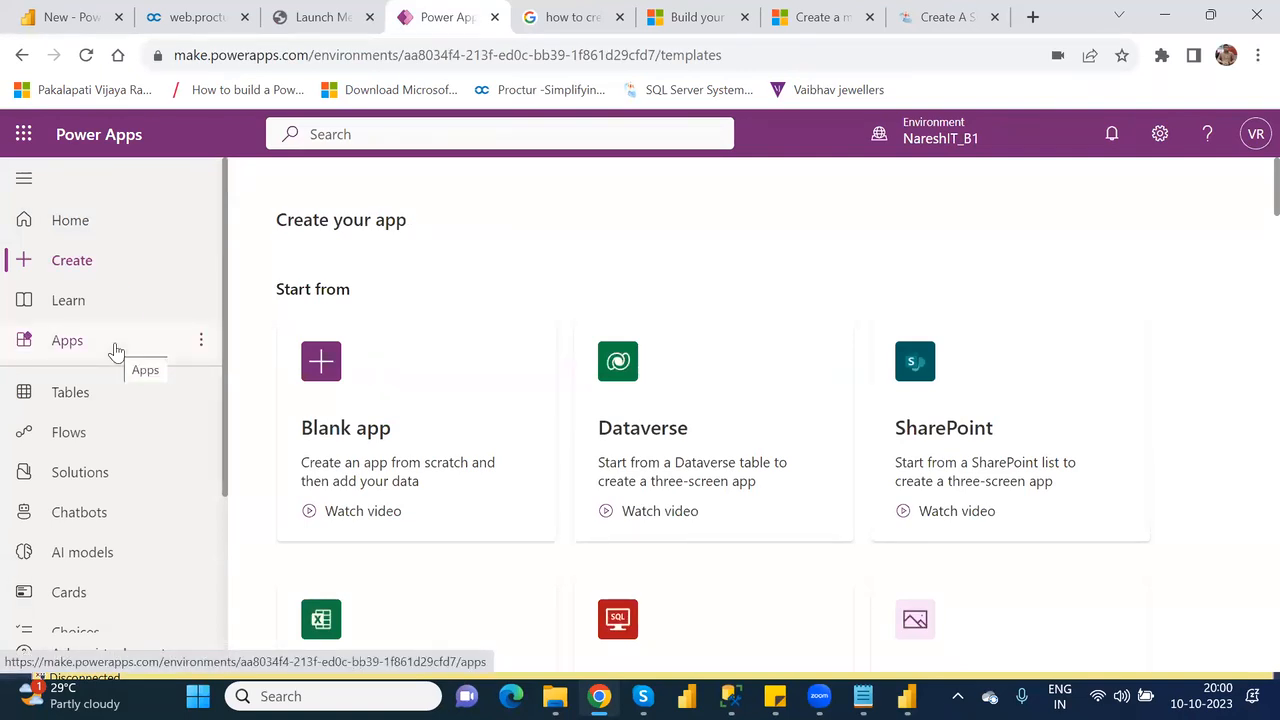
click(87, 344)
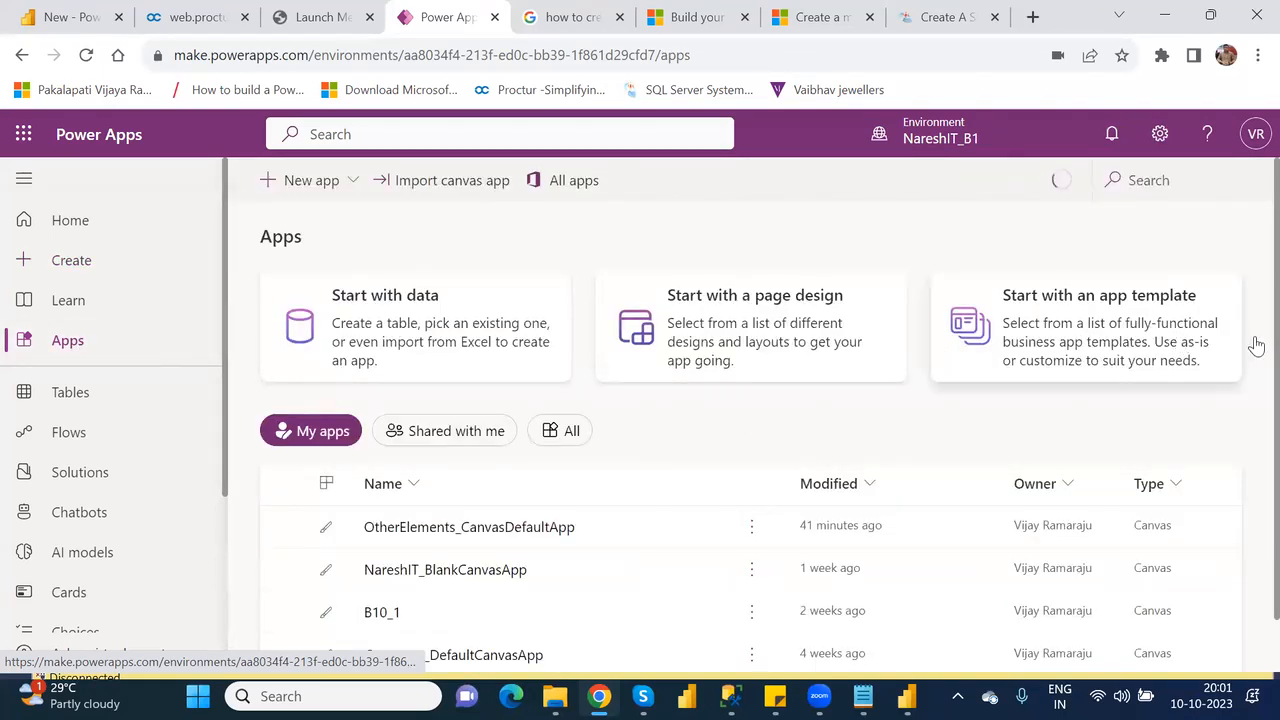
scroll(1249, 403, down, 1)
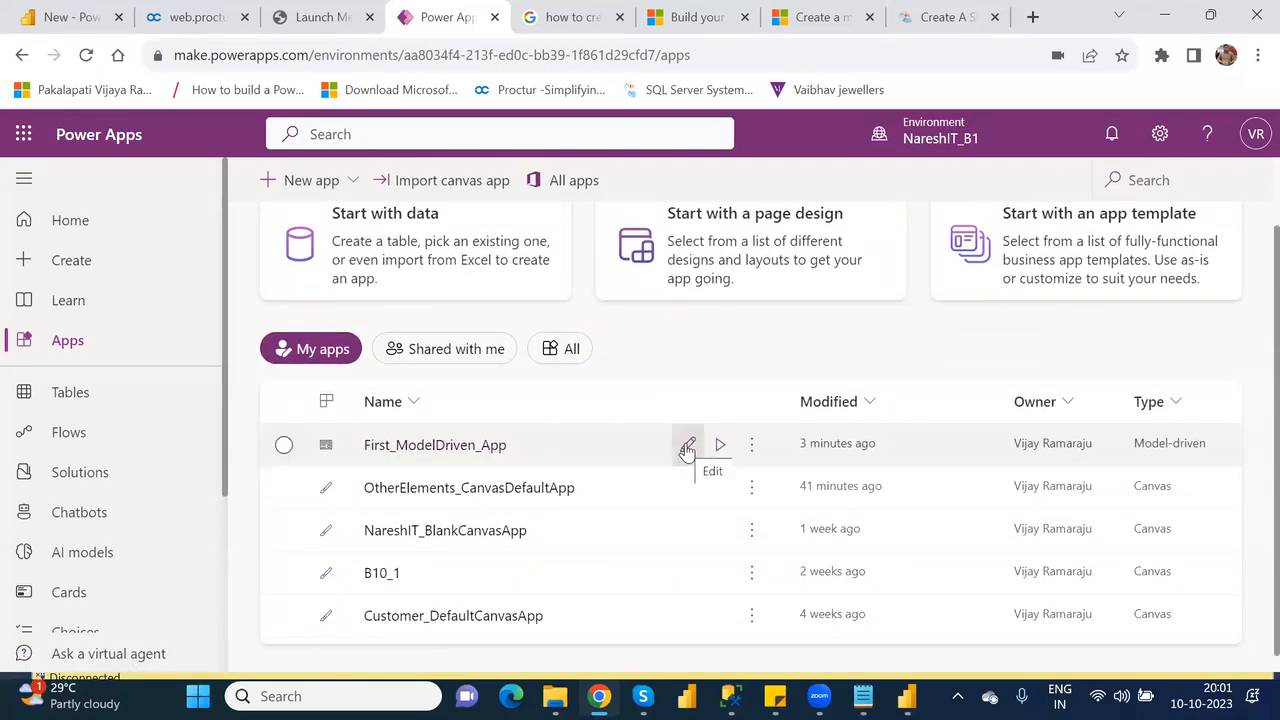
click(687, 447)
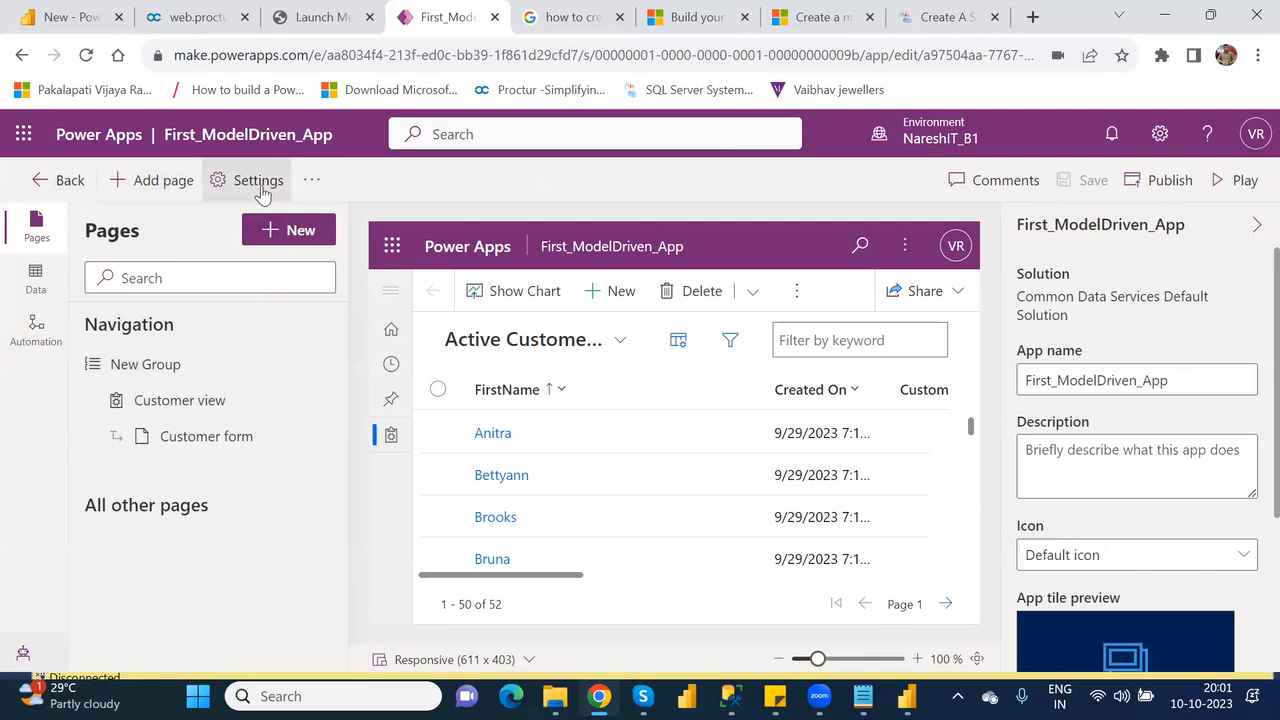
Switch the app to the classic designer, sharing "just view" as the feedback.
click(310, 182)
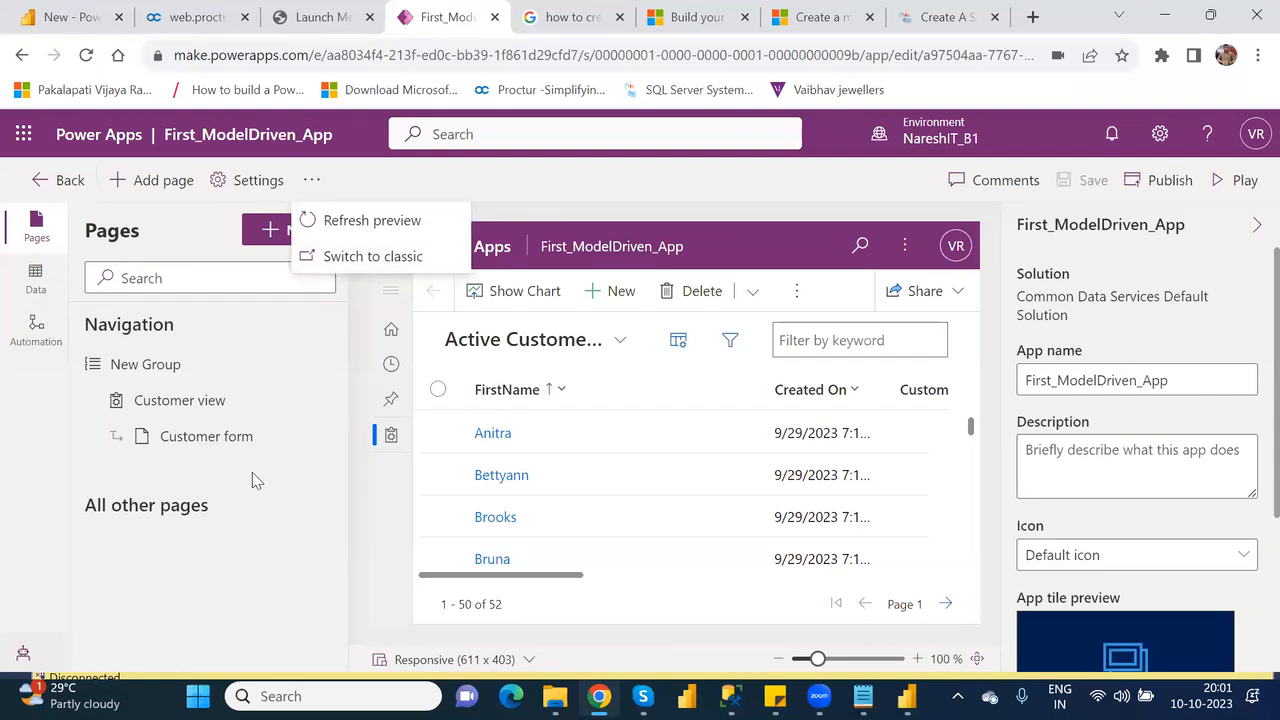
click(370, 264)
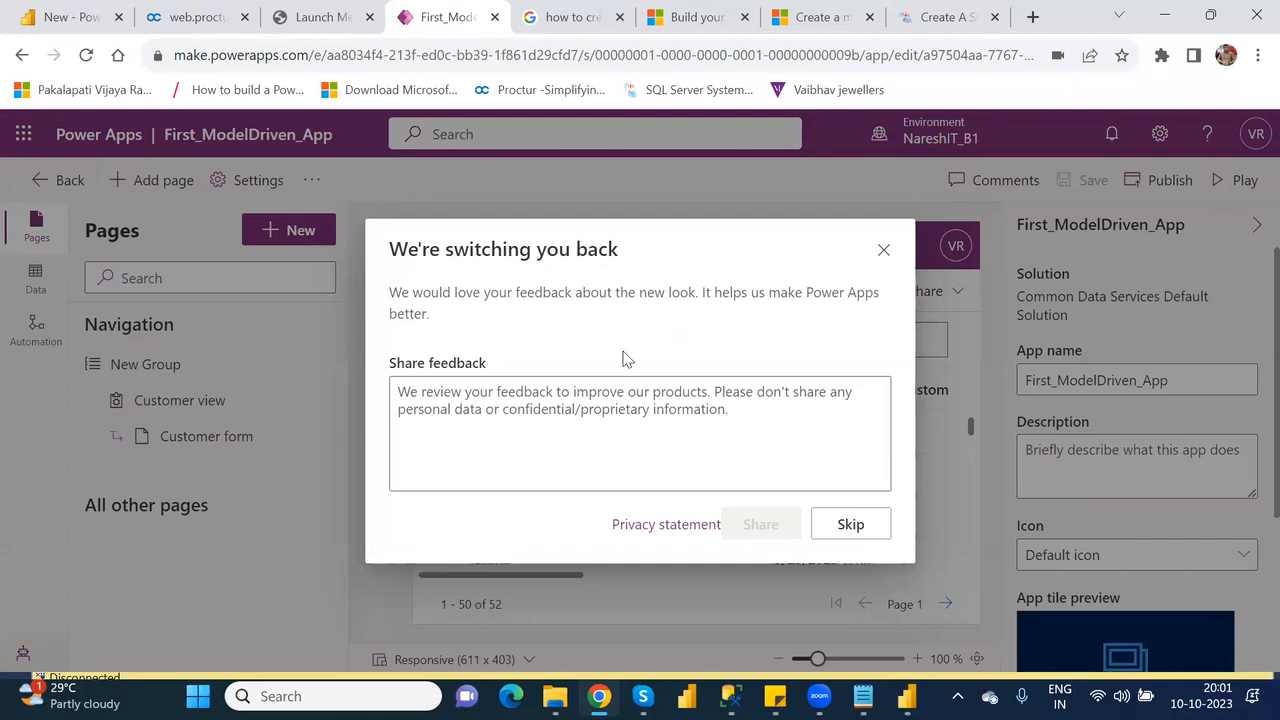
click(662, 430)
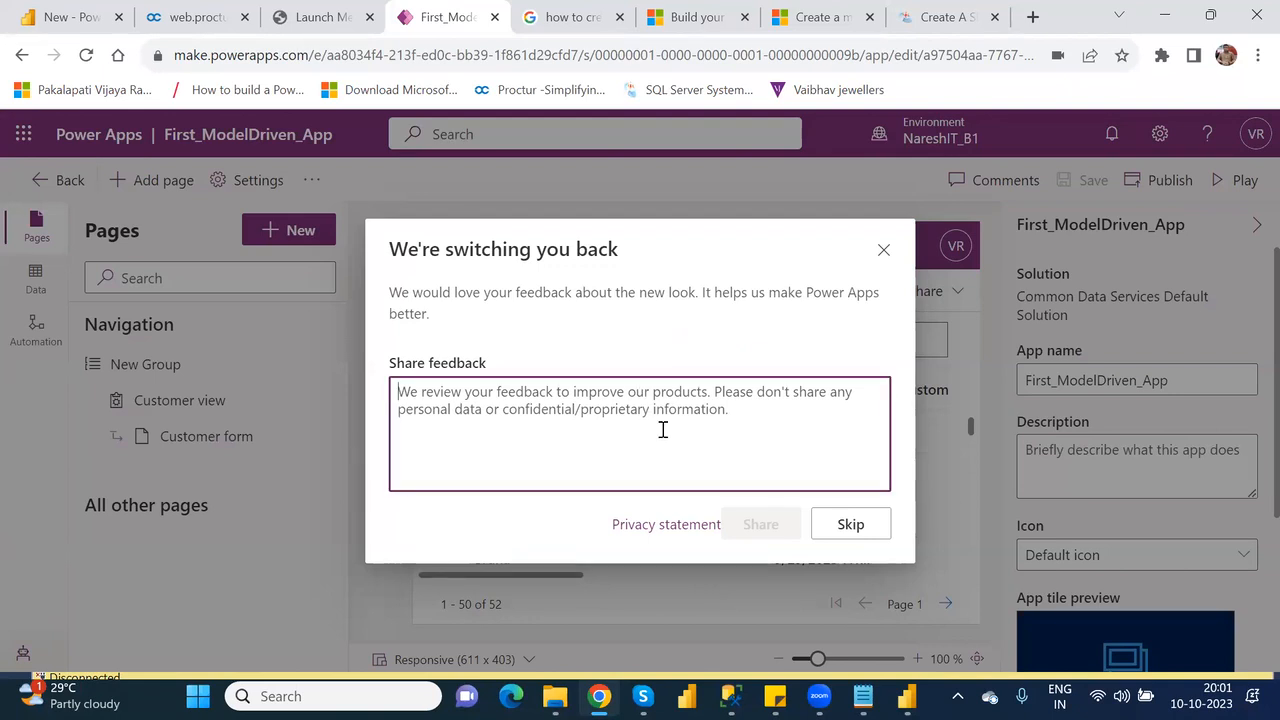
text(just )
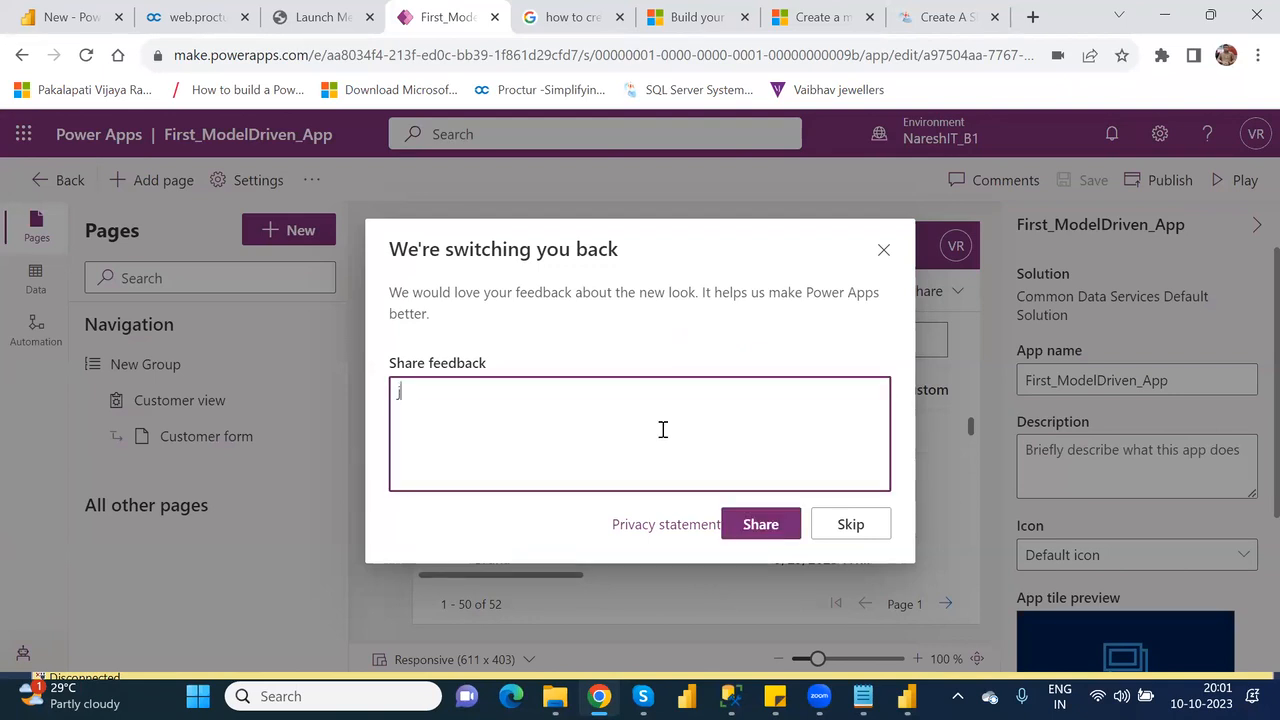
text(view)
click(783, 536)
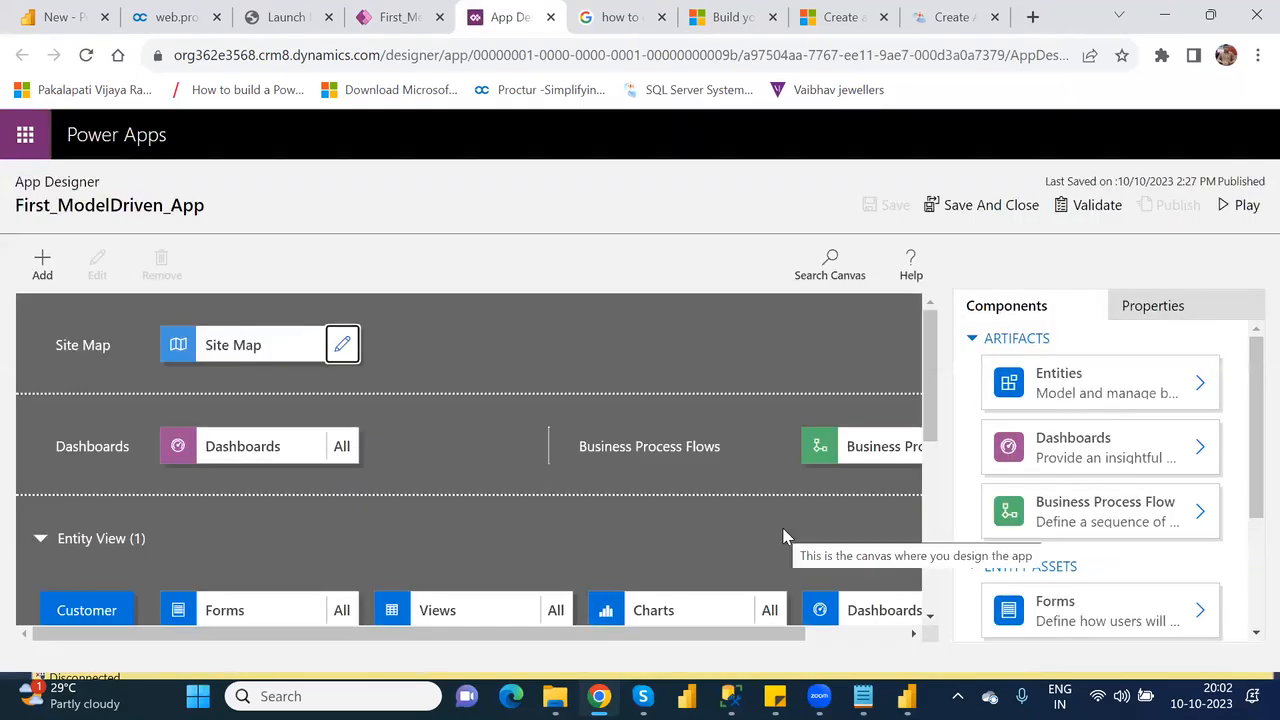
Look over the classic App Designer canvas, then close it and return to the modern designer.
scroll(933, 421, down, 1)
scroll(937, 429, up, 1)
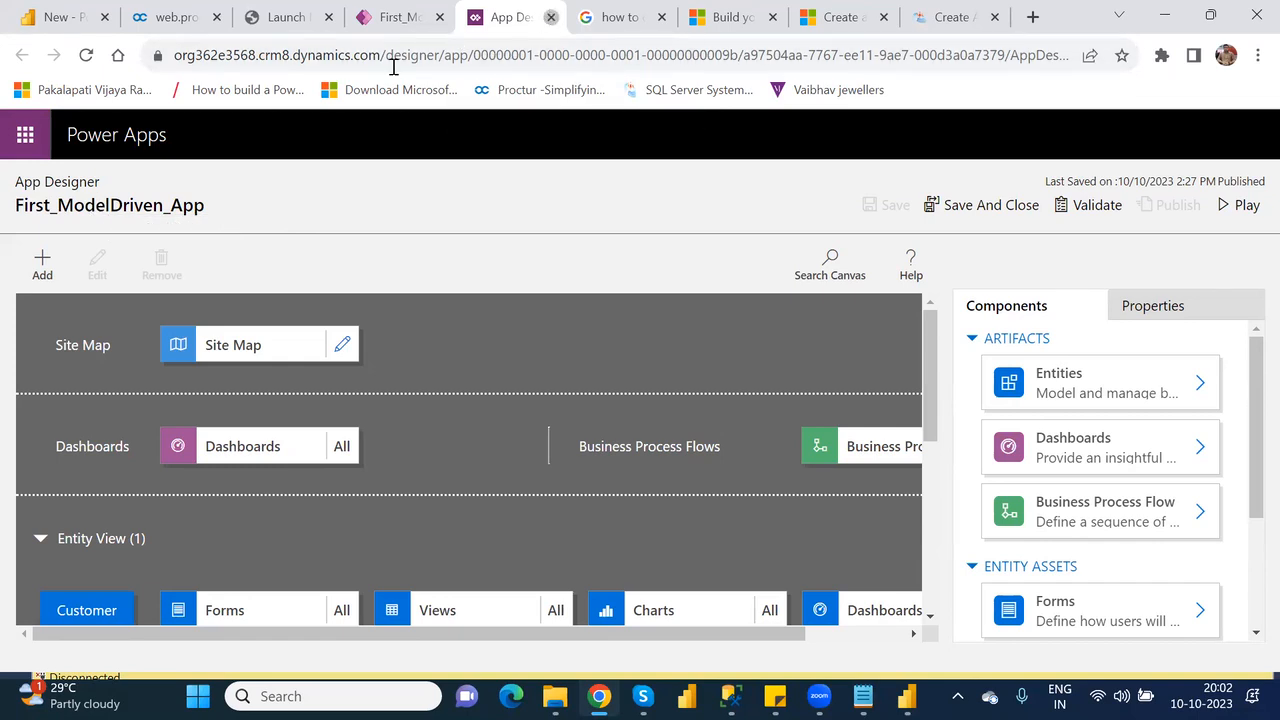
click(550, 17)
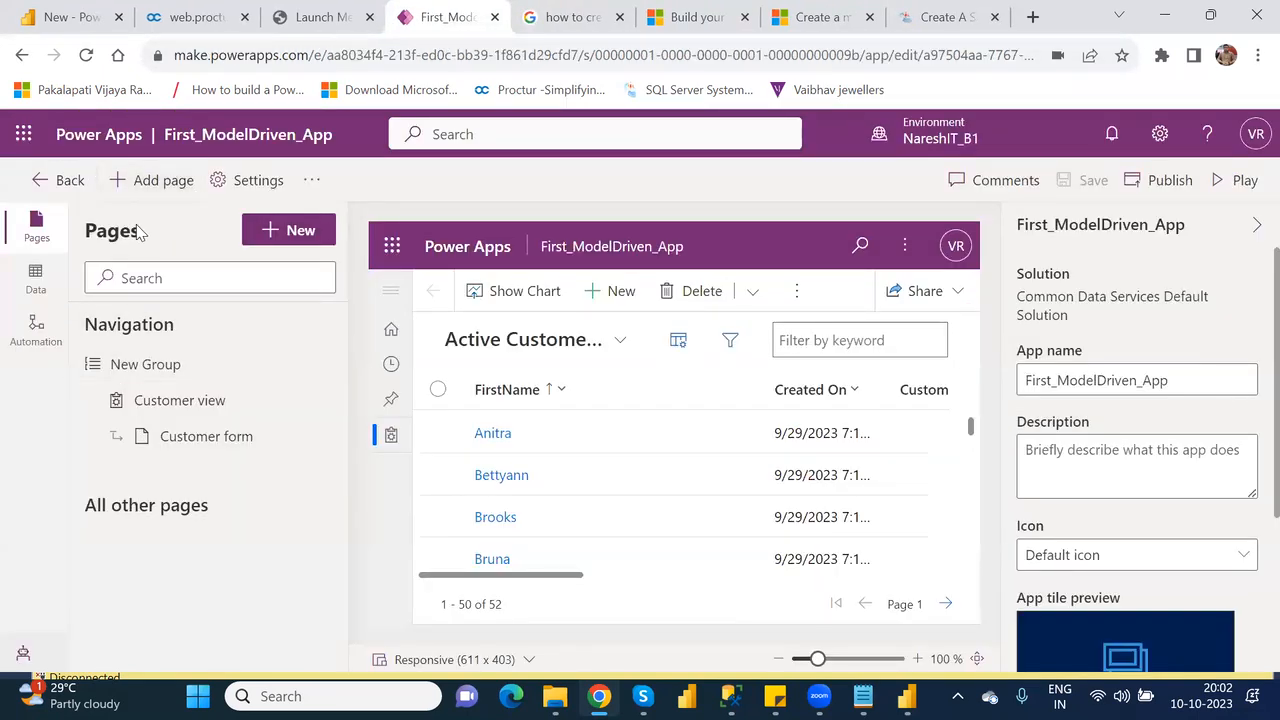
Open First_ModelDriven_App in the classic designer again and bring its Entity View section into view.
click(311, 188)
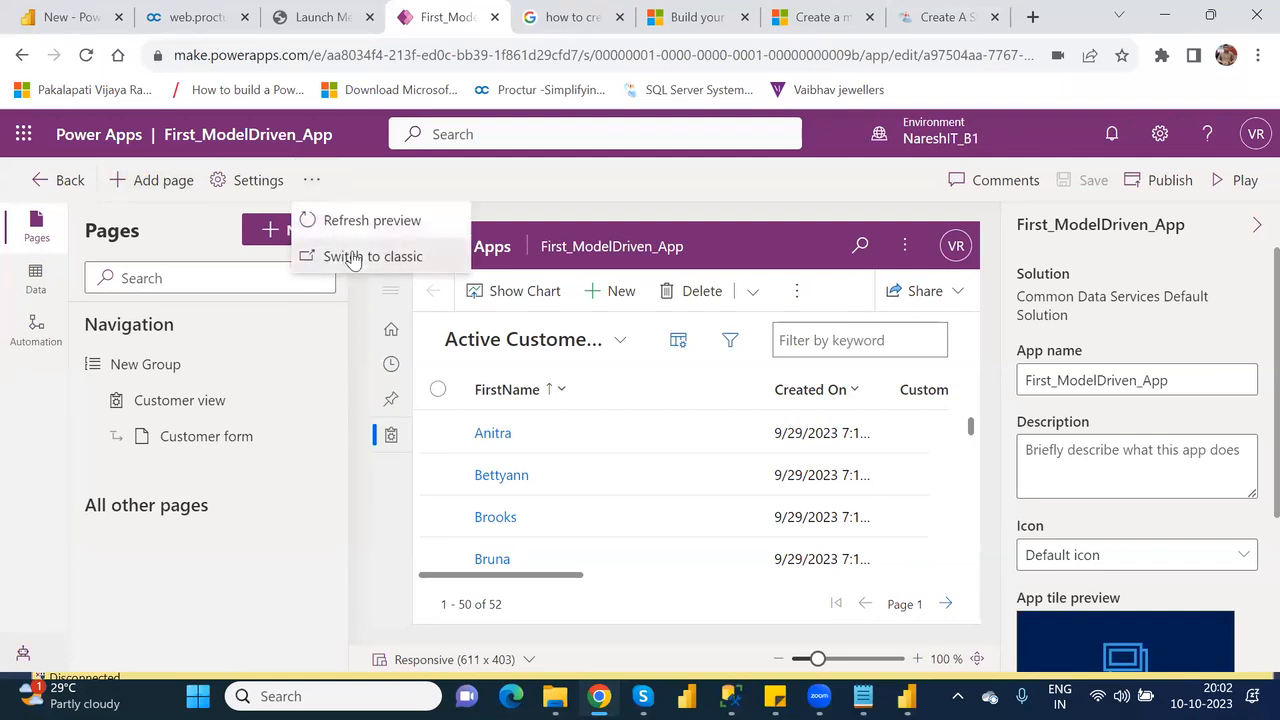
click(353, 258)
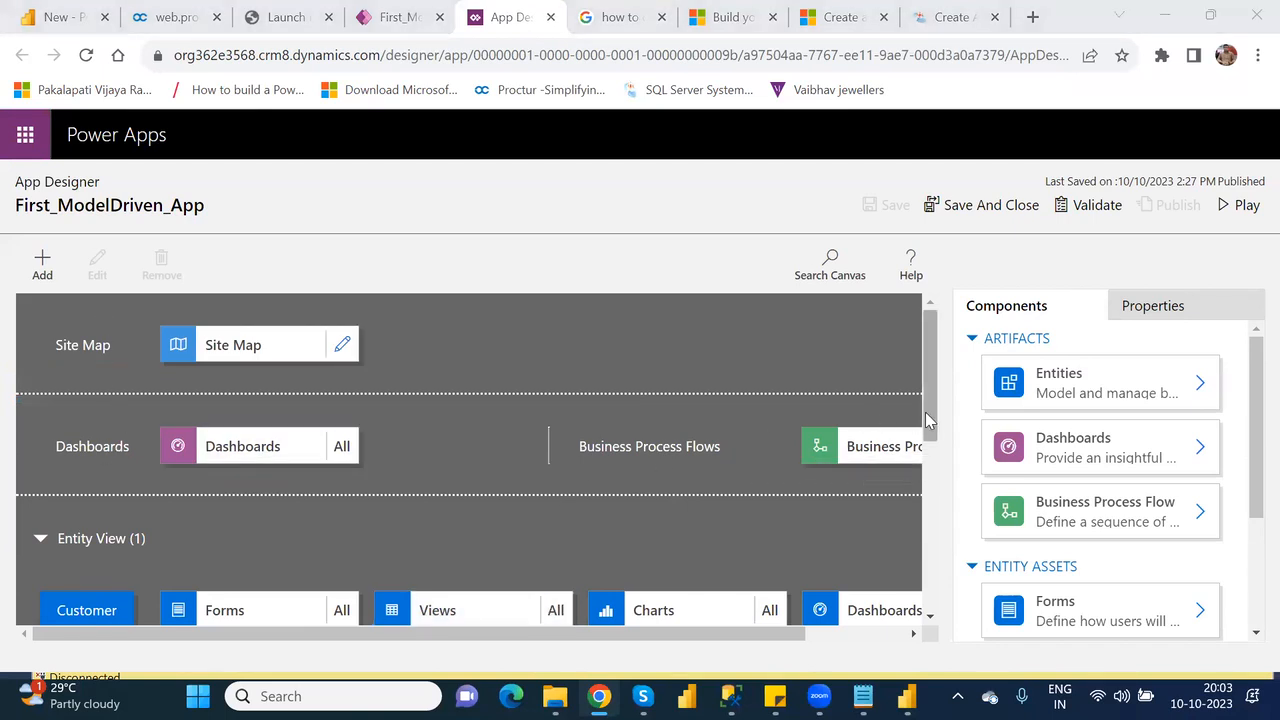
mouse_move(928, 420)
mouse_down()
mouse_move(943, 477)
mouse_move(949, 423)
mouse_up()
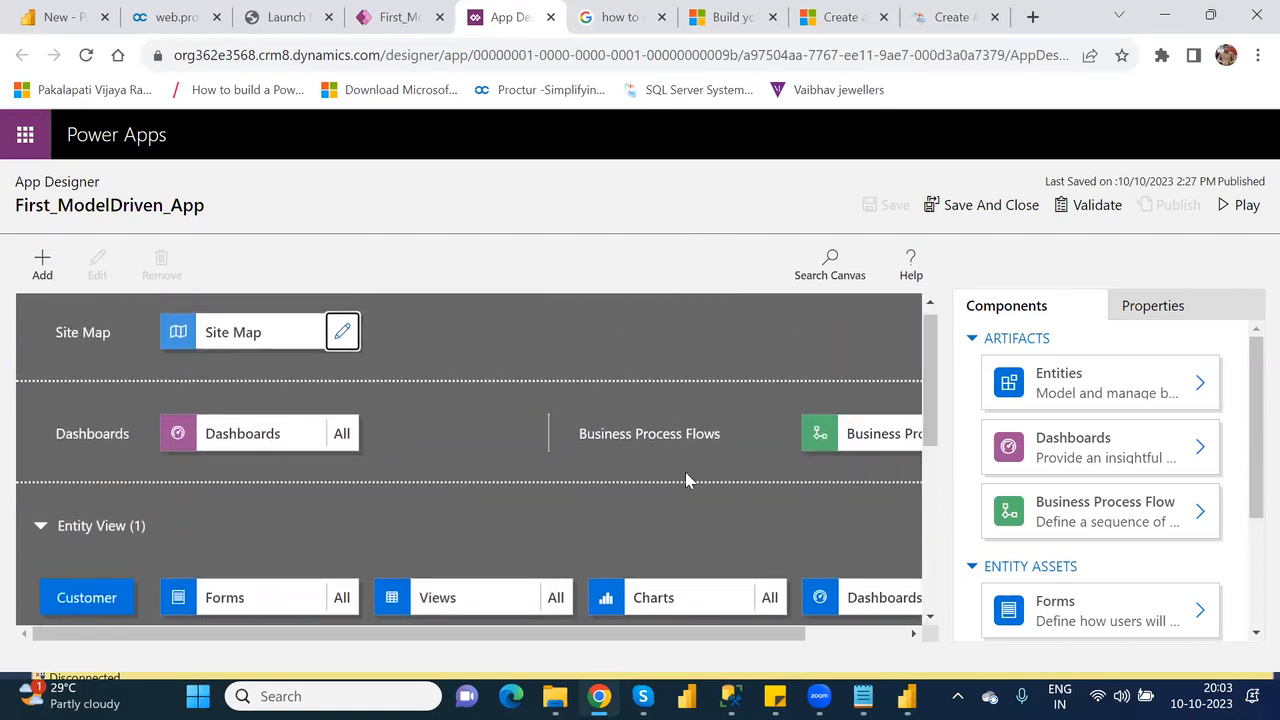
click(87, 598)
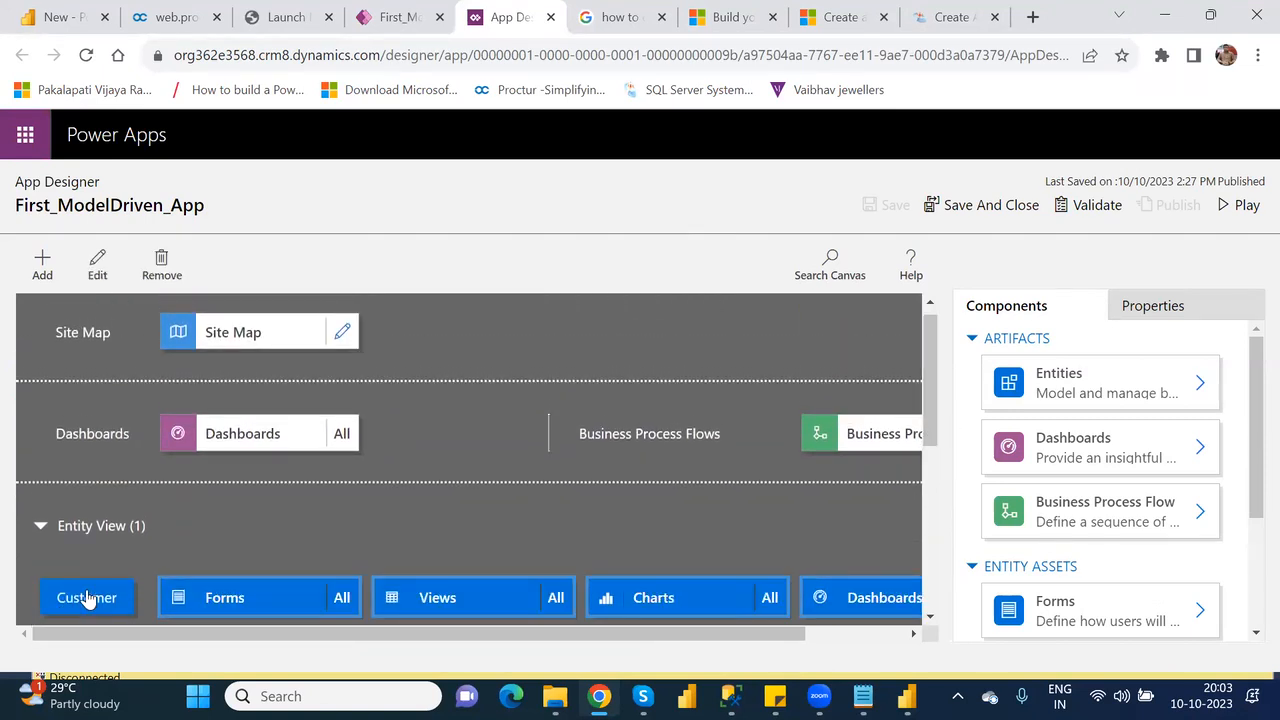
right_click(87, 597)
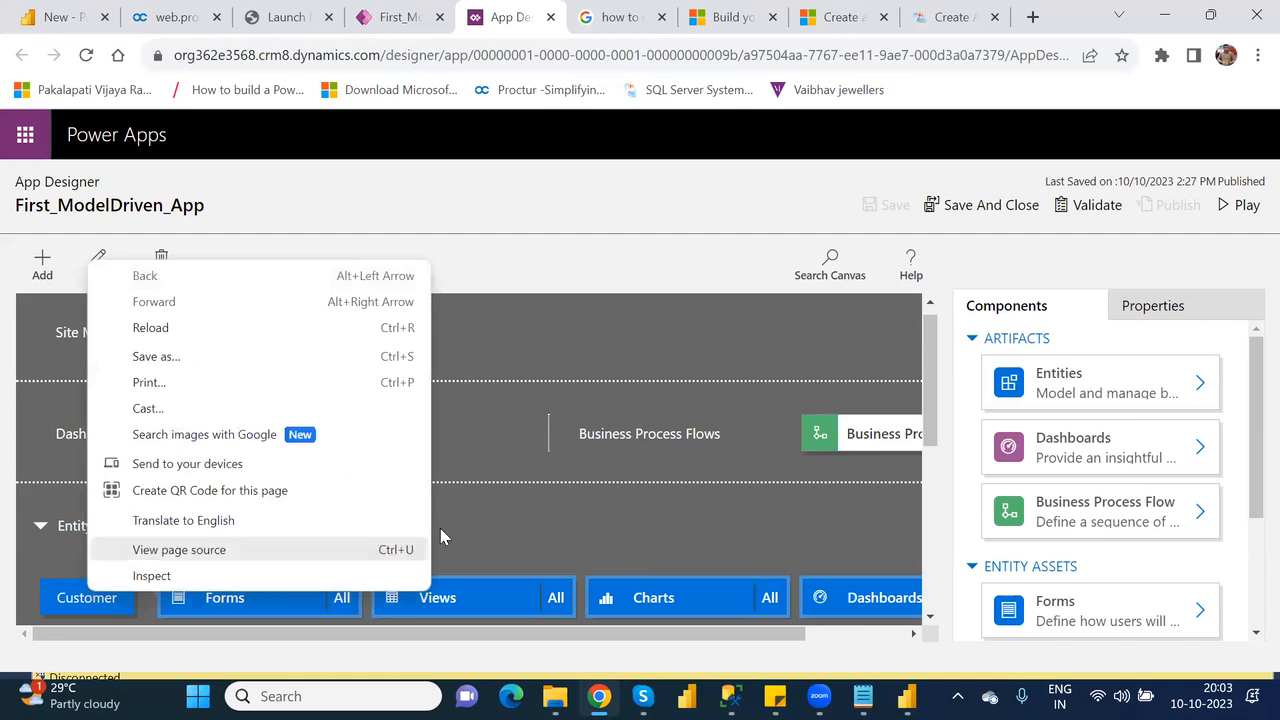
click(557, 537)
click(557, 537)
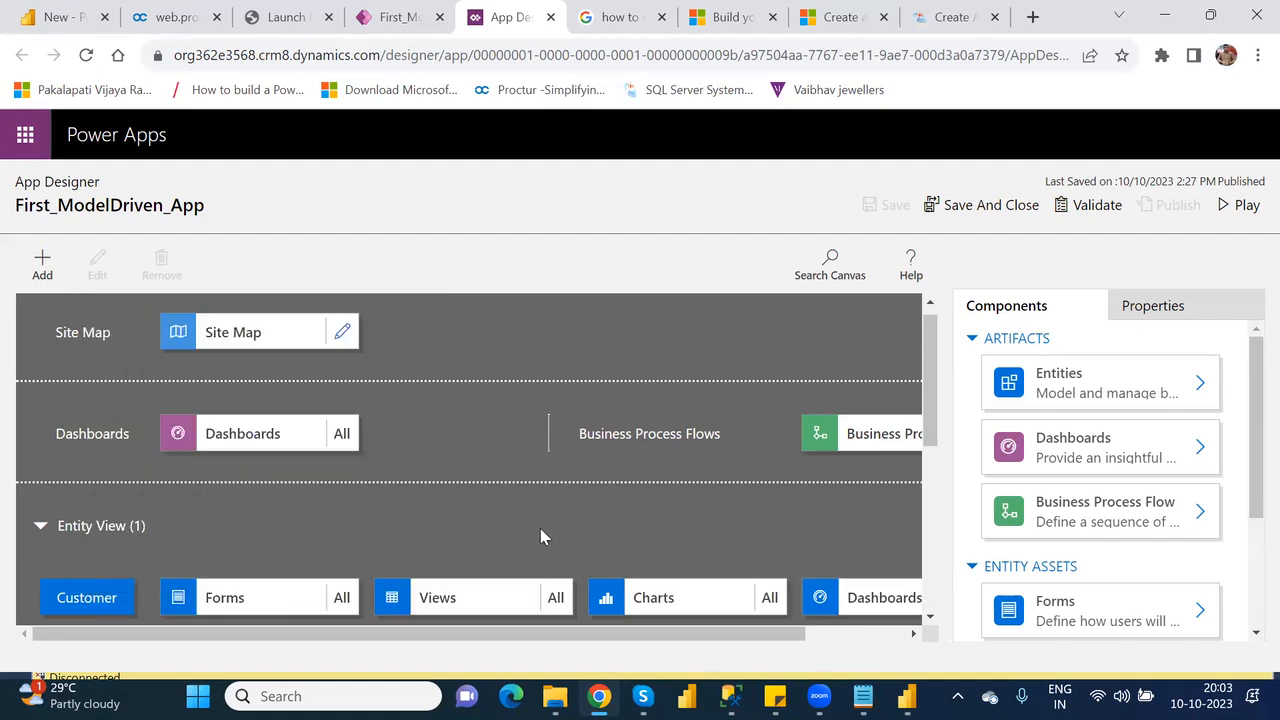
Remove the Customer entity from the app's Entity View section.
click(85, 597)
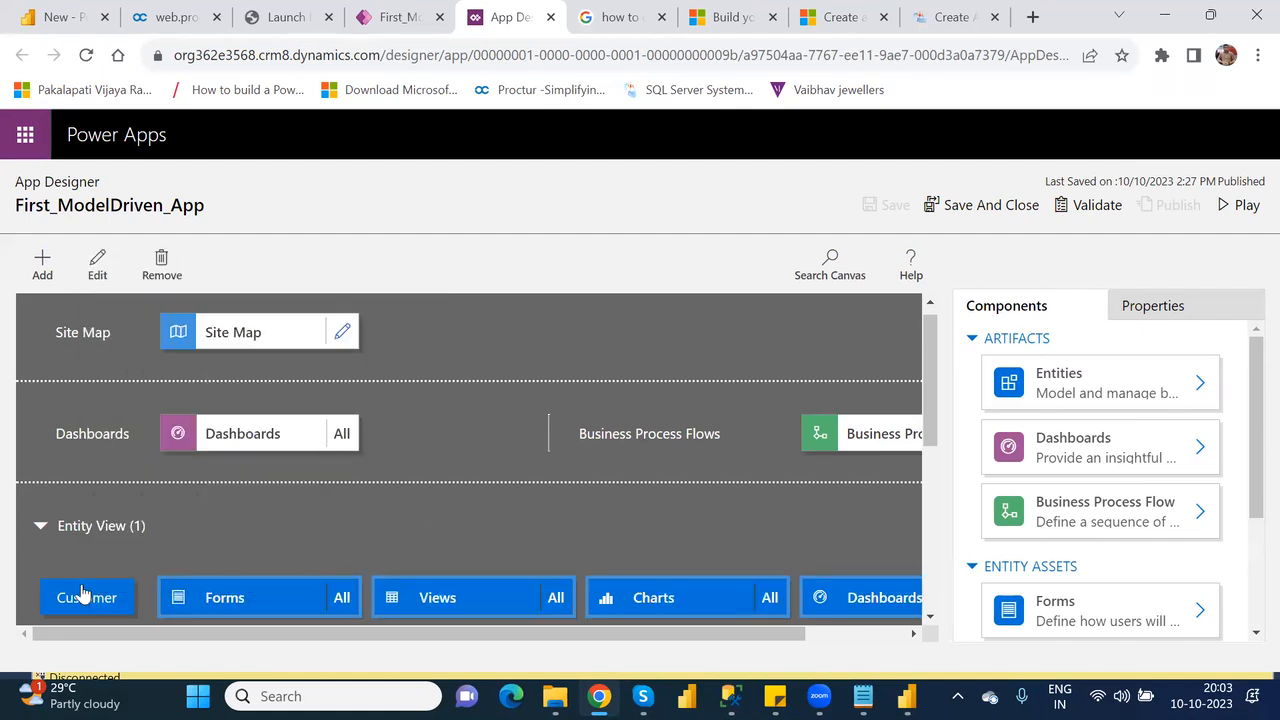
click(162, 262)
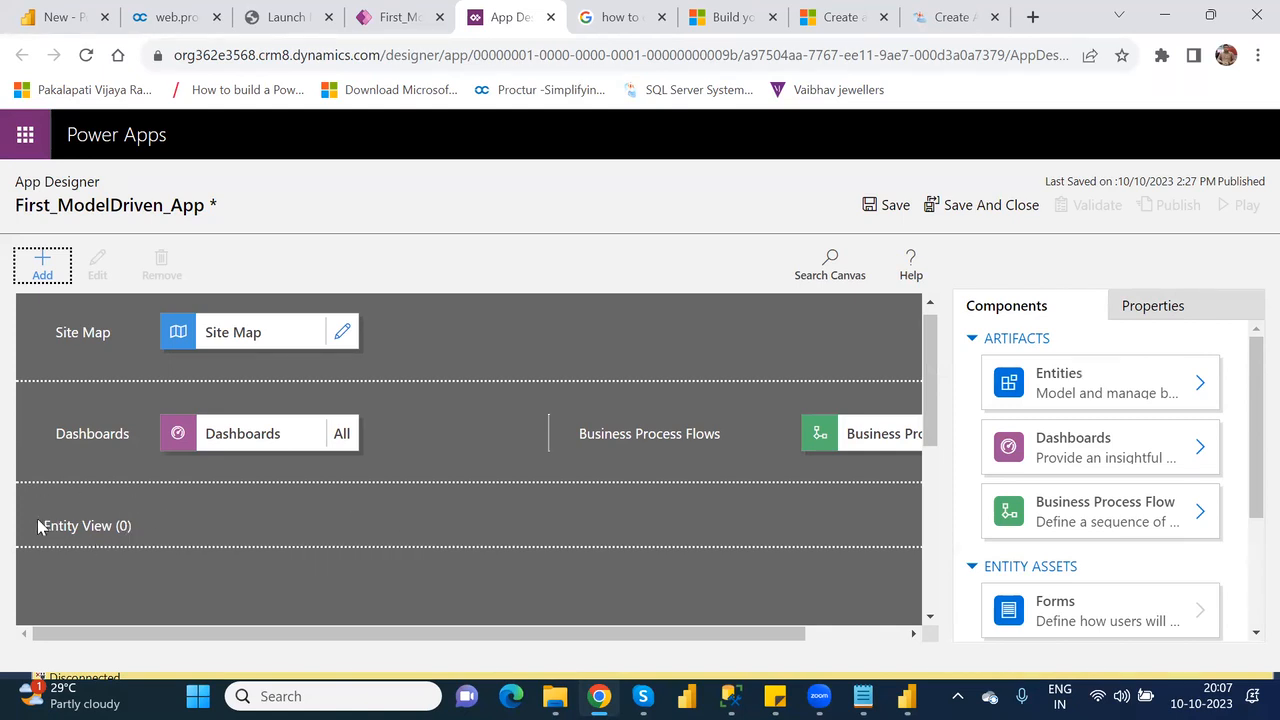
click(124, 533)
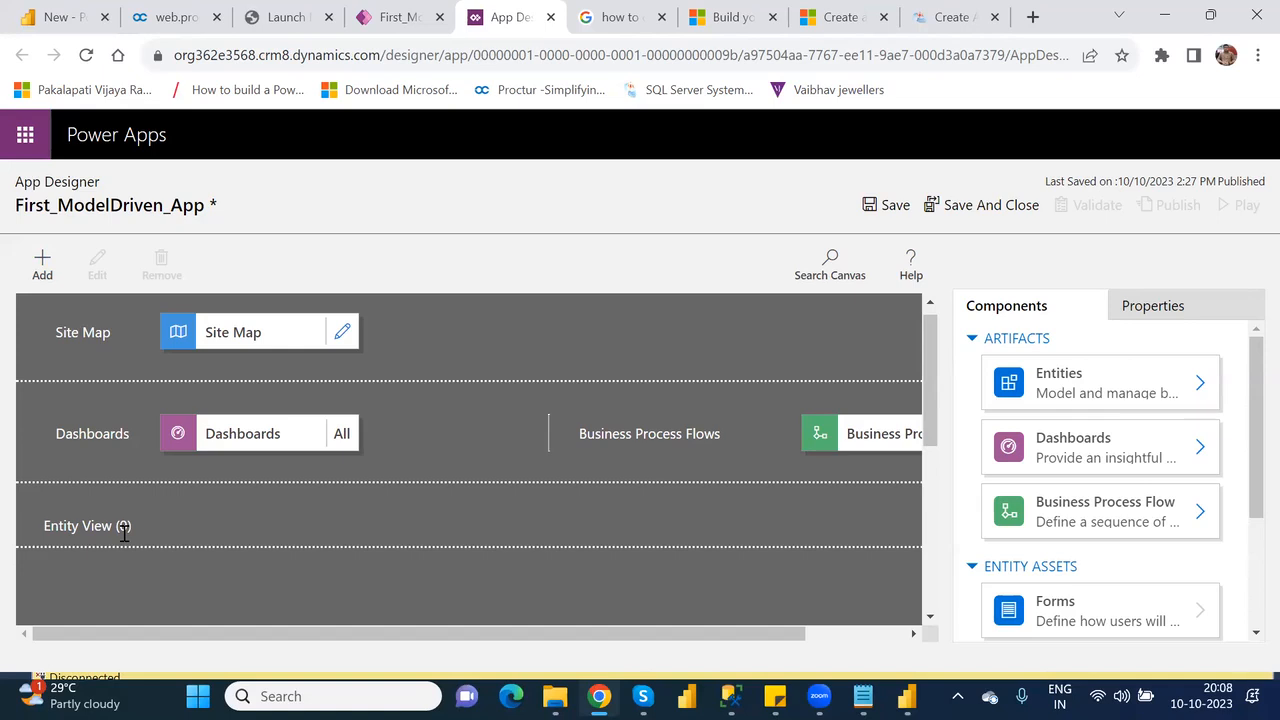
double_click(124, 533)
drag(120, 525, 50, 517)
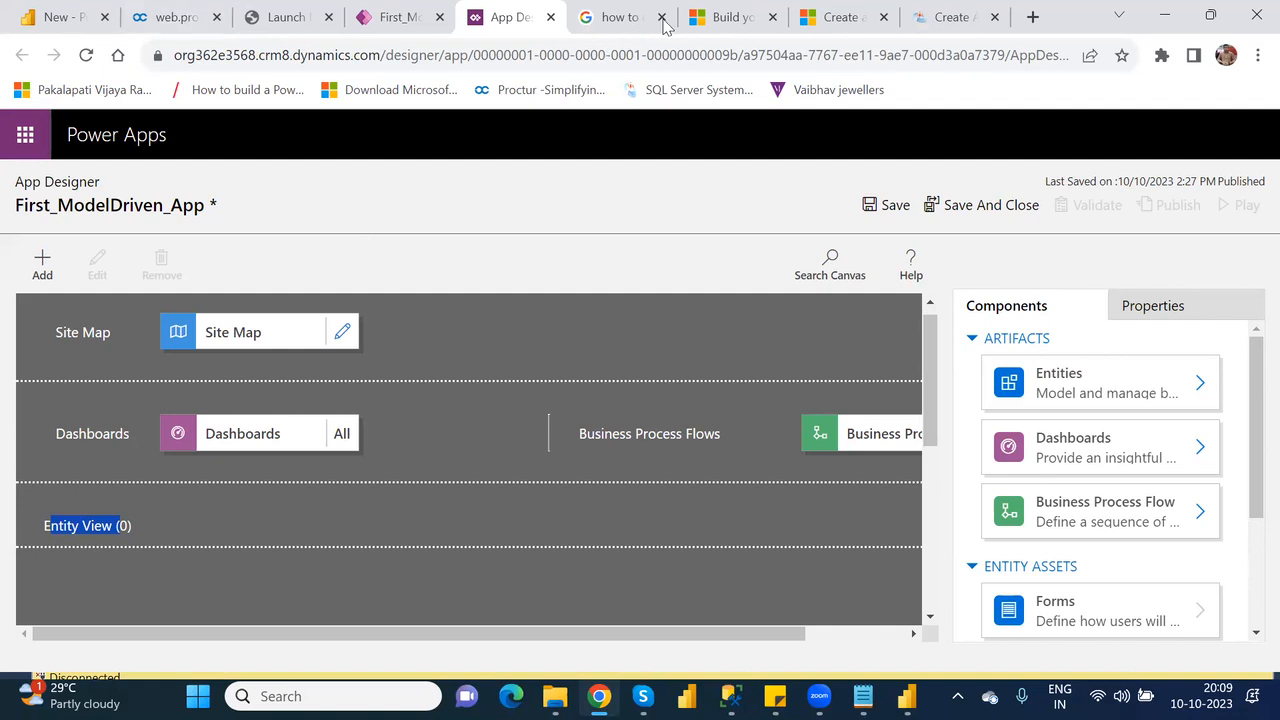
click(807, 299)
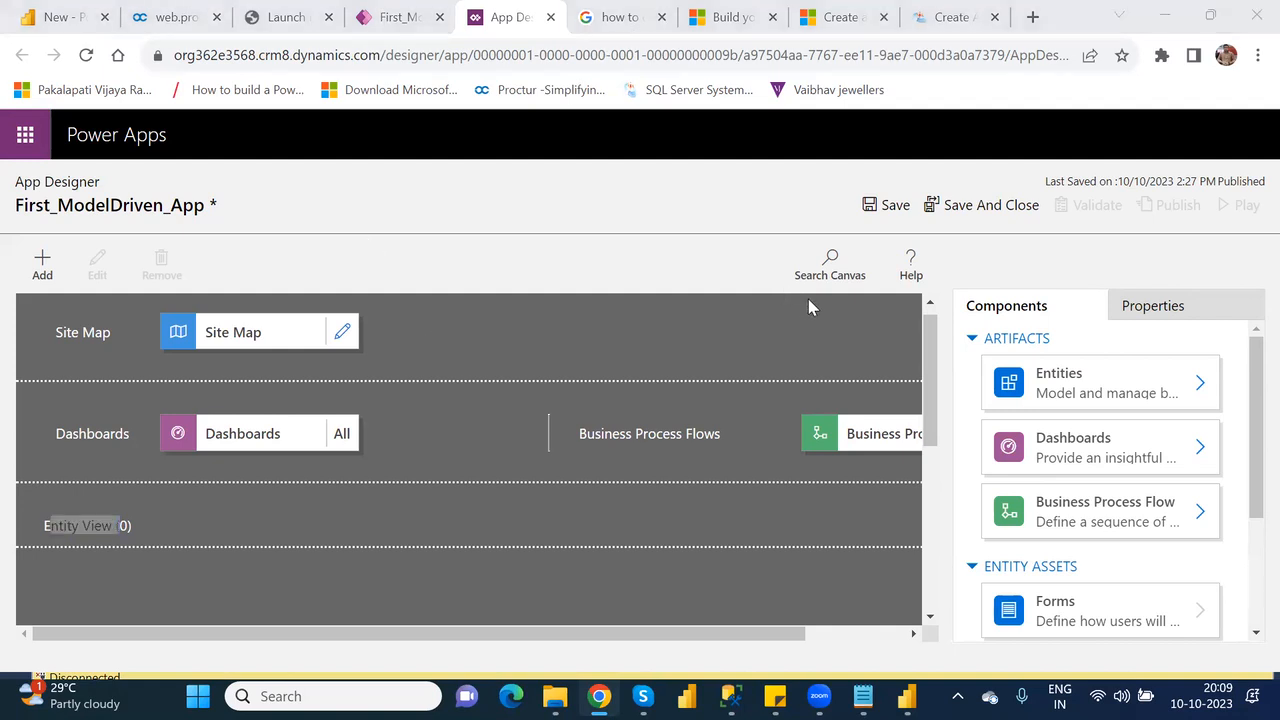